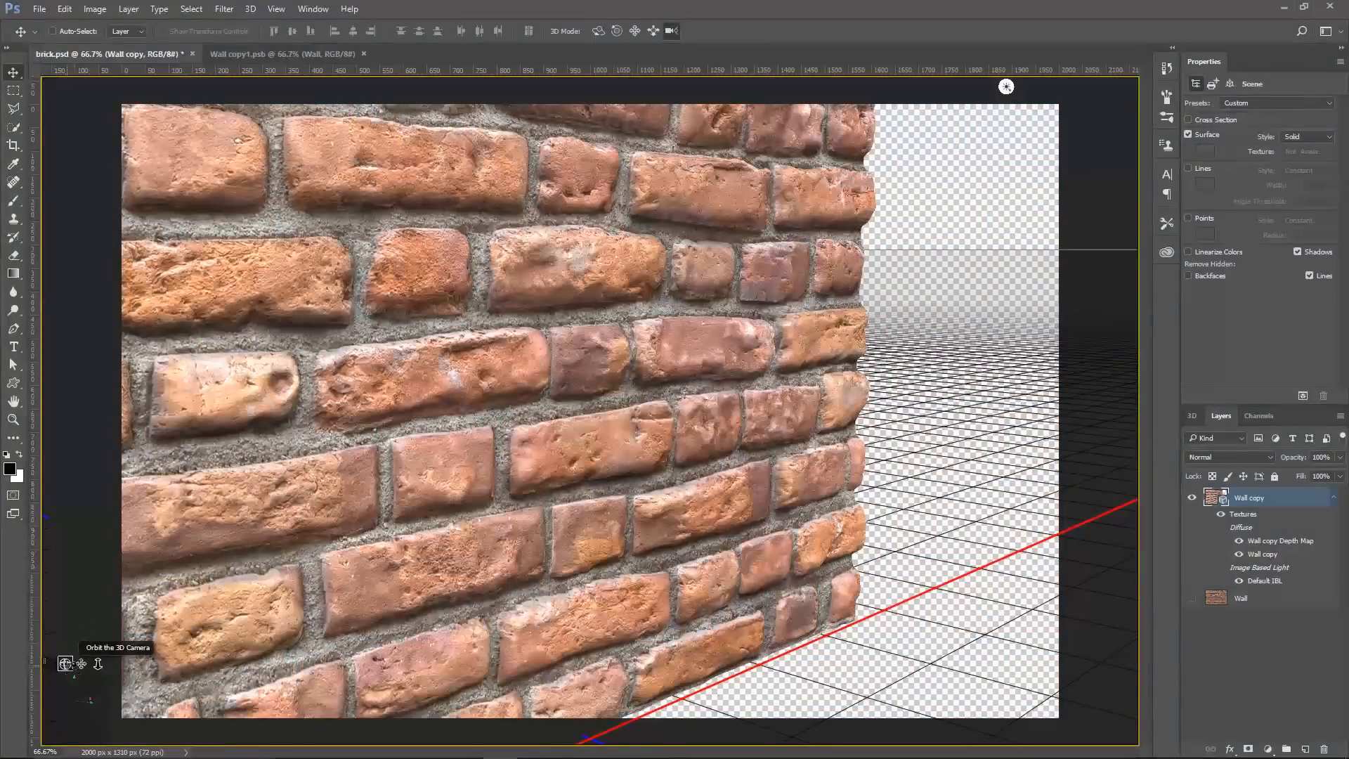
Orbit the 3D camera around the brick wall and select its mesh to examine the relief from the side
left_click_drag(65, 664, 78, 667)
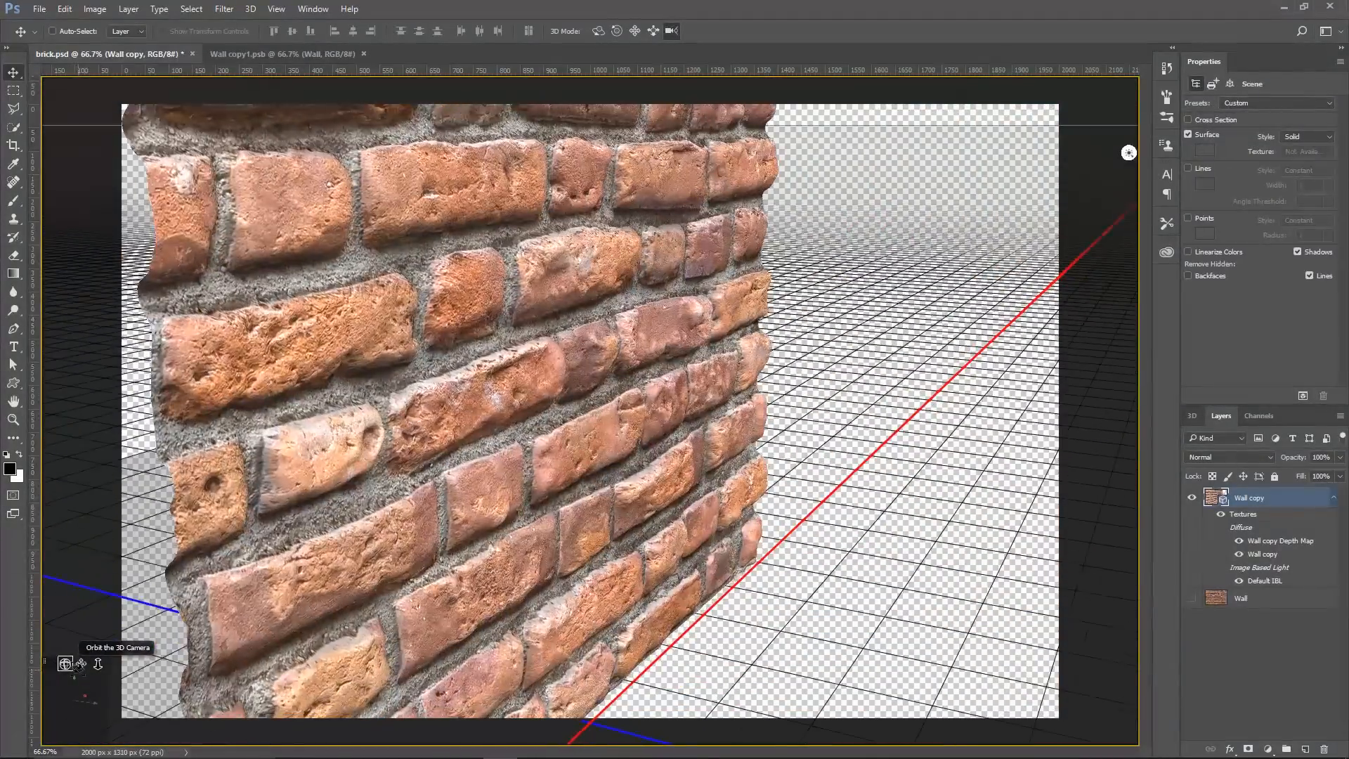
left_click(489, 421)
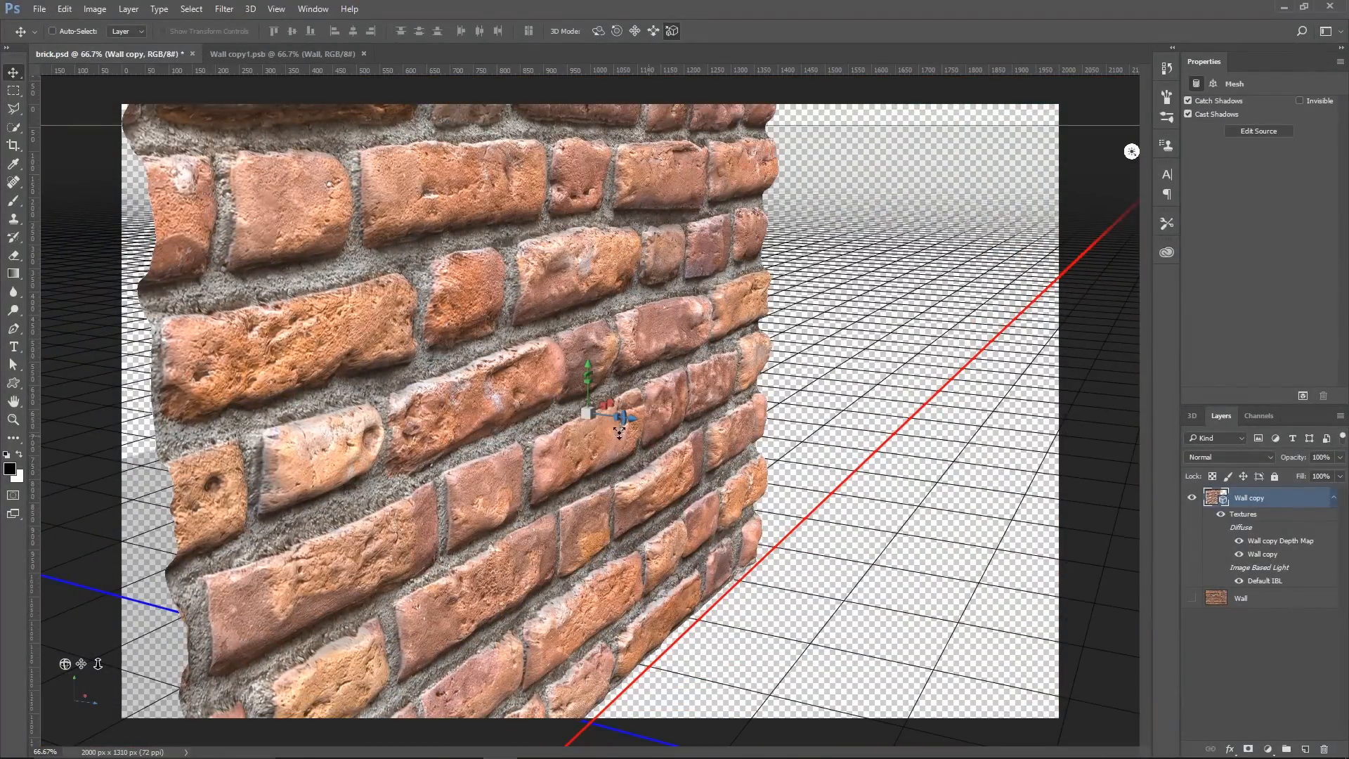
left_click_drag(617, 416, 614, 424)
left_click_drag(66, 665, 76, 668)
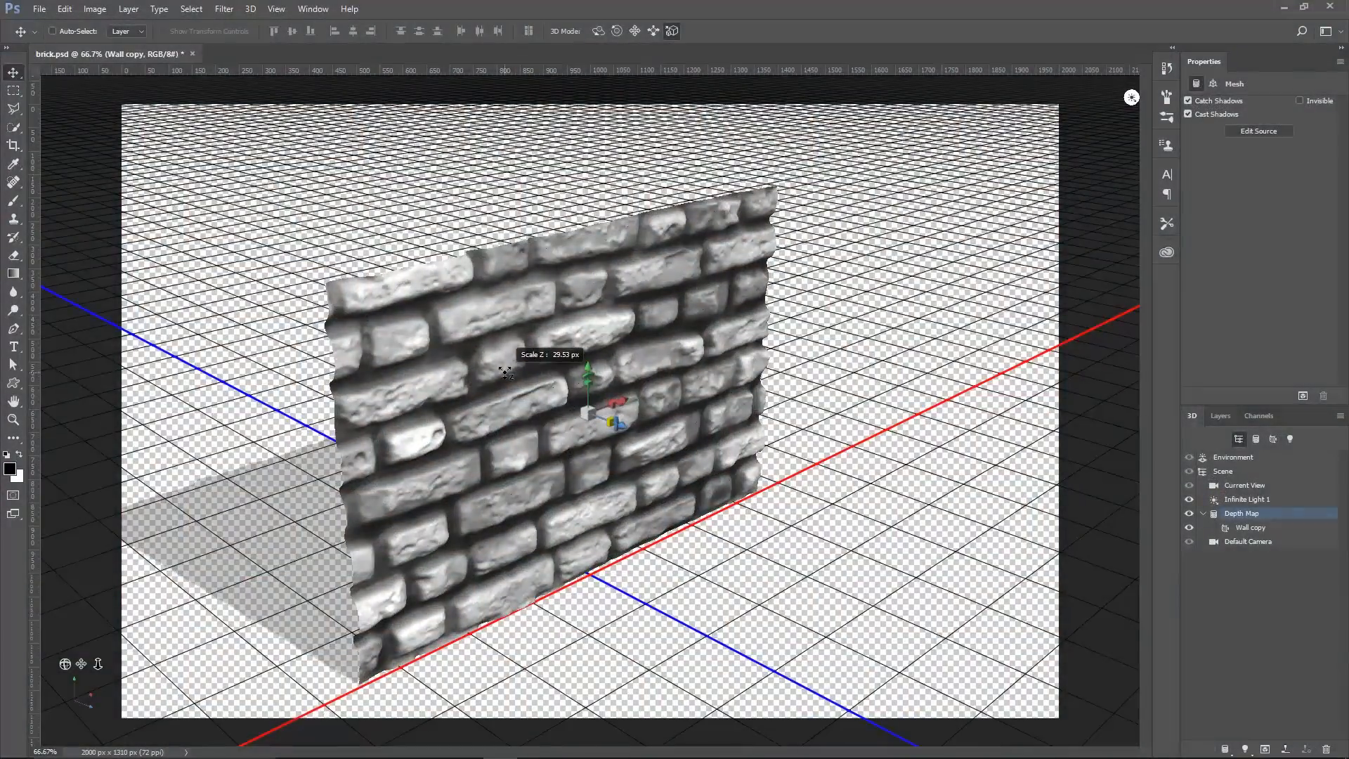
Scale the depth-map wall mesh along its Z axis to about 29.53 px and orbit the 3D camera to inspect the depth
left_click_drag(505, 372, 504, 374)
left_click_drag(65, 666, 91, 757)
left_click_drag(99, 664, 100, 724)
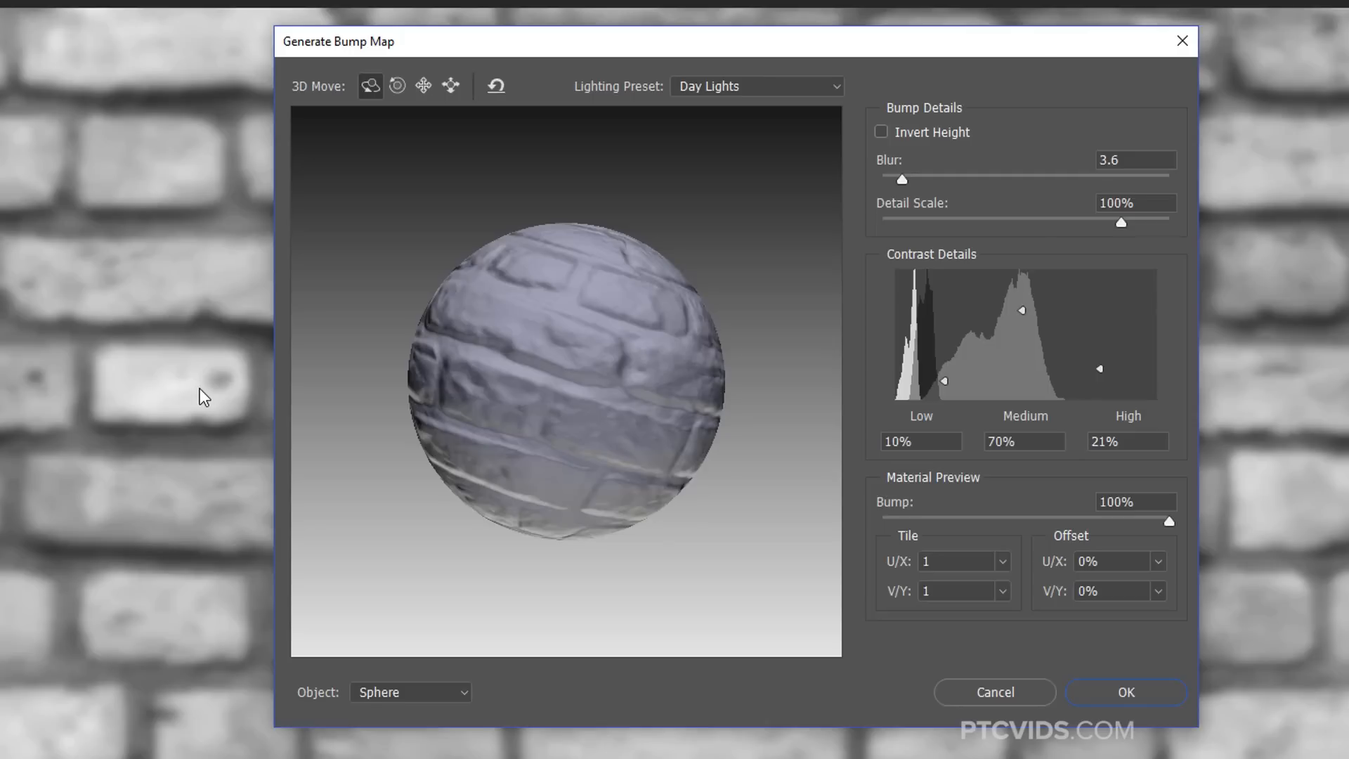
Lower the Blur of the bump map generated from the brick texture
left_click_drag(896, 180, 880, 180)
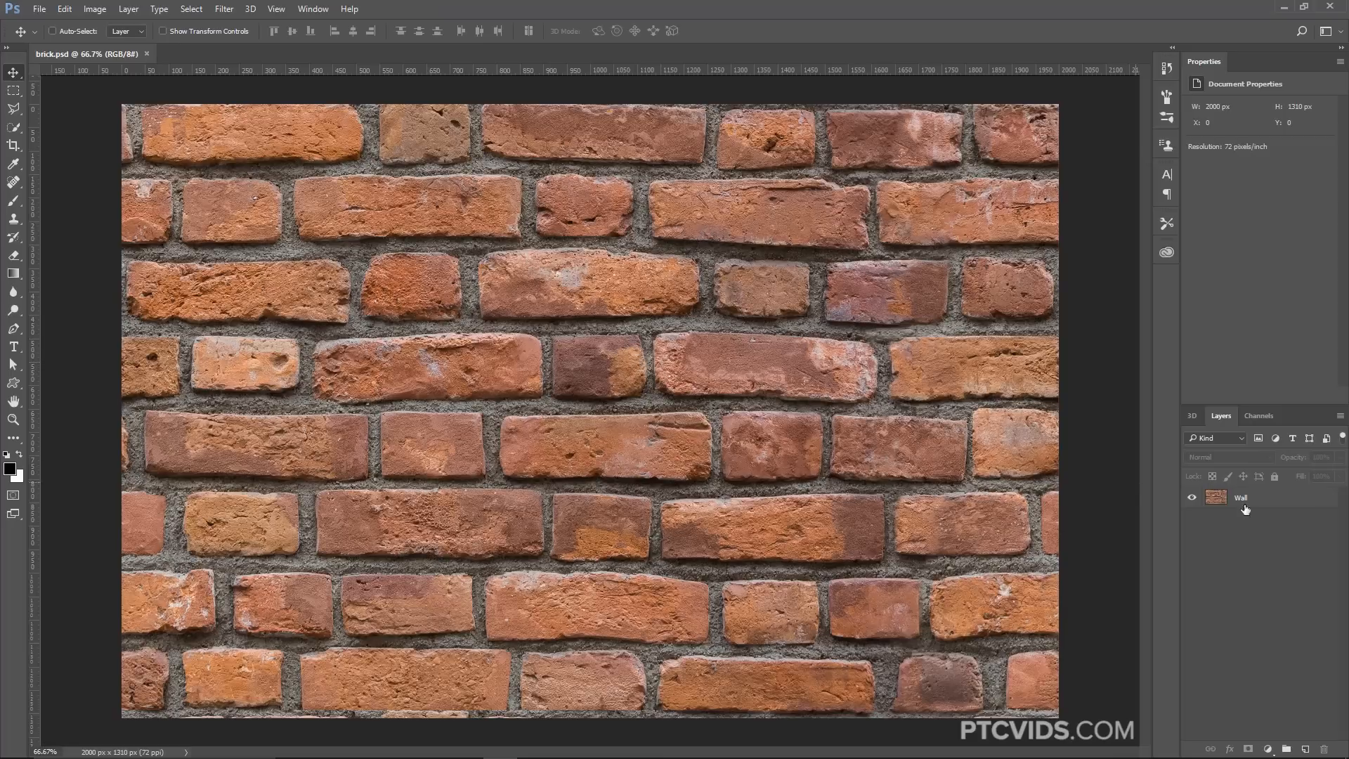
Create a 3D Postcard from the Wall layer
left_click(1271, 509)
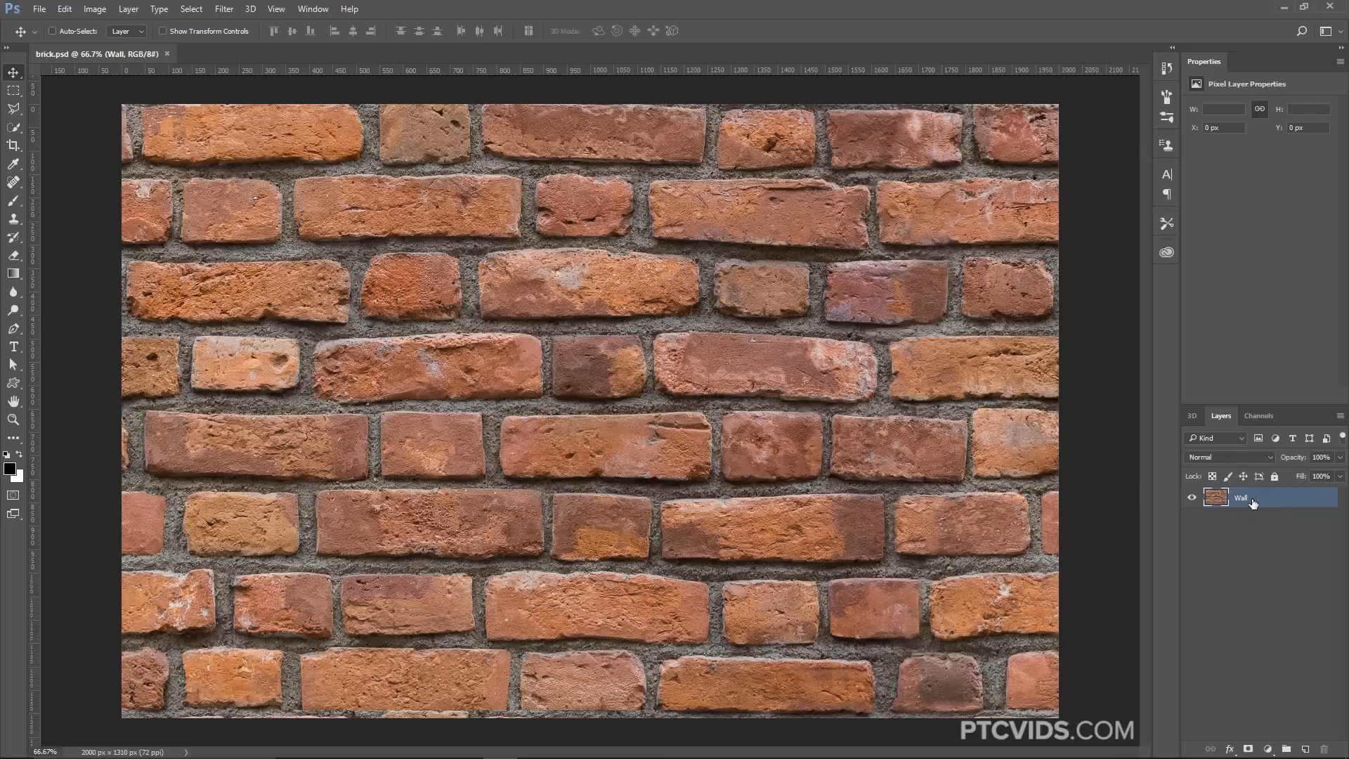
left_click(1192, 416)
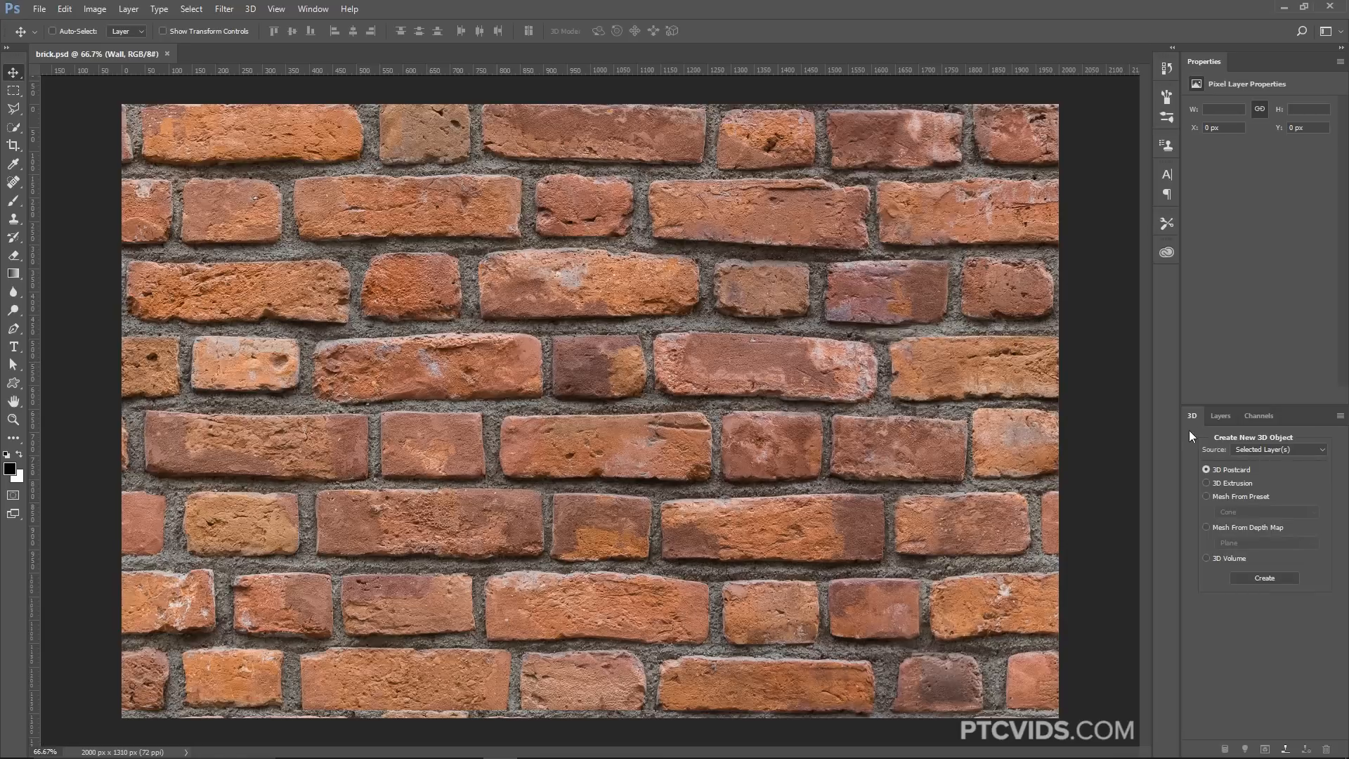
left_click(1329, 30)
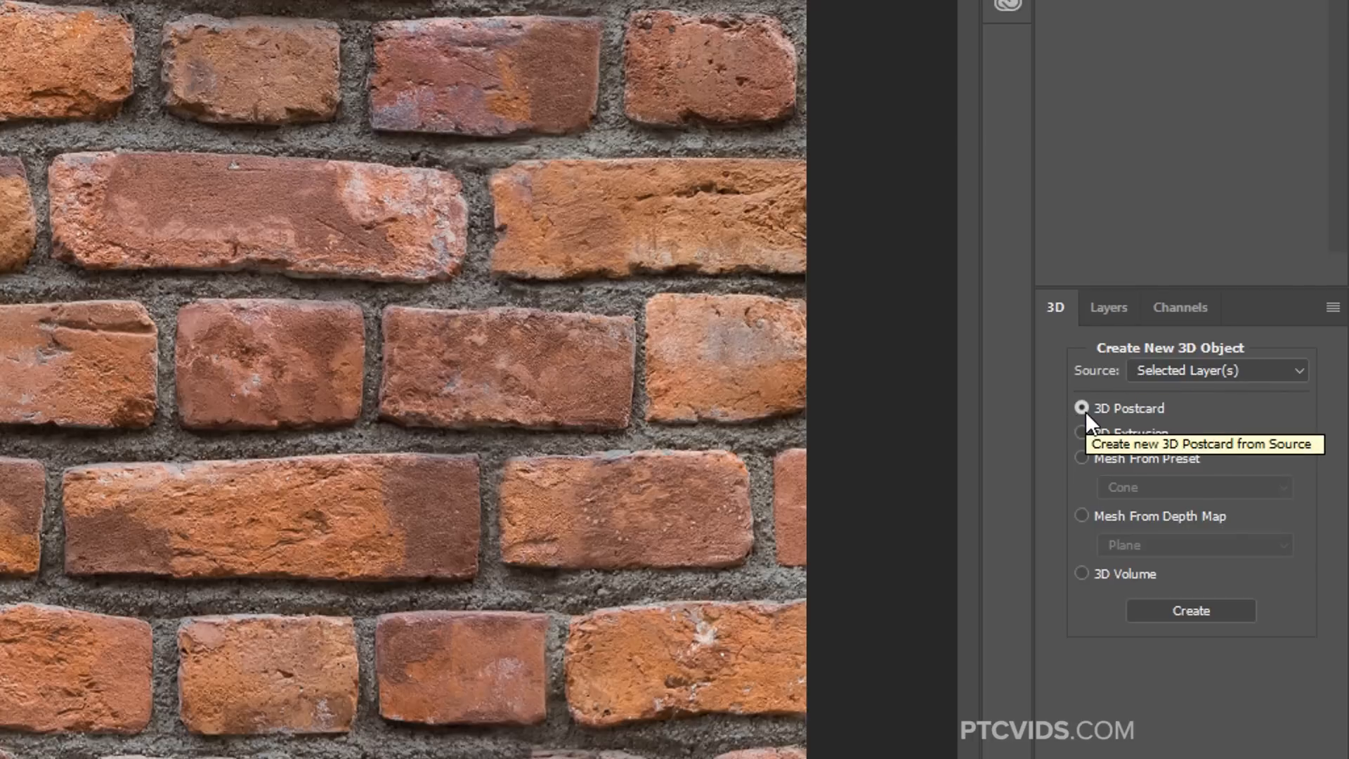
left_click(1191, 610)
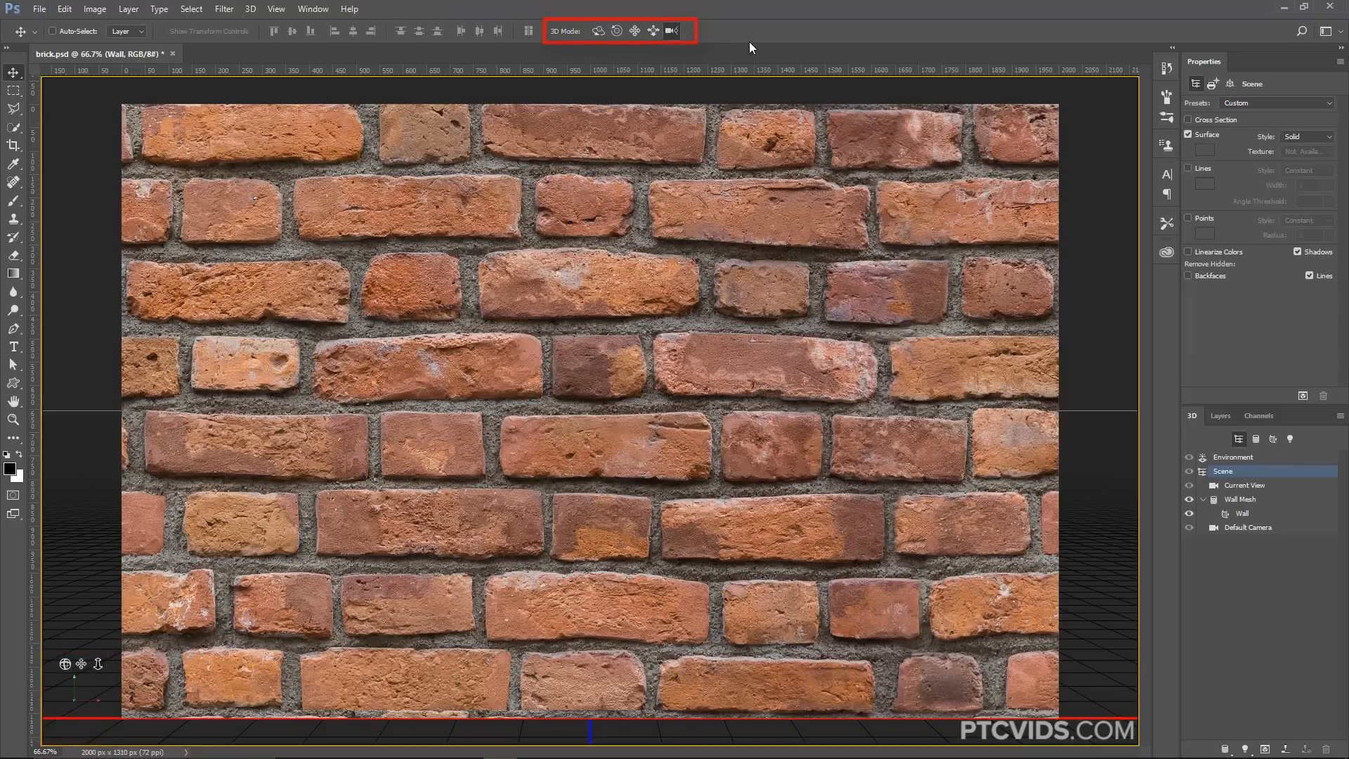
Activate the Move tool and orbit and pan the 3D camera to view the flat wall postcard from different angles
left_click(15, 93)
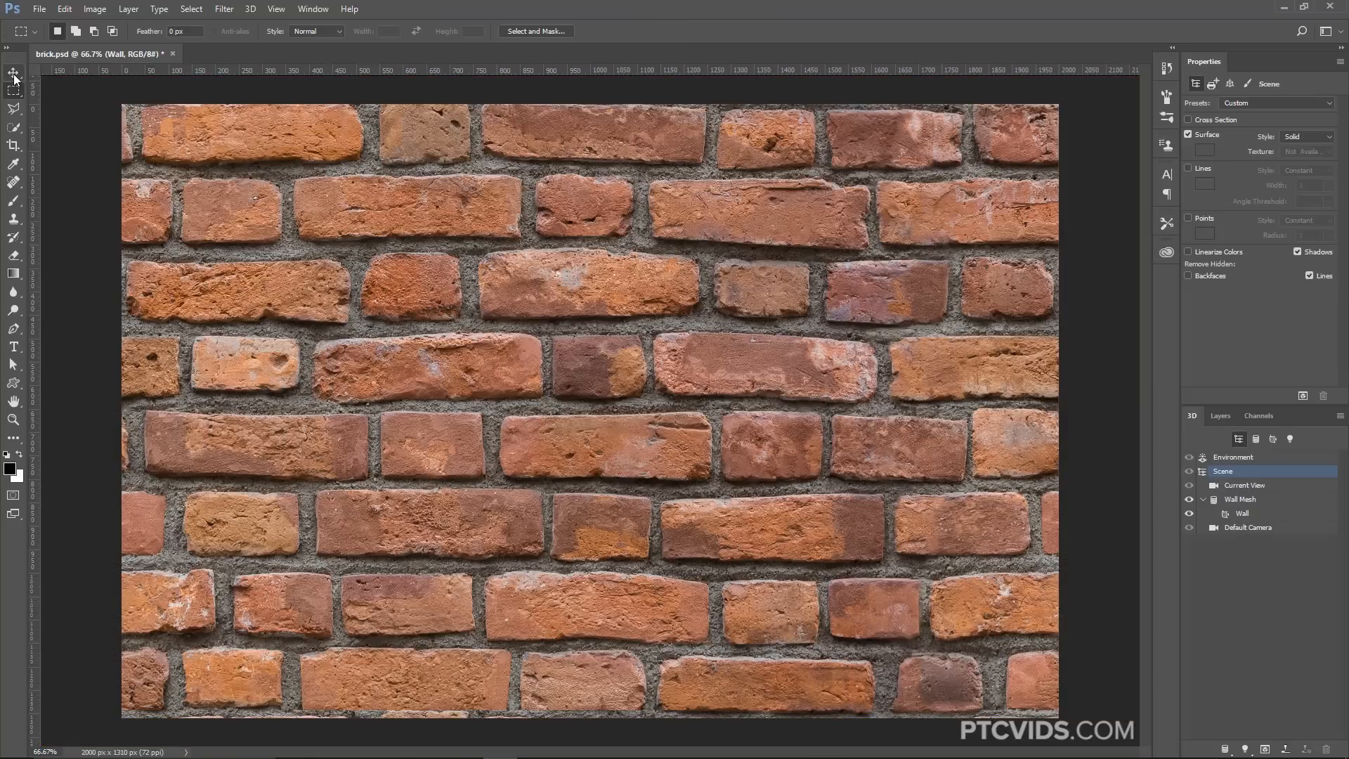
left_click(14, 76)
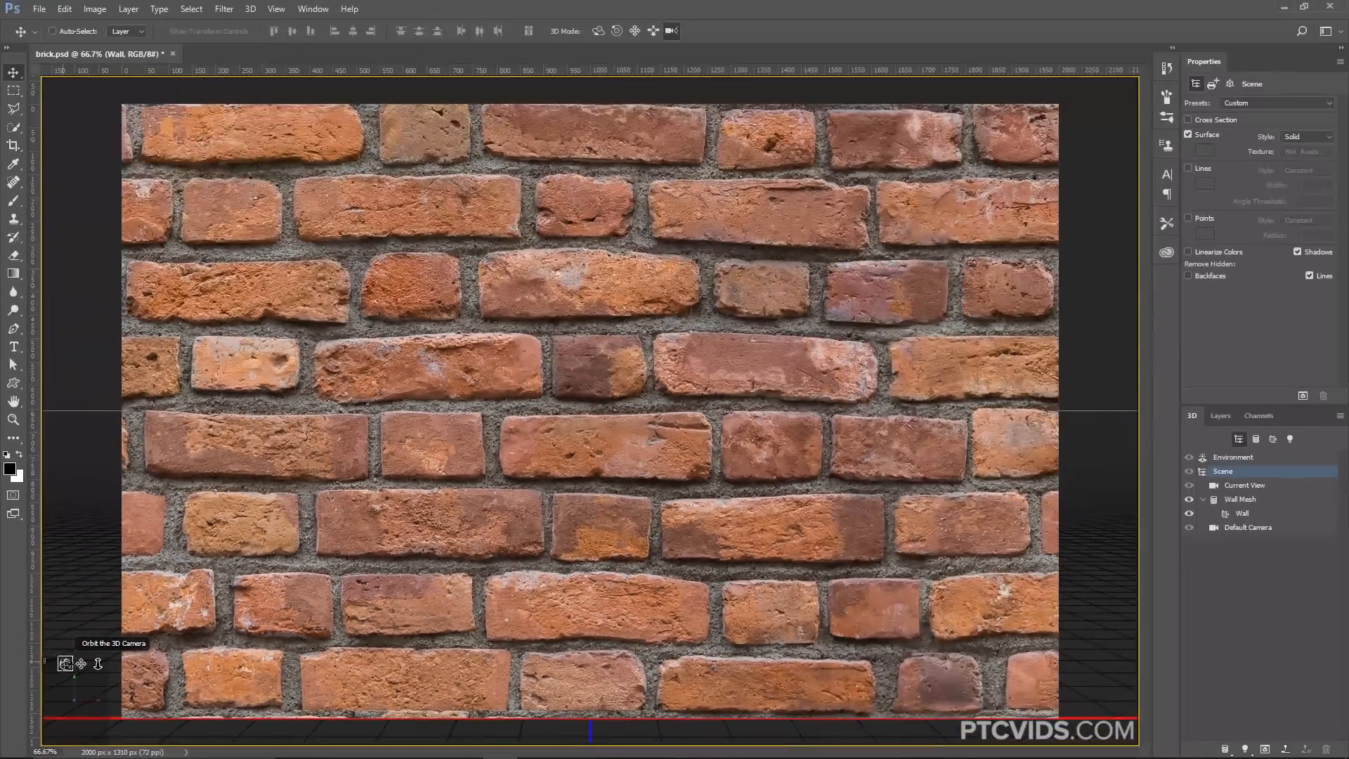
left_click_drag(282, 385, 318, 415)
left_click_drag(81, 669, 49, 653)
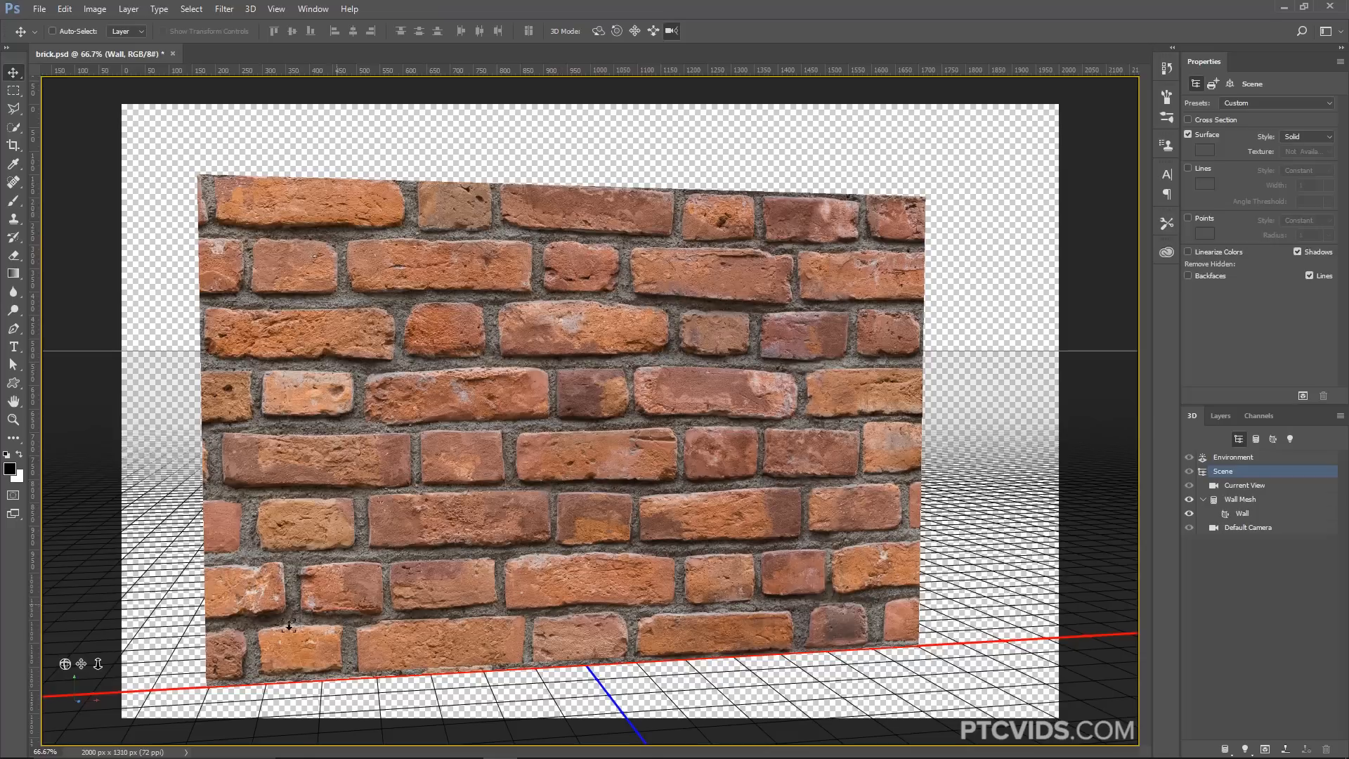
left_click_drag(64, 663, 5, 679)
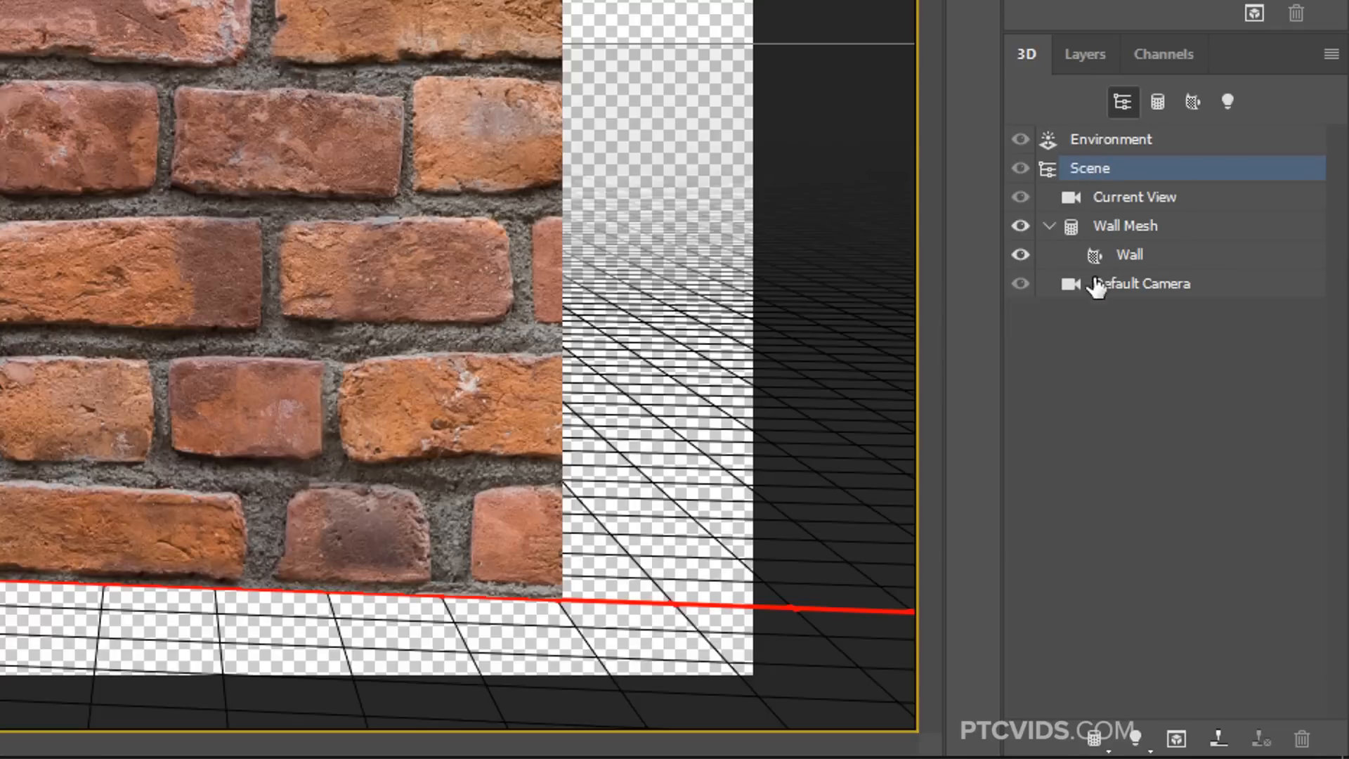
Add a new infinite light to the 3D scene and rotate it to change the direction of the light on the wall
left_click(1135, 738)
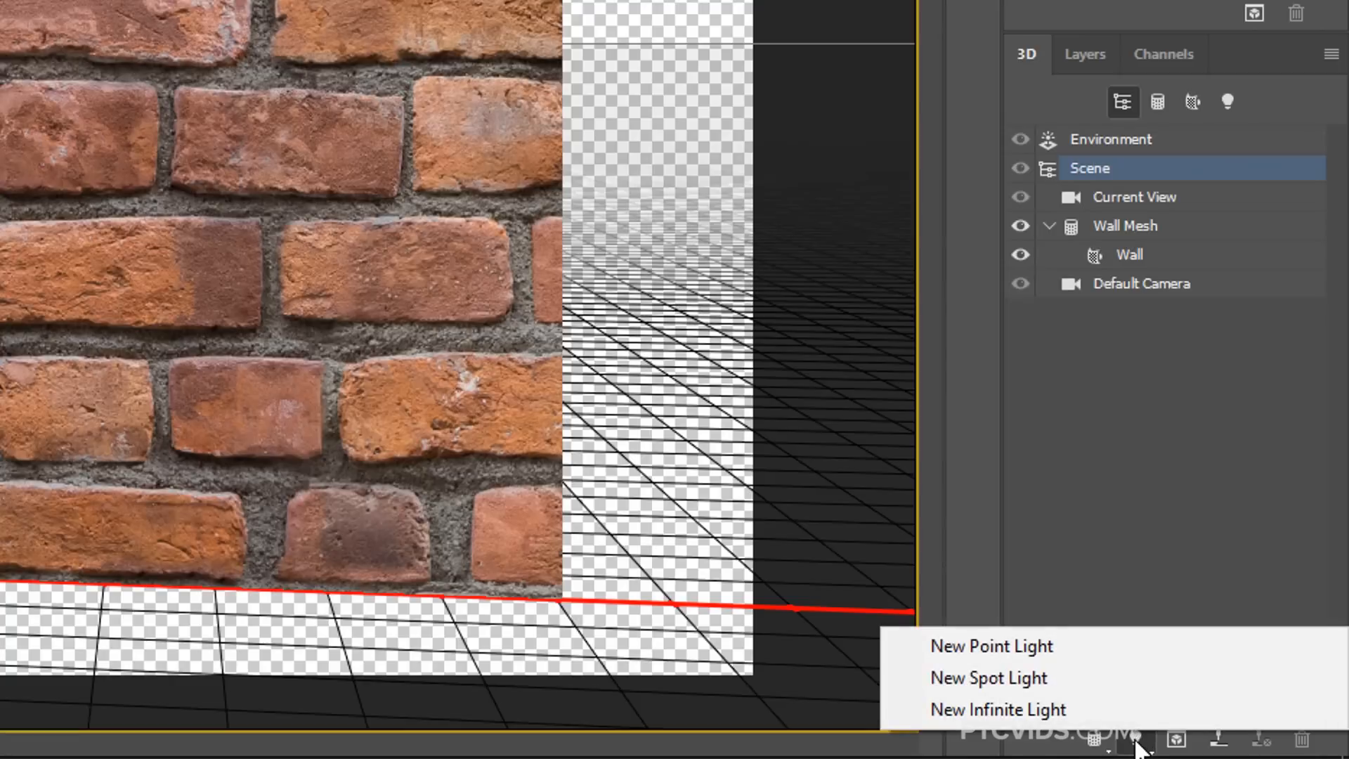
left_click(1118, 707)
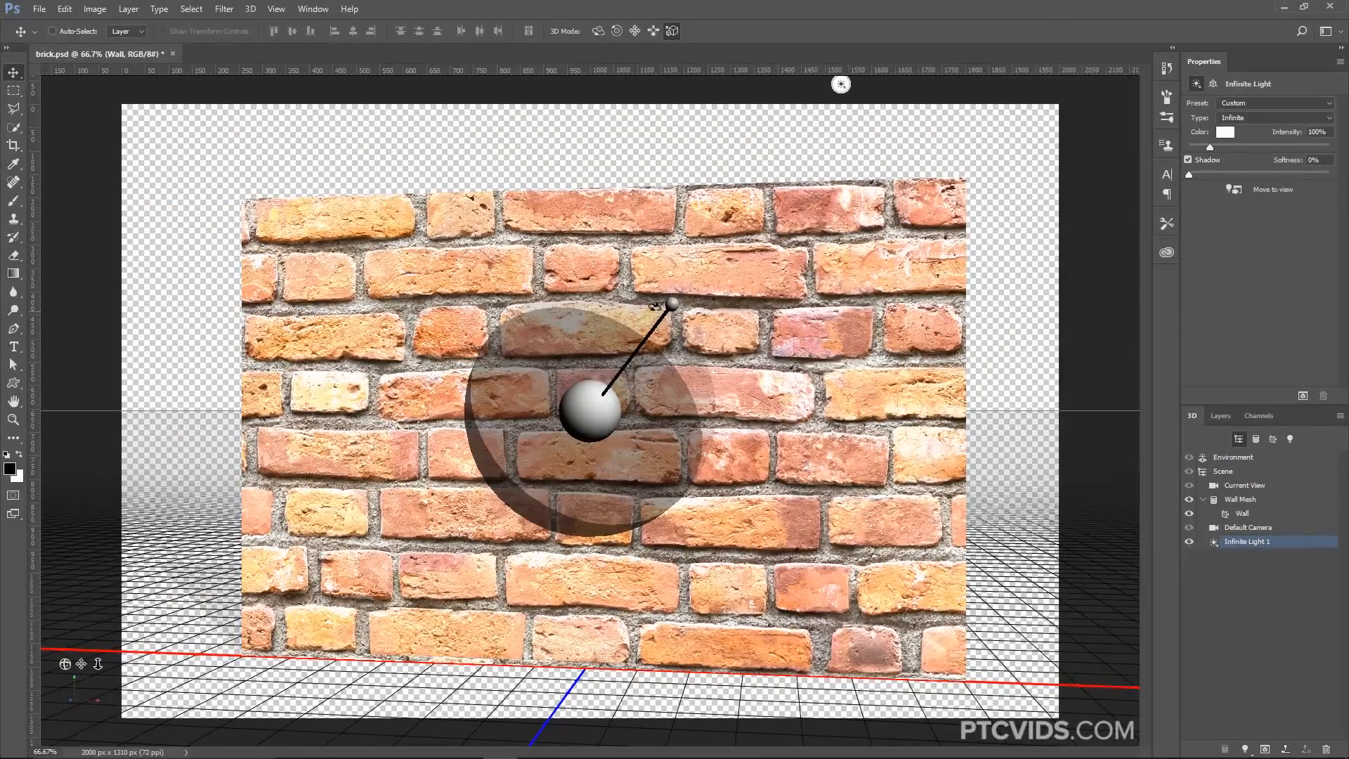
mouse_move(660, 309)
left_mouse_down()
mouse_move(506, 434)
mouse_move(450, 274)
mouse_move(605, 295)
mouse_move(591, 415)
mouse_move(413, 281)
mouse_move(583, 324)
mouse_move(667, 295)
mouse_move(646, 260)
mouse_move(588, 321)
mouse_move(512, 246)
mouse_move(558, 399)
mouse_move(632, 387)
mouse_move(630, 434)
mouse_move(506, 383)
mouse_move(686, 280)
mouse_move(570, 397)
mouse_move(495, 246)
mouse_move(715, 356)
mouse_move(555, 311)
mouse_move(655, 275)
left_mouse_up()
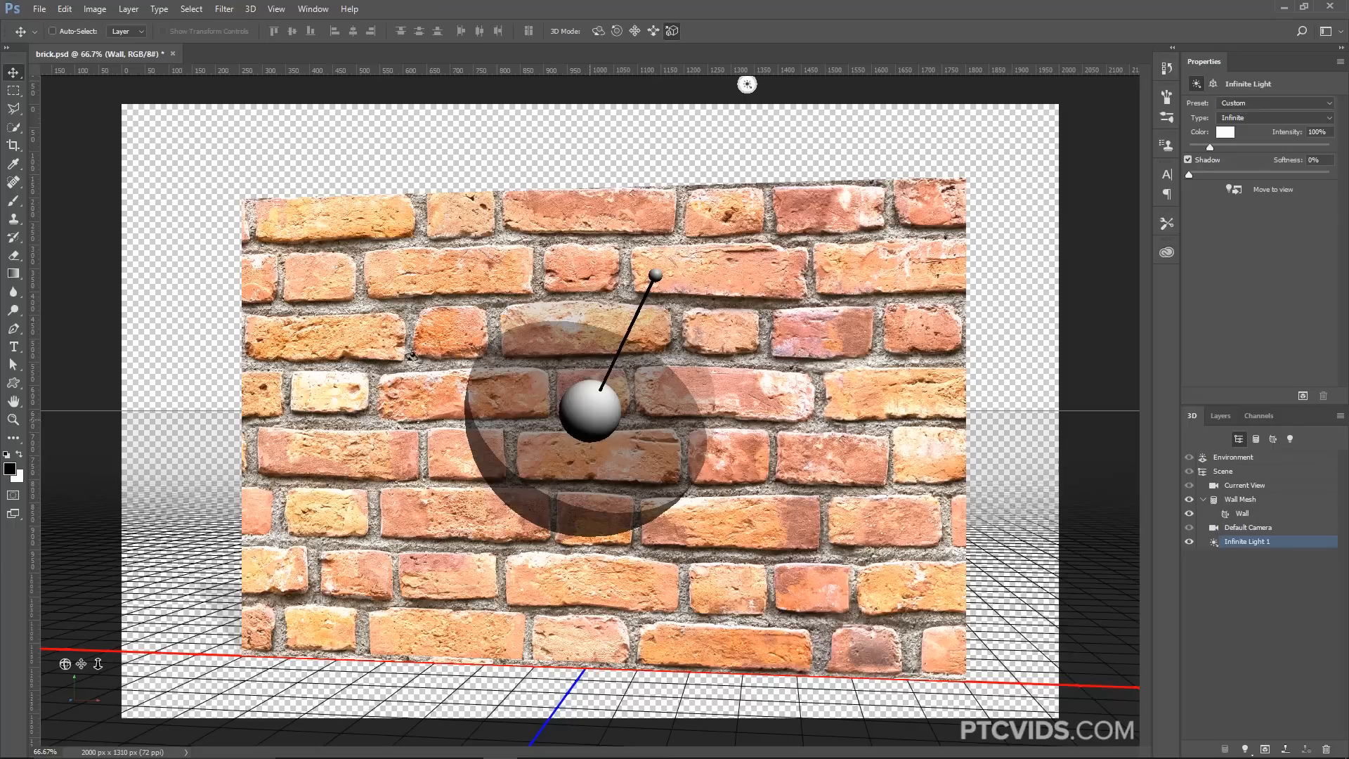
Revert the brick.psd document to its last saved version
left_click(42, 10)
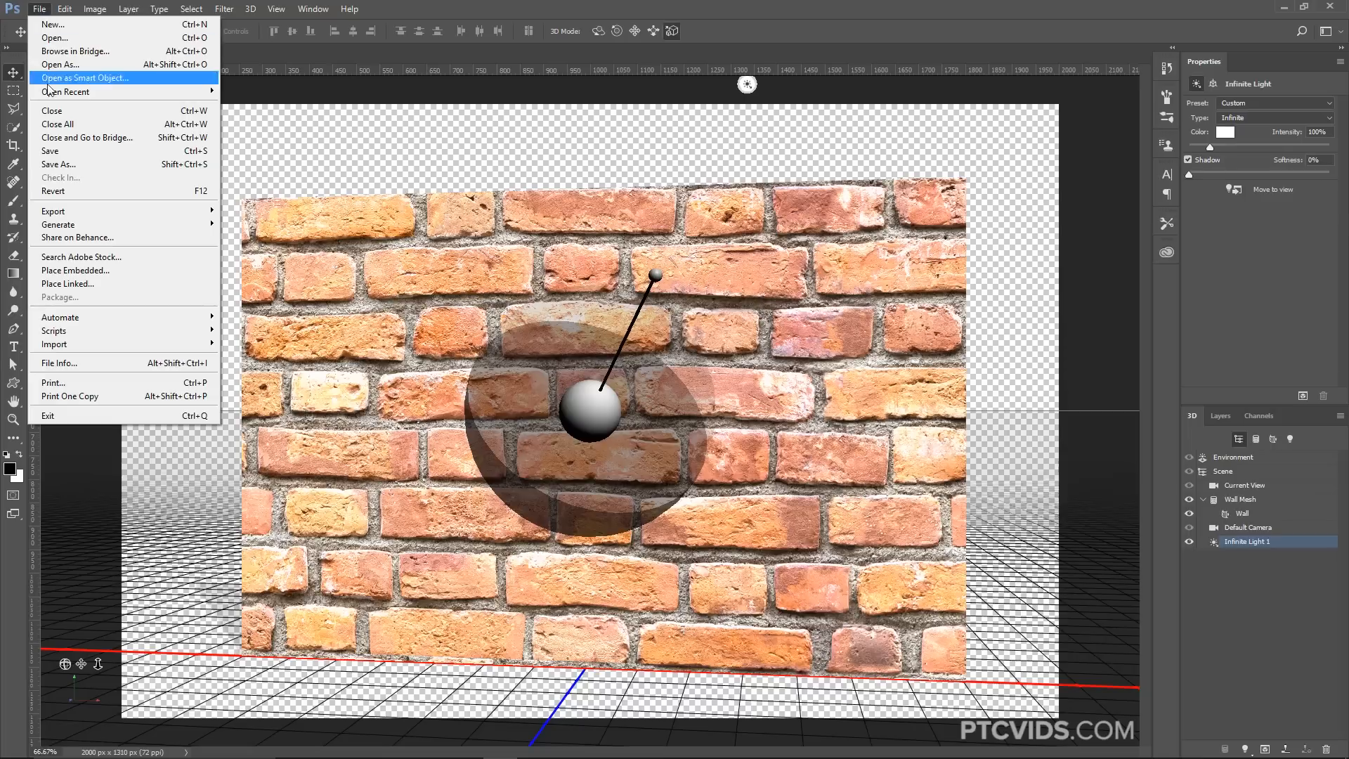
left_click(53, 191)
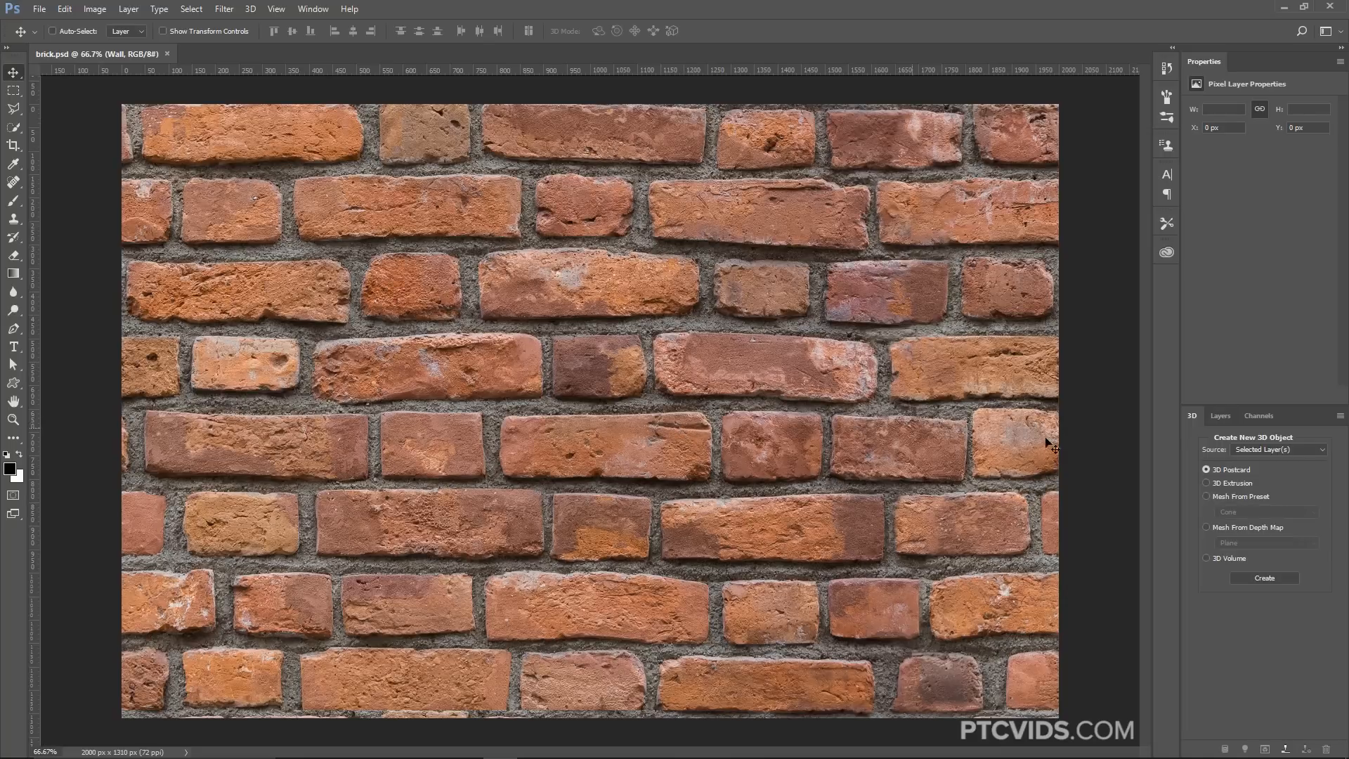
Duplicate the Wall layer
left_click(1210, 415)
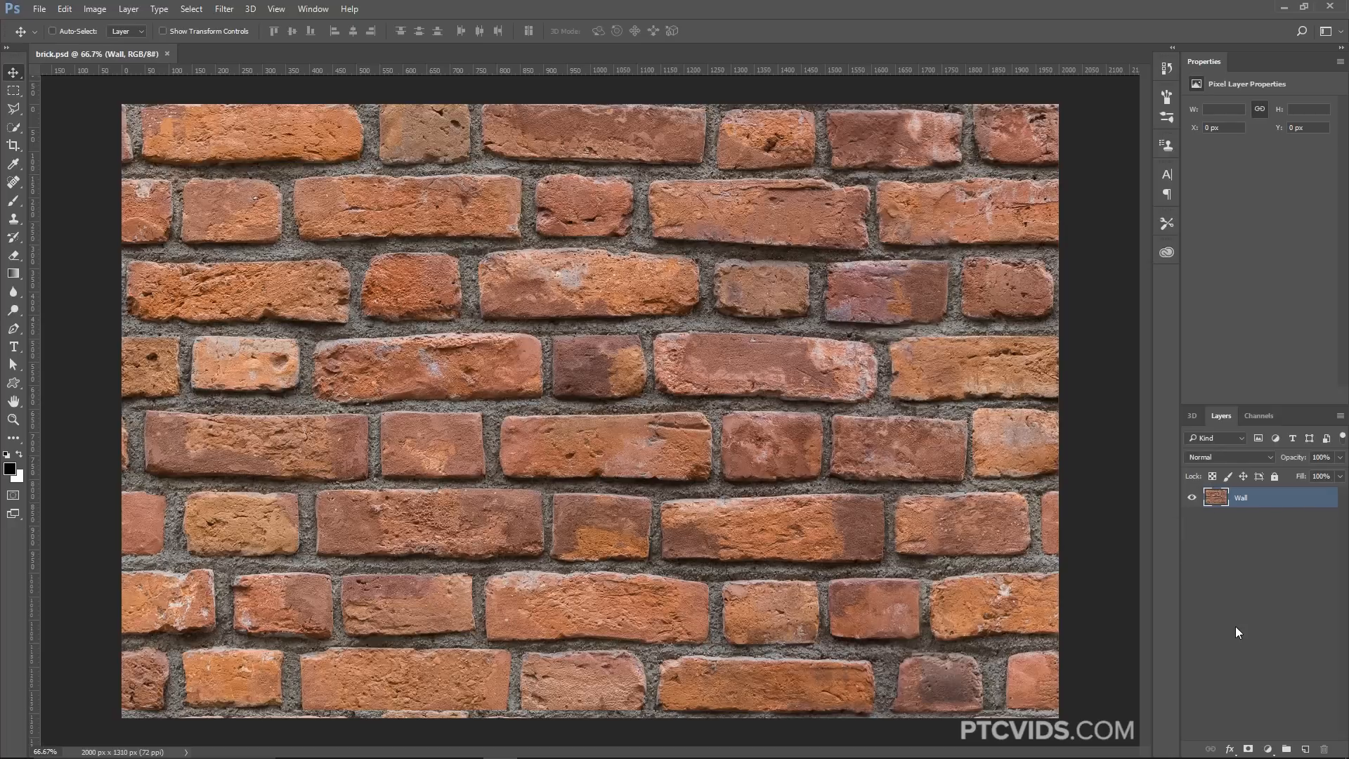
key("ctrl")
key("ctrl+j")
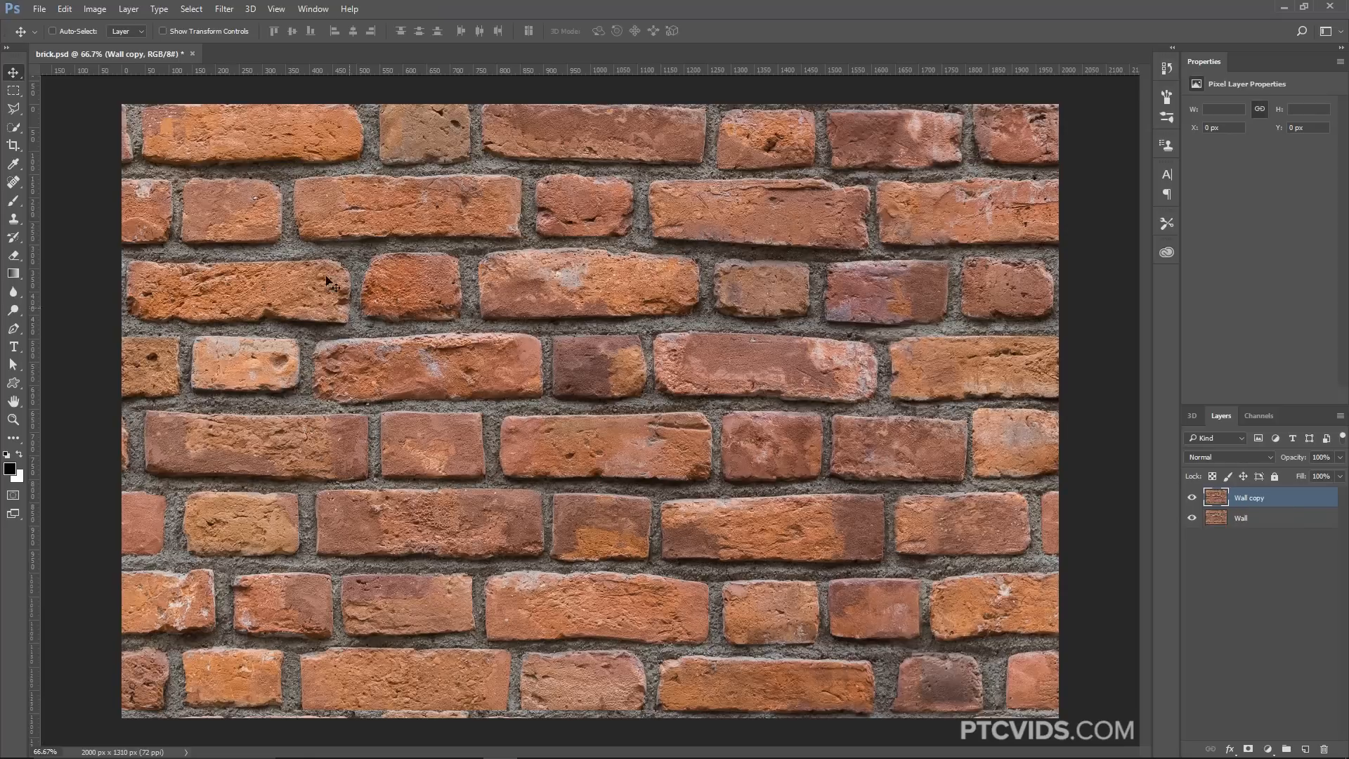
Start the Generate Bump Map filter on the Wall copy layer and move its dialog aside to reveal more of the image
left_click(224, 8)
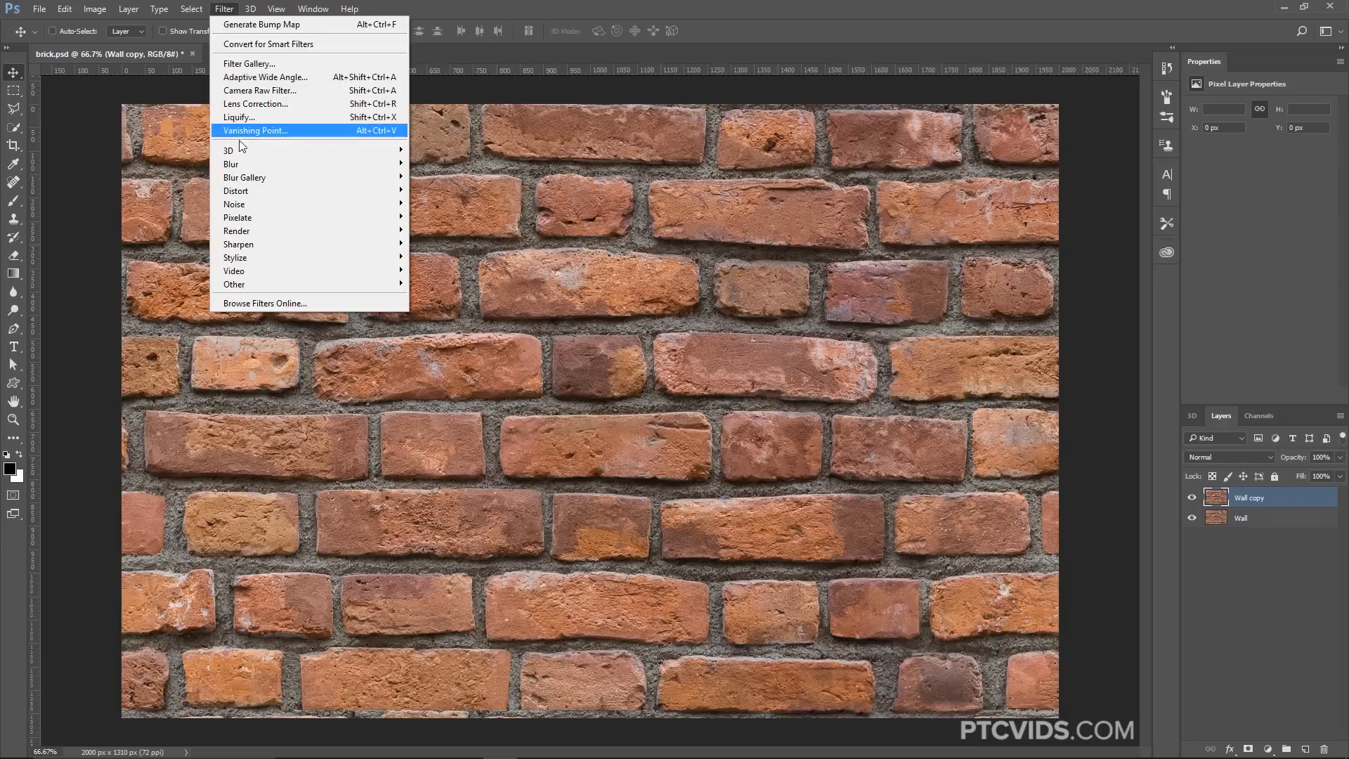
mouse_move(240, 154)
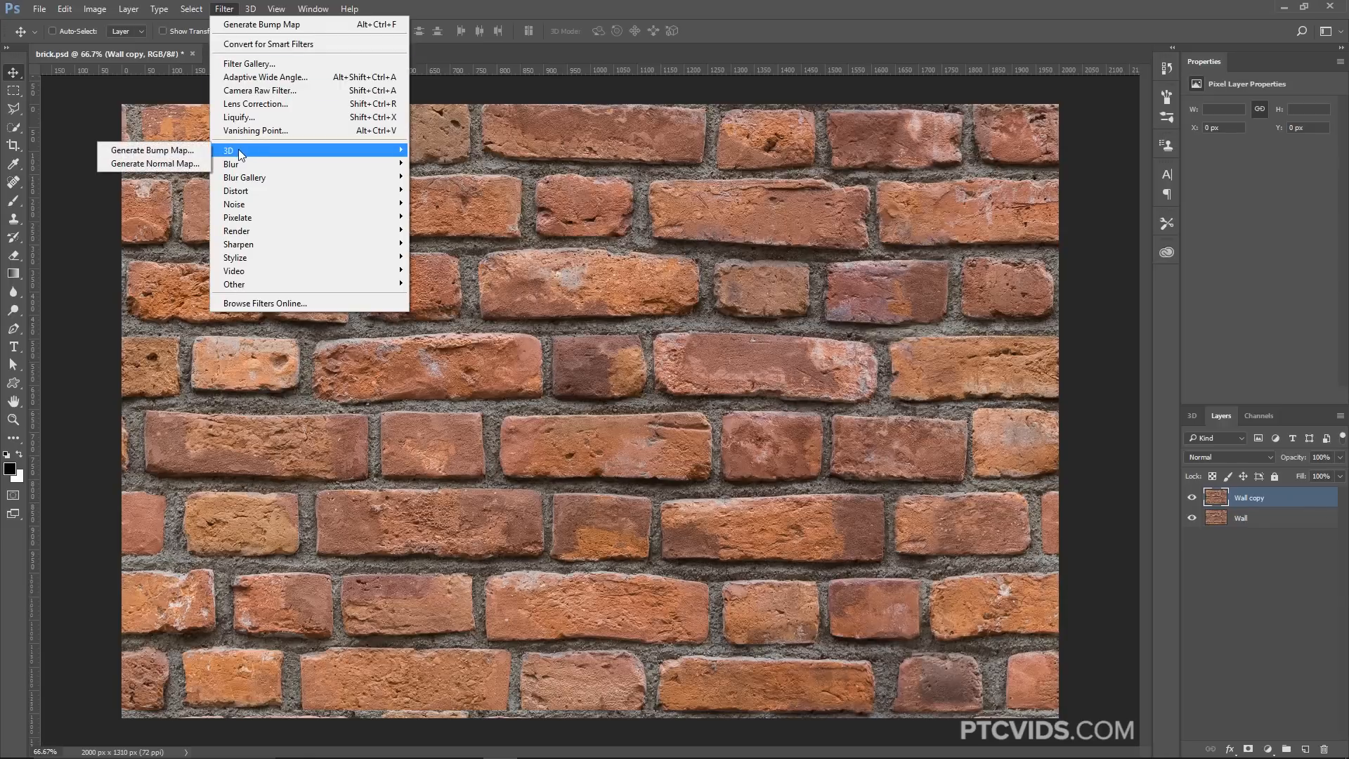
left_click(171, 153)
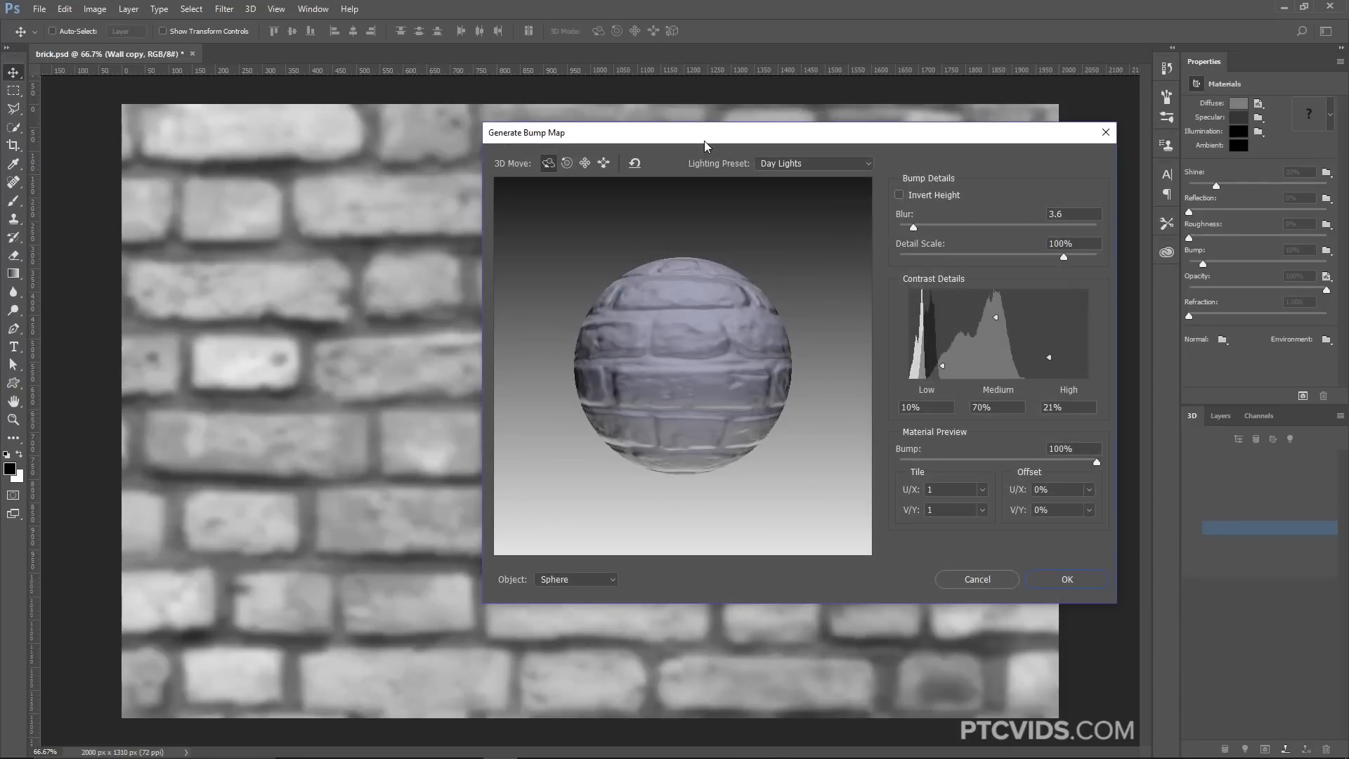
left_click_drag(703, 141, 541, 135)
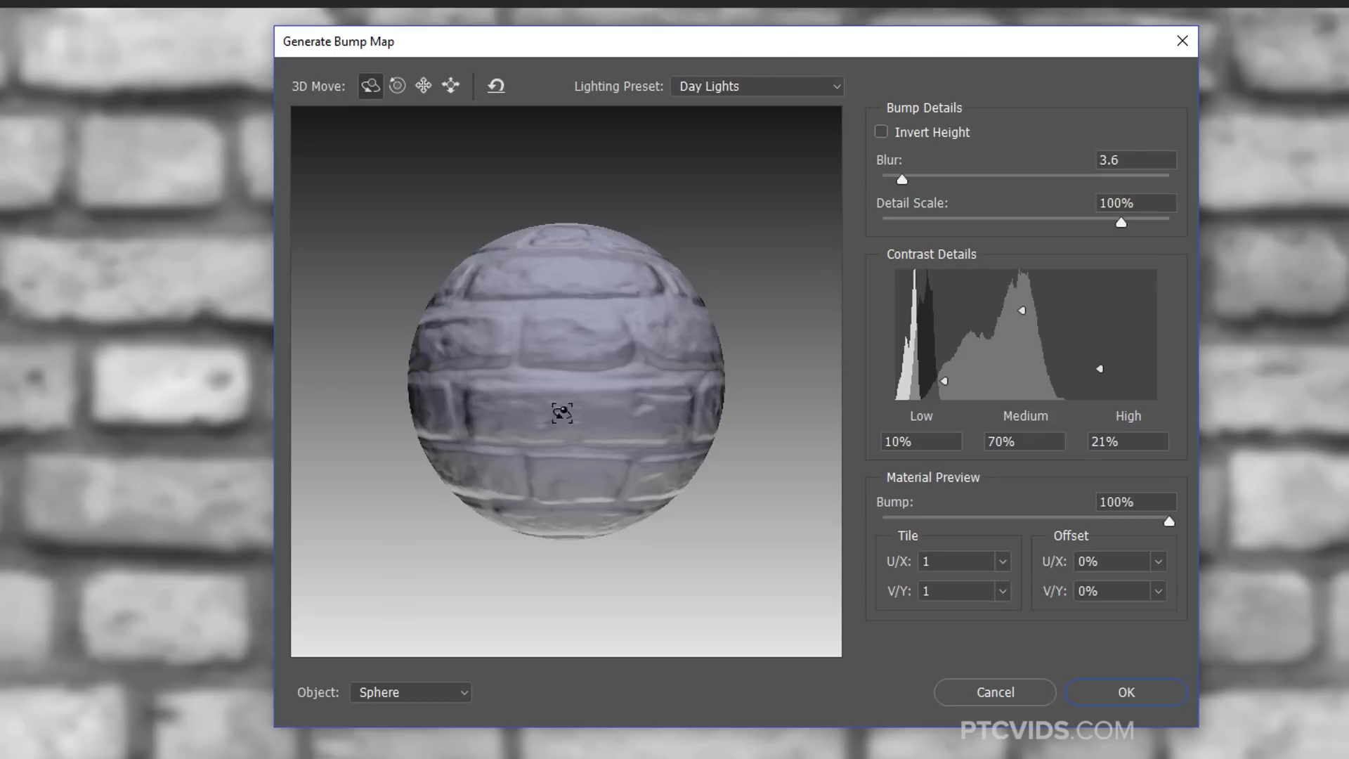
Try a bump map Blur of 0 while rotating the preview sphere, and settle on a Blur of 4.8
left_click_drag(667, 334, 551, 416)
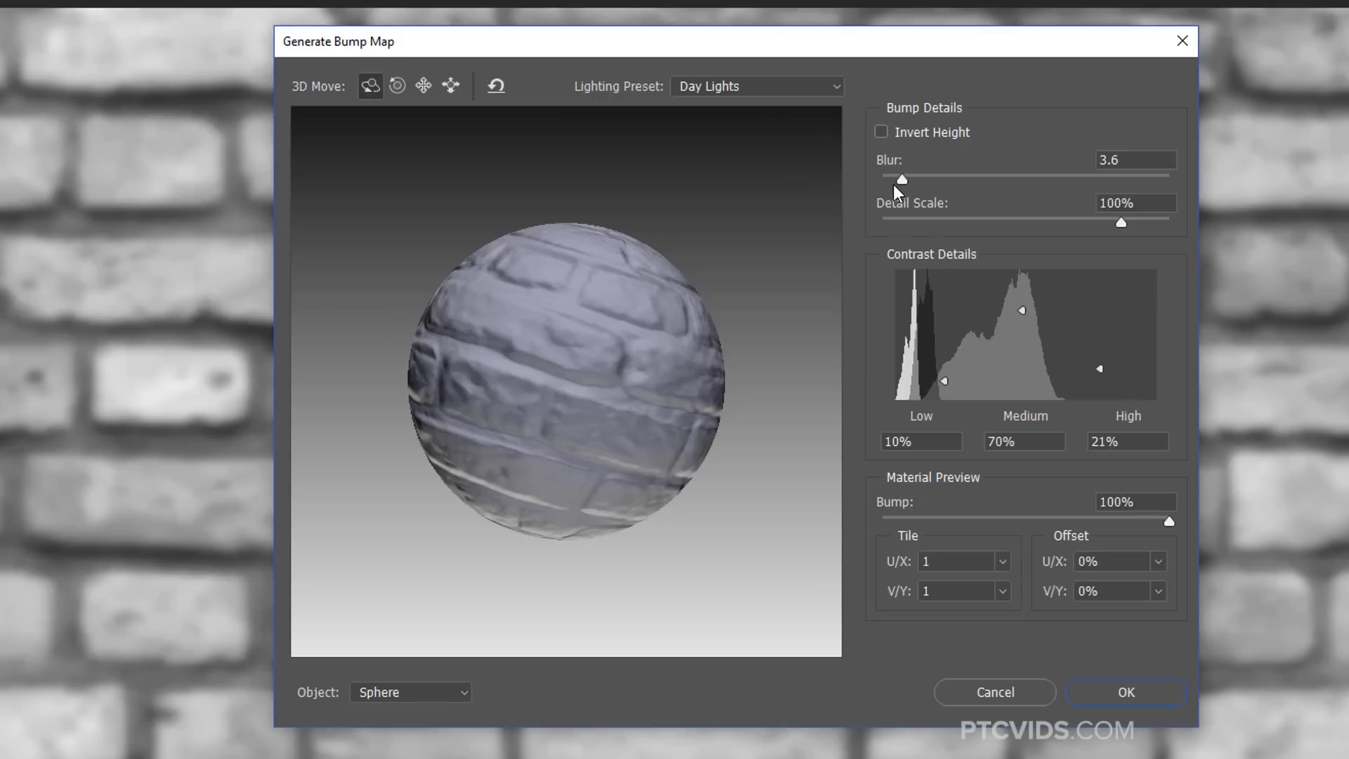
left_click_drag(904, 179, 871, 177)
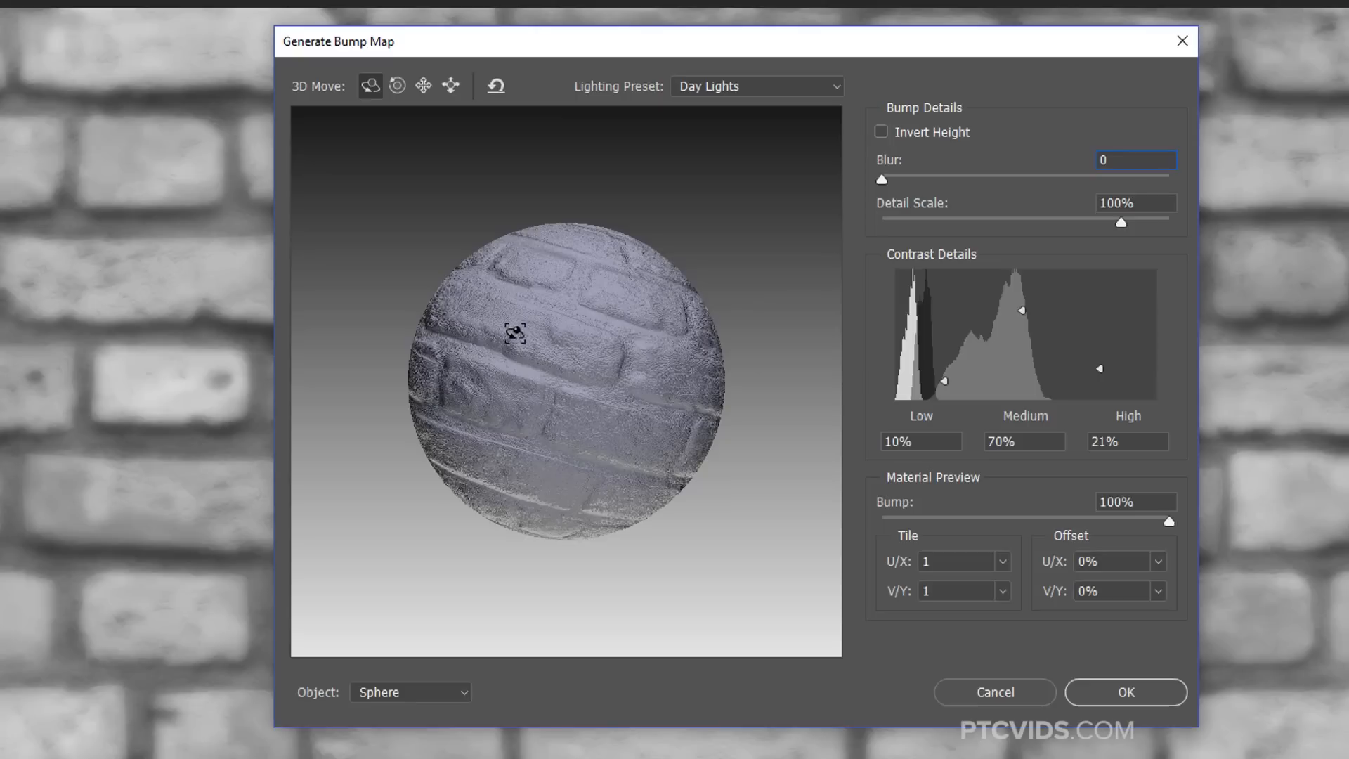
left_click_drag(609, 355, 534, 365)
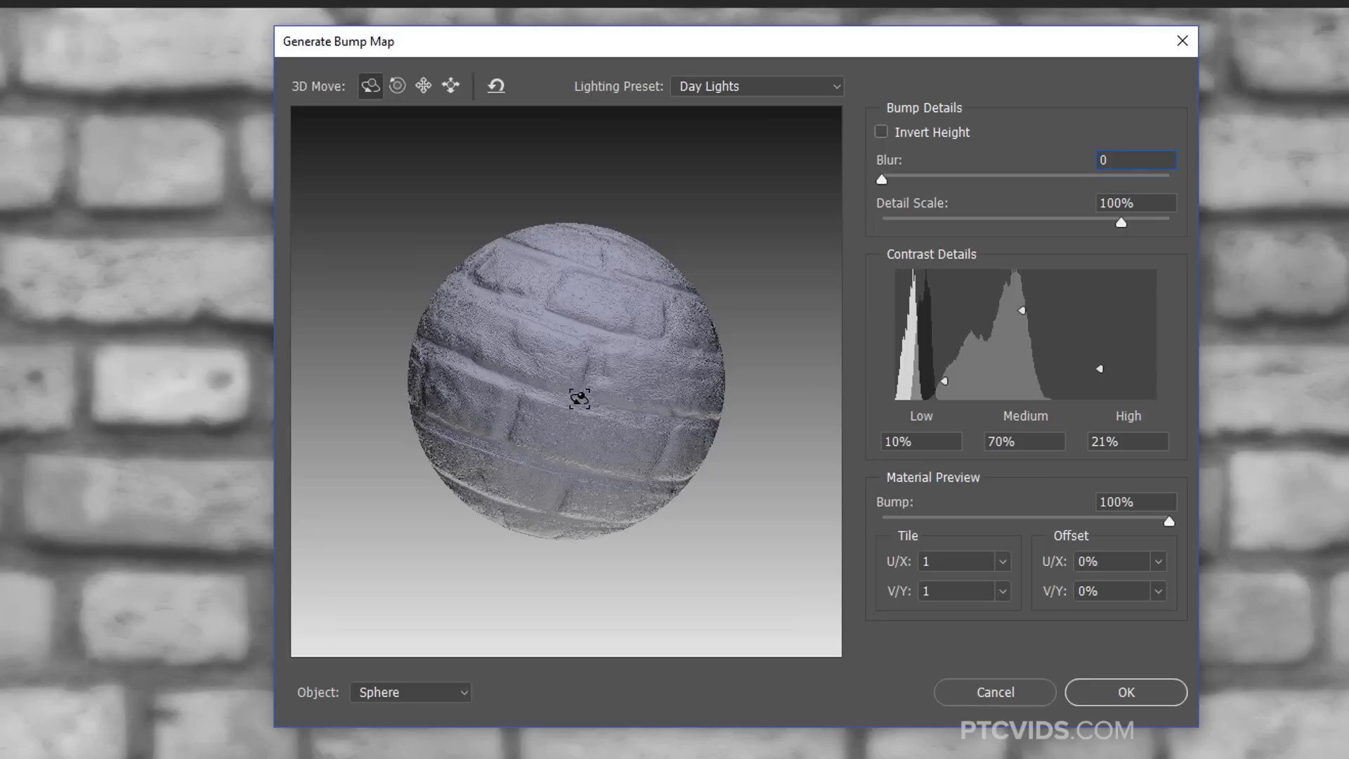
left_click_drag(884, 180, 909, 180)
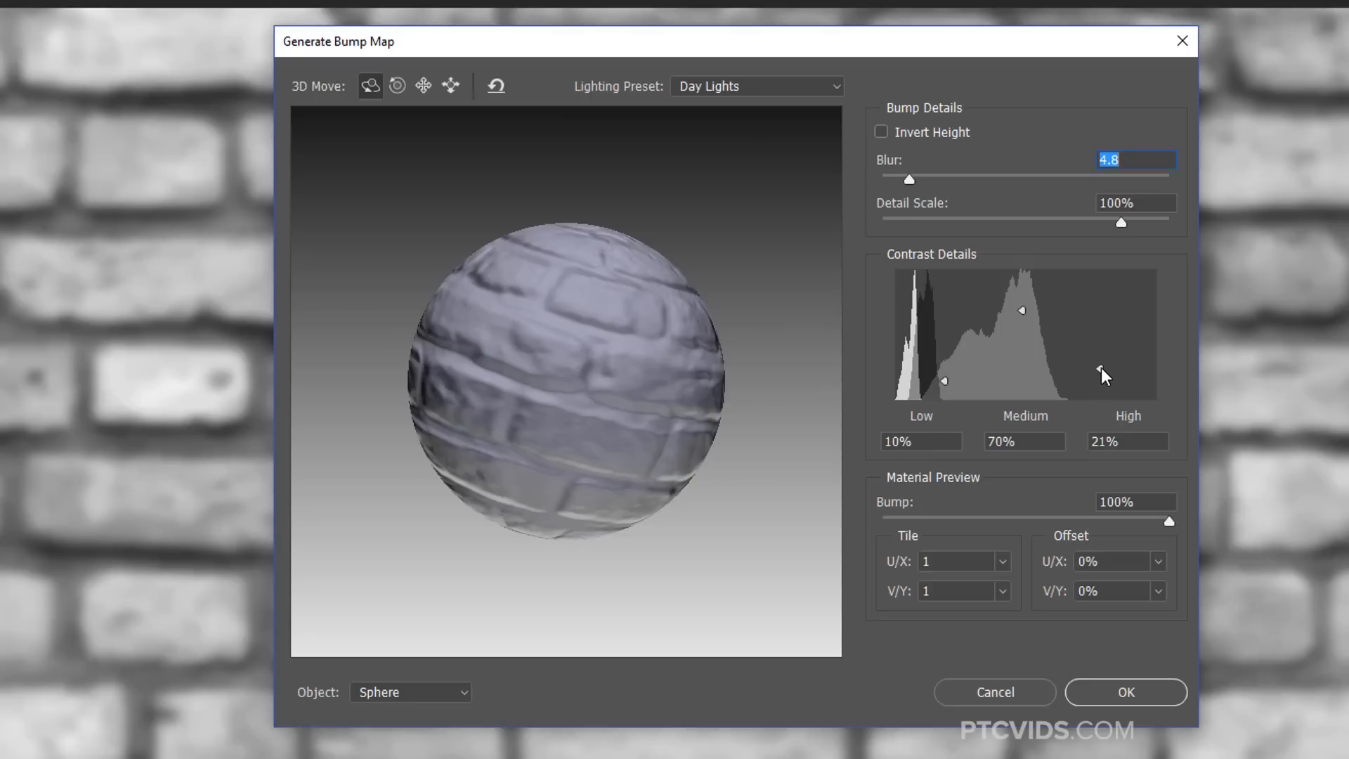
Set the bump map's contrast details to Low 43%, Medium 35% and High 70%
left_click(1101, 310)
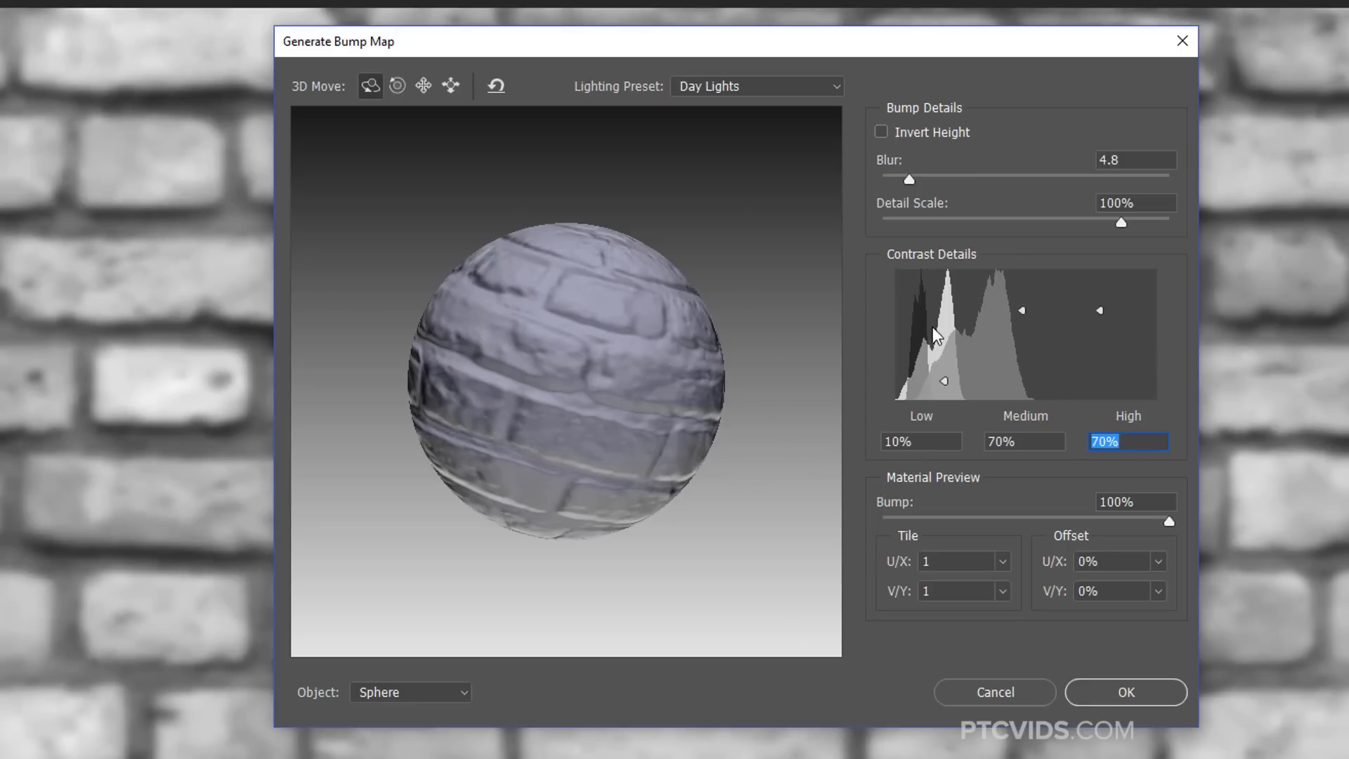
left_click_drag(944, 380, 941, 306)
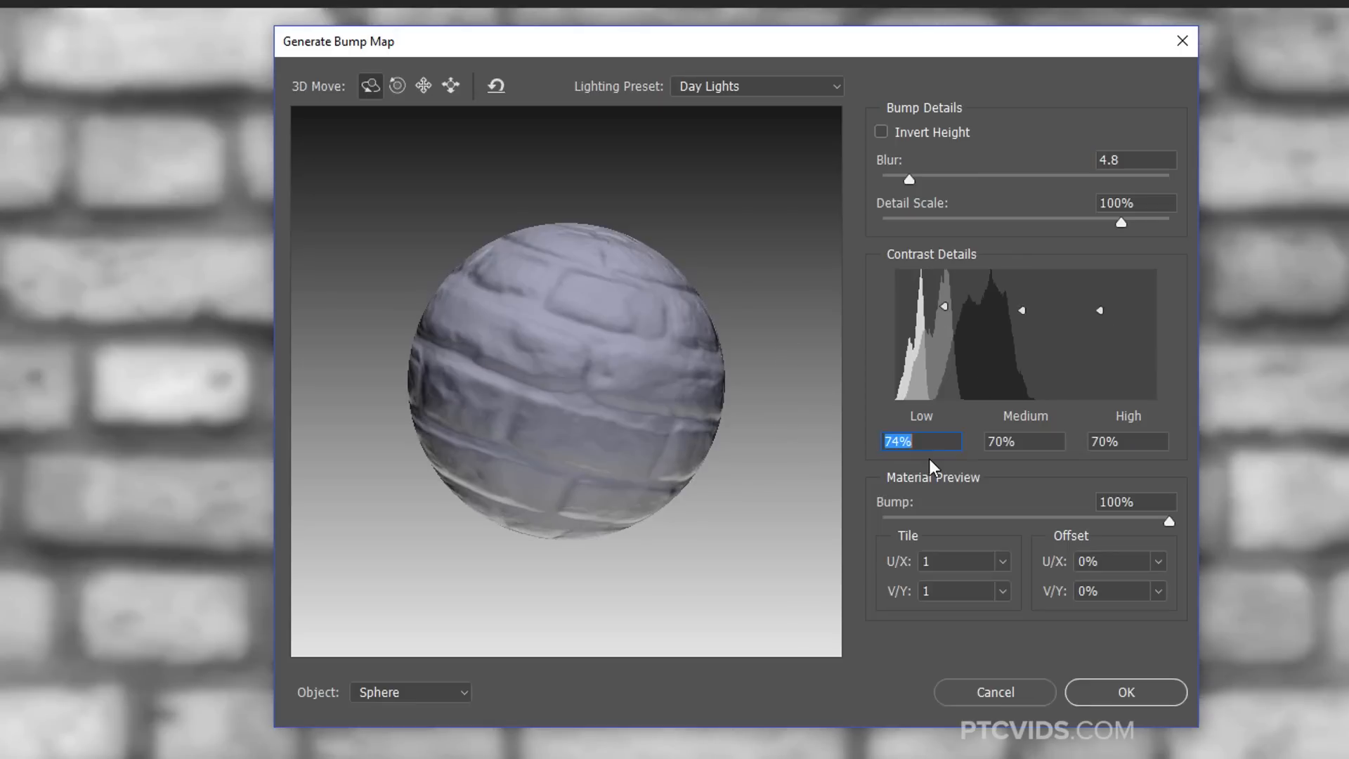
left_click_drag(922, 417, 904, 416)
mouse_move(1002, 419)
left_mouse_down()
mouse_move(1051, 418)
mouse_move(988, 439)
left_mouse_up()
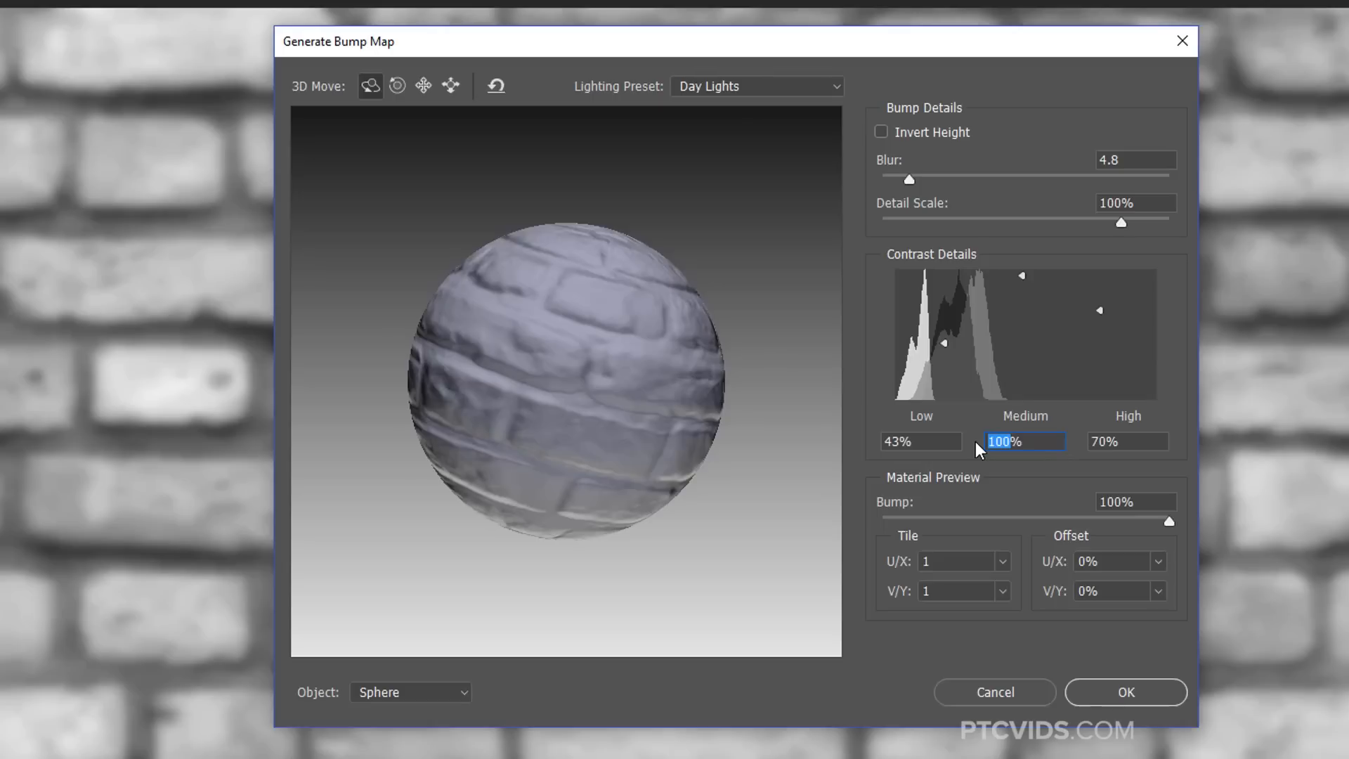
type("35")
key("Tab")
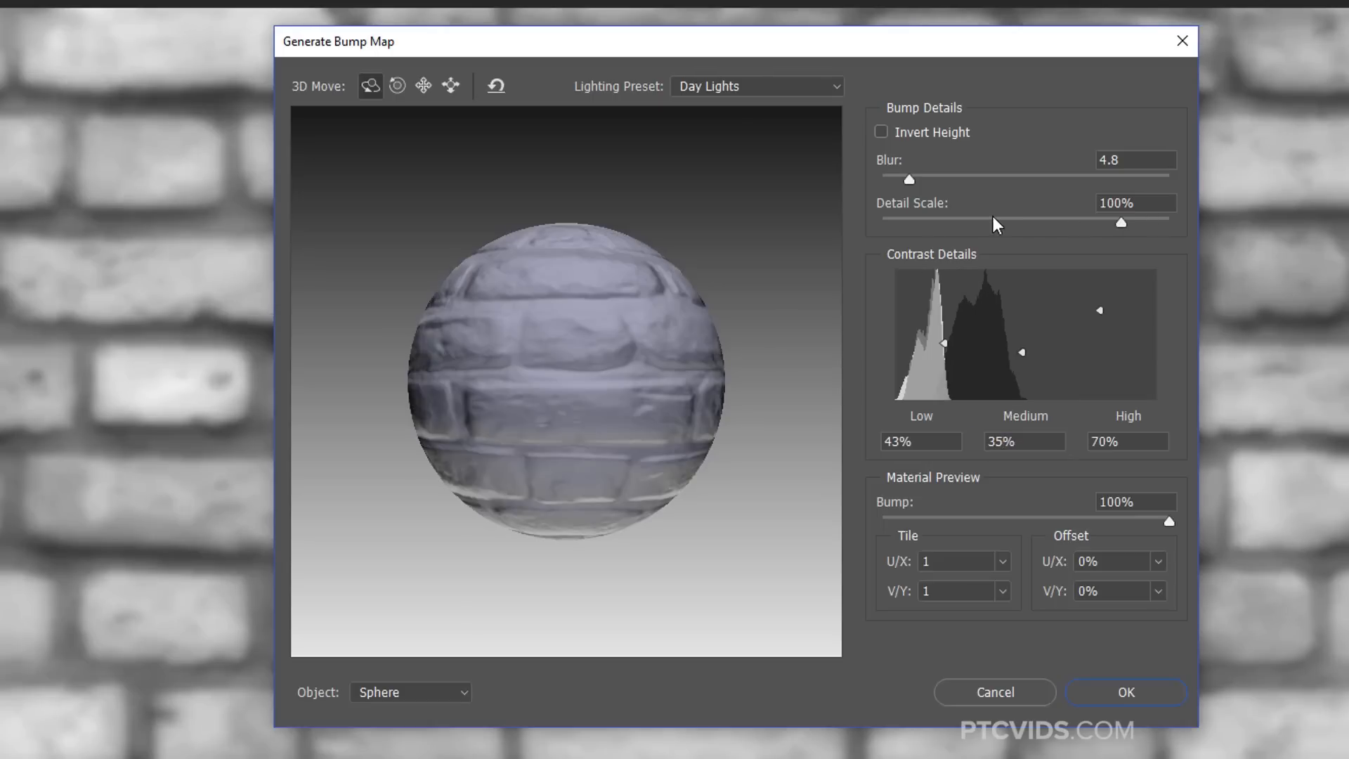
Try a bump map Detail Scale of 95% and settle on 109%
left_click(1111, 222)
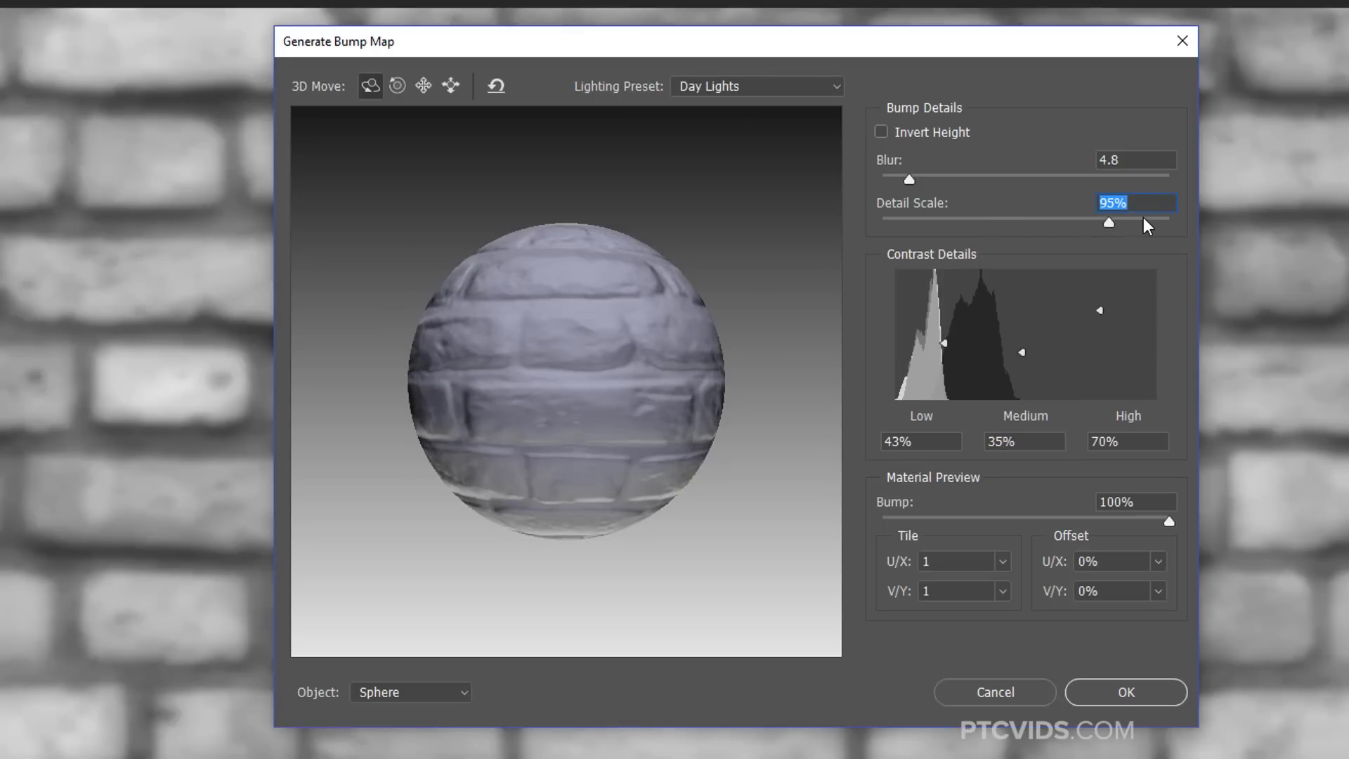
left_click(1144, 220)
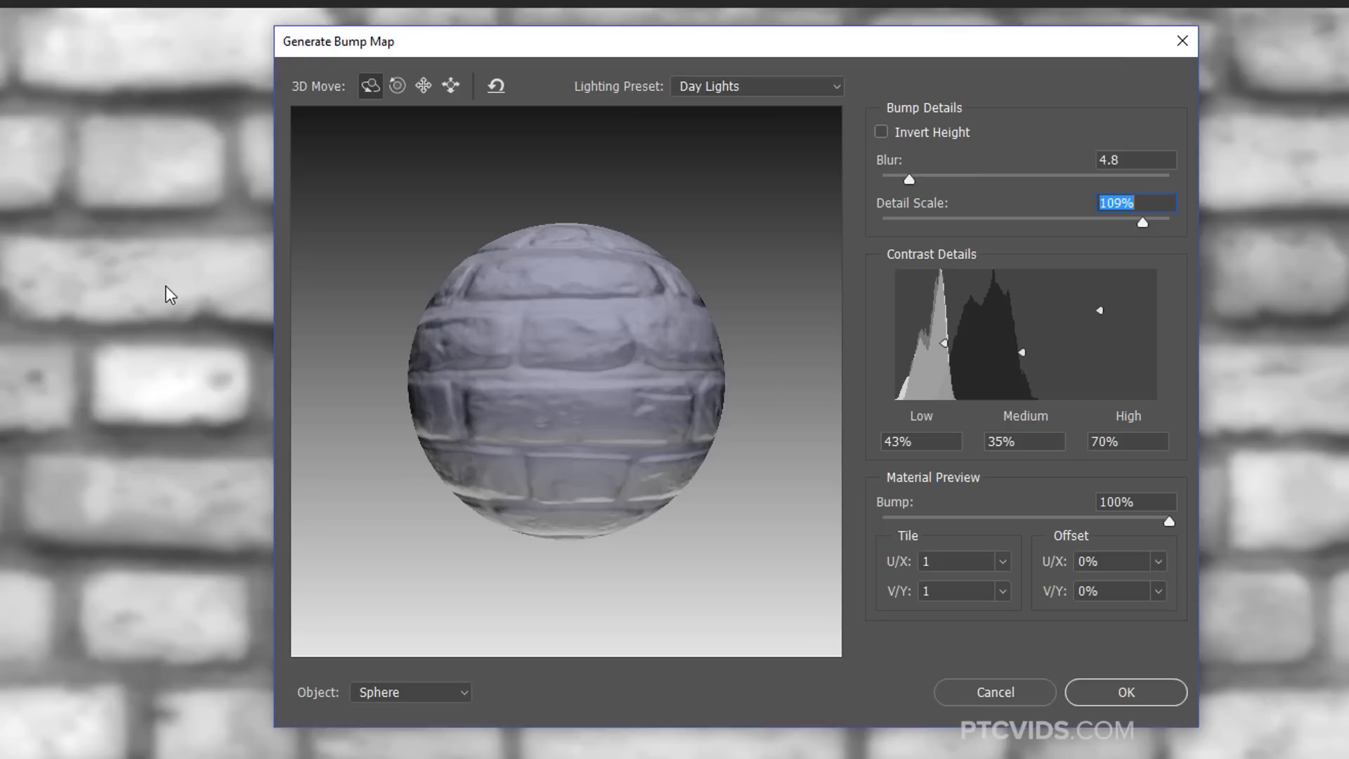
Preview the bump map on a Cube from several angles and cancel the Generate Bump Map filter
left_click(390, 698)
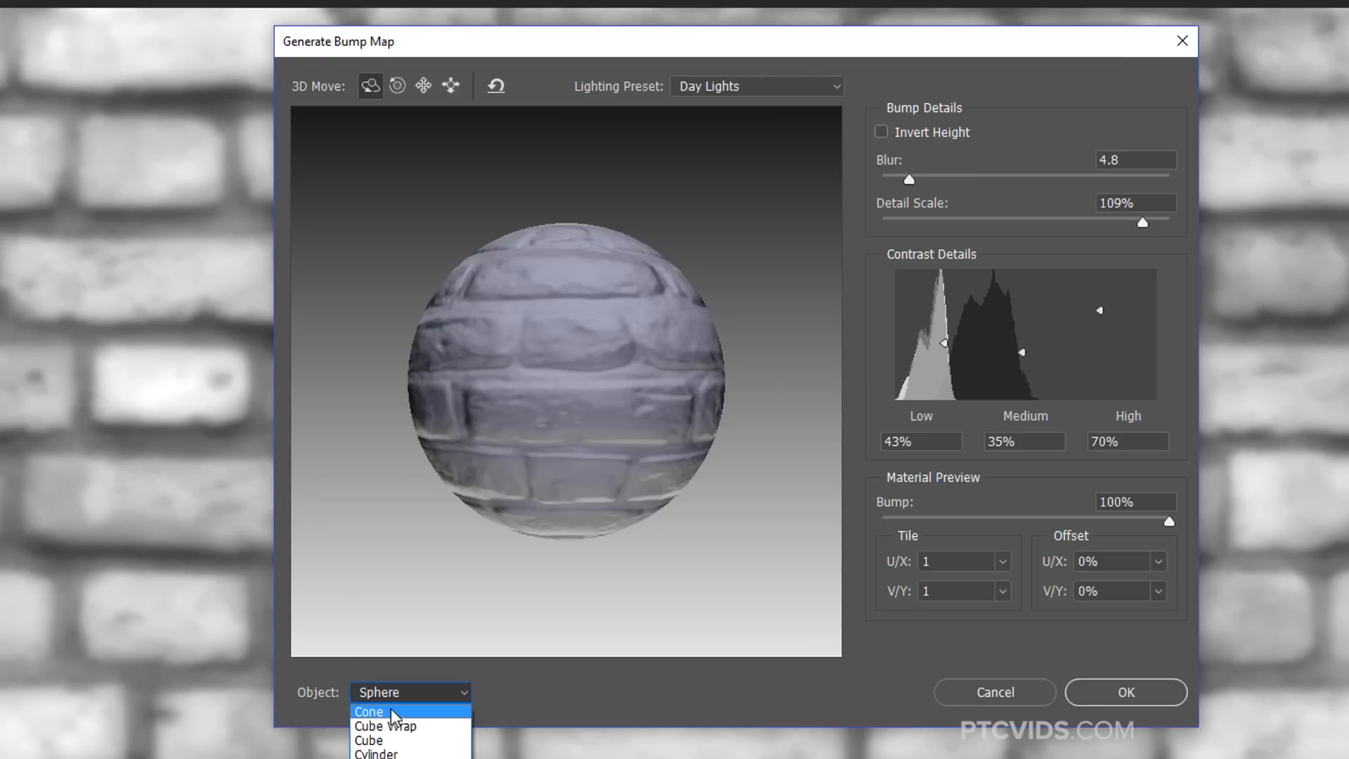
left_click(391, 740)
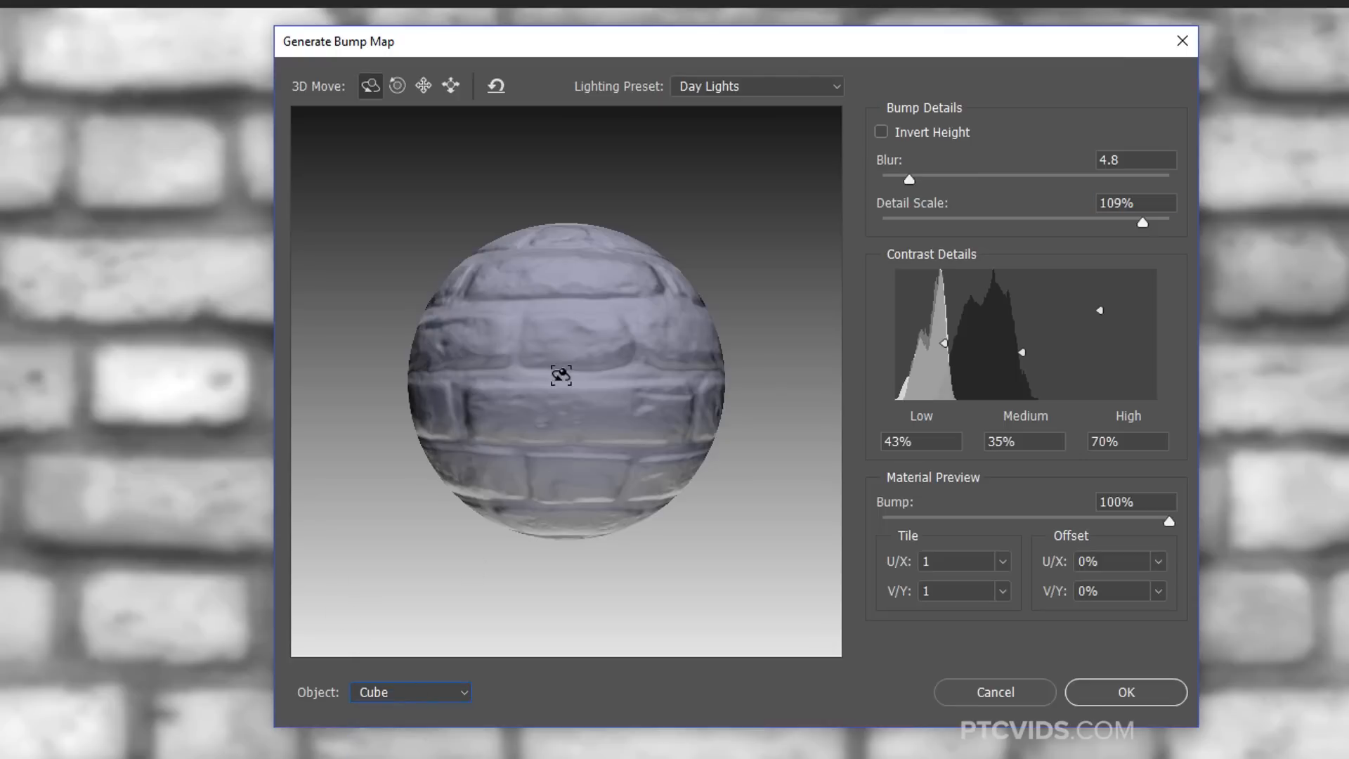
left_click_drag(557, 349, 635, 364)
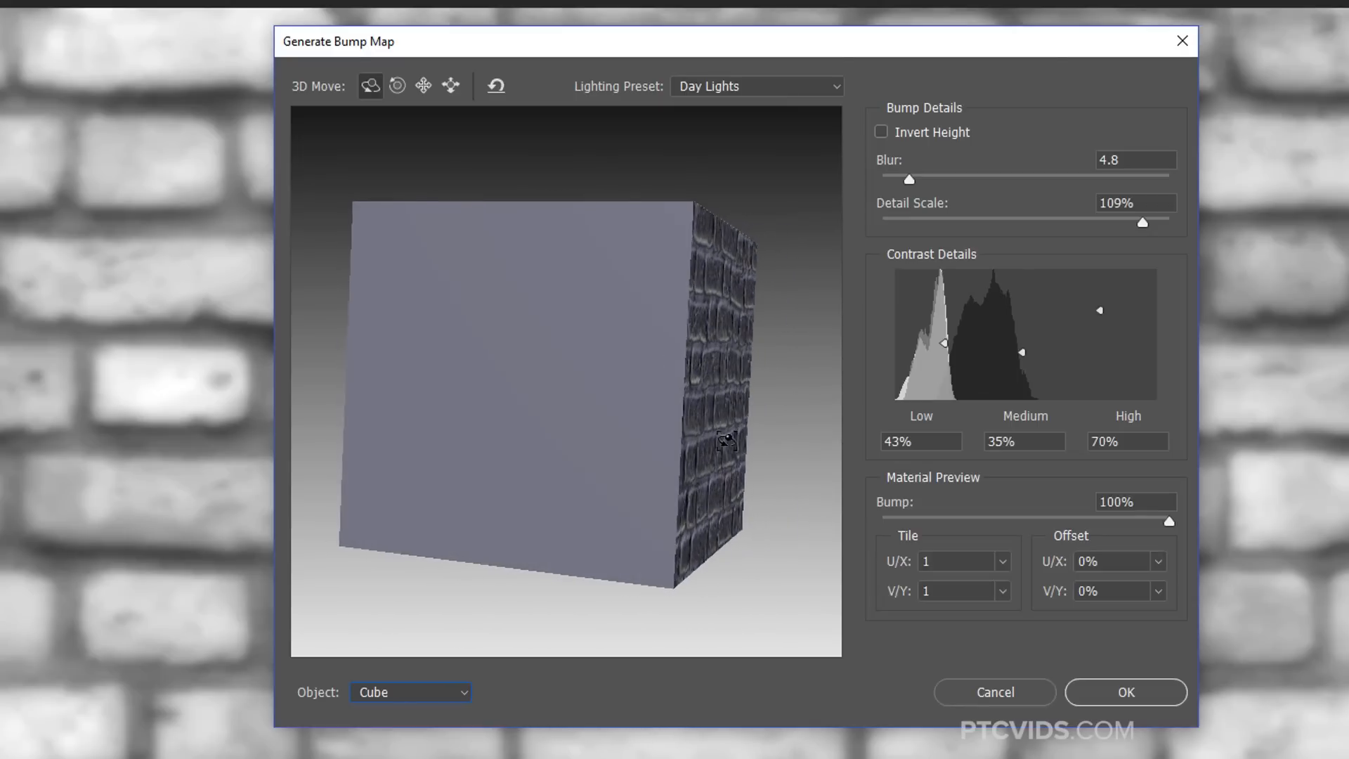
left_click_drag(721, 434, 650, 373)
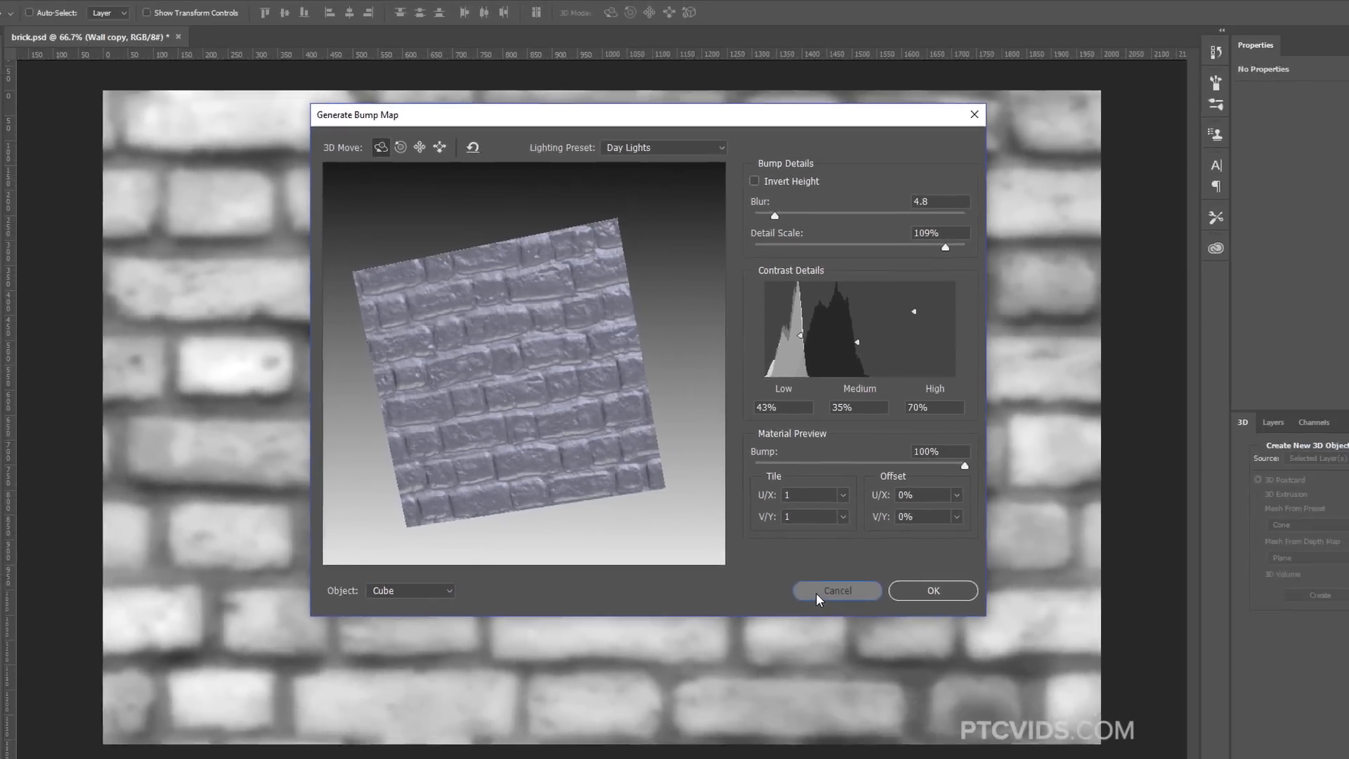
left_click(967, 697)
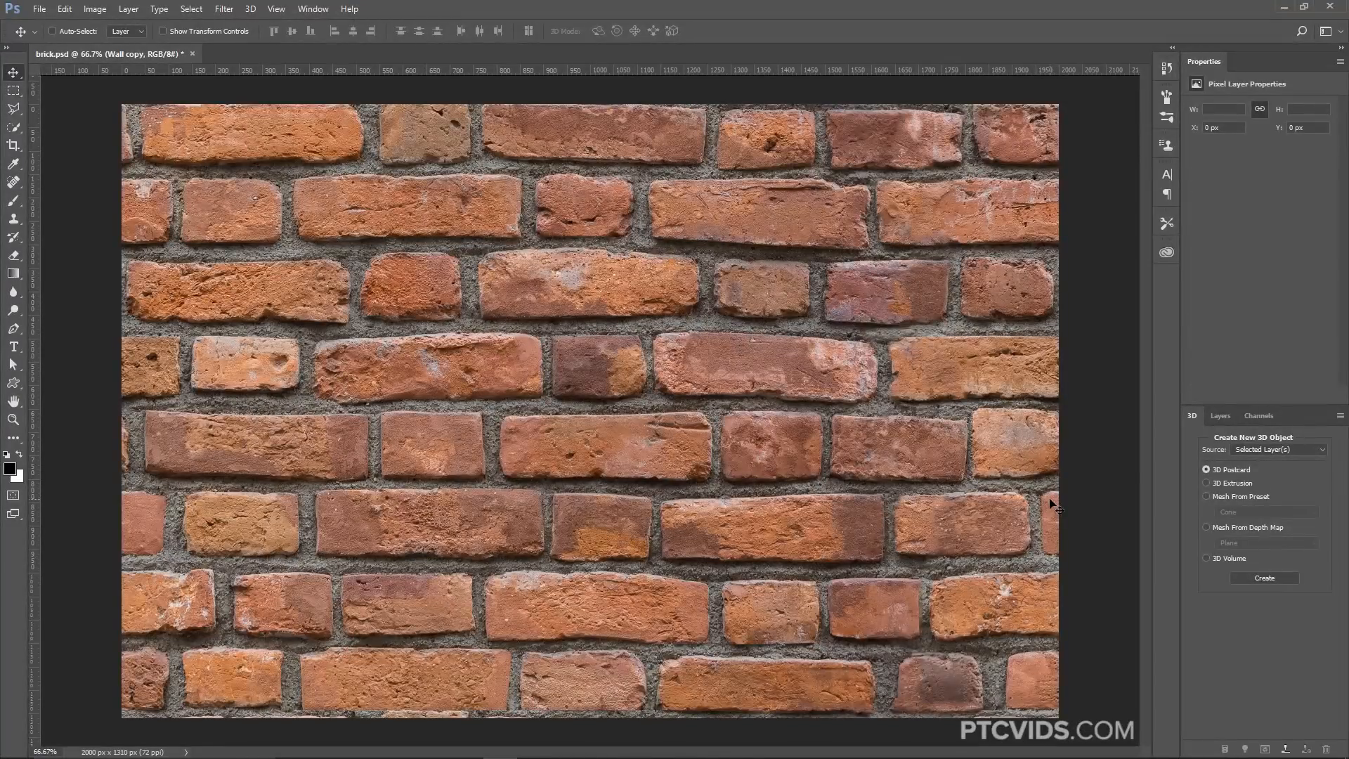
Create a 3D Postcard from the selected Wall copy layer and orbit the camera to view it at an angle
left_click(1210, 422)
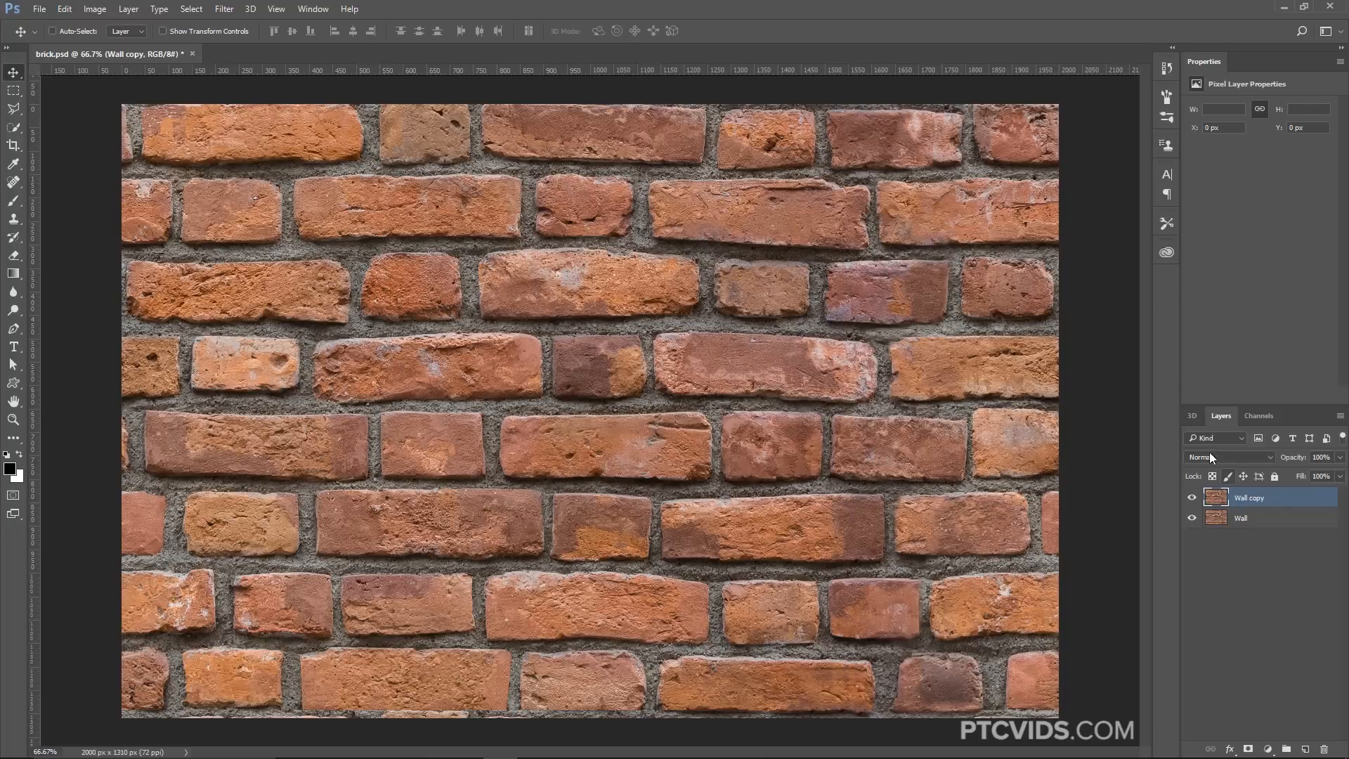
left_click(1191, 416)
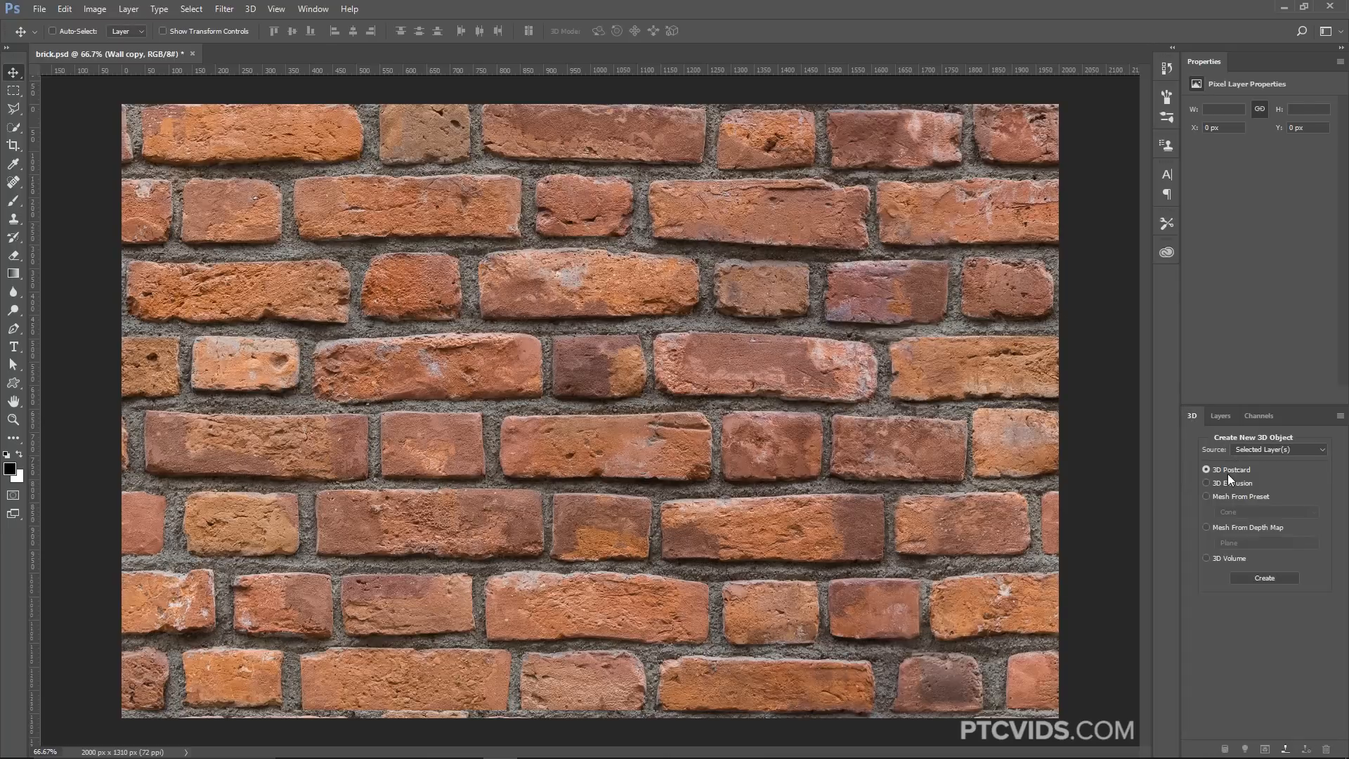
left_click(1265, 577)
left_click_drag(65, 663, 1110, 354)
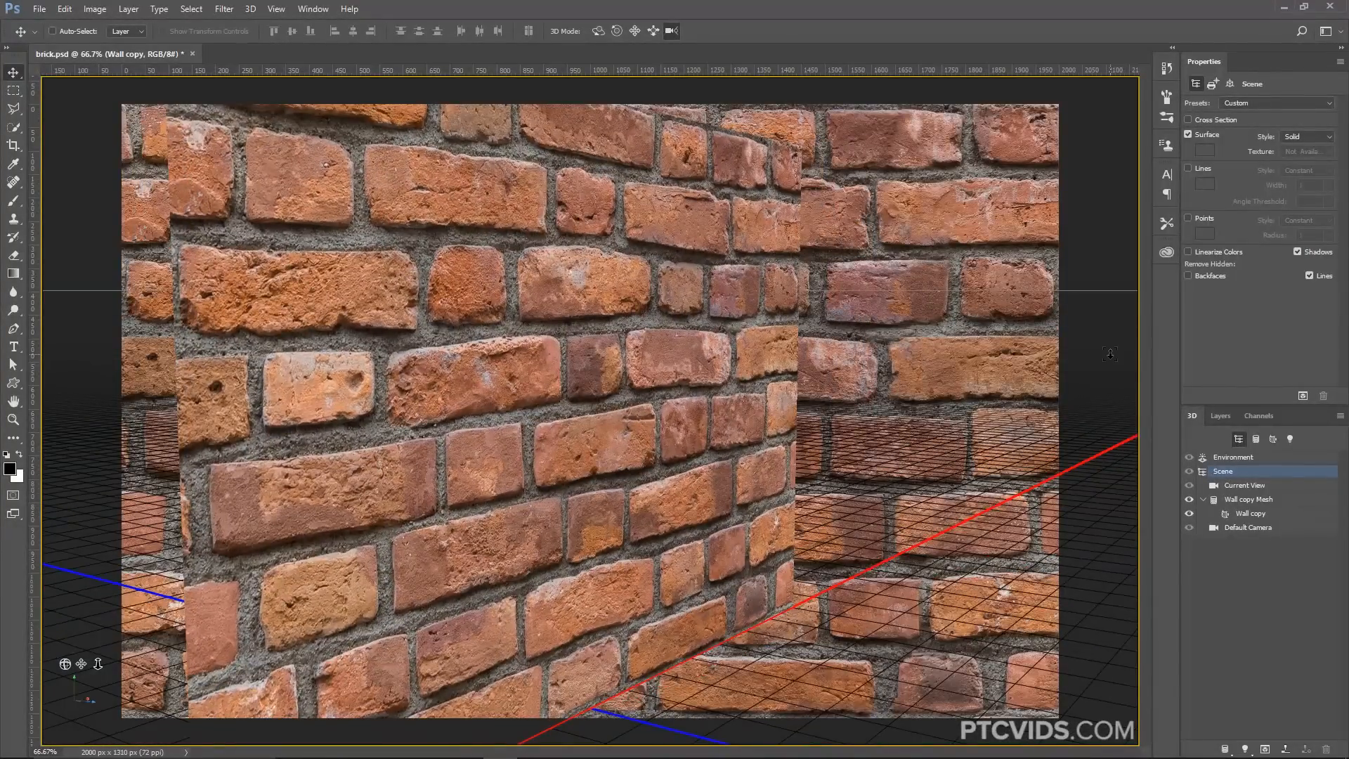
Hide the original Wall layer and orbit the camera so the postcard wall fills more of the canvas
left_click(1220, 416)
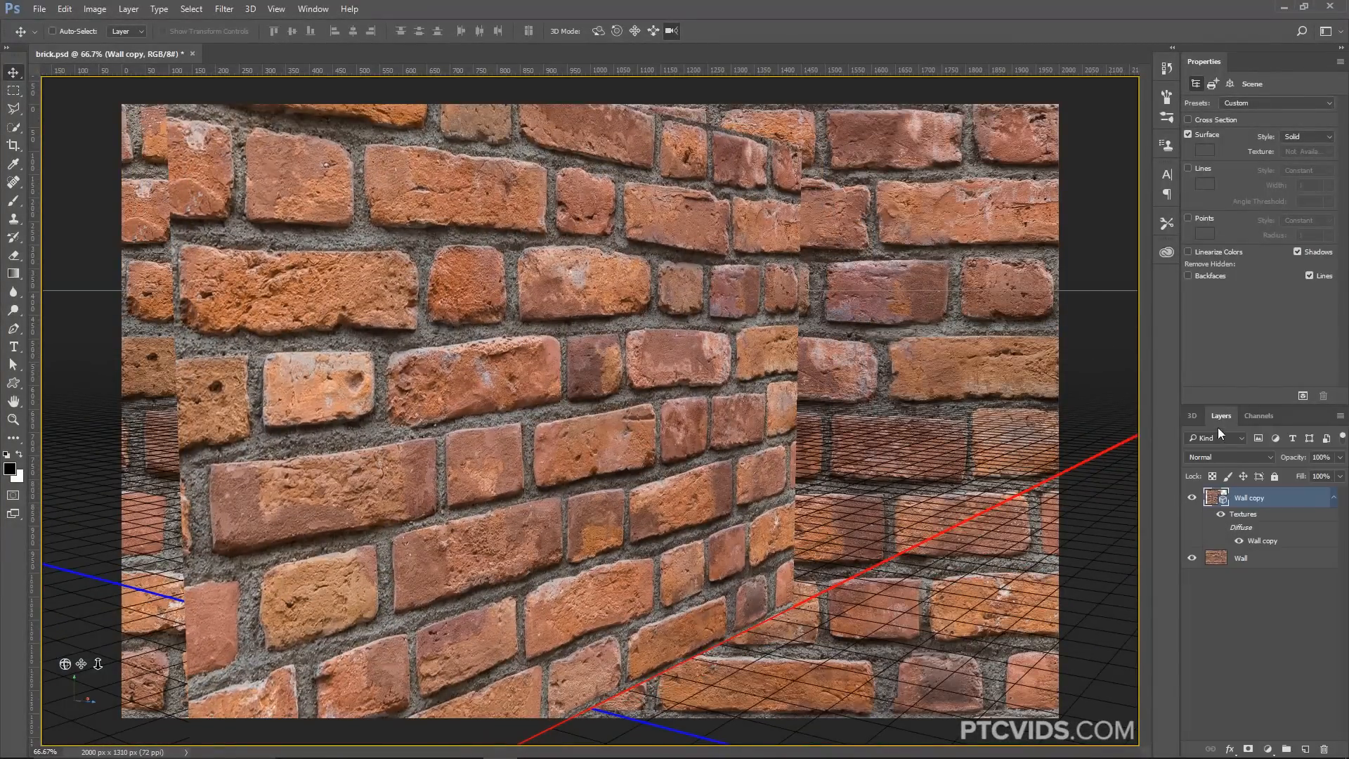
left_click(1192, 558)
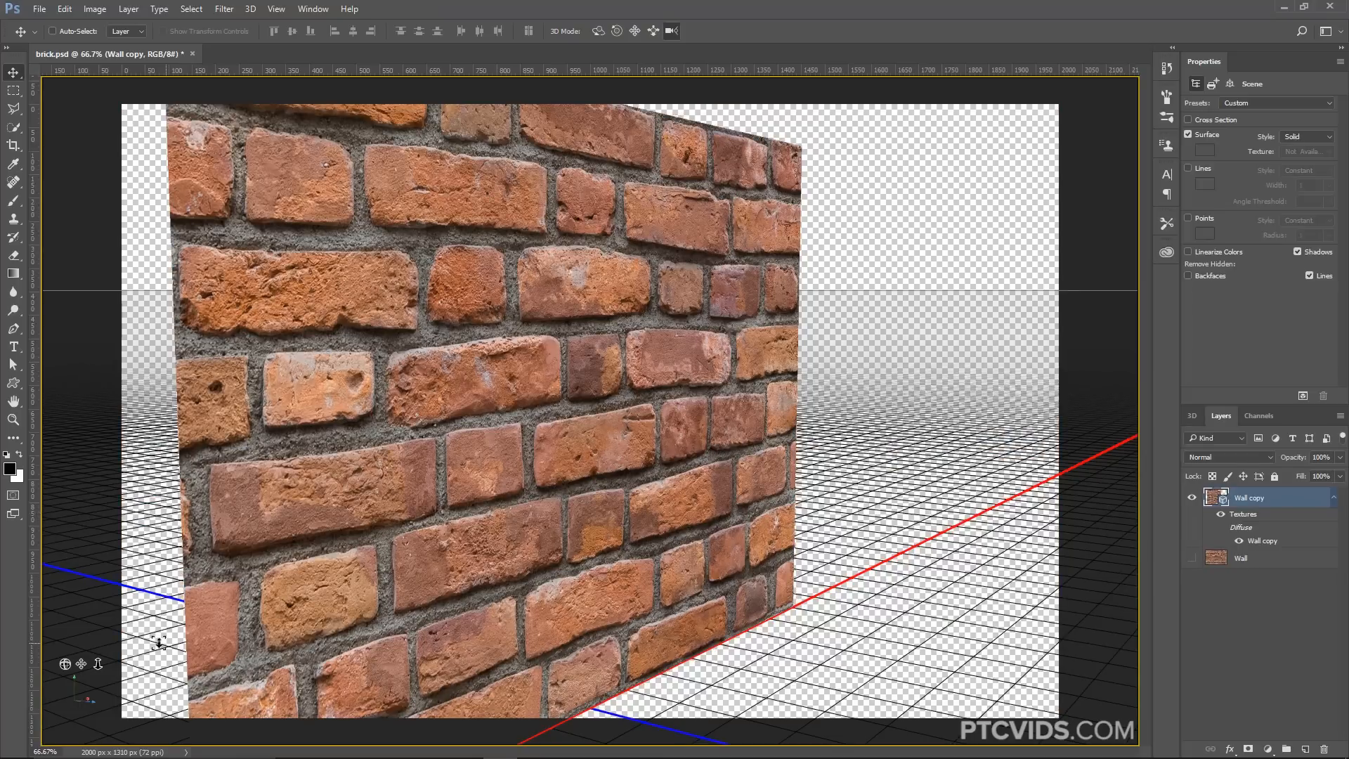
mouse_move(64, 664)
left_mouse_down()
mouse_move(61, 622)
mouse_move(98, 638)
mouse_move(73, 666)
left_mouse_up()
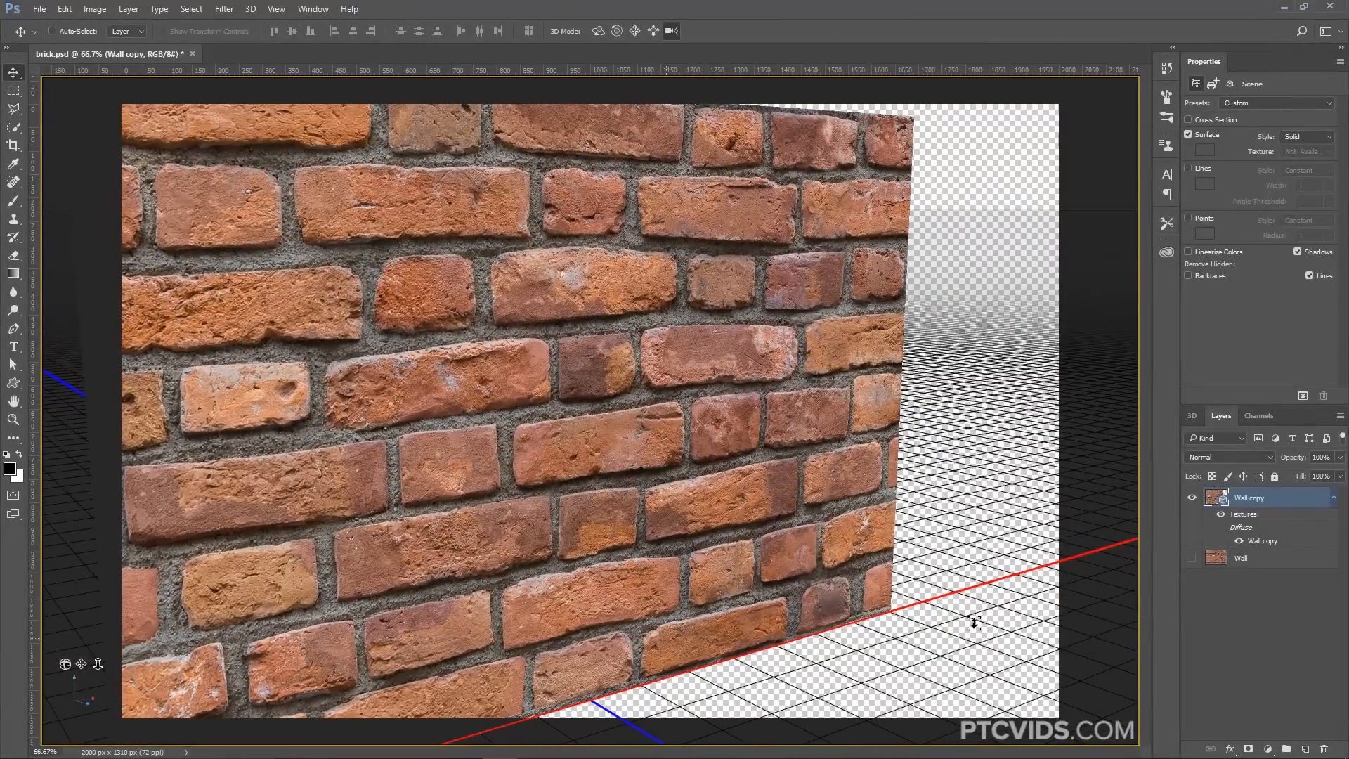
Add a new Infinite Light to the 3D scene and angle it to shine across the wall from the right
double_click(1219, 501)
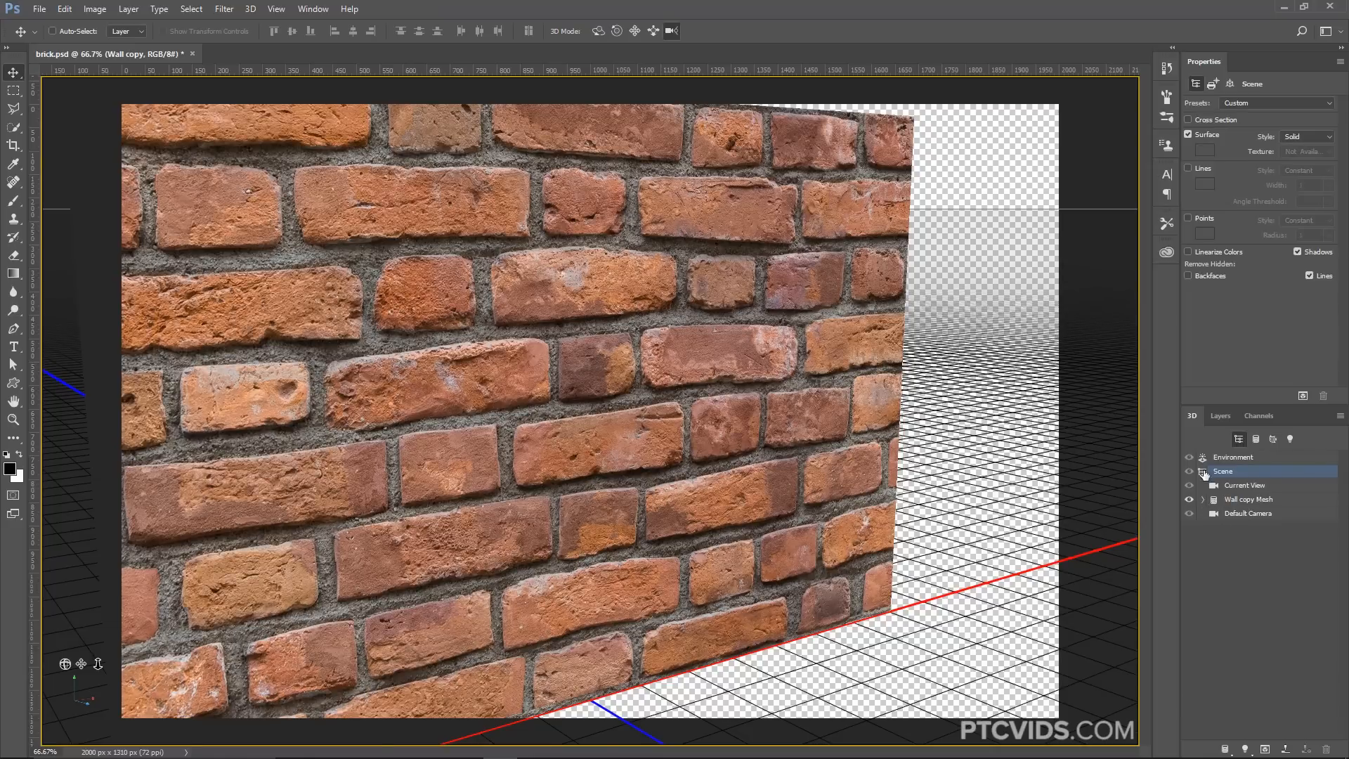
left_click(1247, 749)
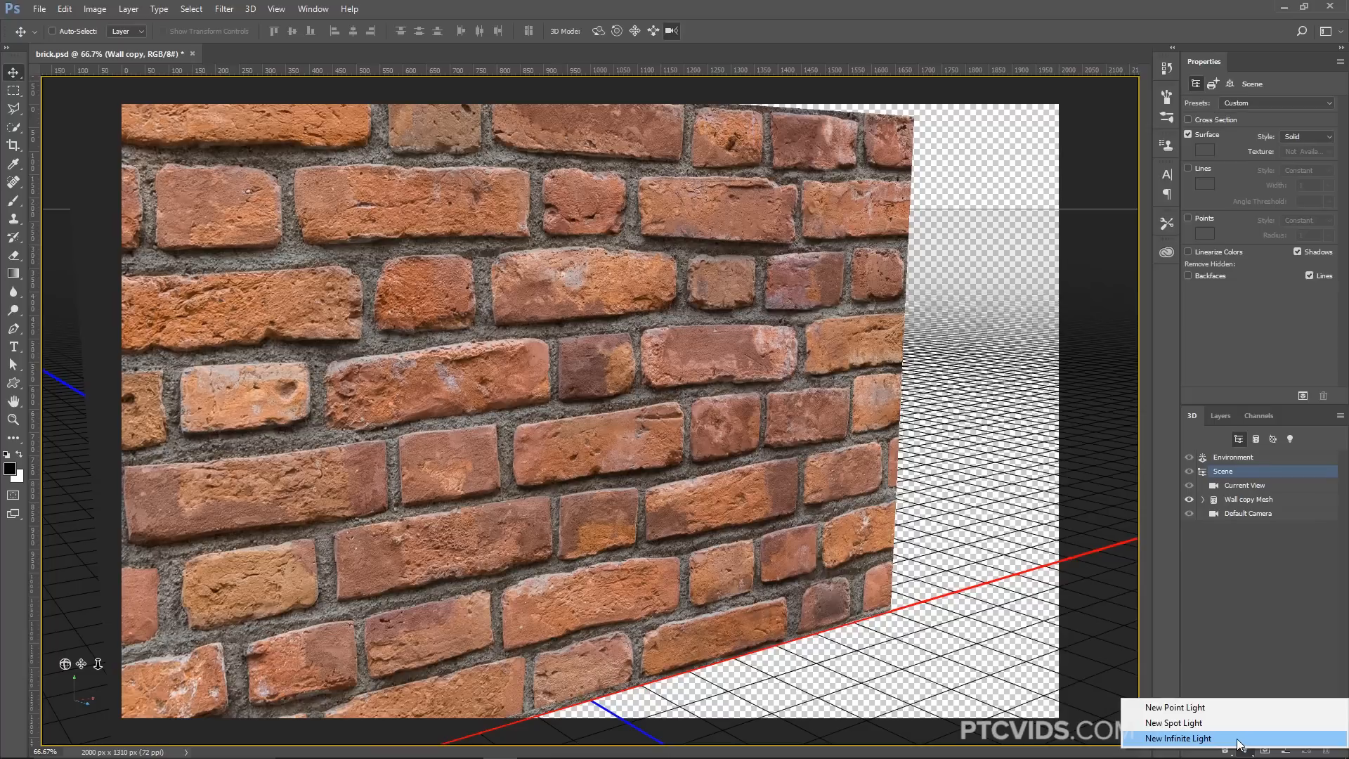
left_click(1237, 739)
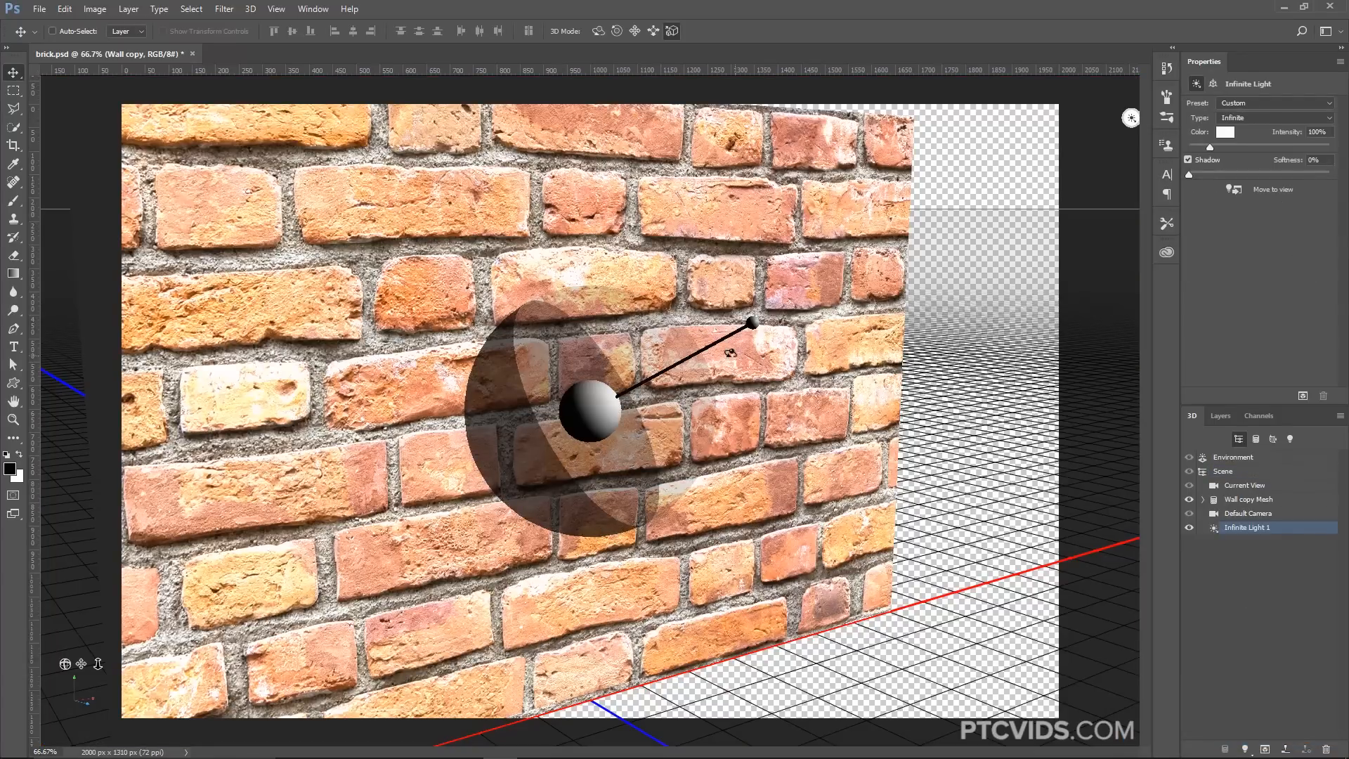
mouse_move(731, 352)
left_mouse_down()
mouse_move(738, 330)
mouse_move(633, 365)
mouse_move(738, 316)
mouse_move(755, 346)
left_mouse_up()
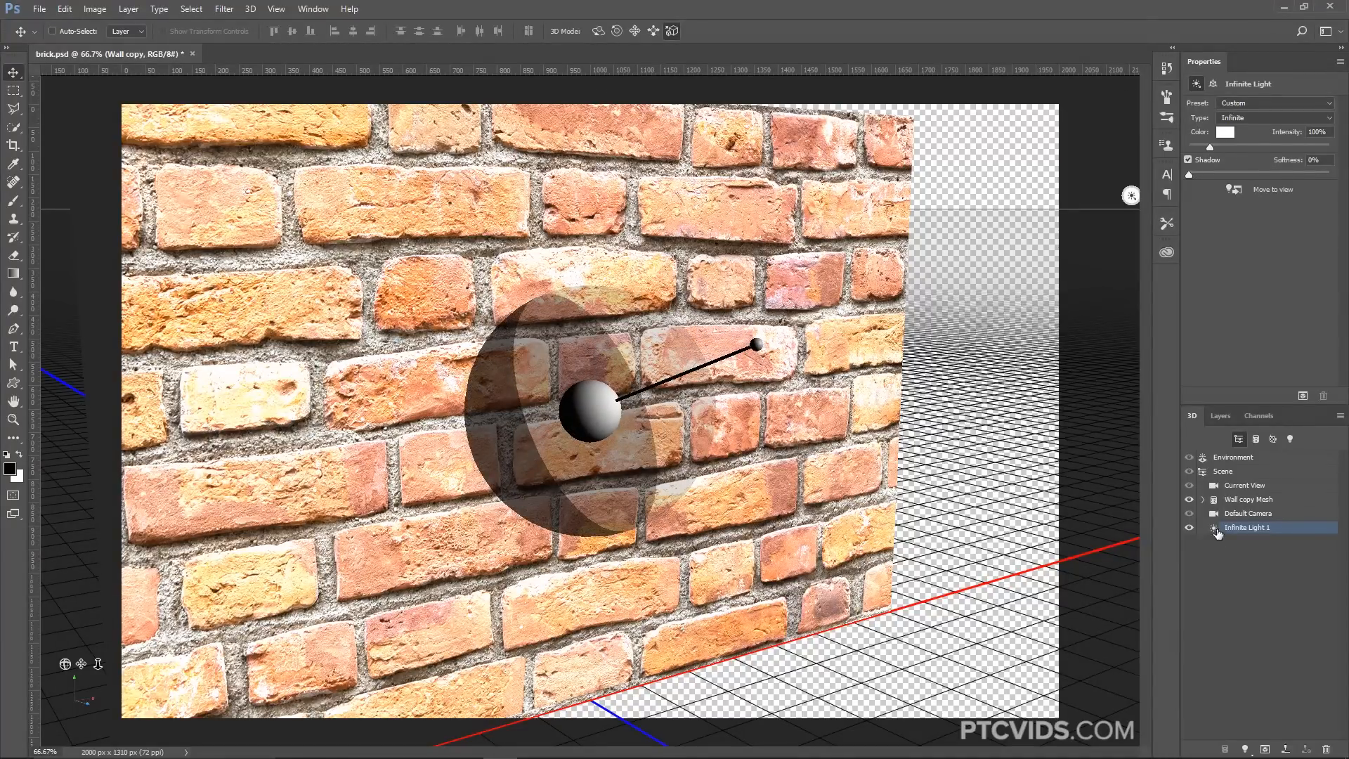
Remove the Opacity texture from the Wall copy material of the Wall copy Mesh
left_click(1231, 500)
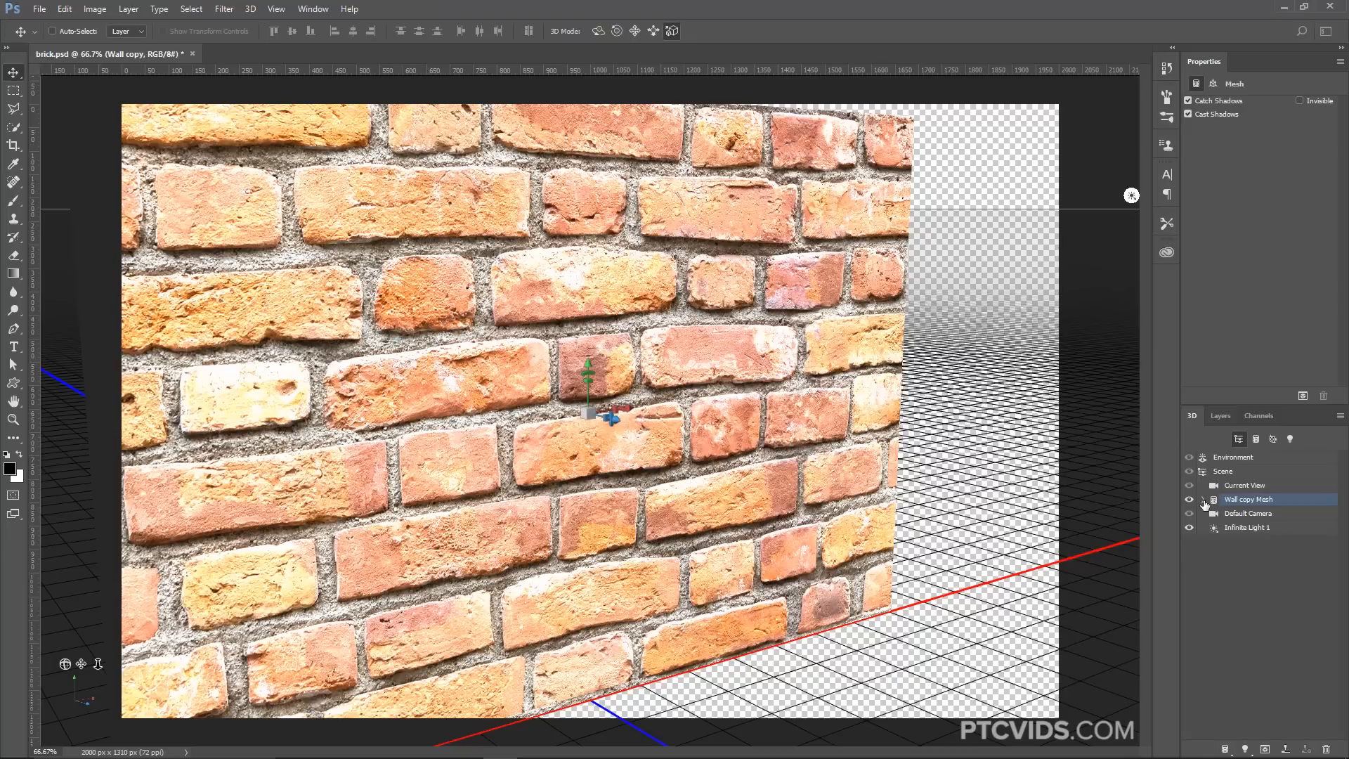
left_click(1203, 500)
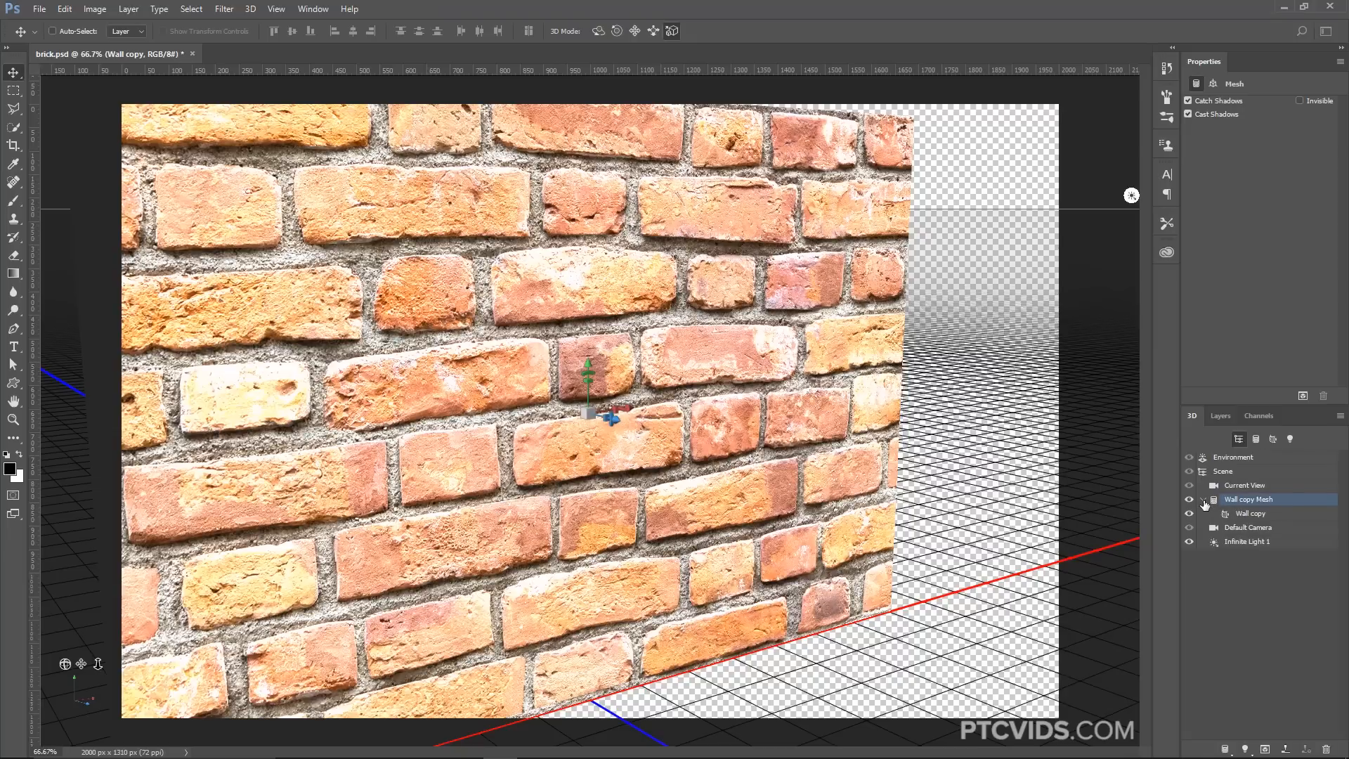
left_click(1250, 516)
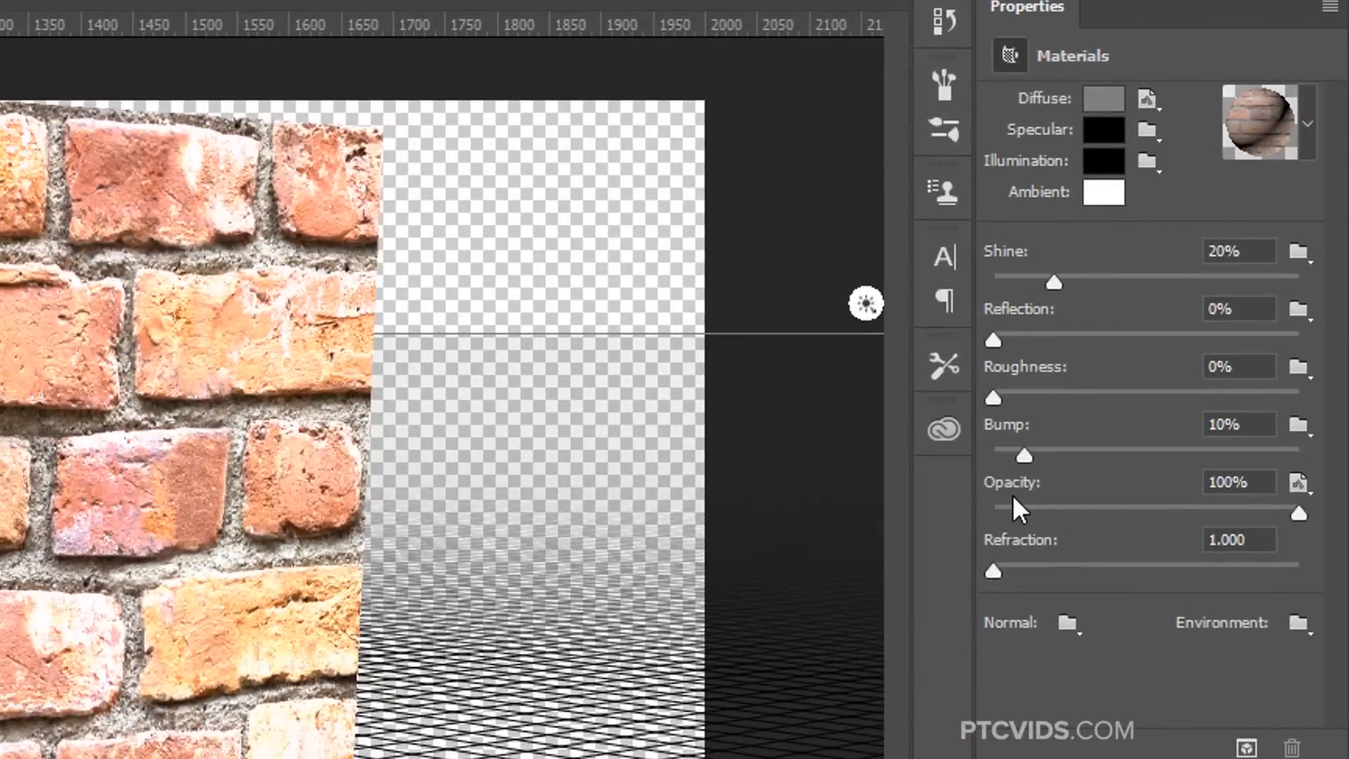
left_click(1306, 486)
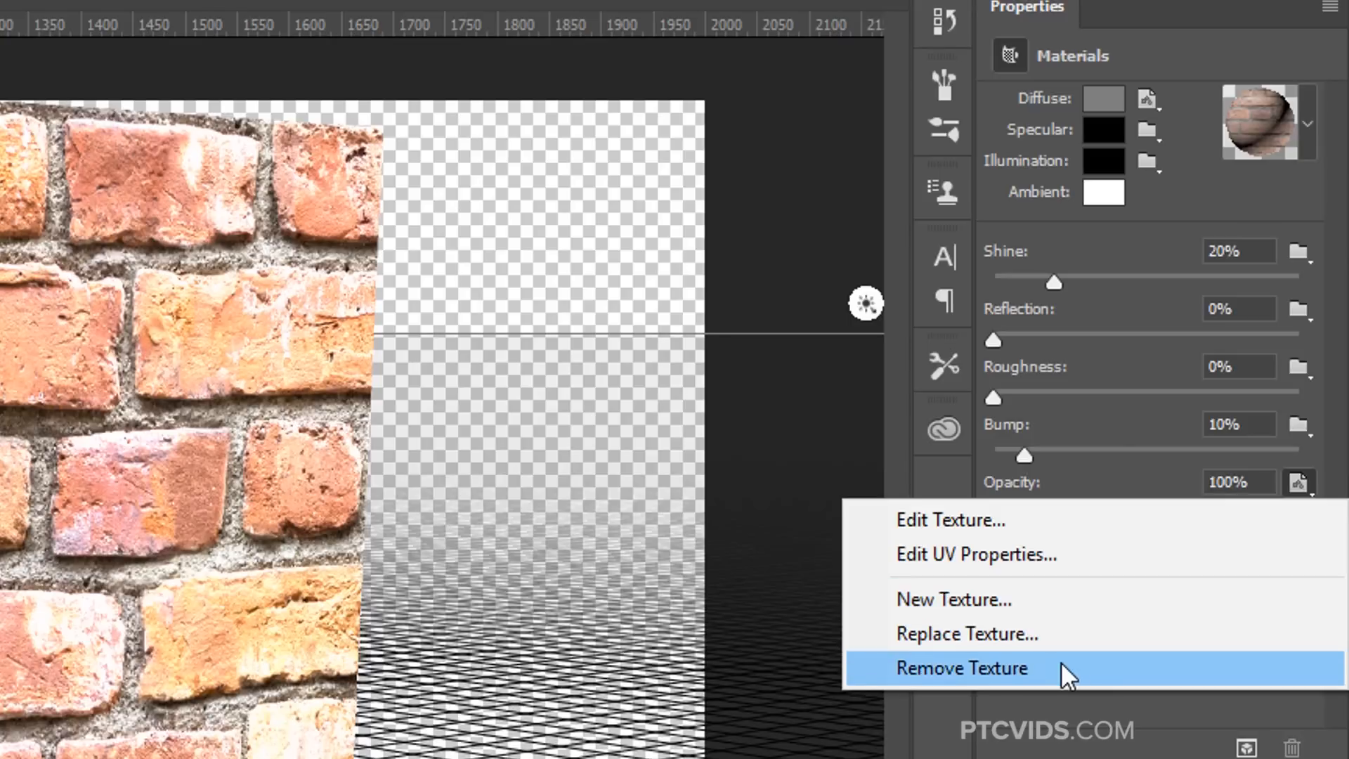
left_click(1062, 665)
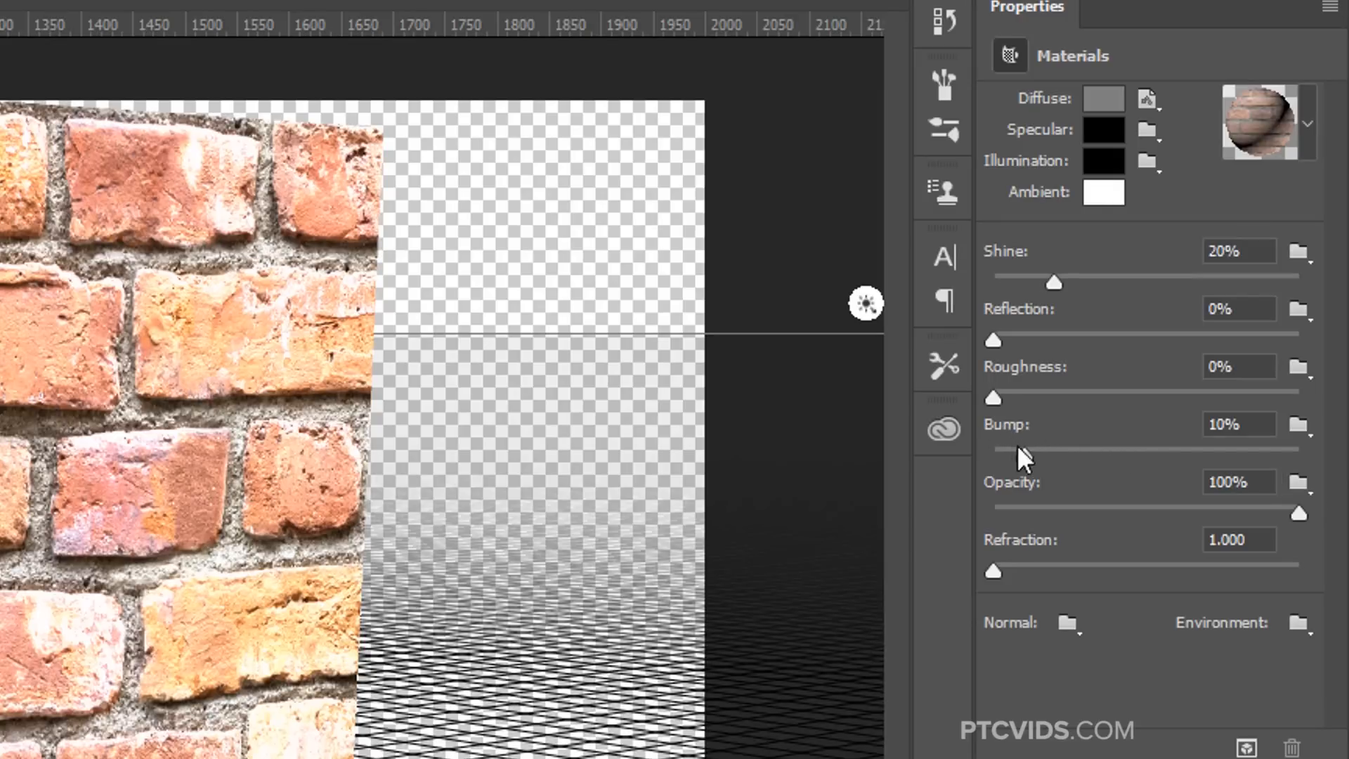
Generate bumps from the material's diffuse texture with Blur 4.1, Low contrast 6% and High contrast 57%, leaving Invert Height off
left_click(1302, 426)
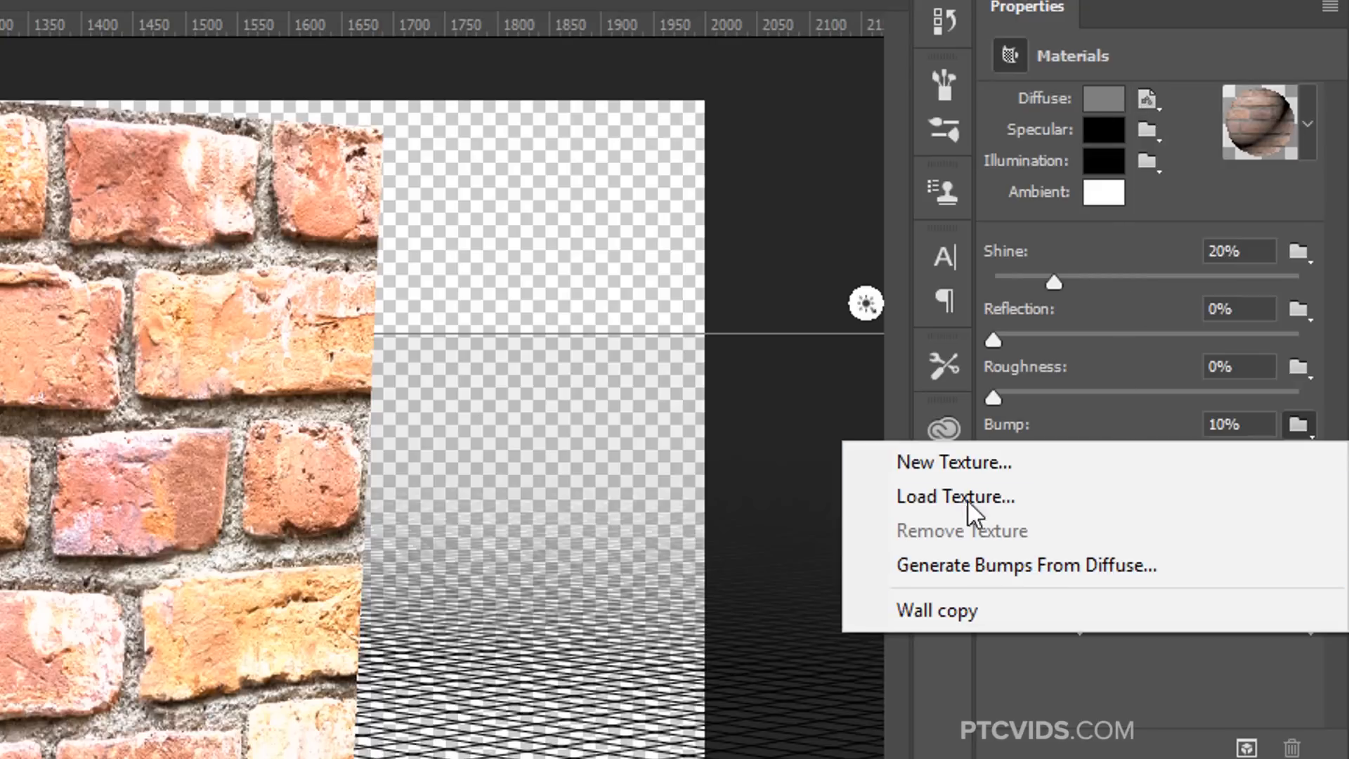
left_click(991, 570)
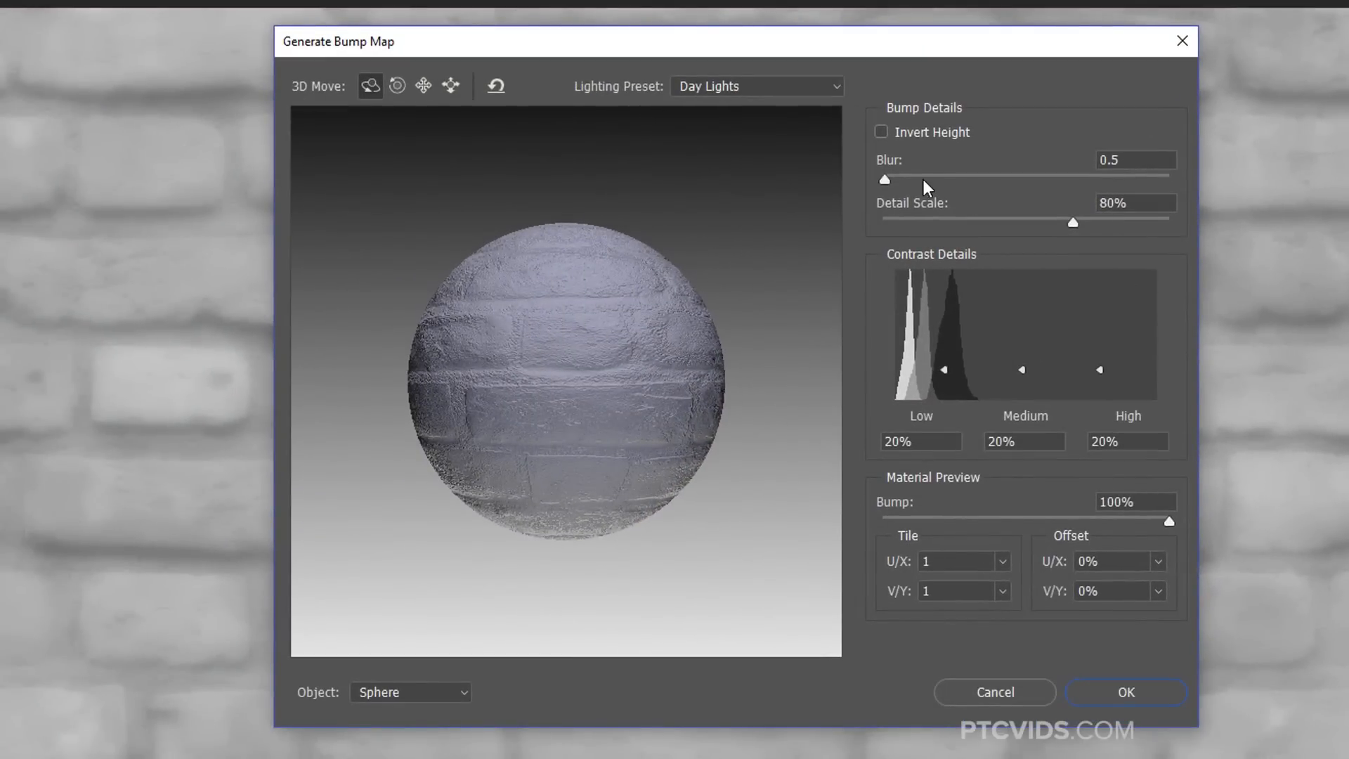
left_click_drag(885, 180, 905, 179)
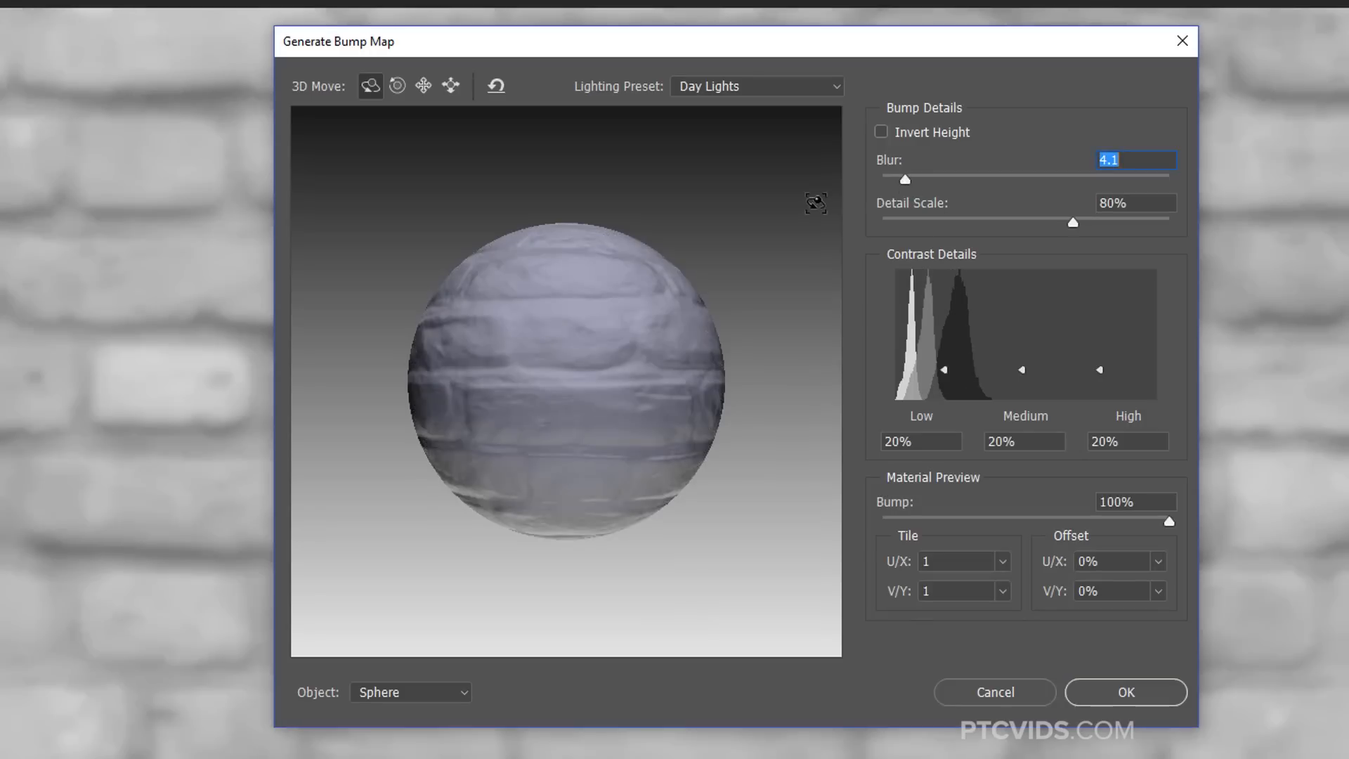
left_click(881, 132)
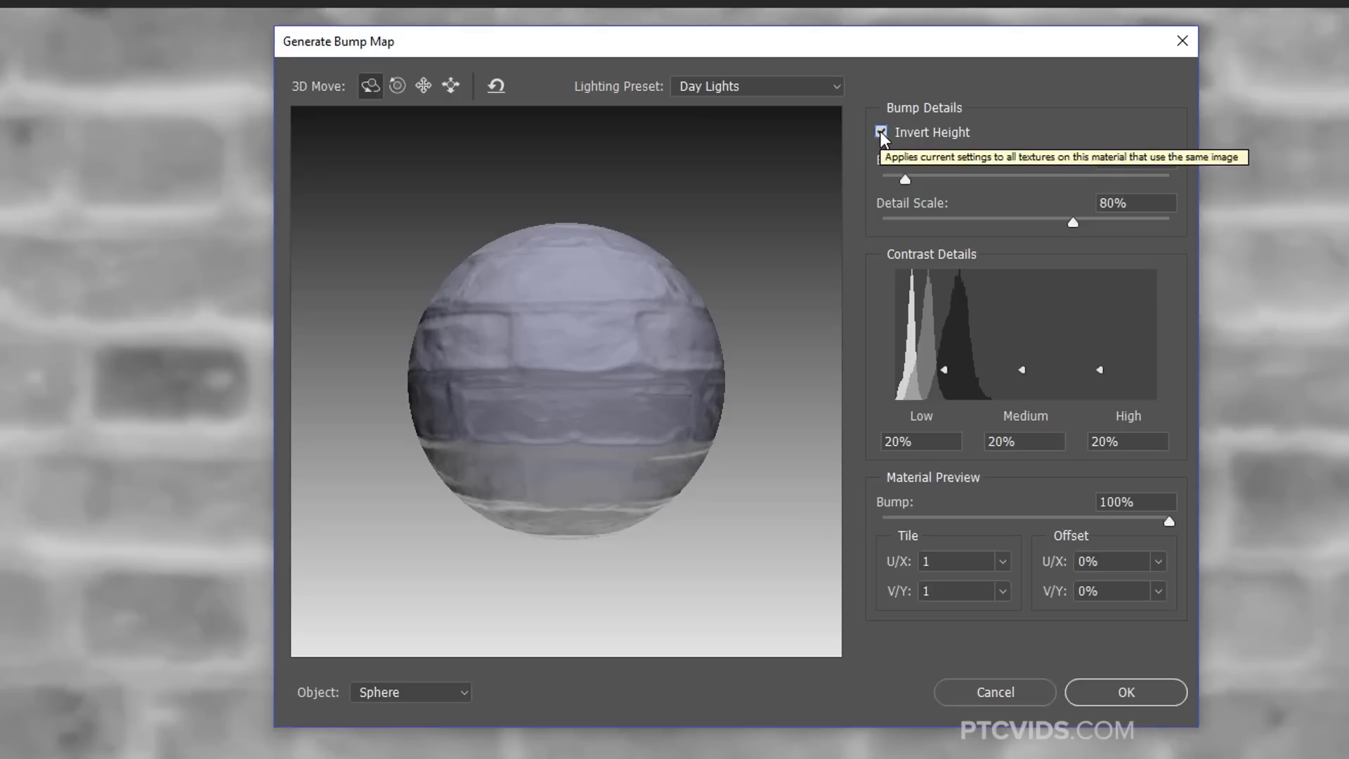
left_click_drag(944, 370, 945, 386)
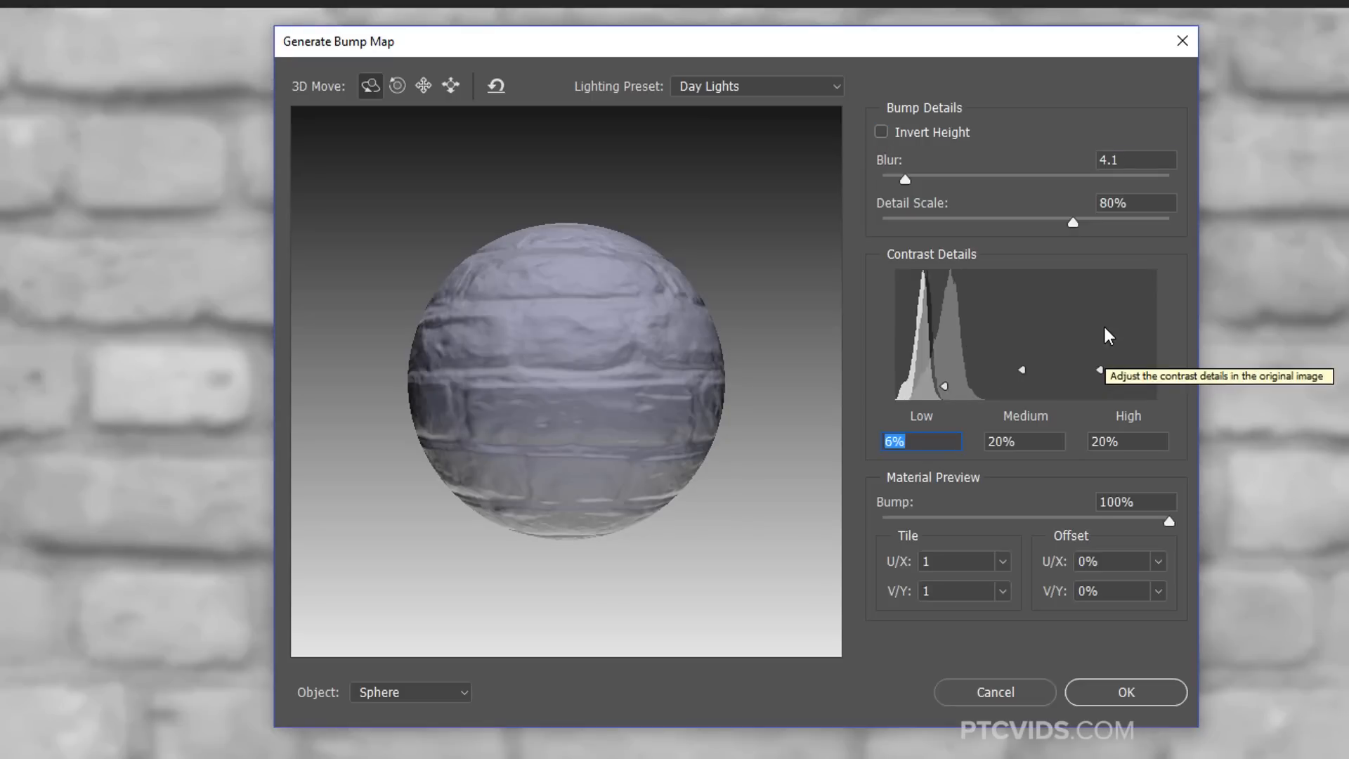
left_click_drag(1100, 370, 1097, 326)
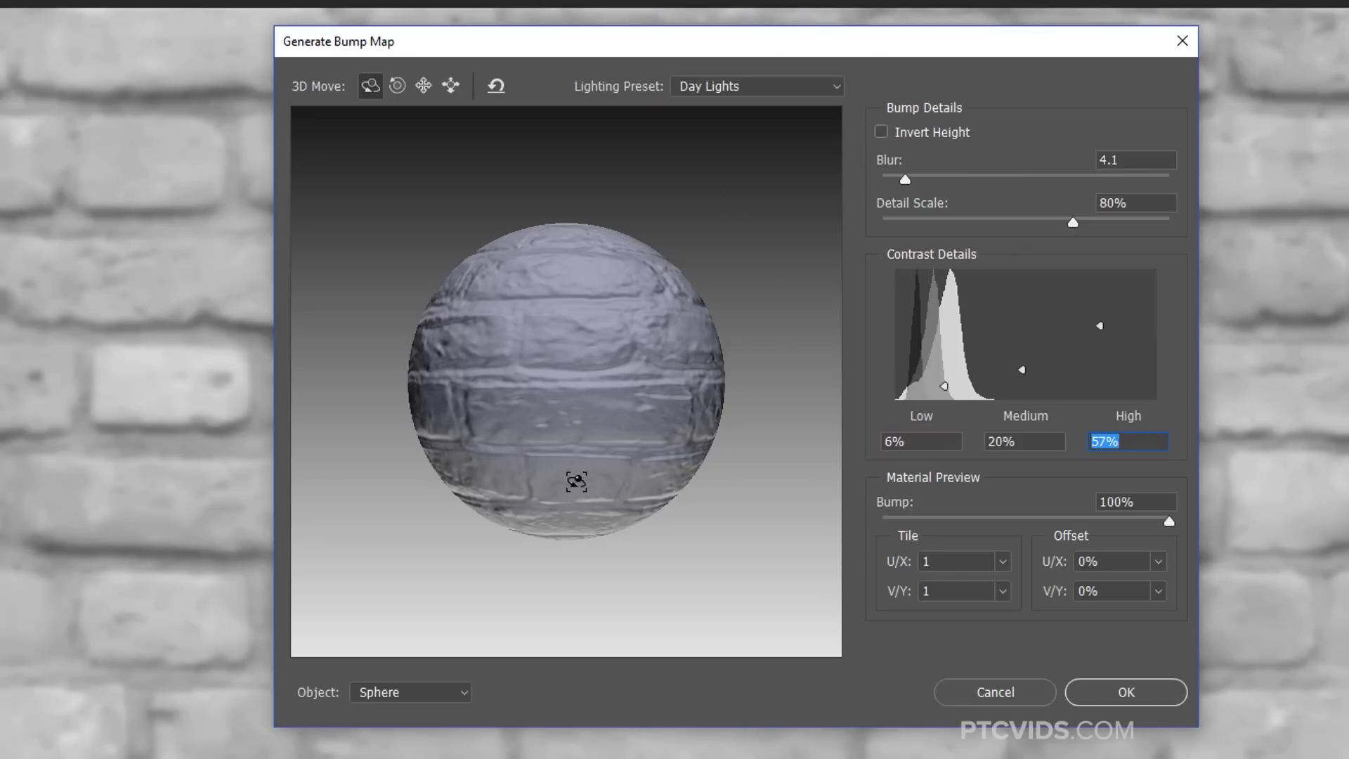
left_click(1127, 690)
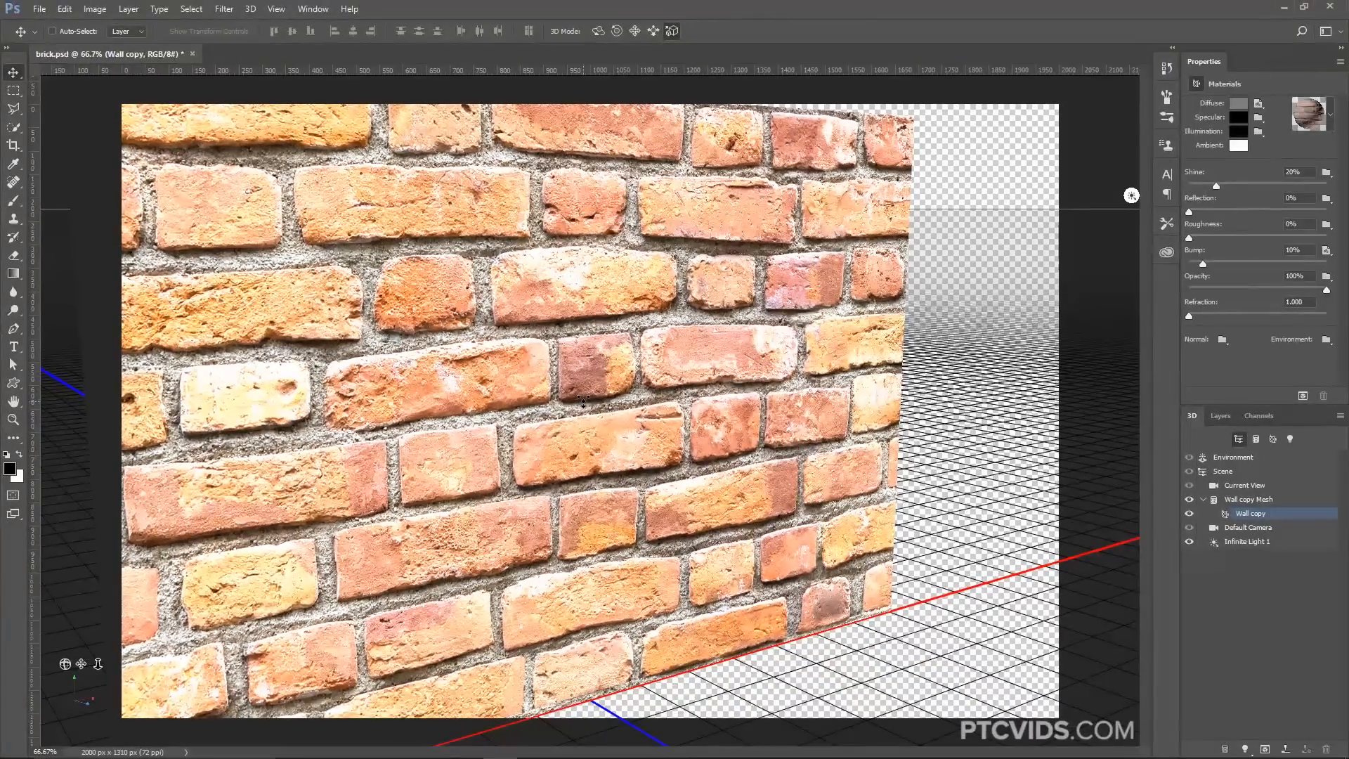
Set the wall material's Bump to 87% and re-aim Infinite Light 1 so it shines from higher above the wall
left_click(1266, 263)
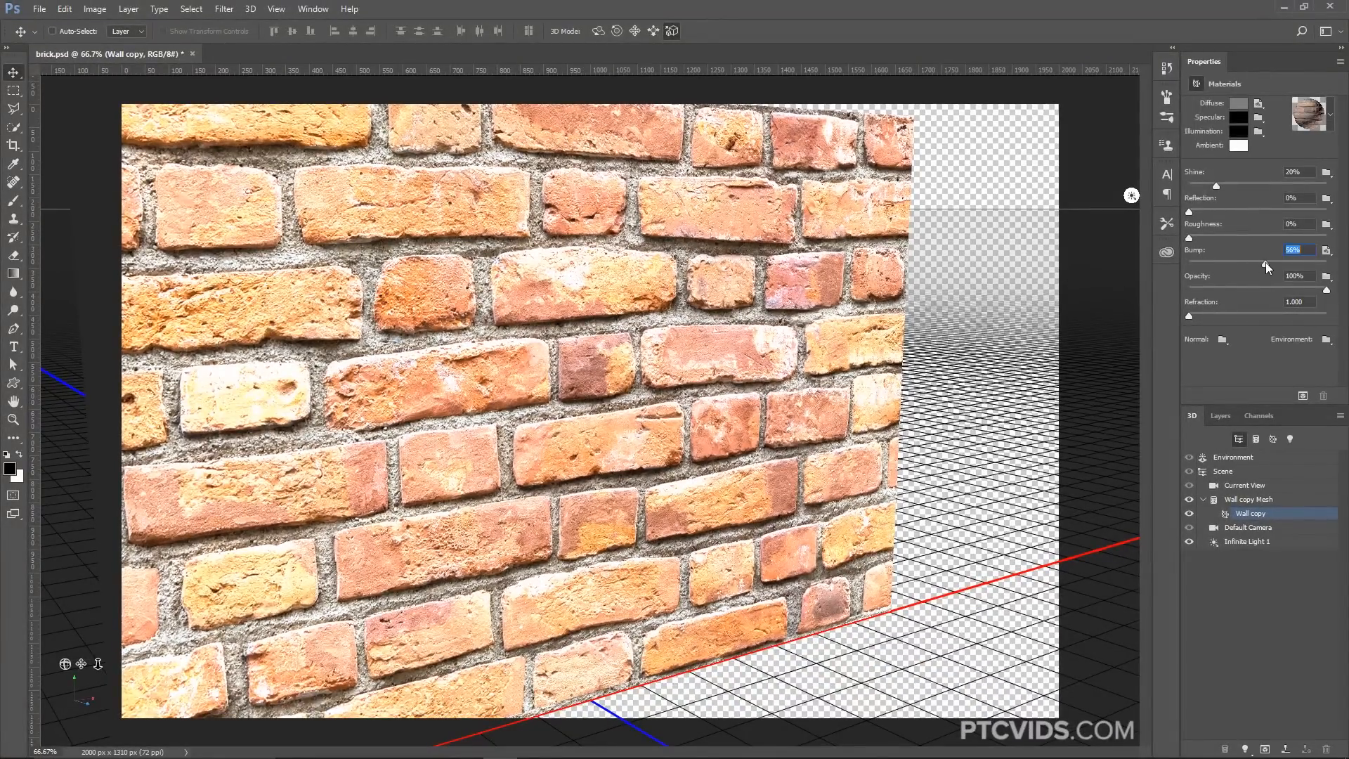
left_click(1308, 262)
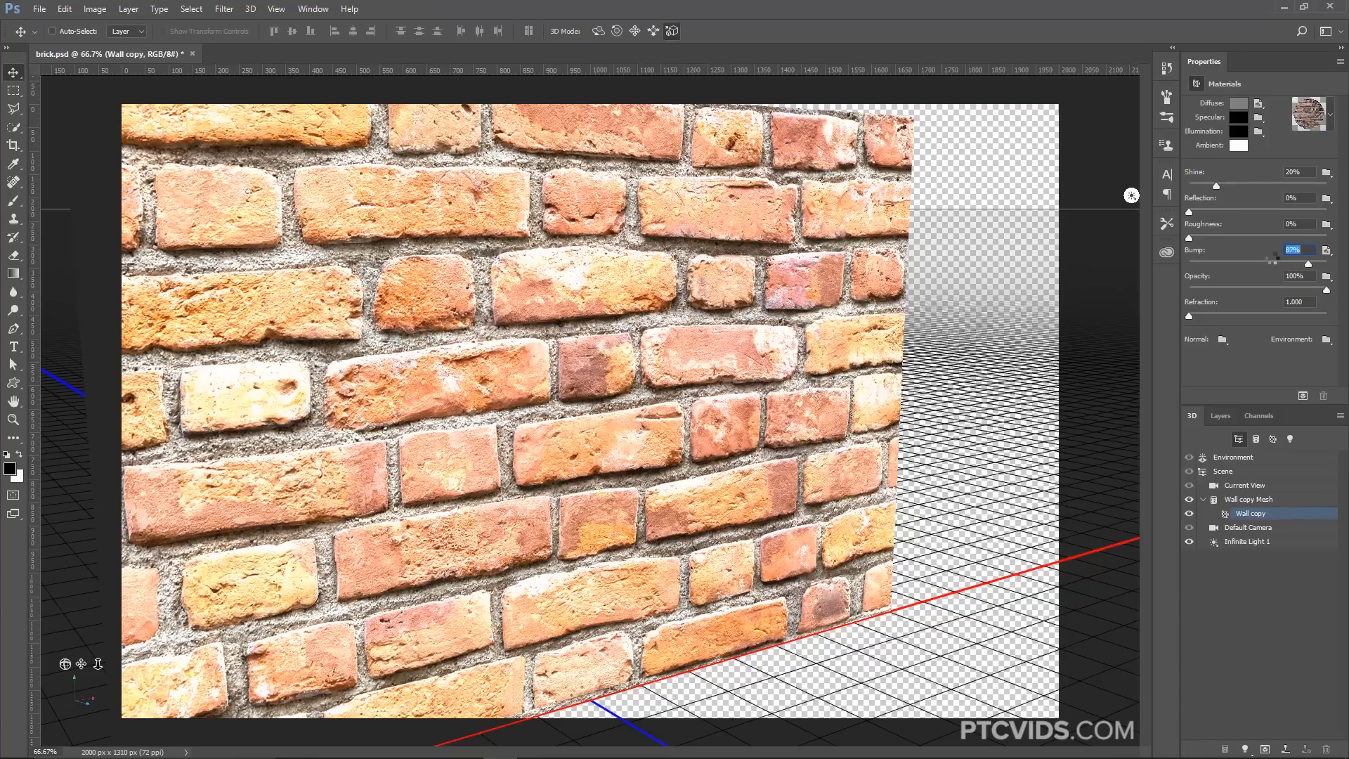
left_click(1240, 541)
mouse_move(770, 364)
left_mouse_down()
mouse_move(619, 386)
mouse_move(655, 299)
mouse_move(647, 178)
mouse_move(639, 236)
mouse_move(597, 235)
mouse_move(619, 281)
mouse_move(660, 269)
mouse_move(657, 242)
mouse_move(636, 344)
mouse_move(657, 249)
mouse_move(660, 440)
mouse_move(656, 309)
mouse_move(545, 302)
mouse_move(612, 400)
mouse_move(664, 319)
mouse_move(650, 266)
mouse_move(666, 276)
left_mouse_up()
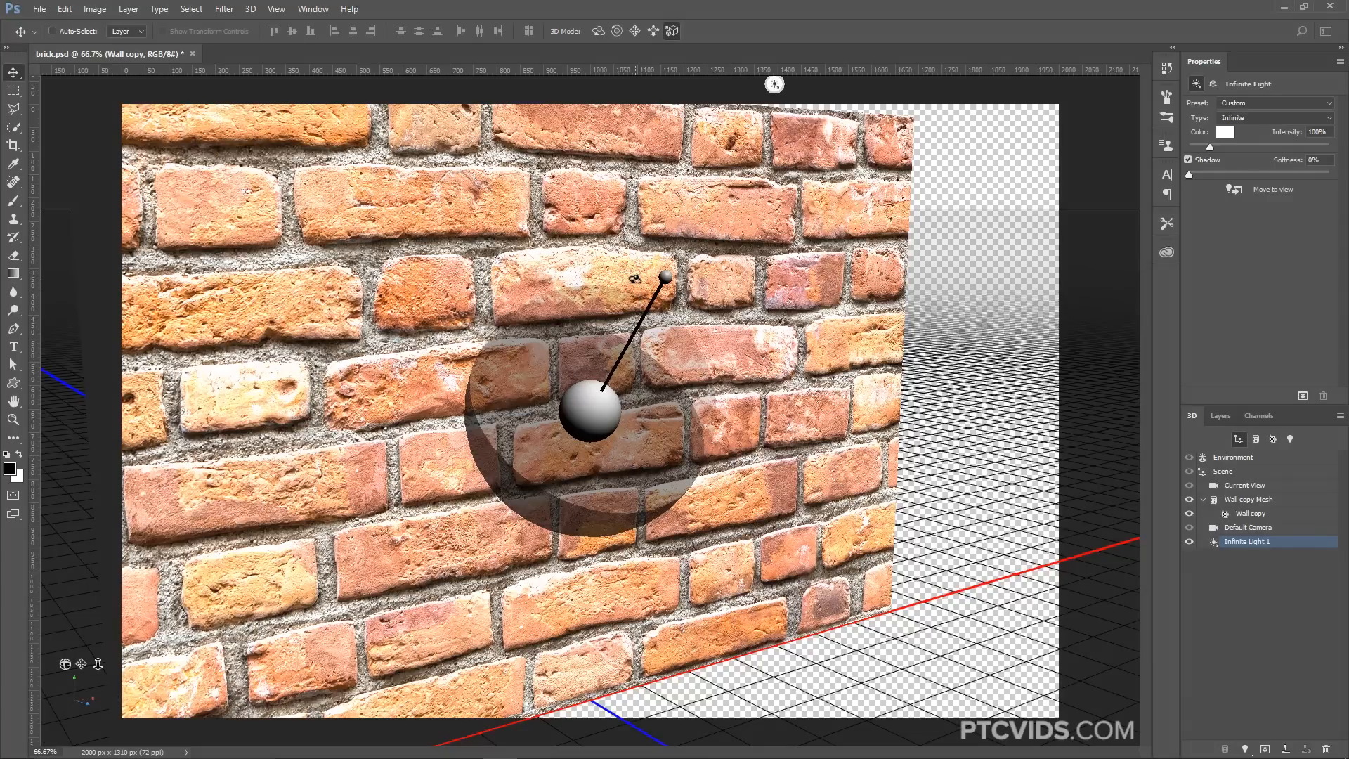
Test-render a rectangular selection in the upper part of the brick wall, stopping the render early and deselecting
left_click(13, 90)
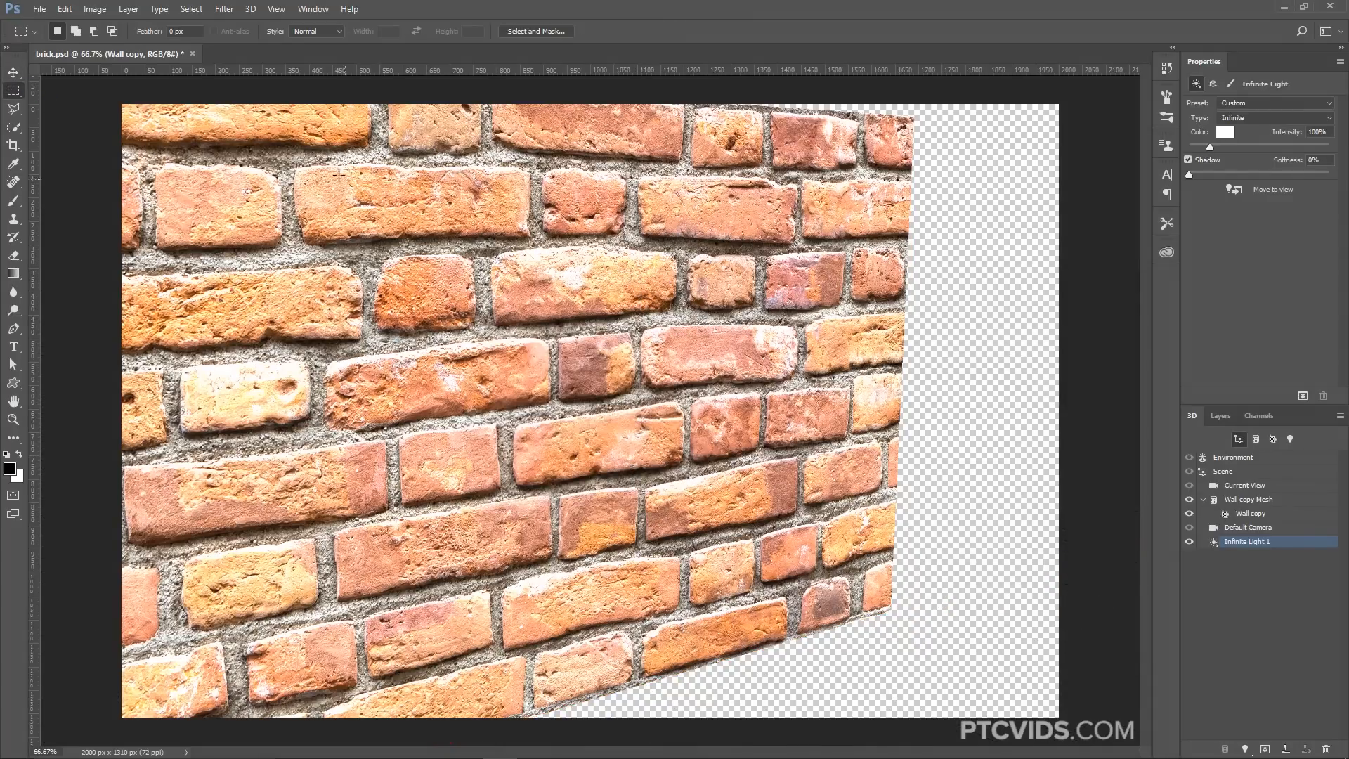
left_click_drag(303, 157, 616, 472)
left_click(250, 8)
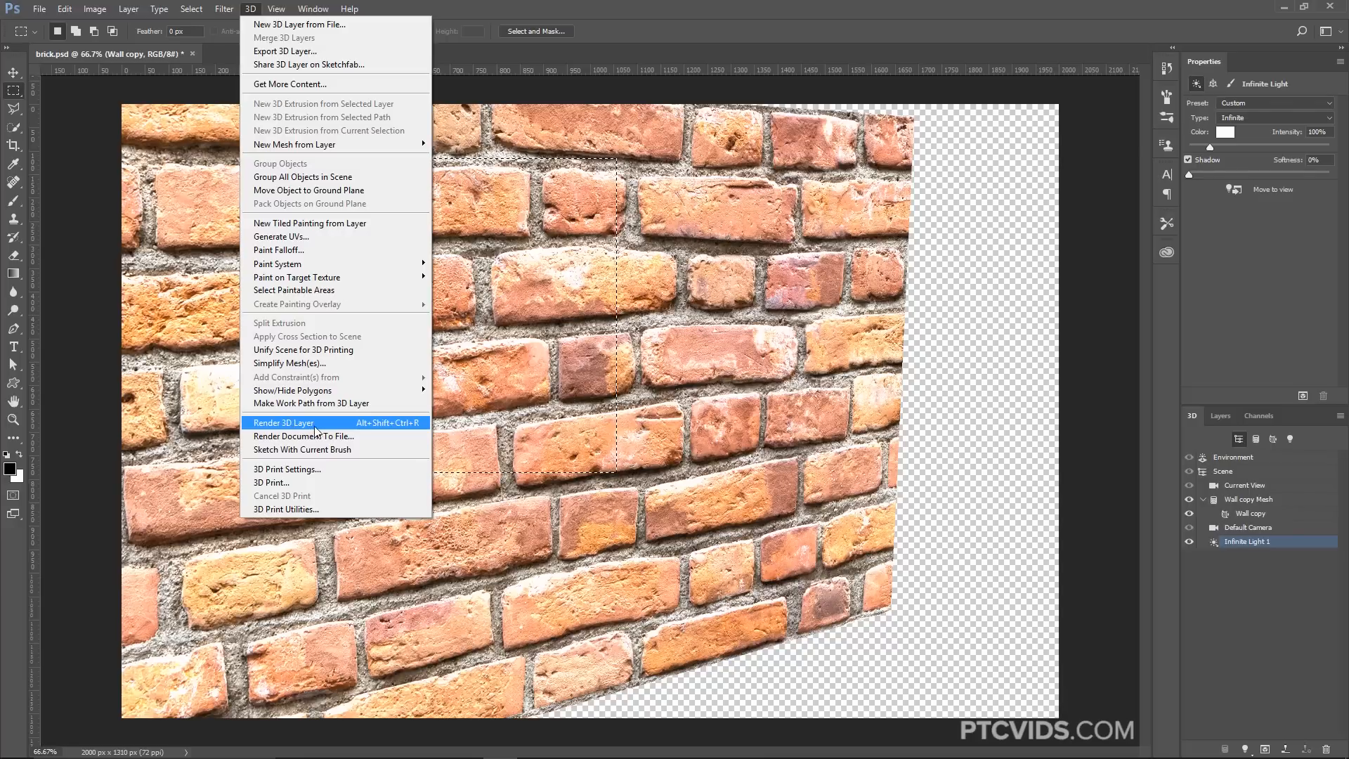
left_click(382, 423)
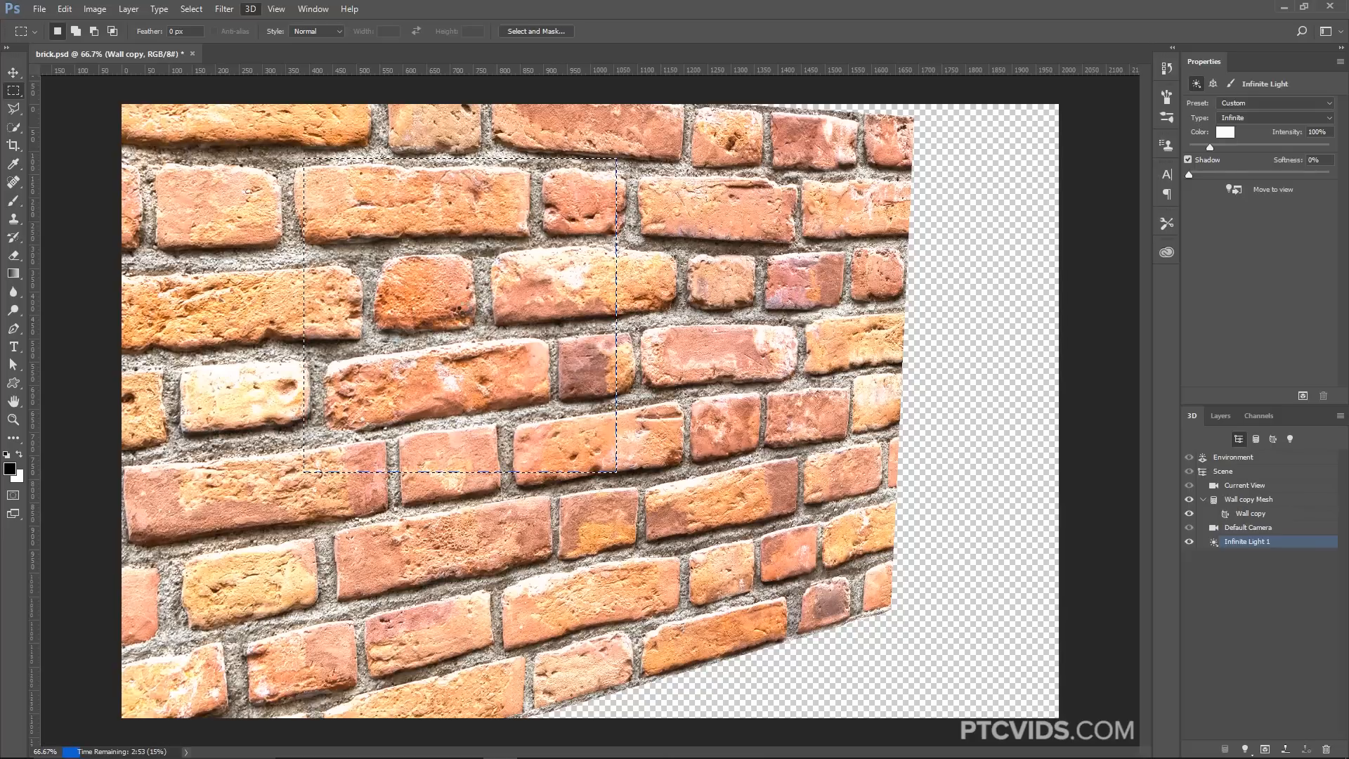
left_click(460, 317)
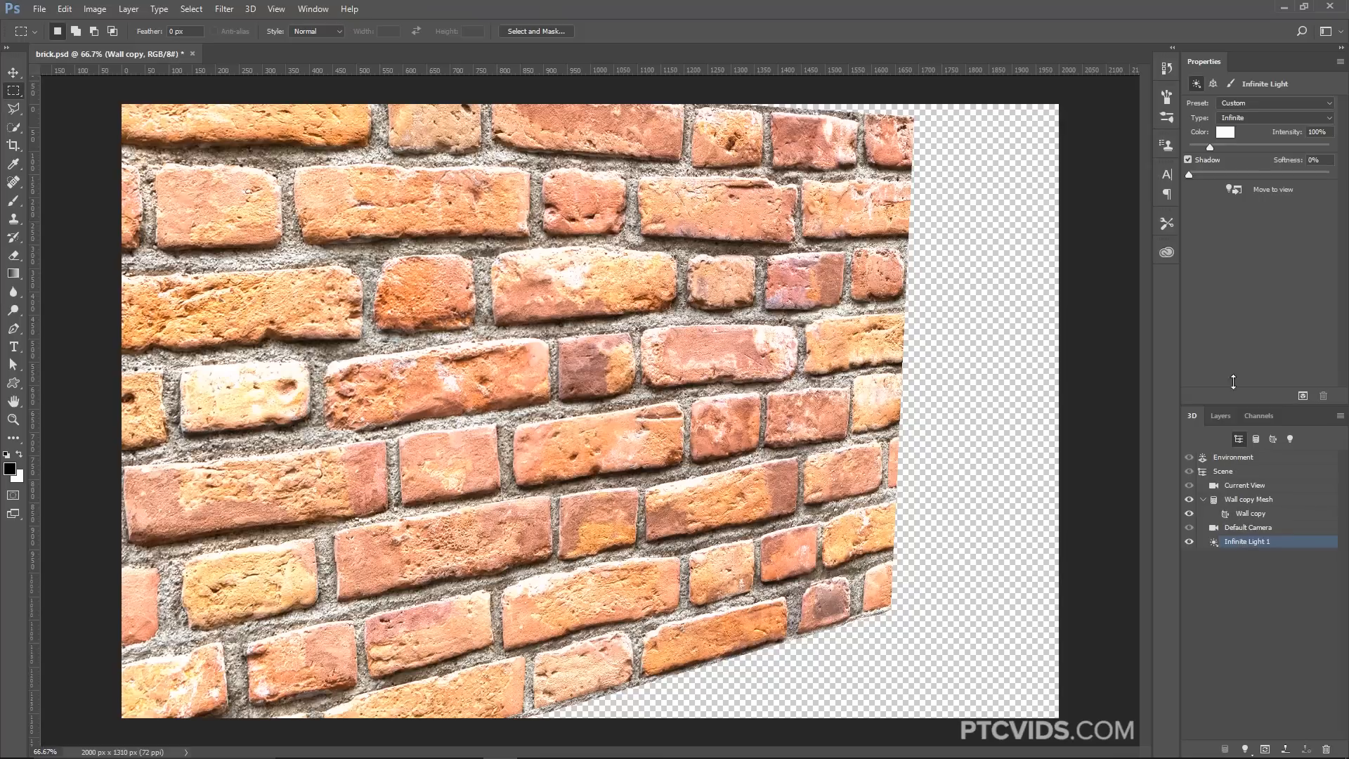
Lower the intensity of Infinite Light 1 to about 57%
left_click_drag(1210, 149, 1201, 149)
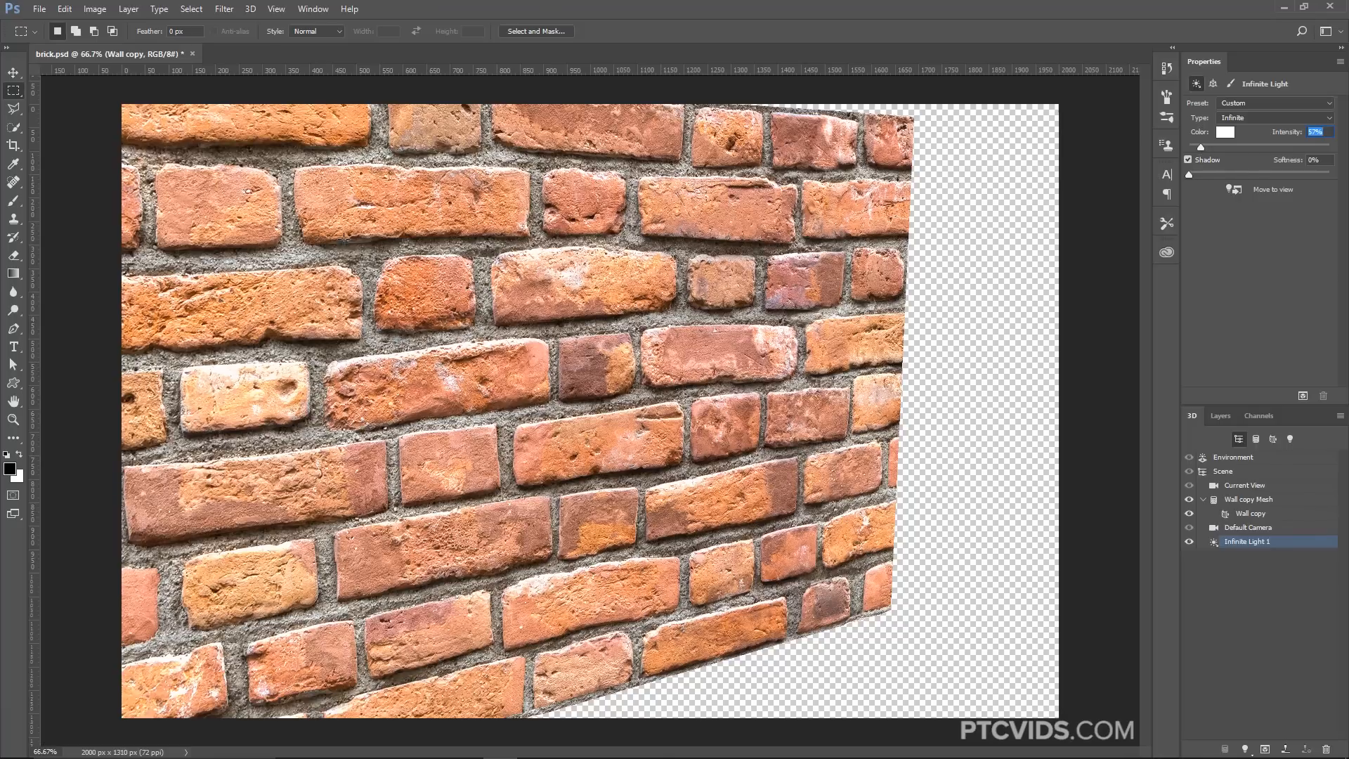
Test-render a rectangular selection over the bricks in the upper-middle part of the wall
left_click_drag(345, 241, 561, 406)
left_click(1302, 396)
Delete the 3D Wall copy layer and make the original flat Wall layer visible again
left_click(1221, 417)
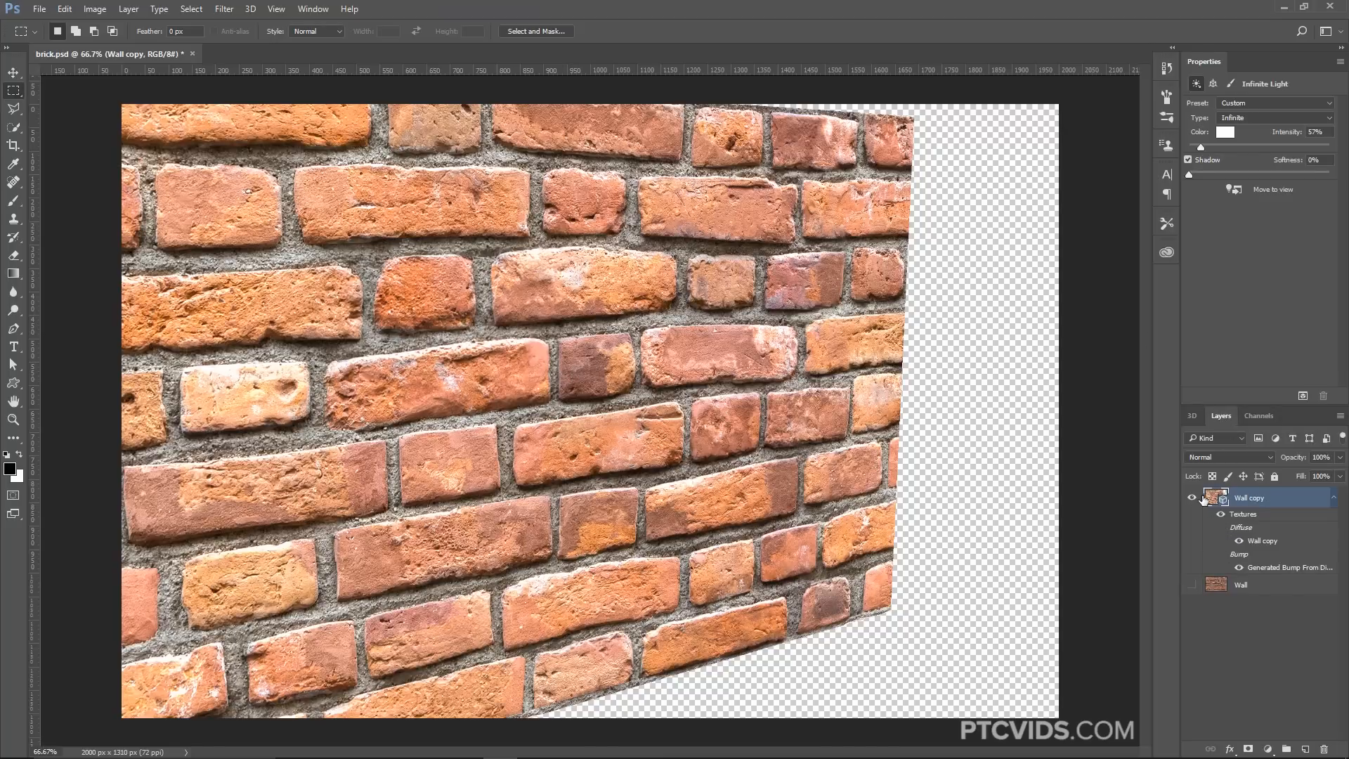
left_click(1334, 497)
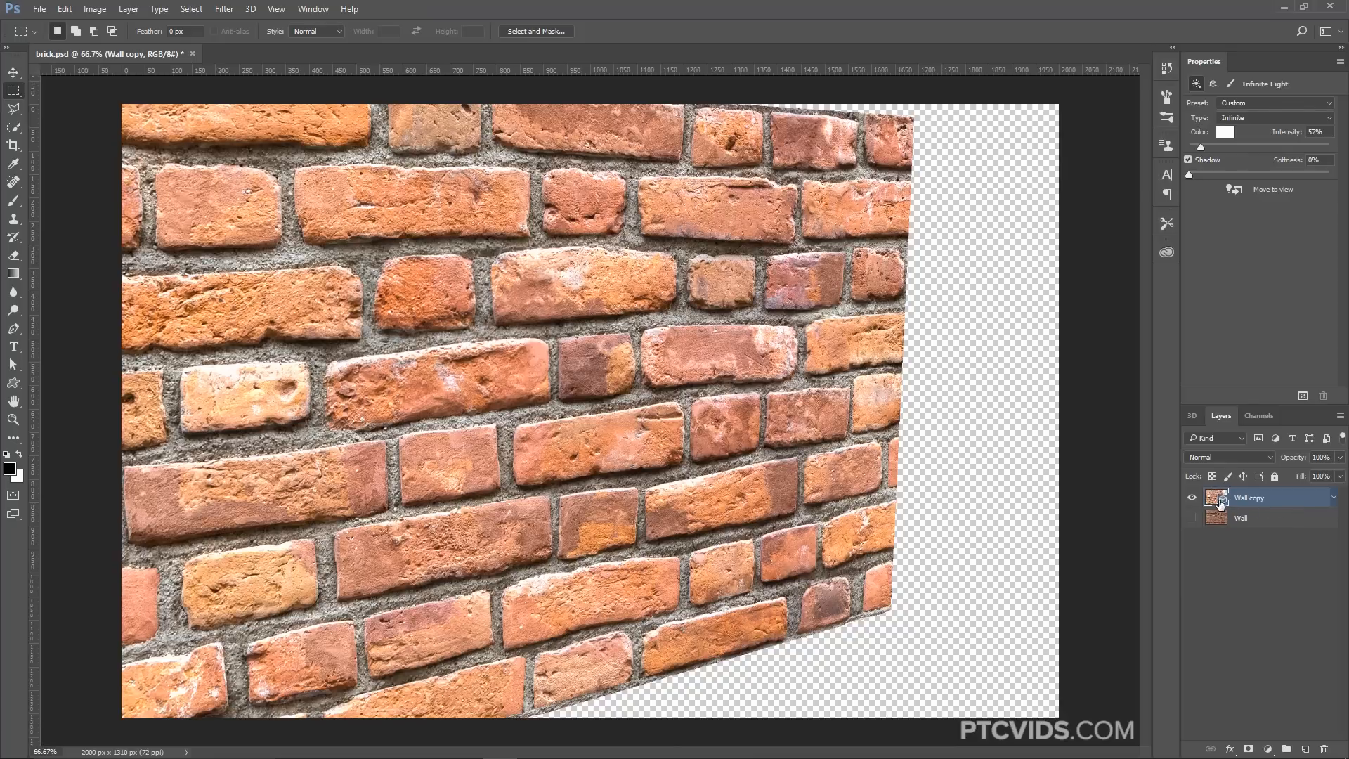
left_click_drag(1223, 503, 1326, 749)
left_click(1192, 497)
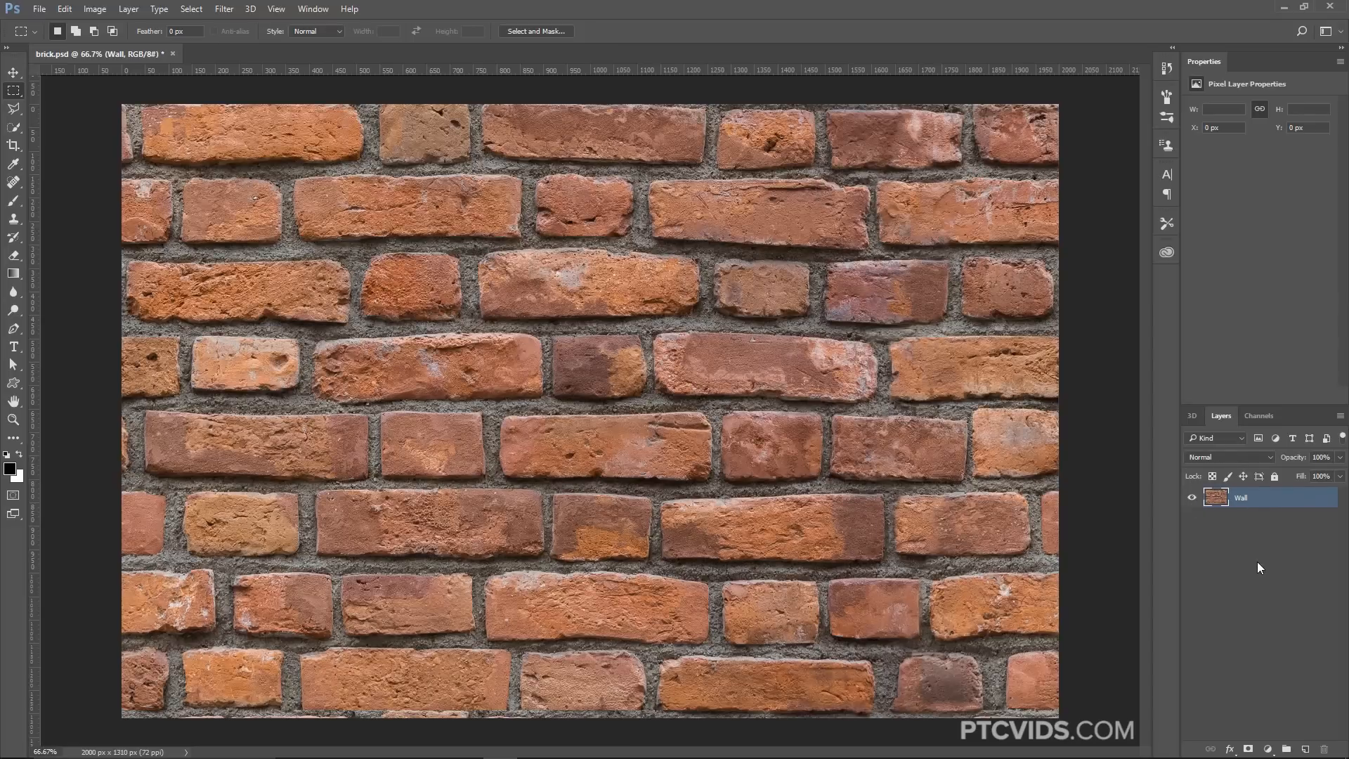
Duplicate the Wall layer and convert the copy into a 3D postcard
key("ctrl+j")
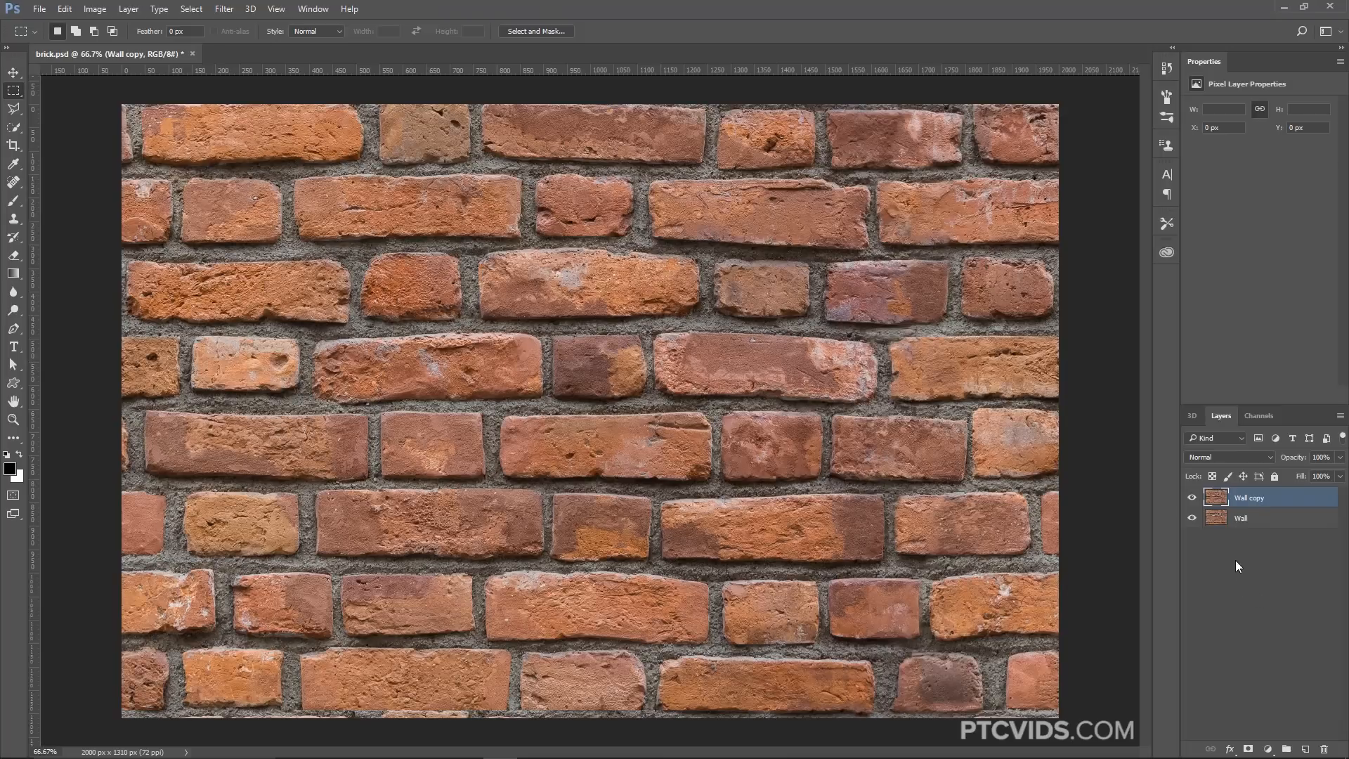
left_click(1186, 414)
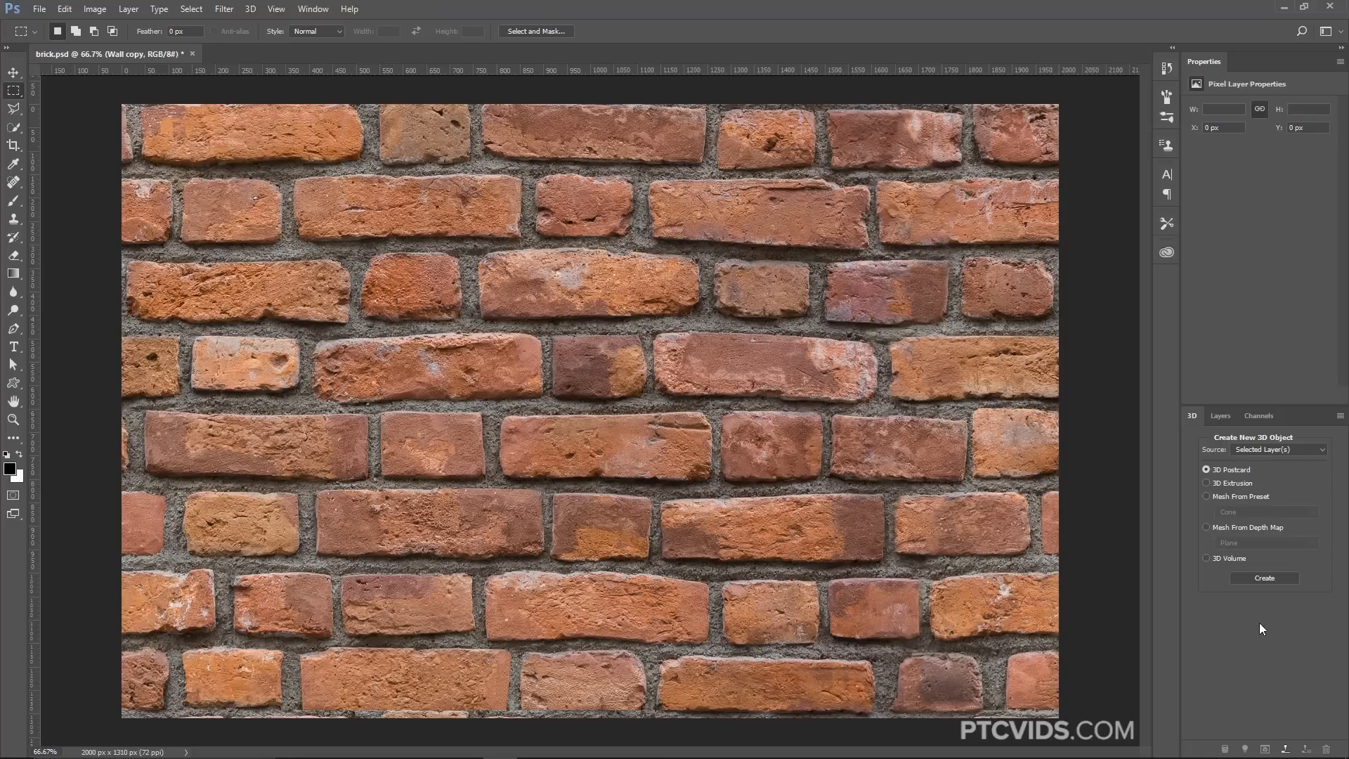
left_click(1257, 580)
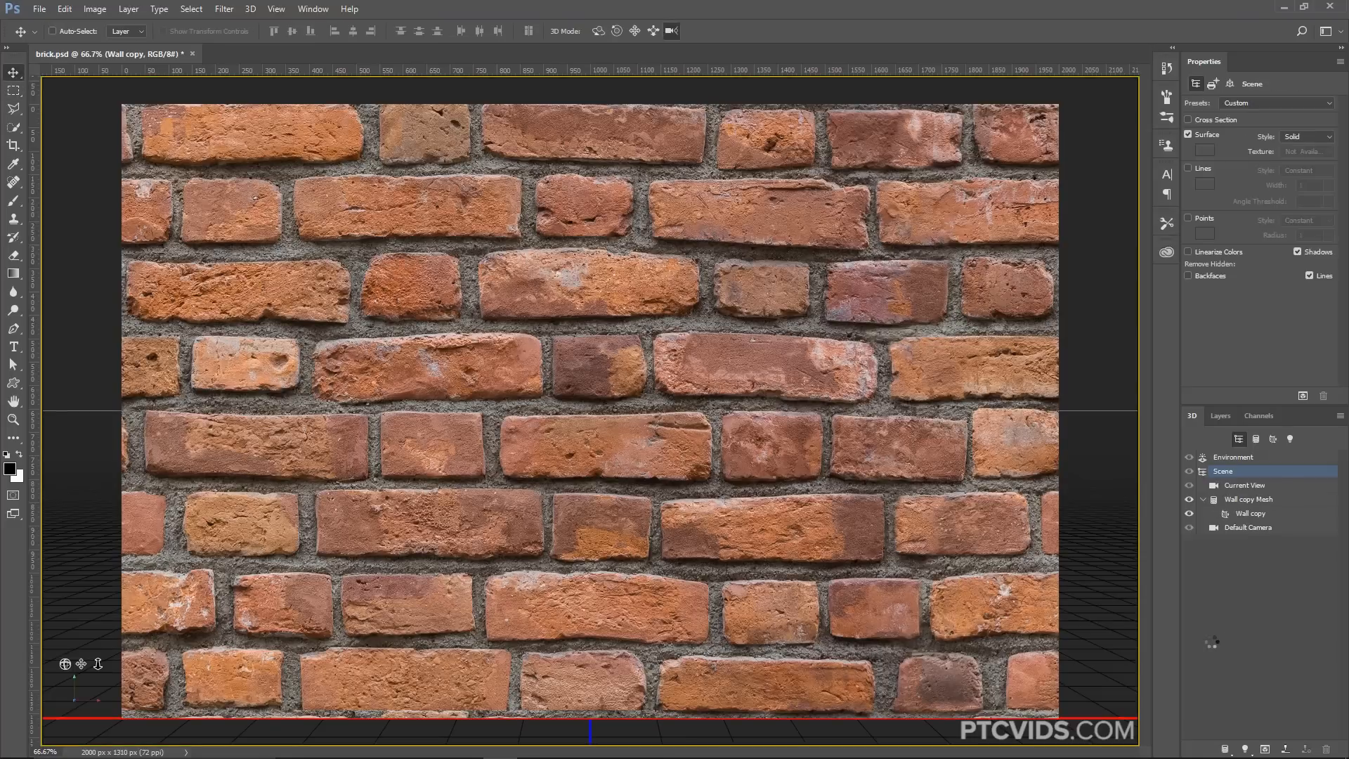
Look up the bump map and normal map filters available for the flat Wall layer without applying either
left_click(226, 9)
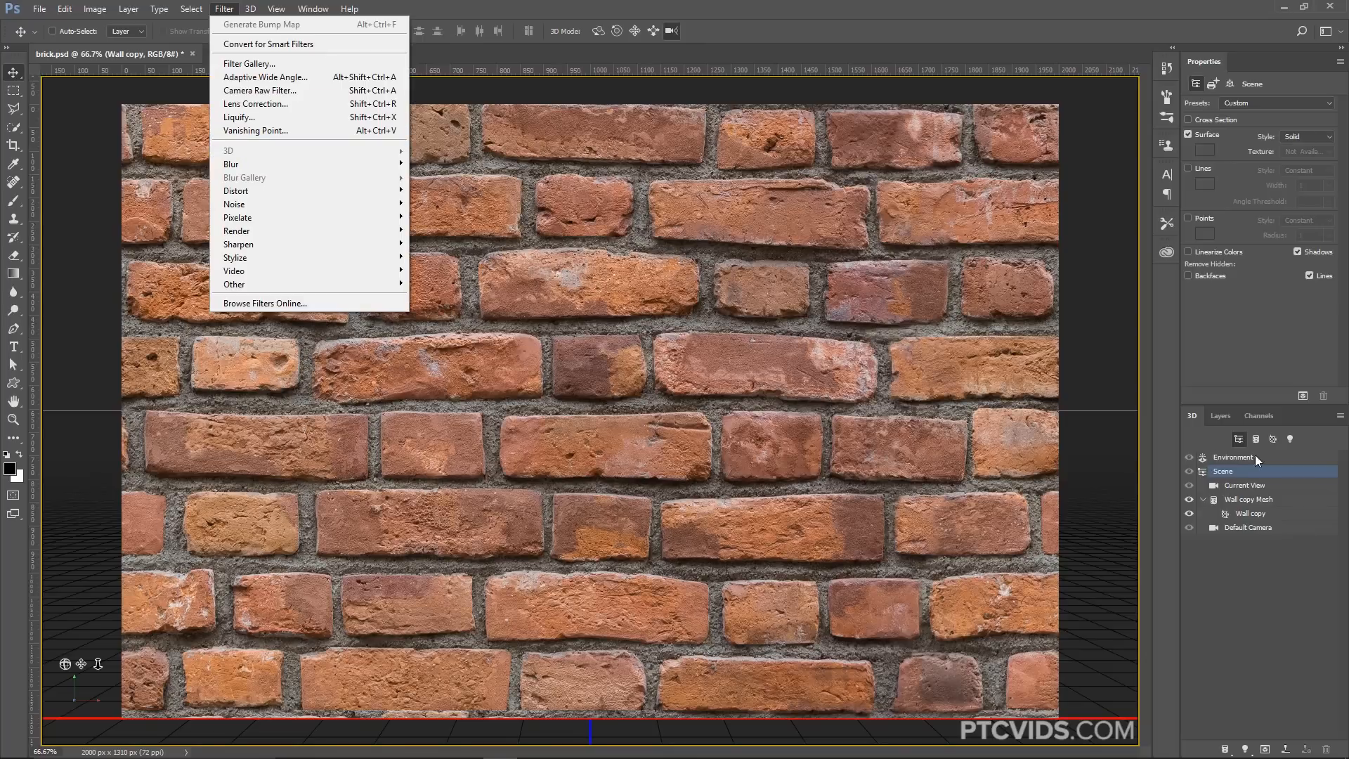
left_click(1222, 416)
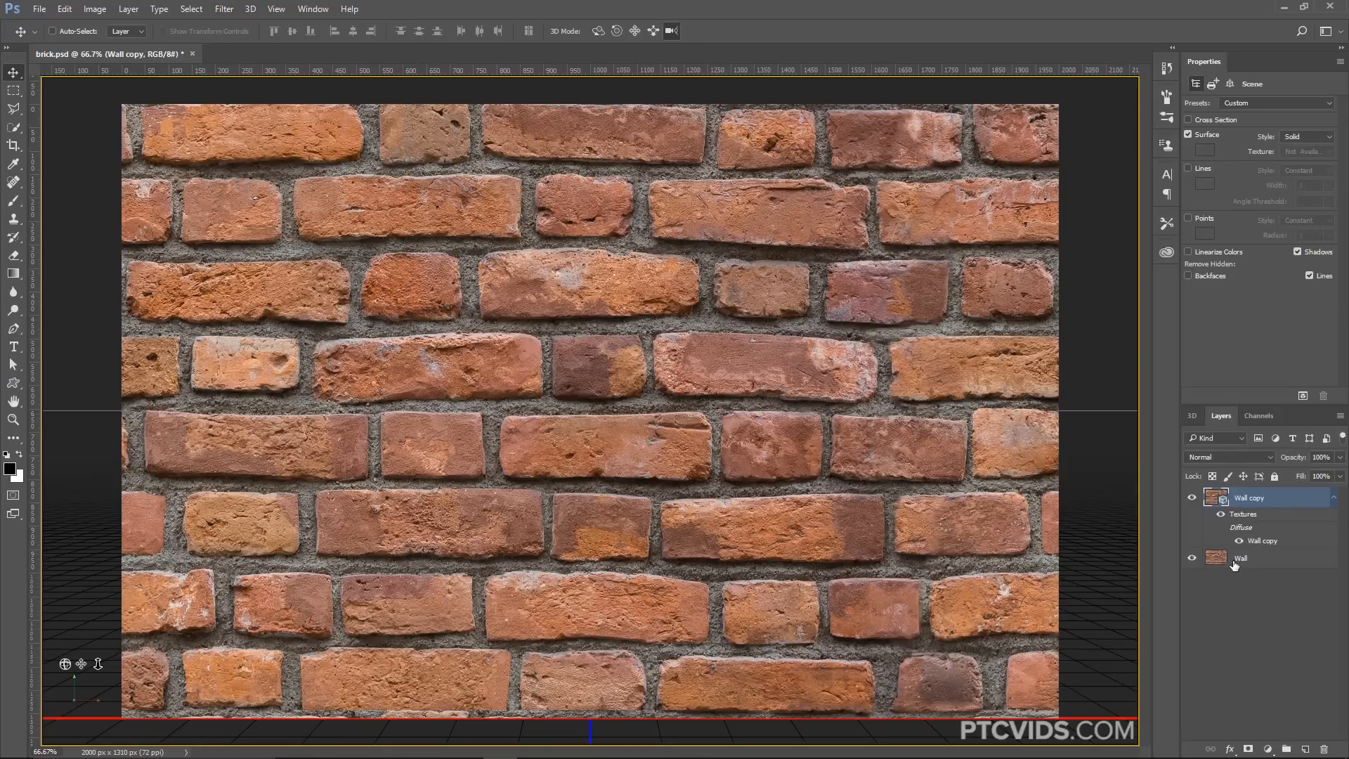
left_click(1236, 562)
left_click(224, 8)
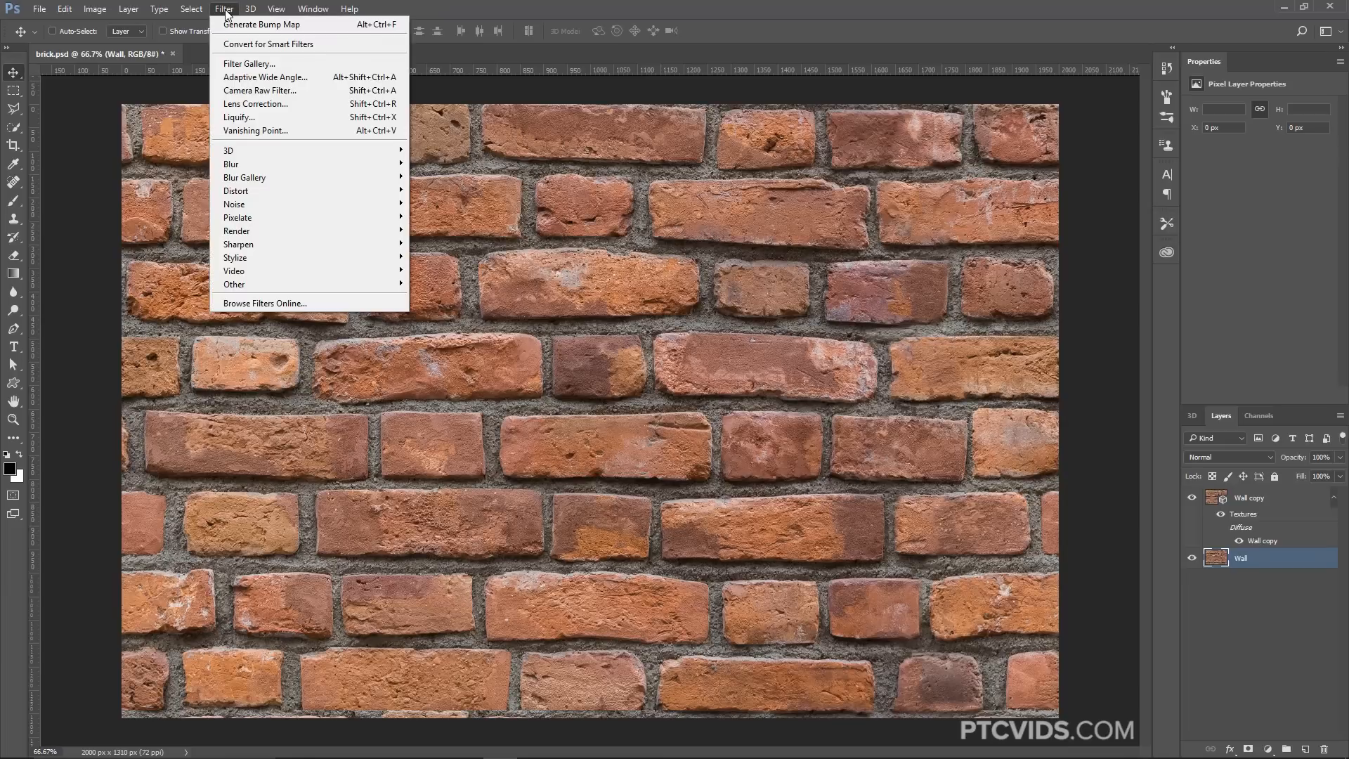
mouse_move(255, 150)
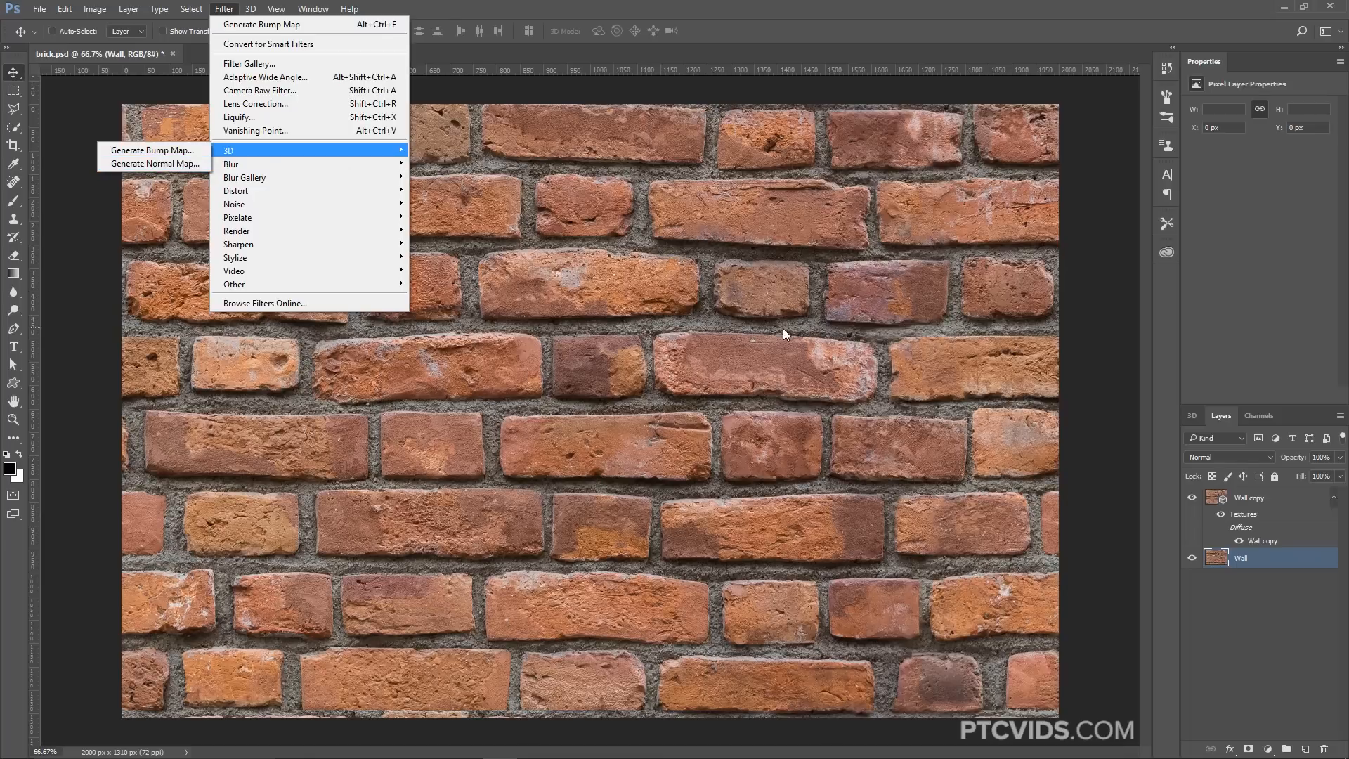
left_click(943, 380)
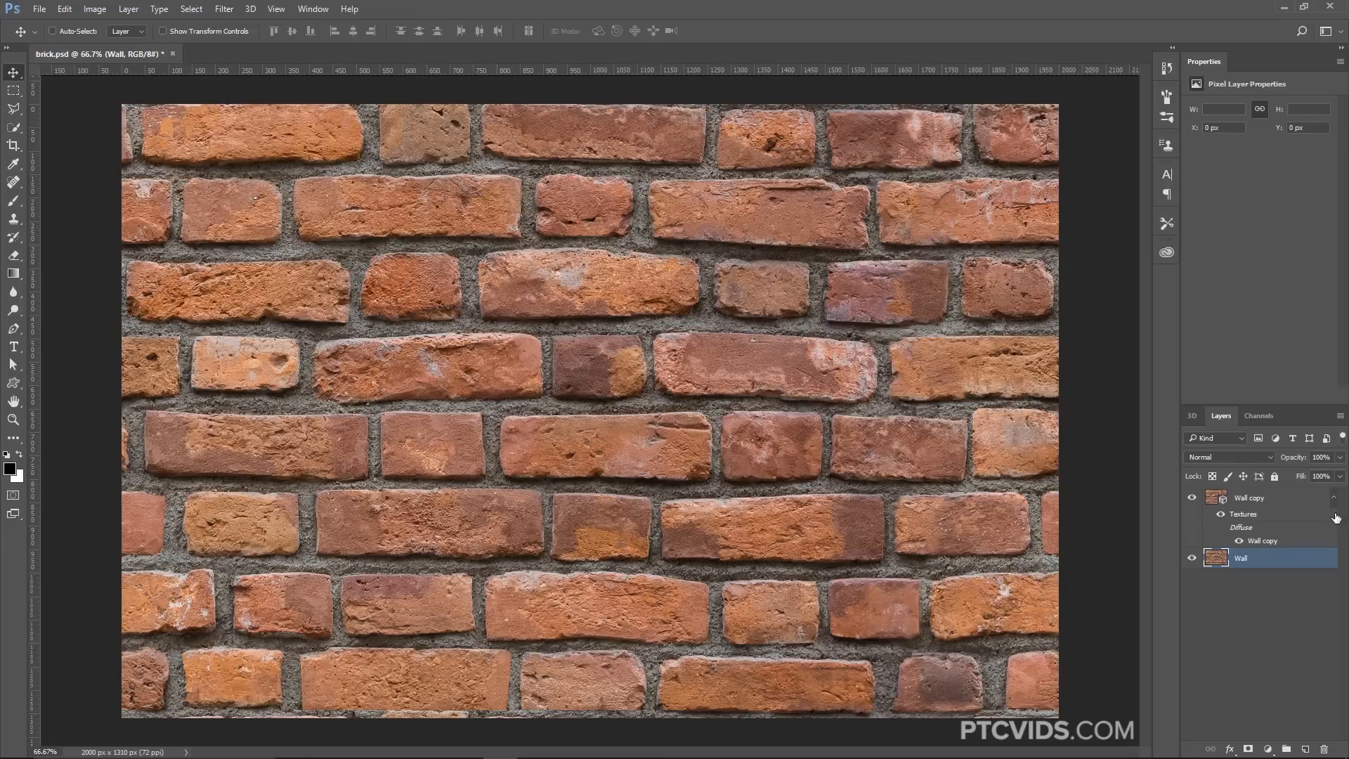
Remove the Opacity texture from the Wall copy material of the 3D postcard
left_click(1222, 500)
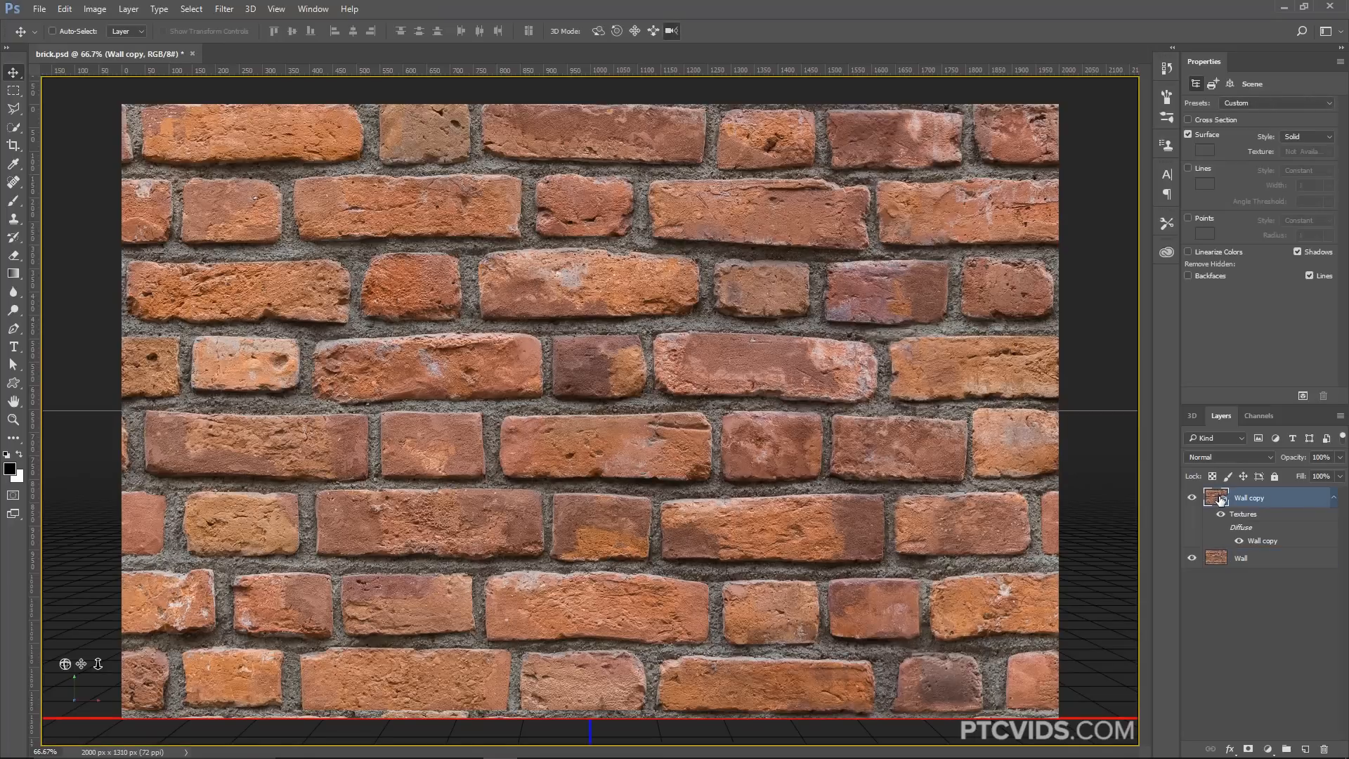
double_click(1221, 500)
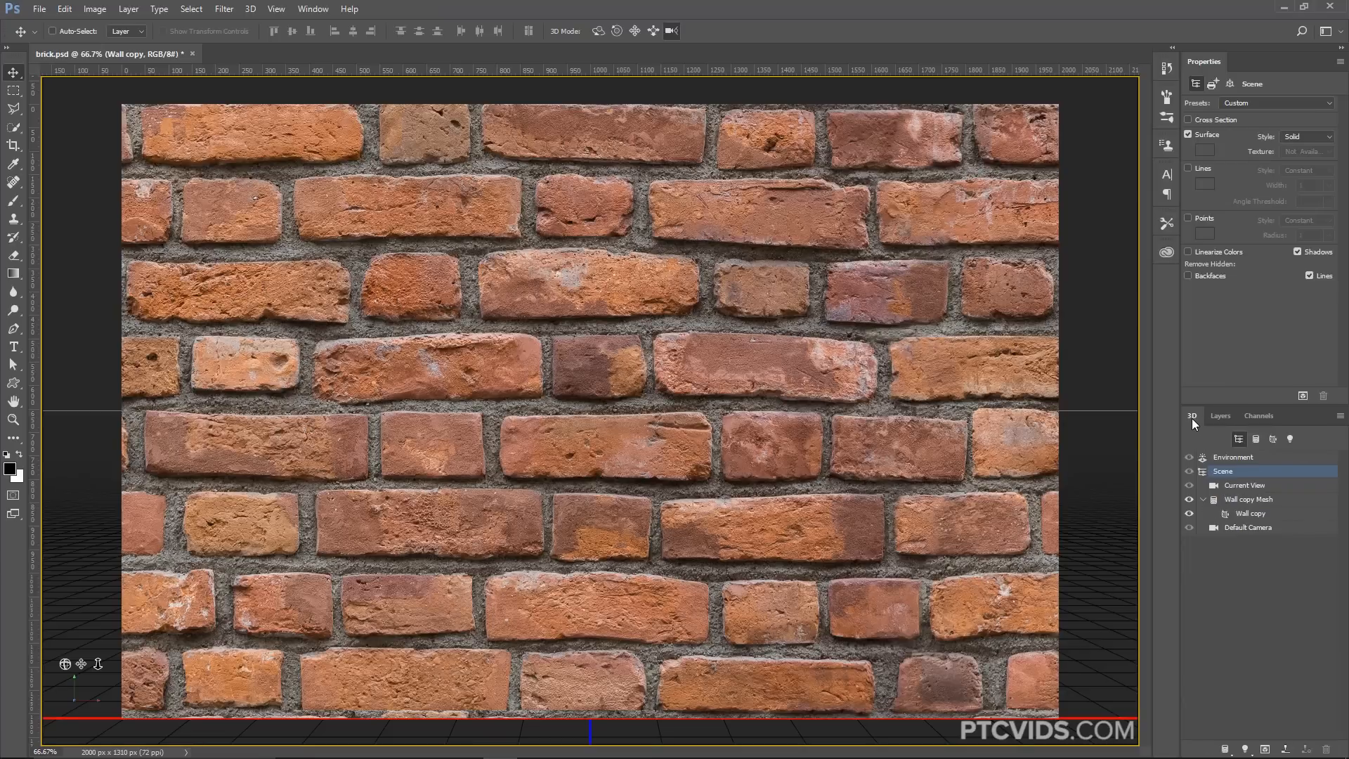
left_click(1241, 501)
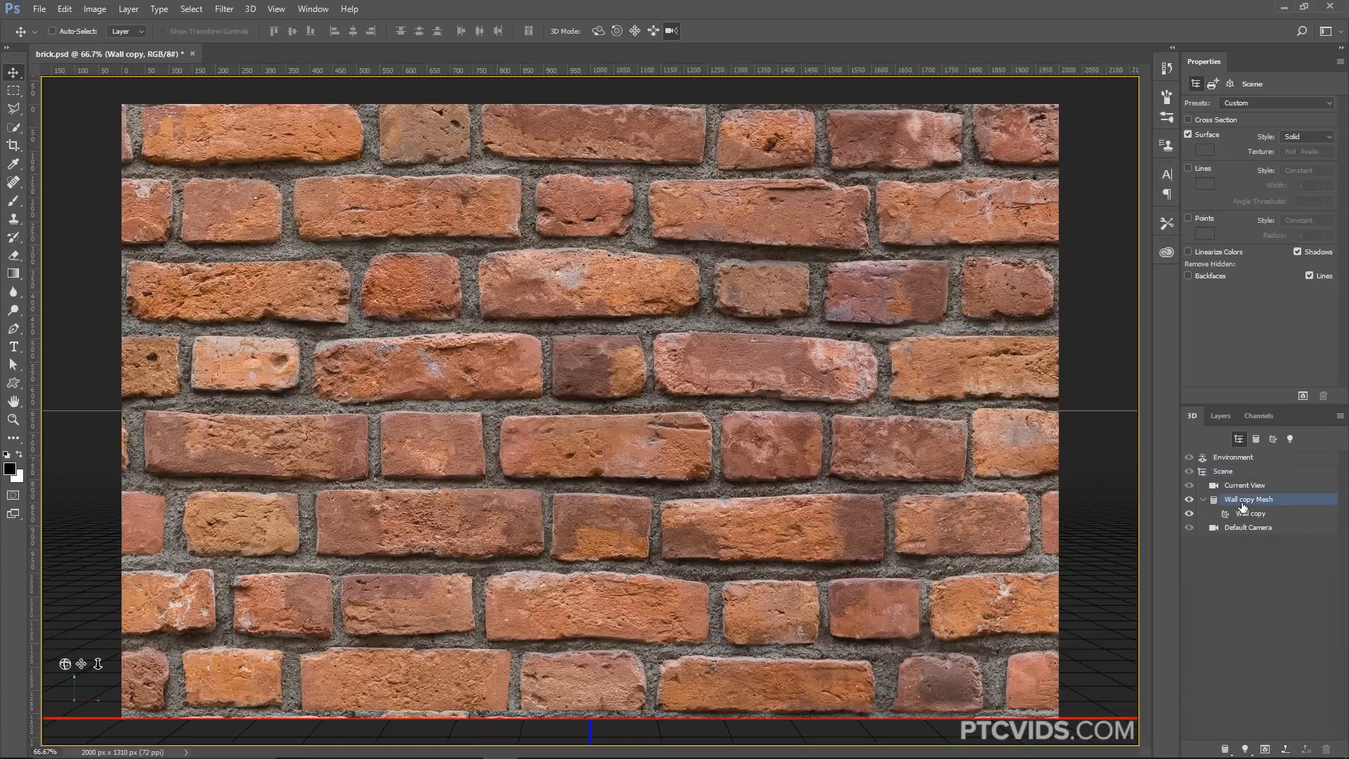
left_click(1245, 515)
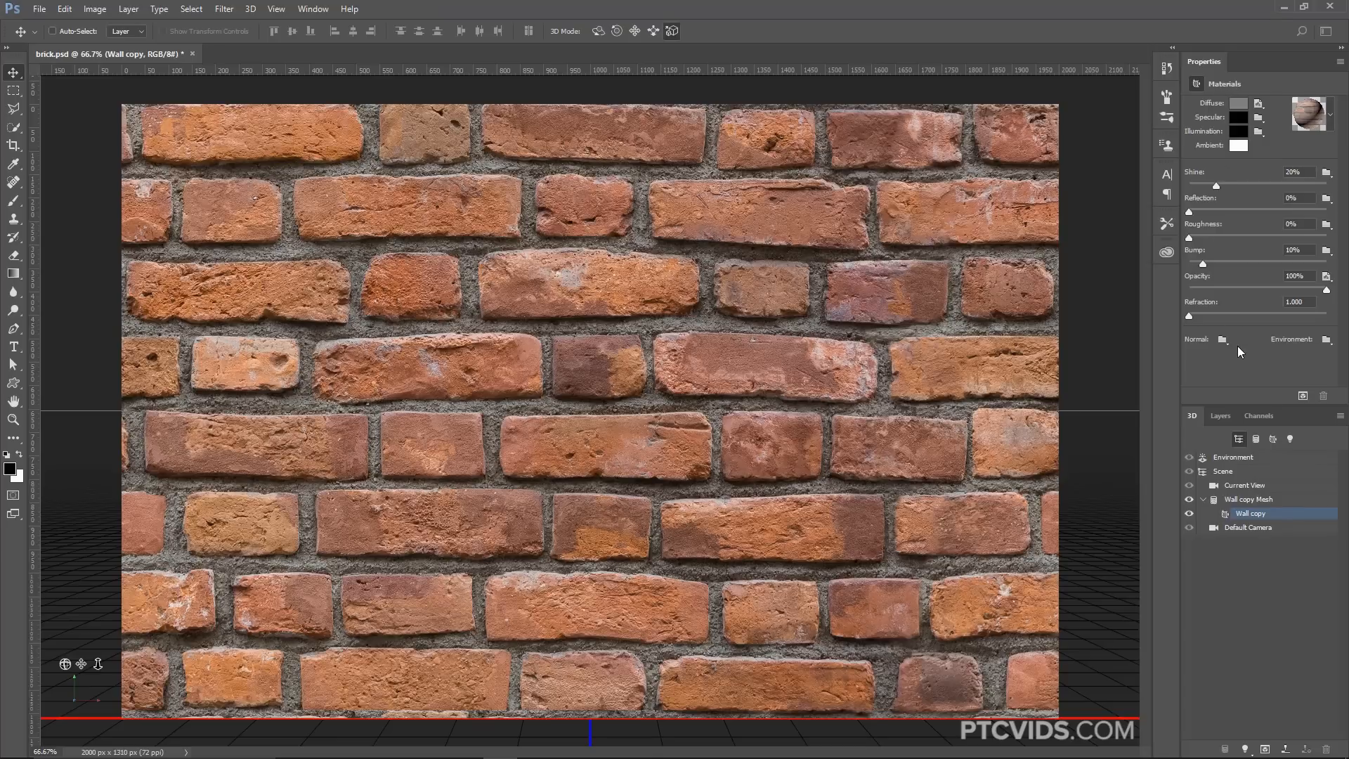
left_click(1326, 276)
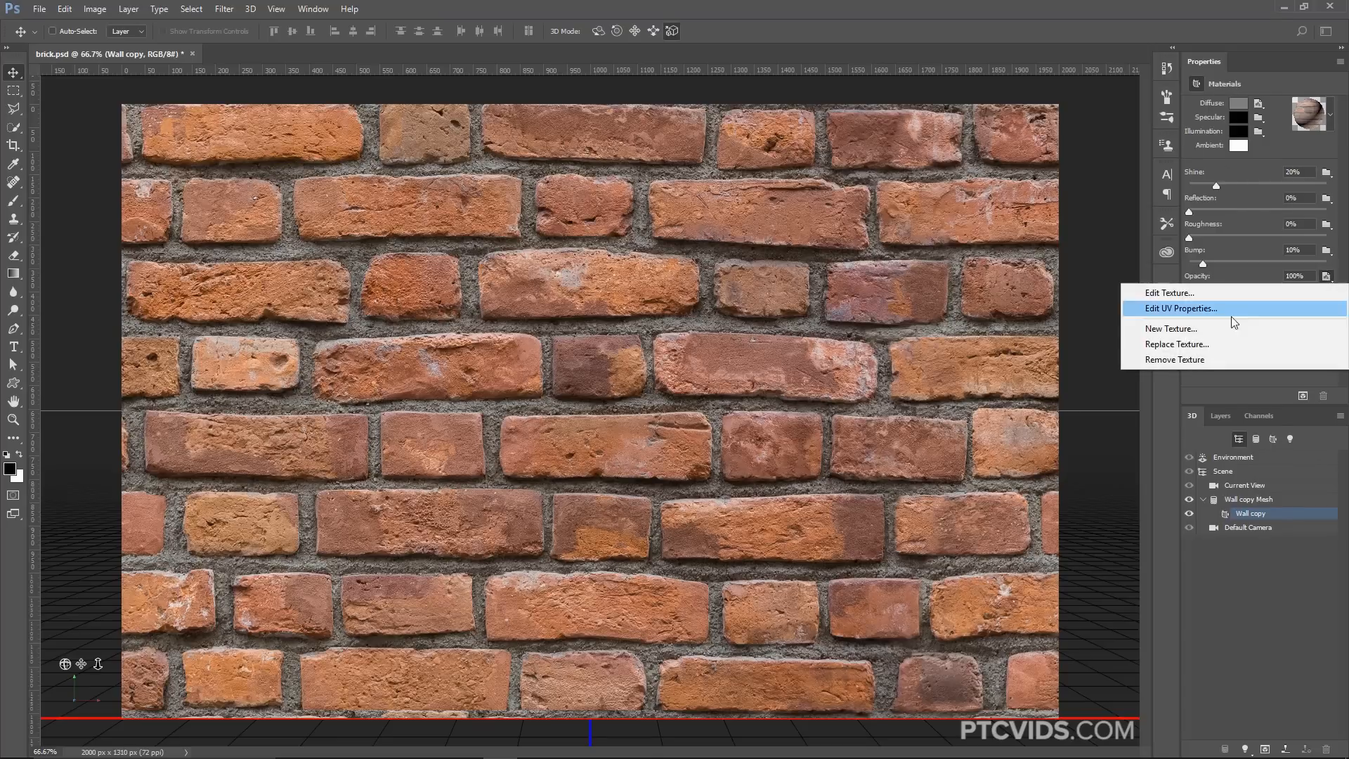
left_click(1175, 359)
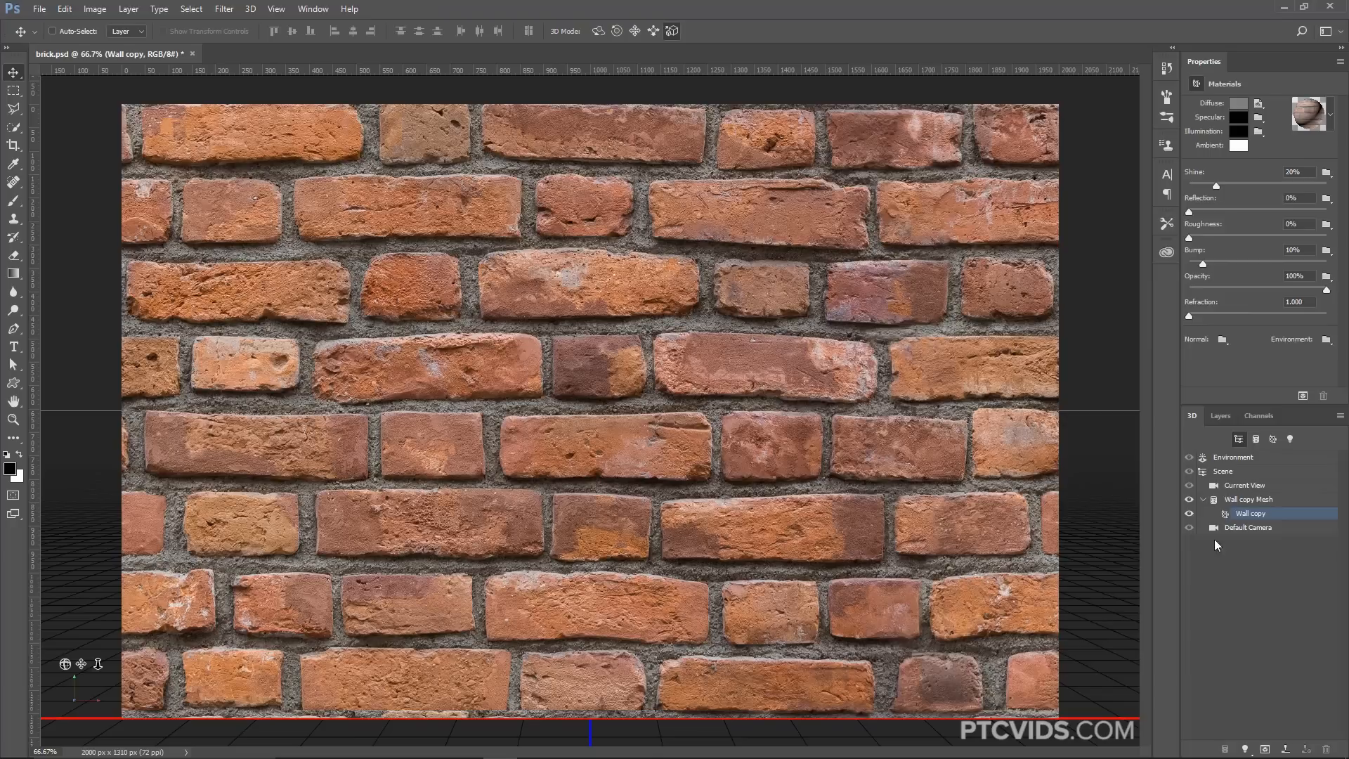
Add an infinite light to the scene, angle it slightly, and set its intensity to 50%
left_click(1246, 750)
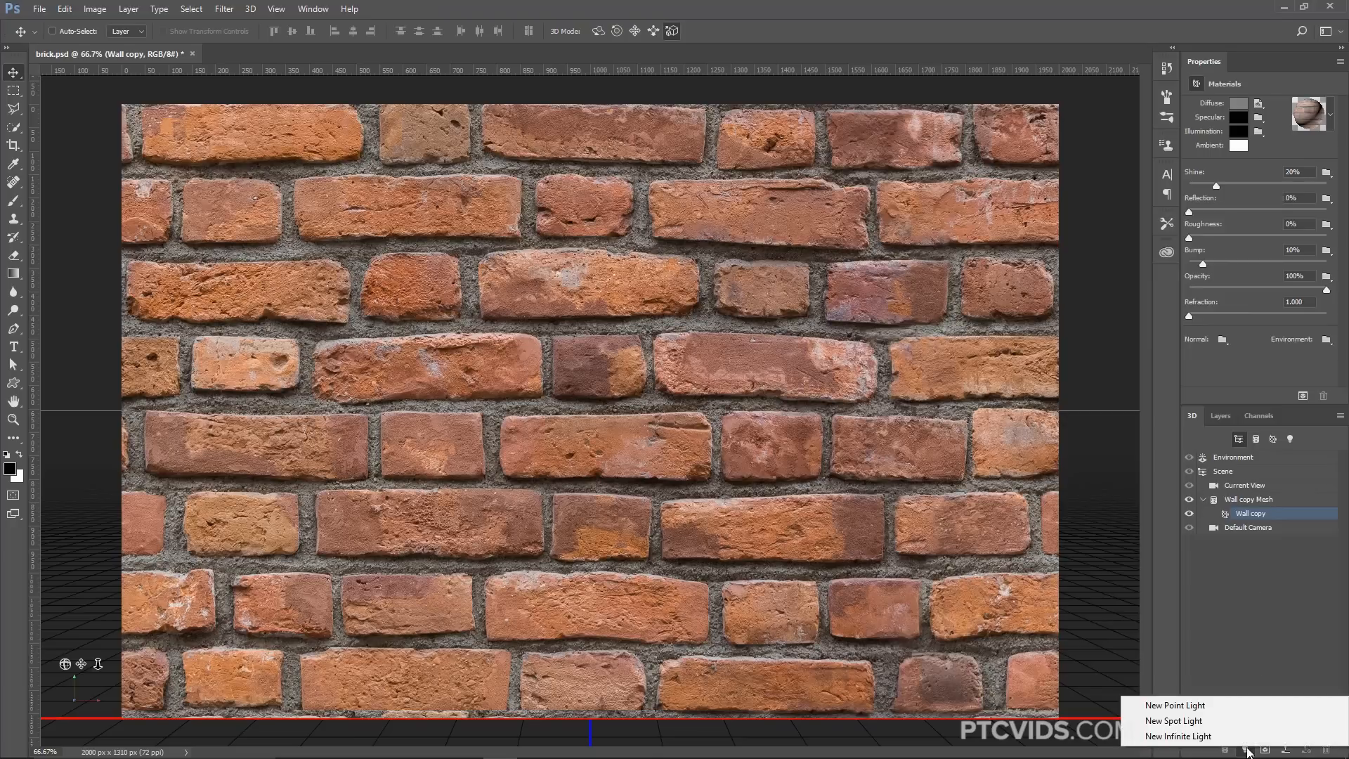
left_click(1178, 735)
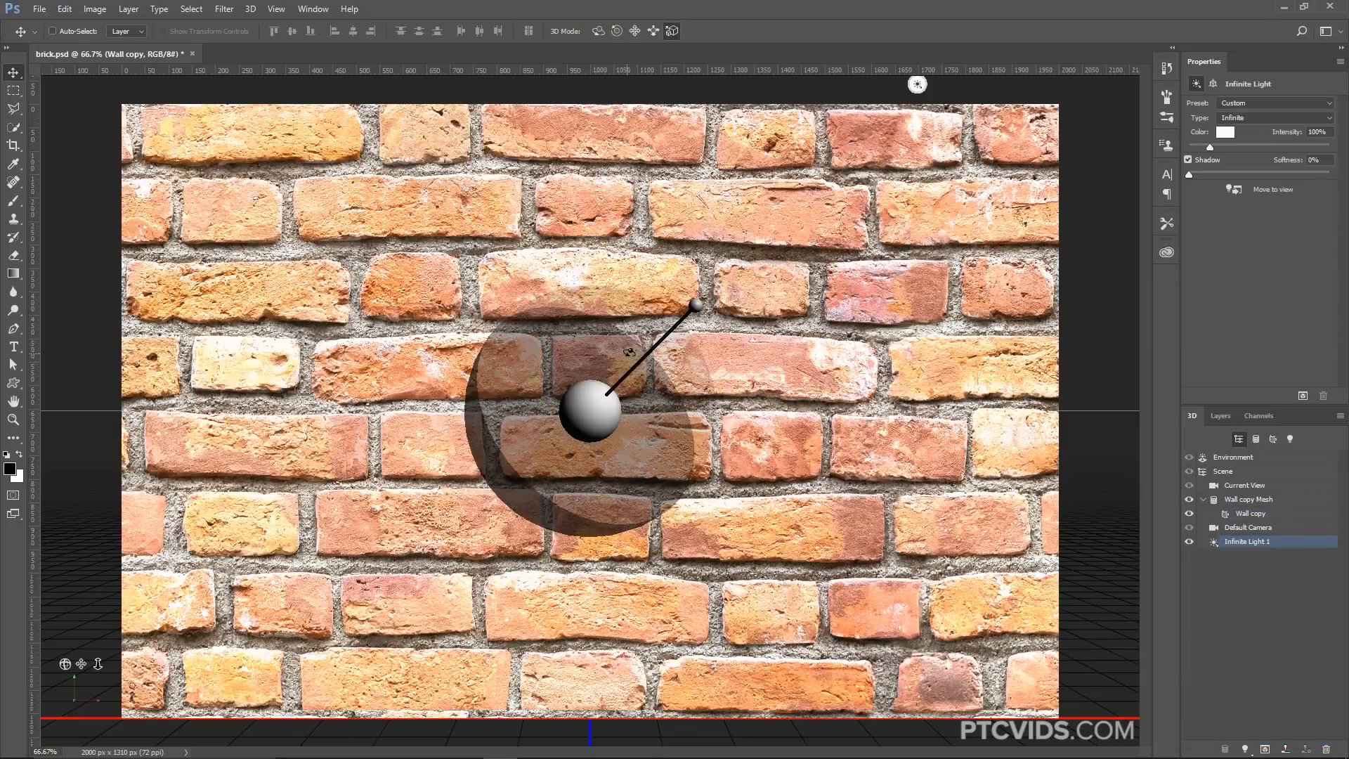
left_click_drag(630, 374, 633, 357)
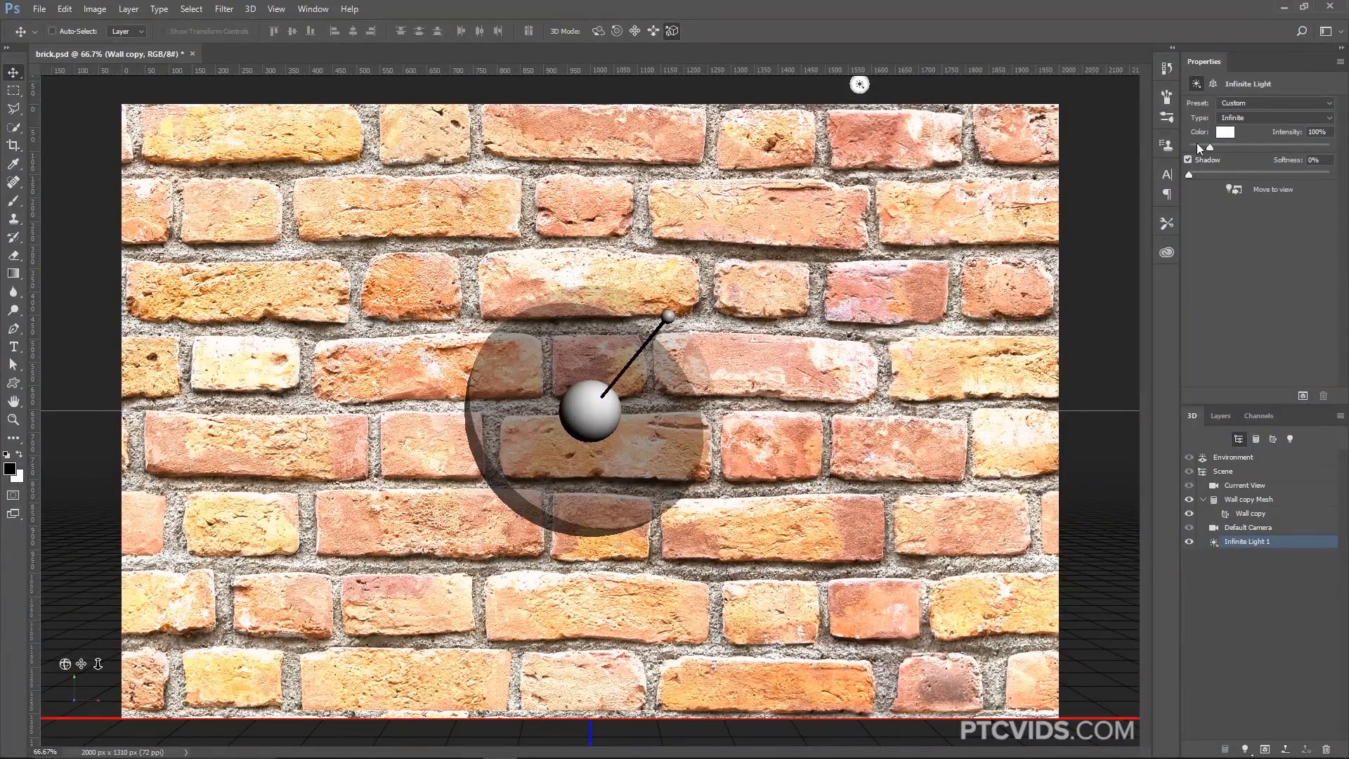
left_click_drag(1198, 146, 1199, 147)
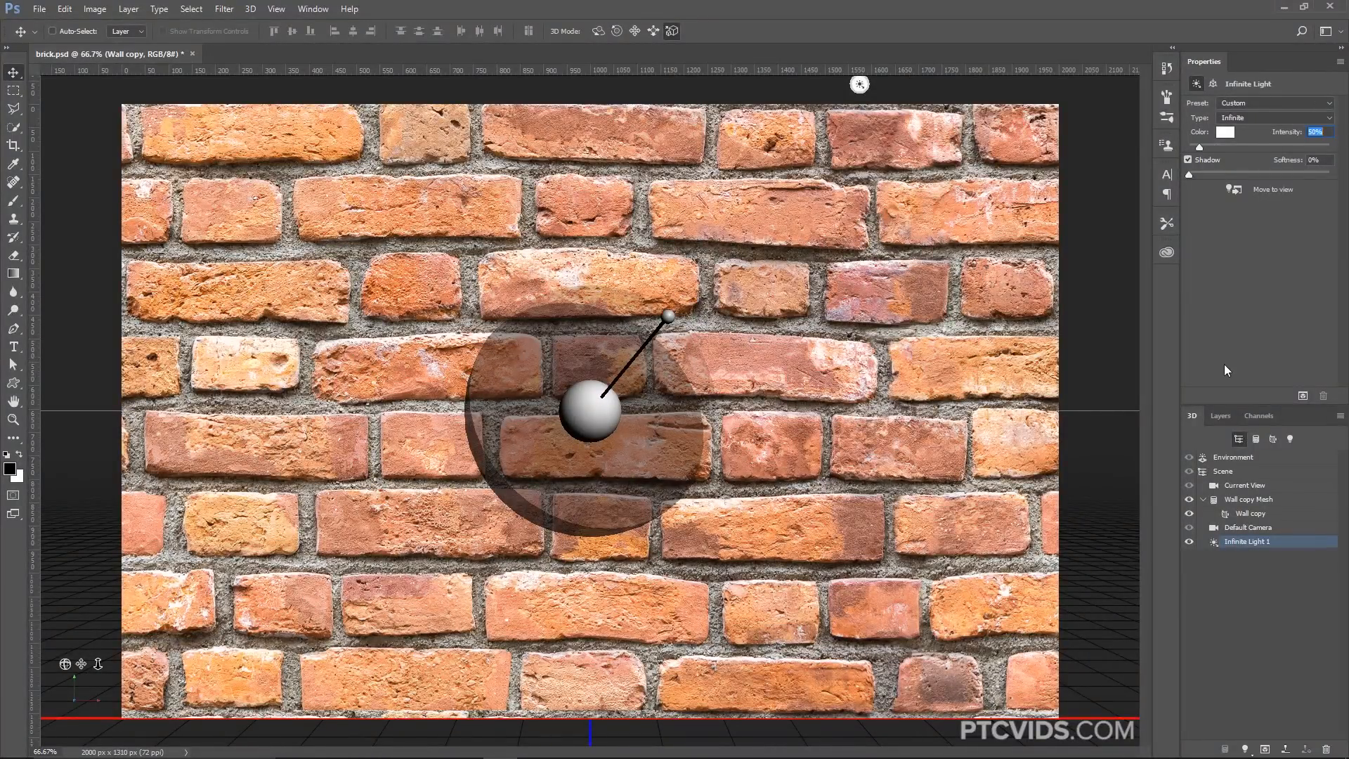
Generate normals from the Wall copy material's diffuse texture with Blur 3.6, Detail Scale 80% and High contrast 67%
left_click(1250, 513)
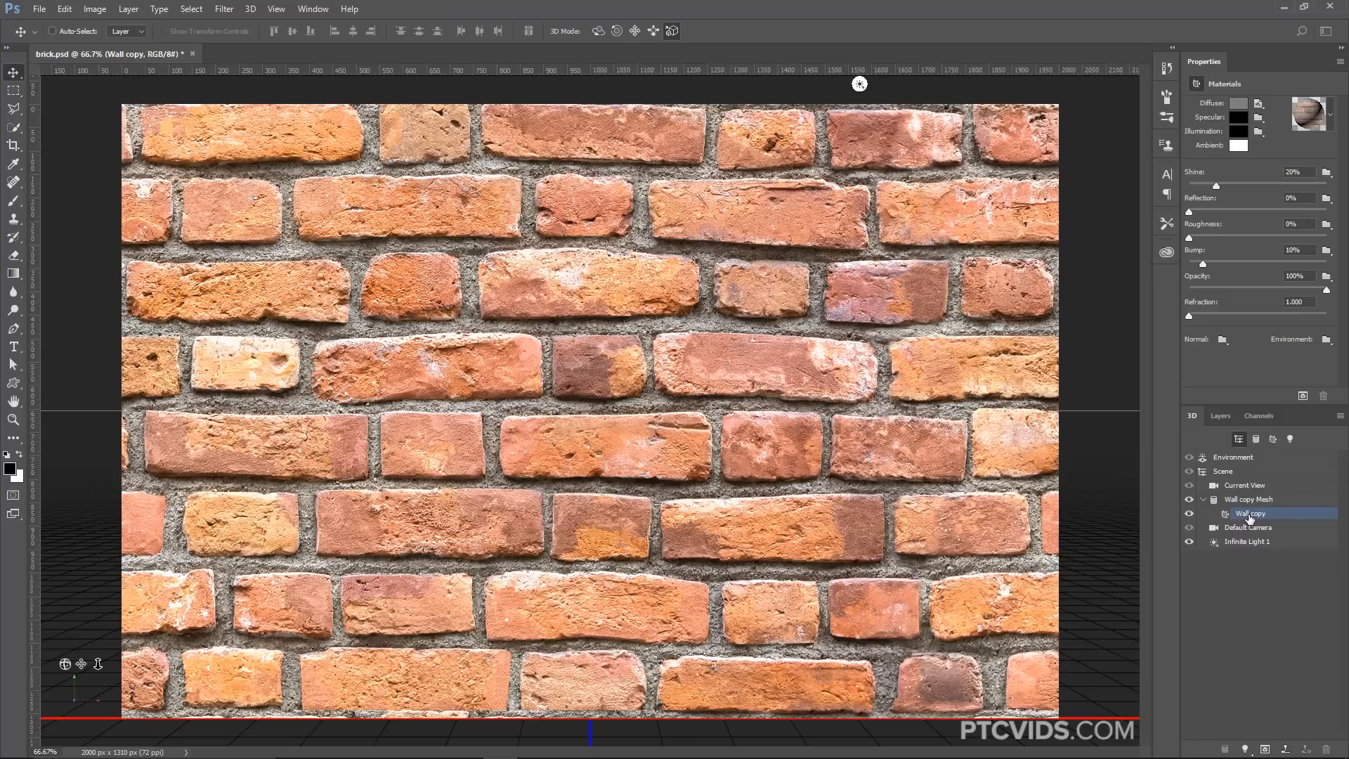
left_click(1222, 340)
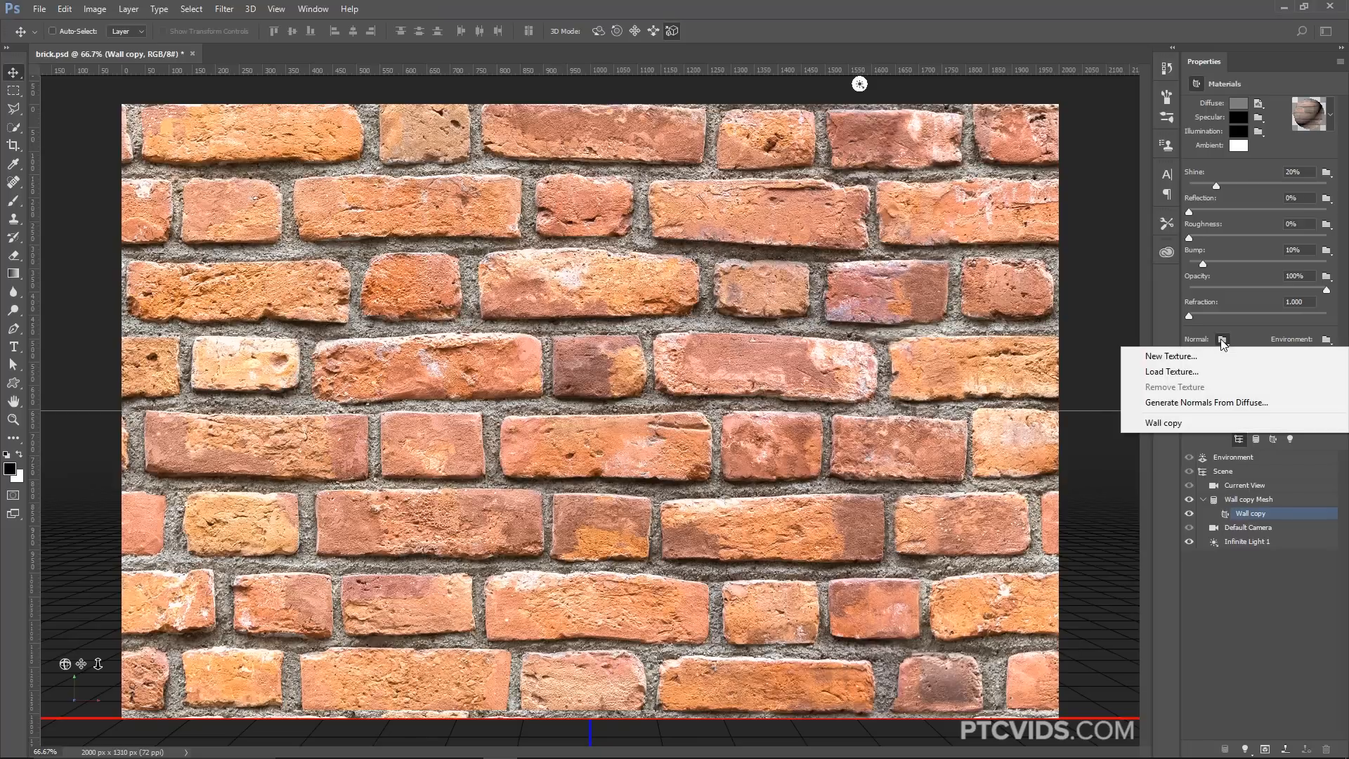
left_click(1230, 403)
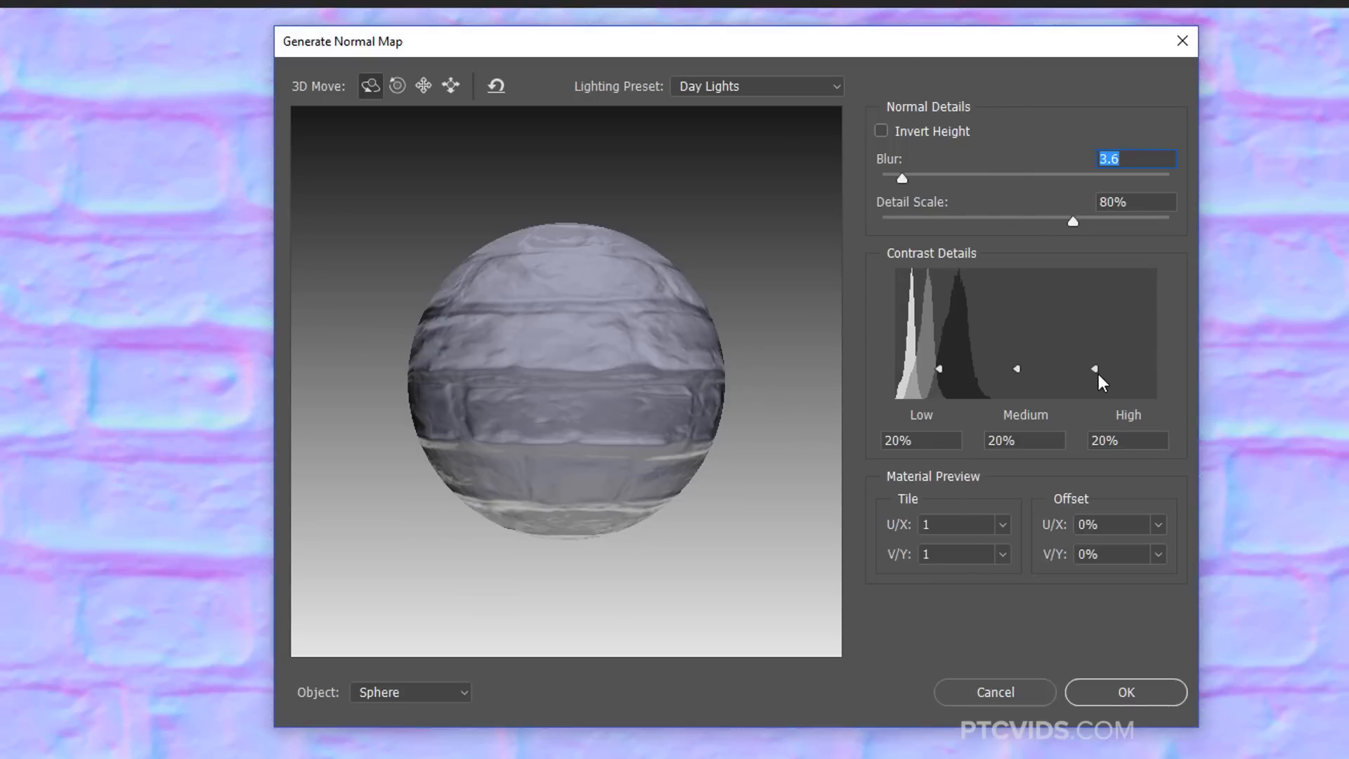
left_click_drag(1098, 375, 1097, 318)
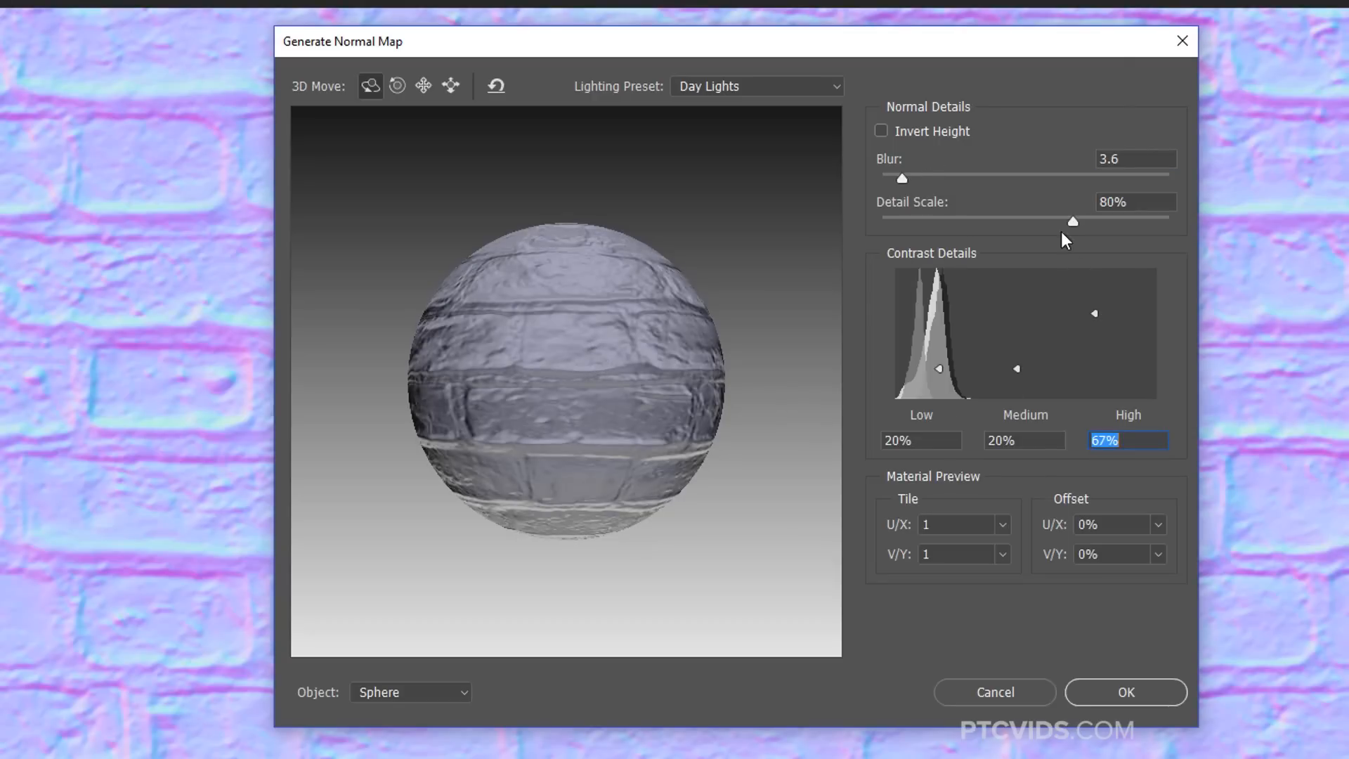
left_click(1119, 692)
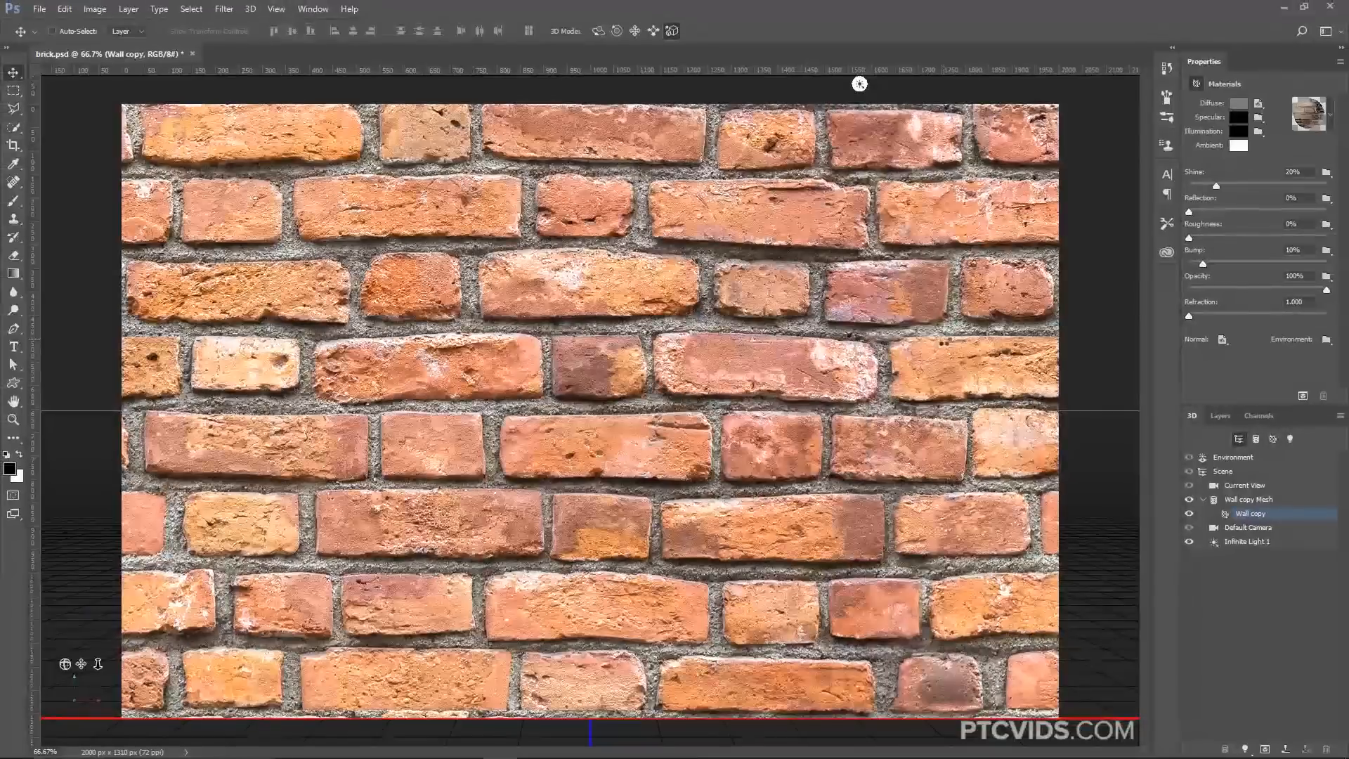
Re-aim Infinite Light 1 so it shines from almost directly above the wall
left_click(1248, 543)
mouse_move(662, 318)
left_mouse_down()
mouse_move(647, 395)
mouse_move(612, 294)
mouse_move(613, 228)
mouse_move(633, 362)
mouse_move(480, 334)
mouse_move(543, 295)
mouse_move(694, 386)
mouse_move(642, 226)
mouse_move(598, 399)
mouse_move(551, 256)
mouse_move(714, 302)
mouse_move(572, 337)
mouse_move(615, 250)
mouse_move(650, 380)
mouse_move(624, 326)
left_mouse_up()
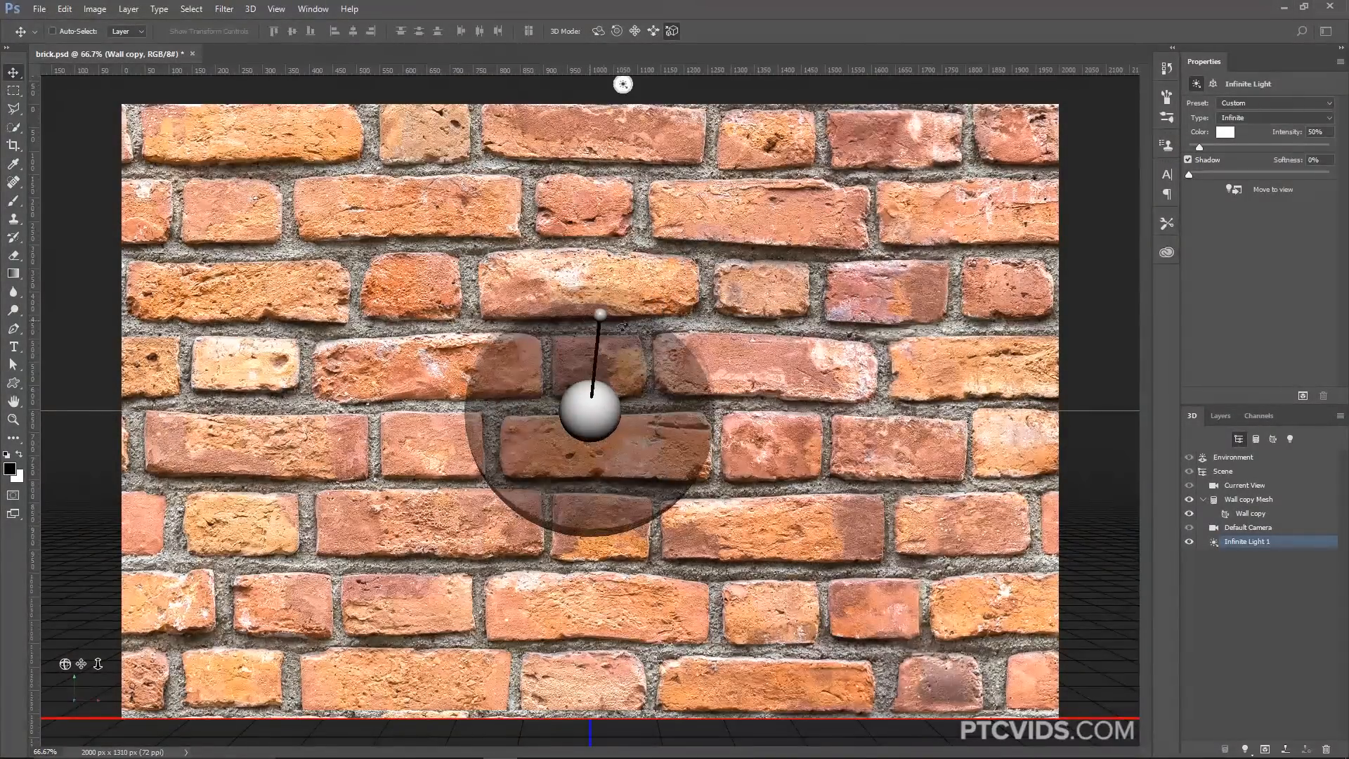
Open the wall material's normal map texture for editing and inspect it with UV overlays briefly turned on
left_click(1250, 514)
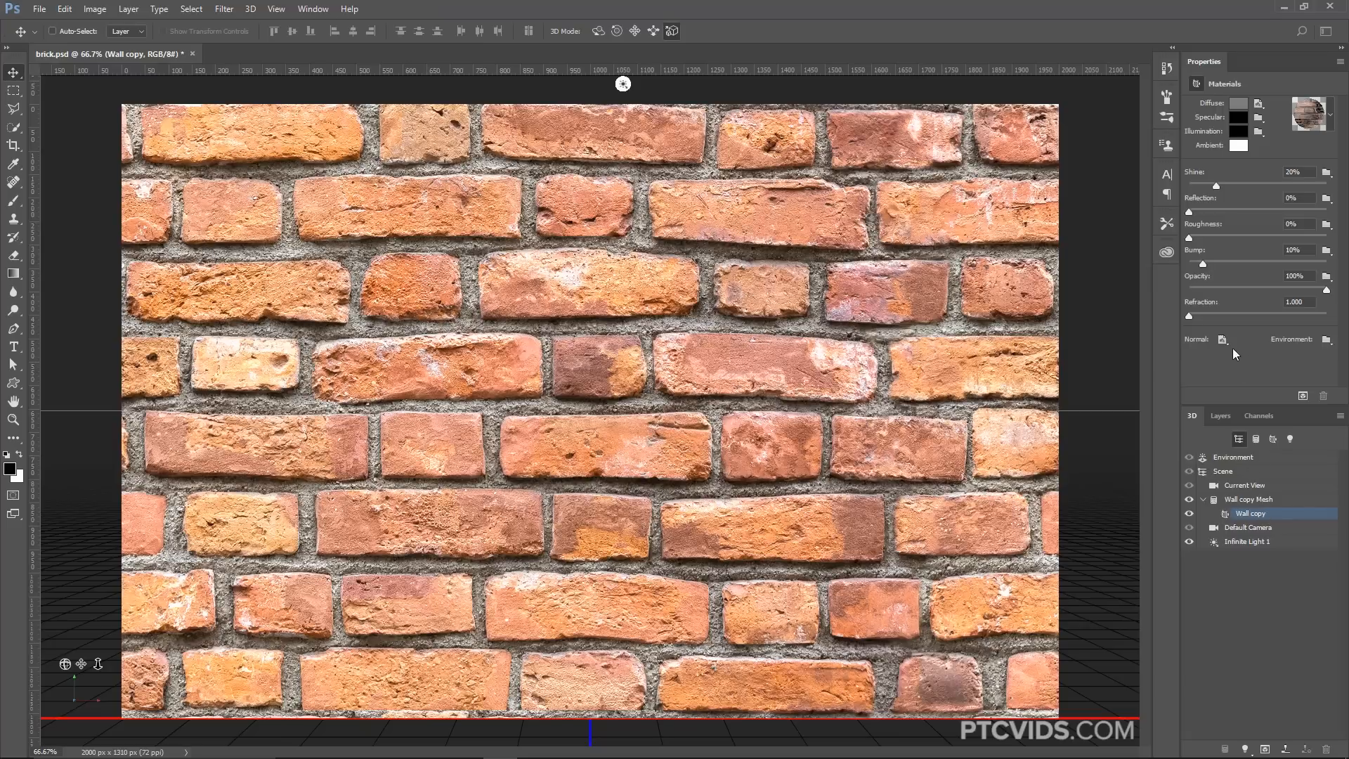
left_click(1223, 338)
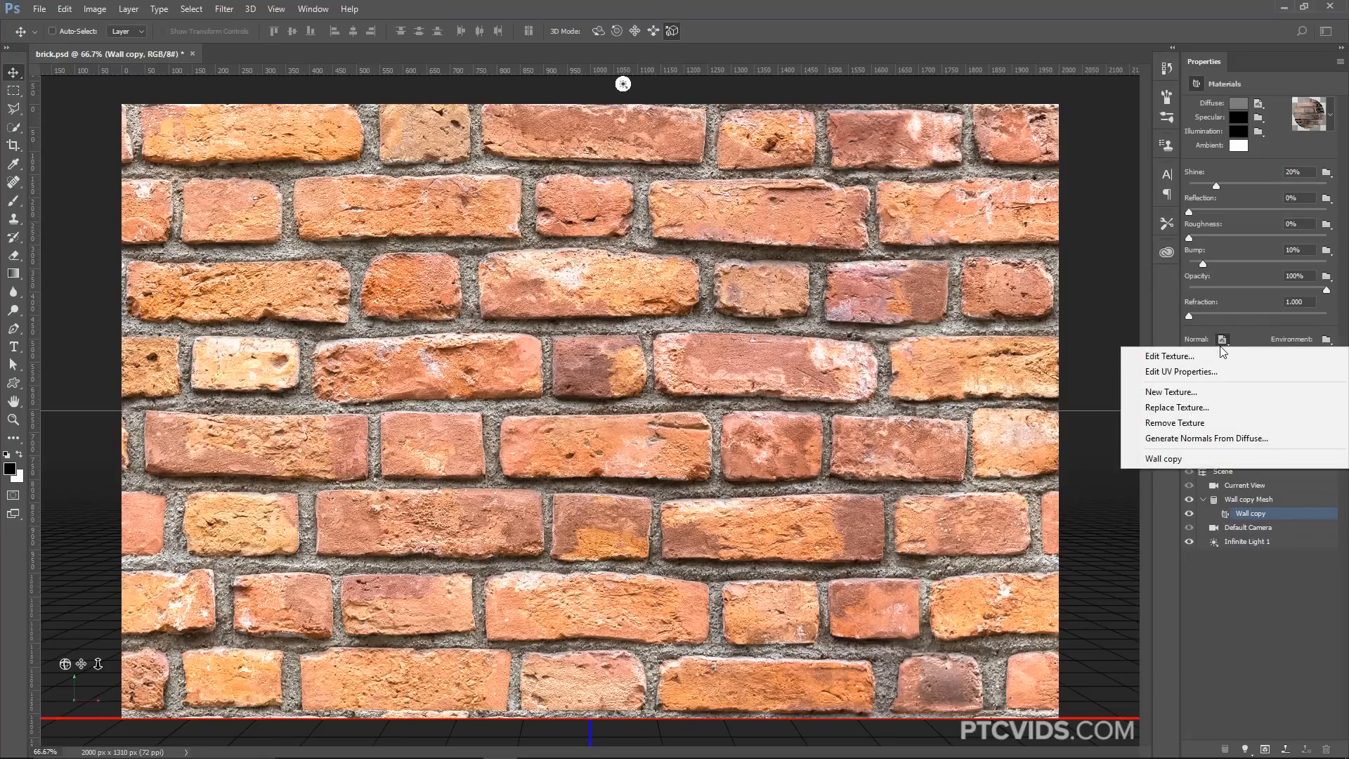
left_click(1217, 355)
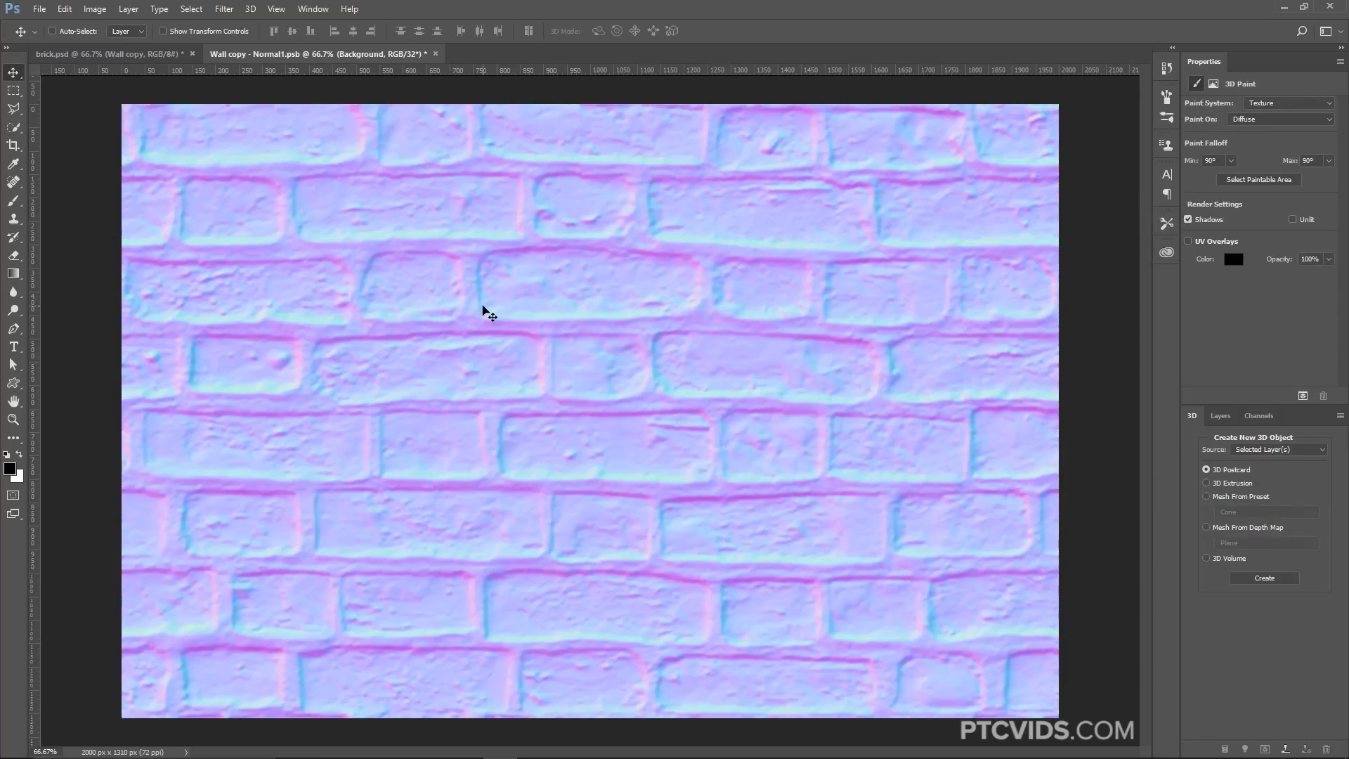
left_click(1192, 241)
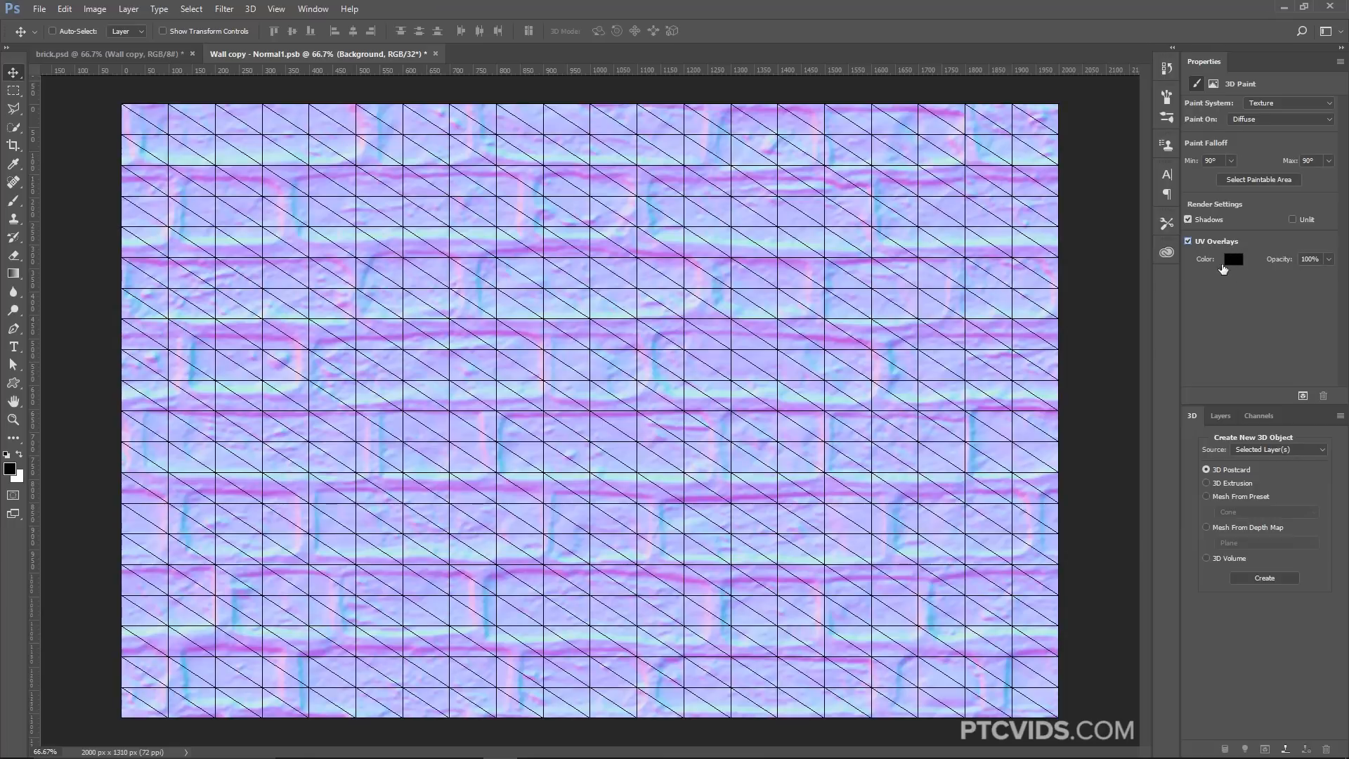
left_click(1188, 241)
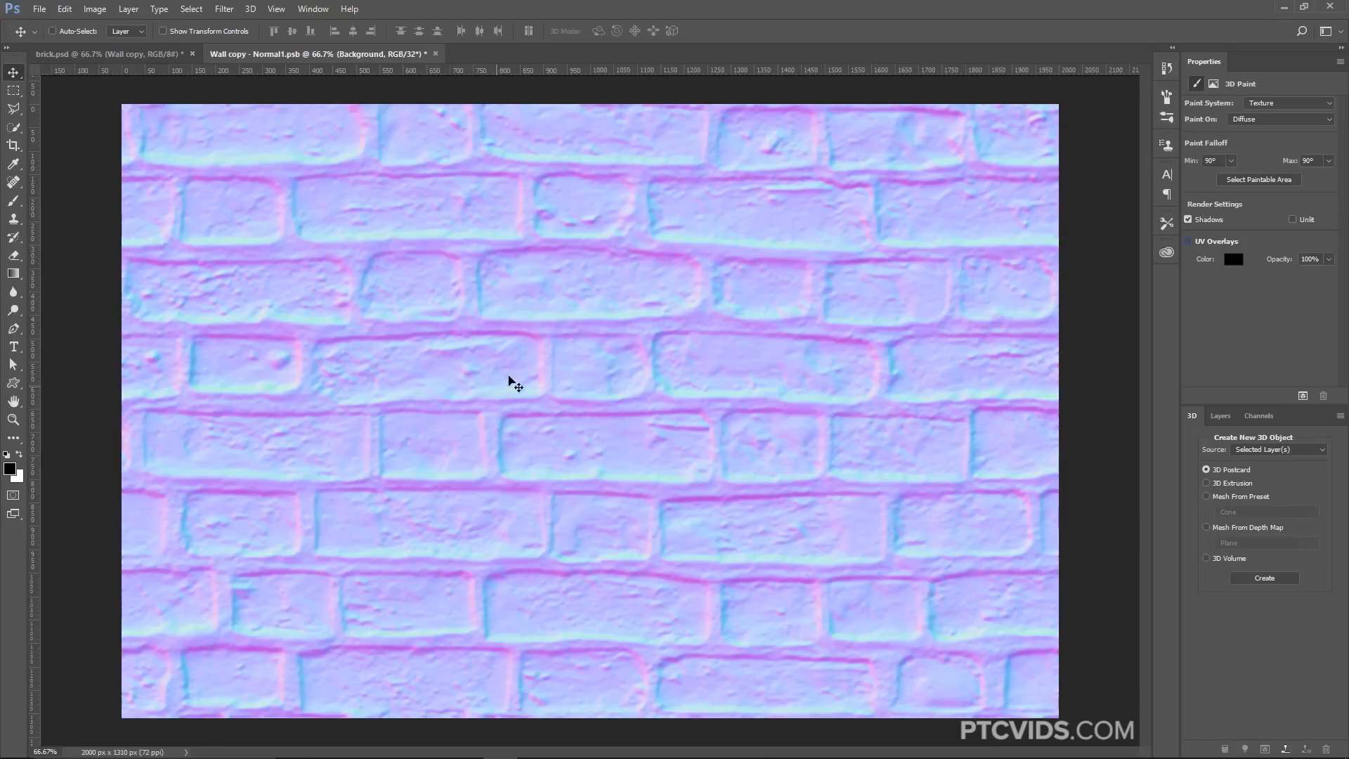
View the Red, Green and Blue channels of the normal map one by one
left_click(1258, 416)
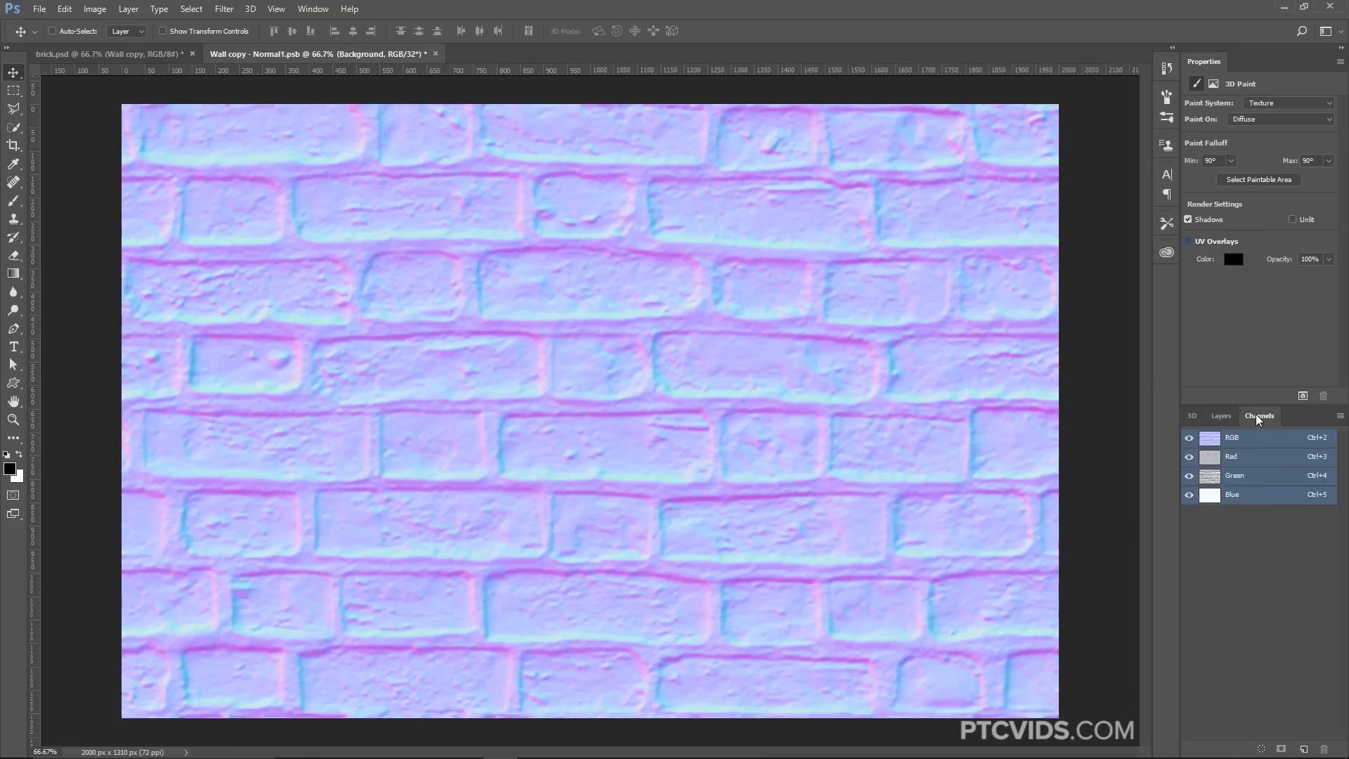
left_click(1237, 461)
left_click(1237, 477)
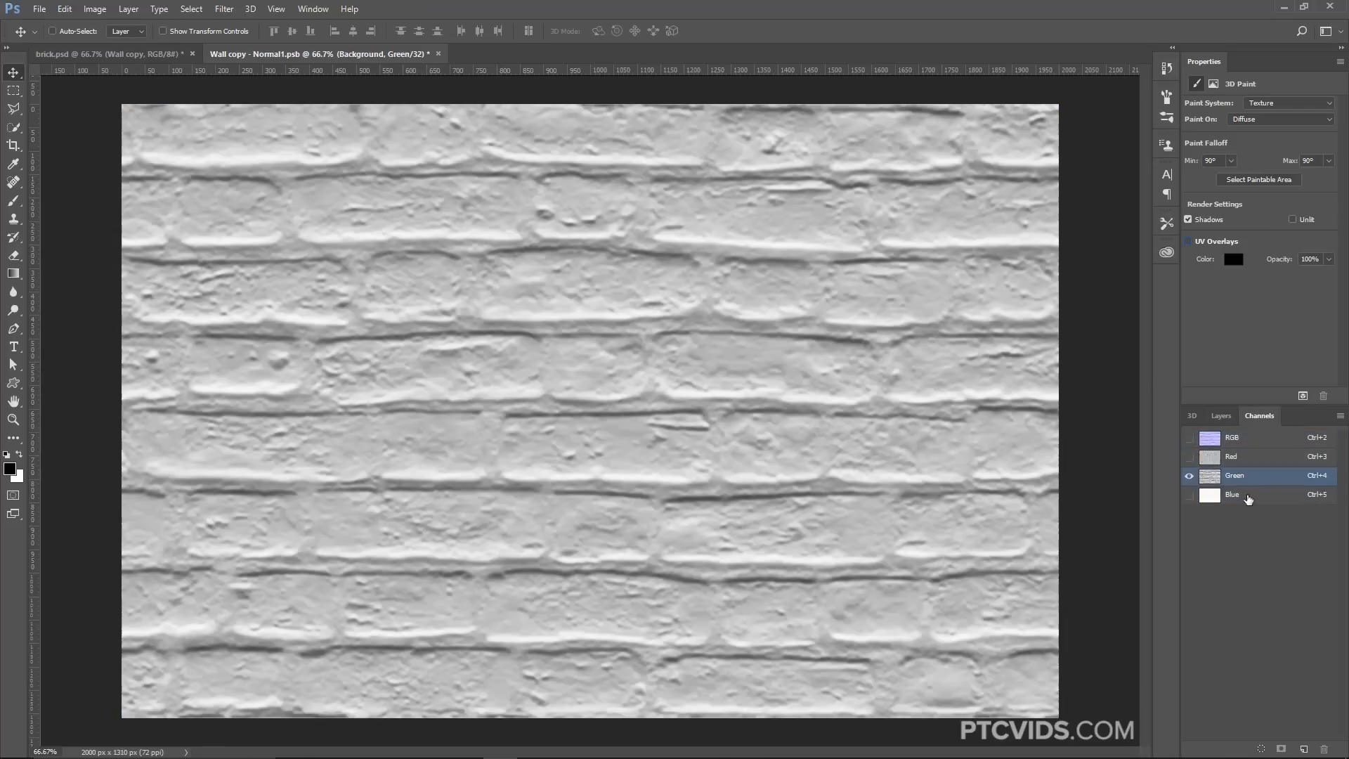
left_click(1248, 497)
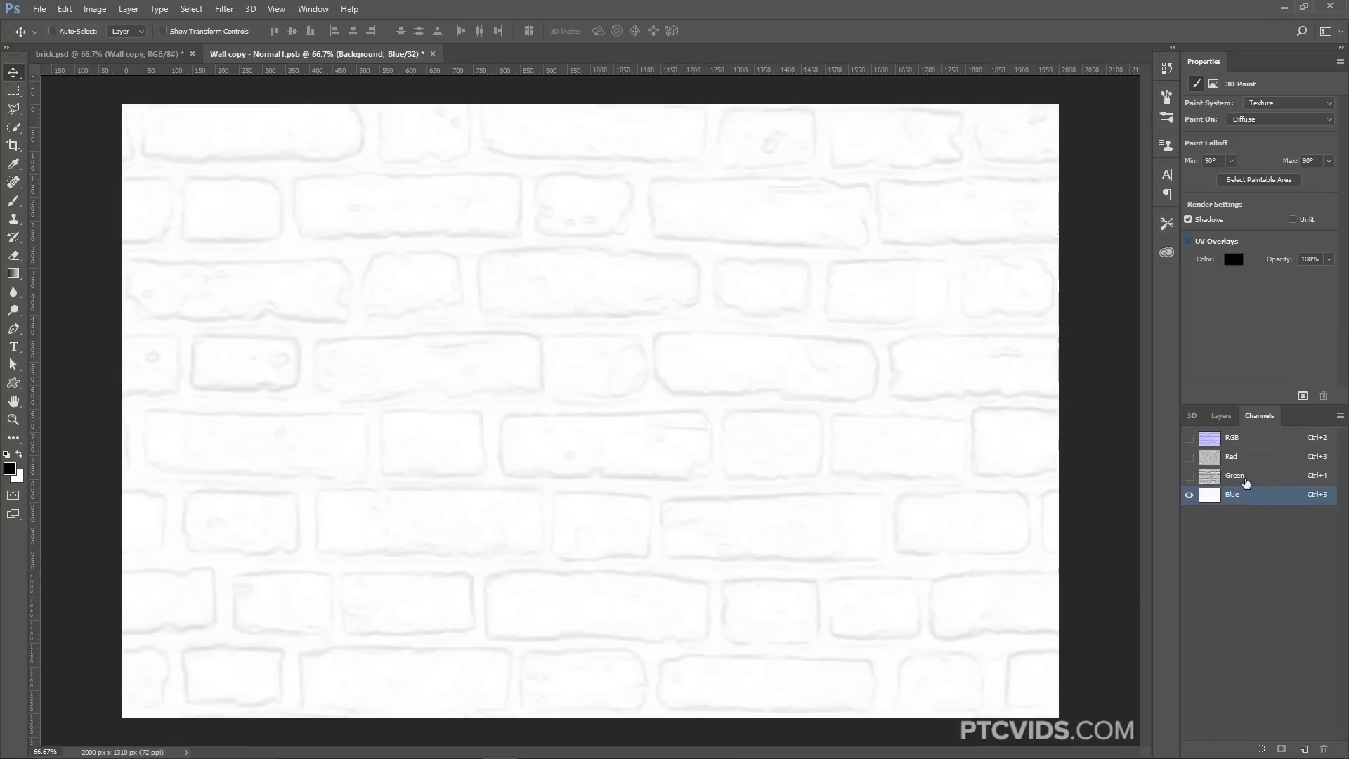
Recheck the normal map's Green and Red channels, then restore the RGB composite and close the normal map document
left_click(1243, 478)
left_click(1238, 458)
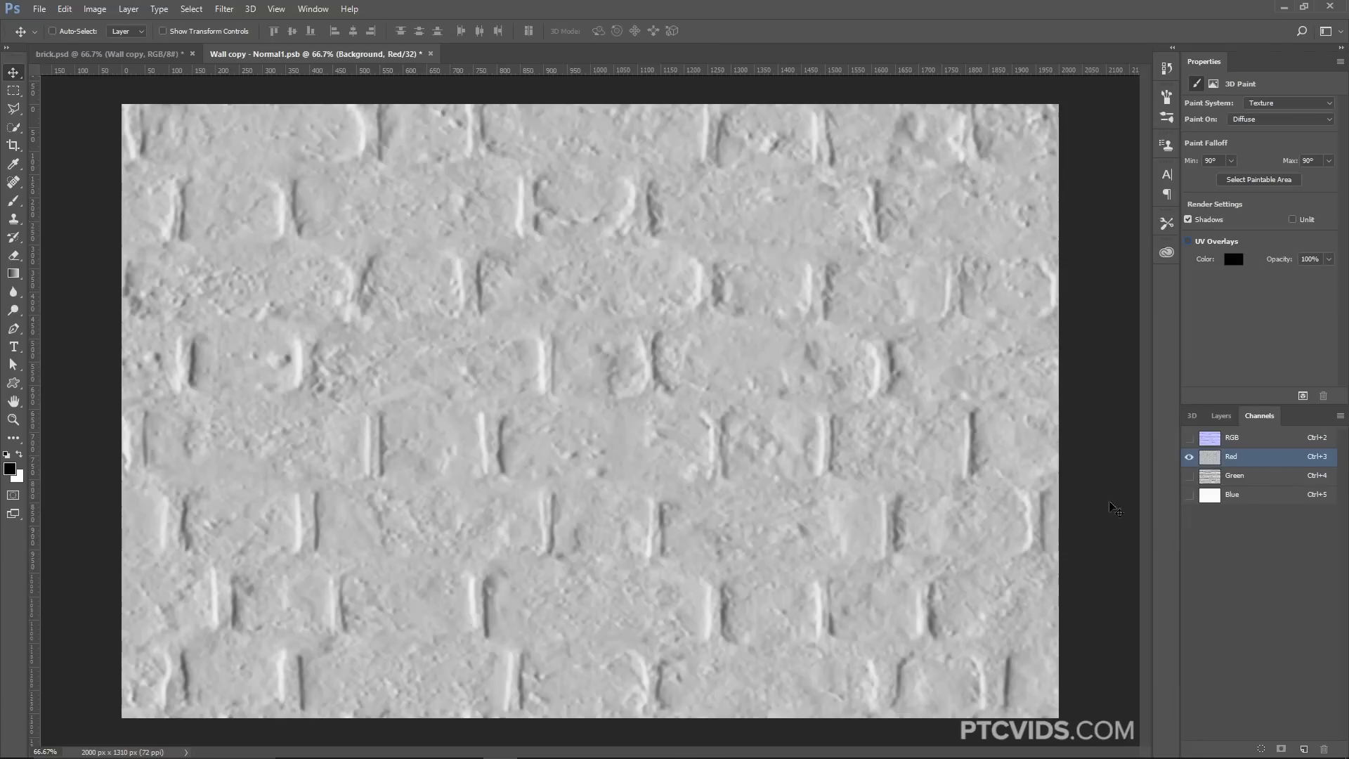
left_click(1234, 438)
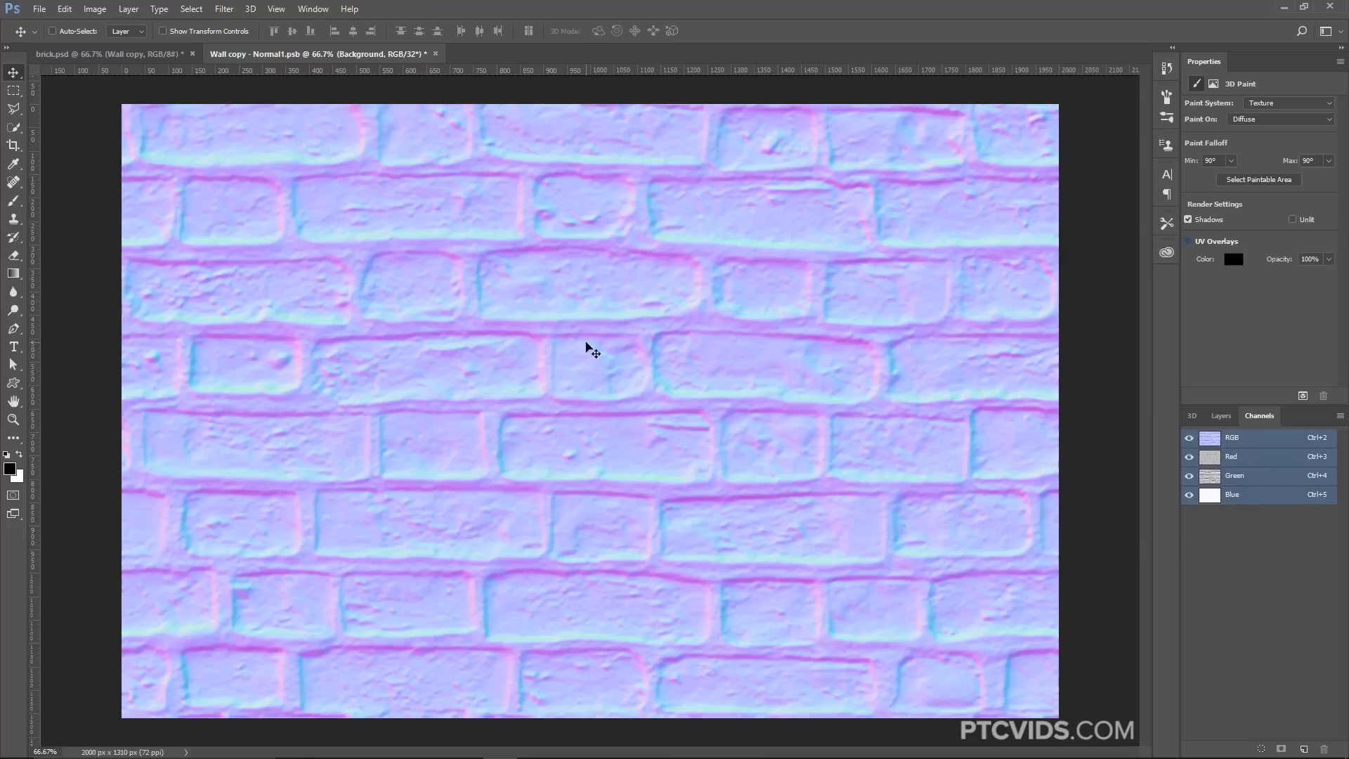
left_click(435, 55)
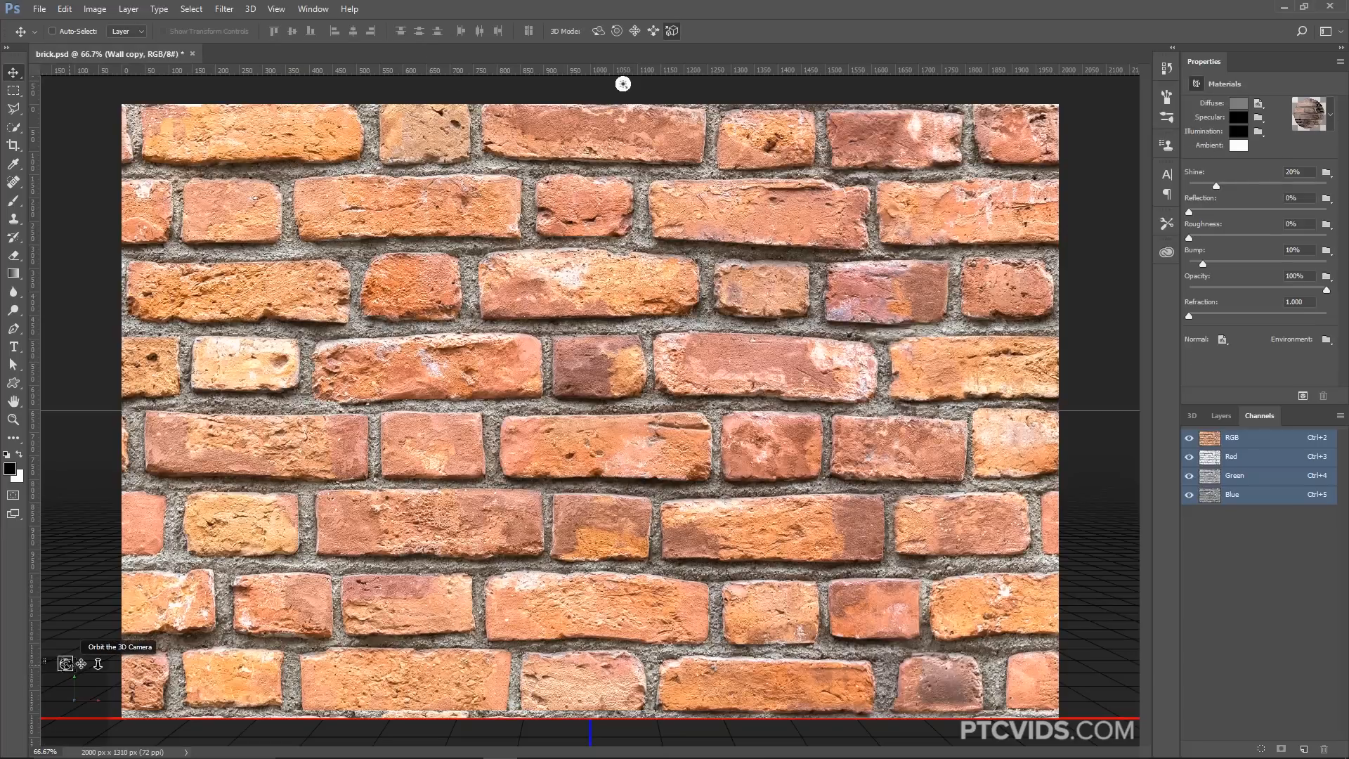
Hide the Wall layer and test-render a rectangular area of the 3D brick wall seen at an angle
left_click_drag(65, 663, 95, 665)
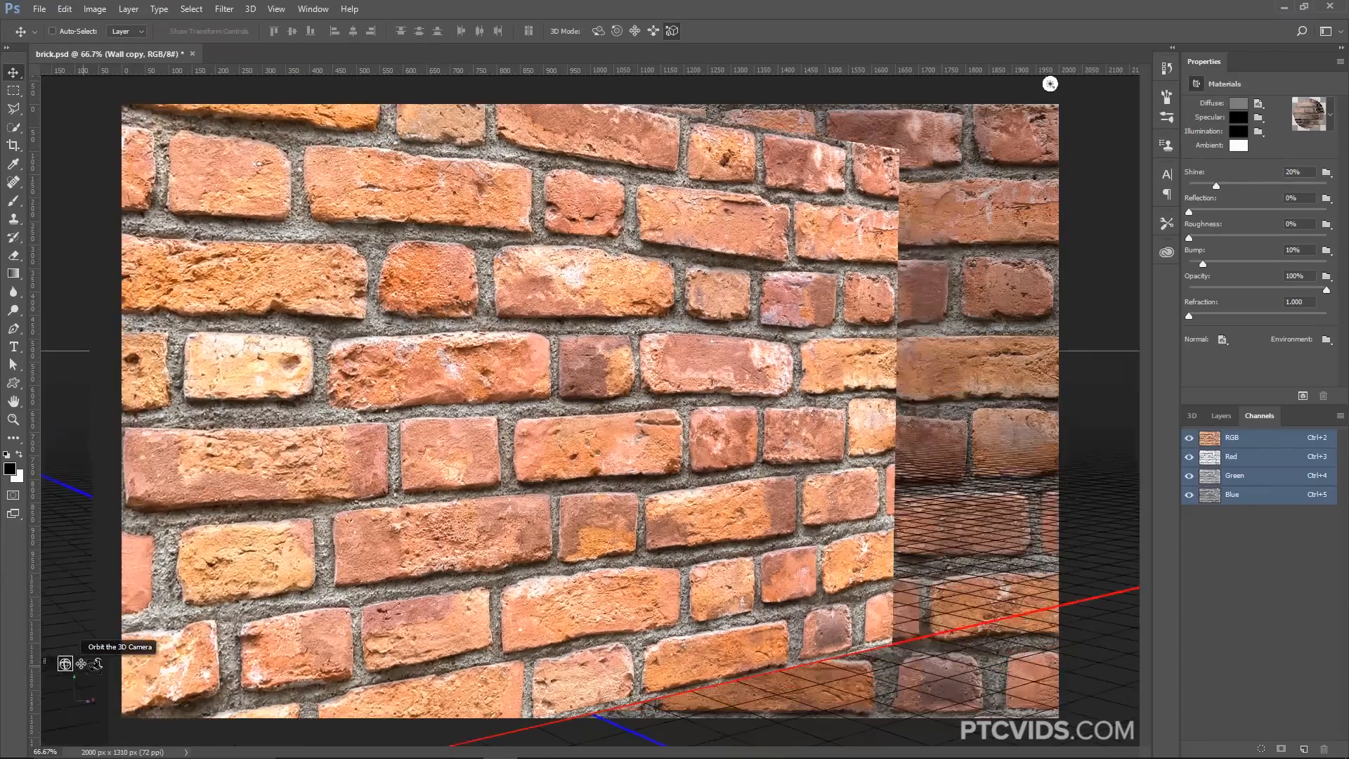
left_click(1220, 416)
left_click(1192, 585)
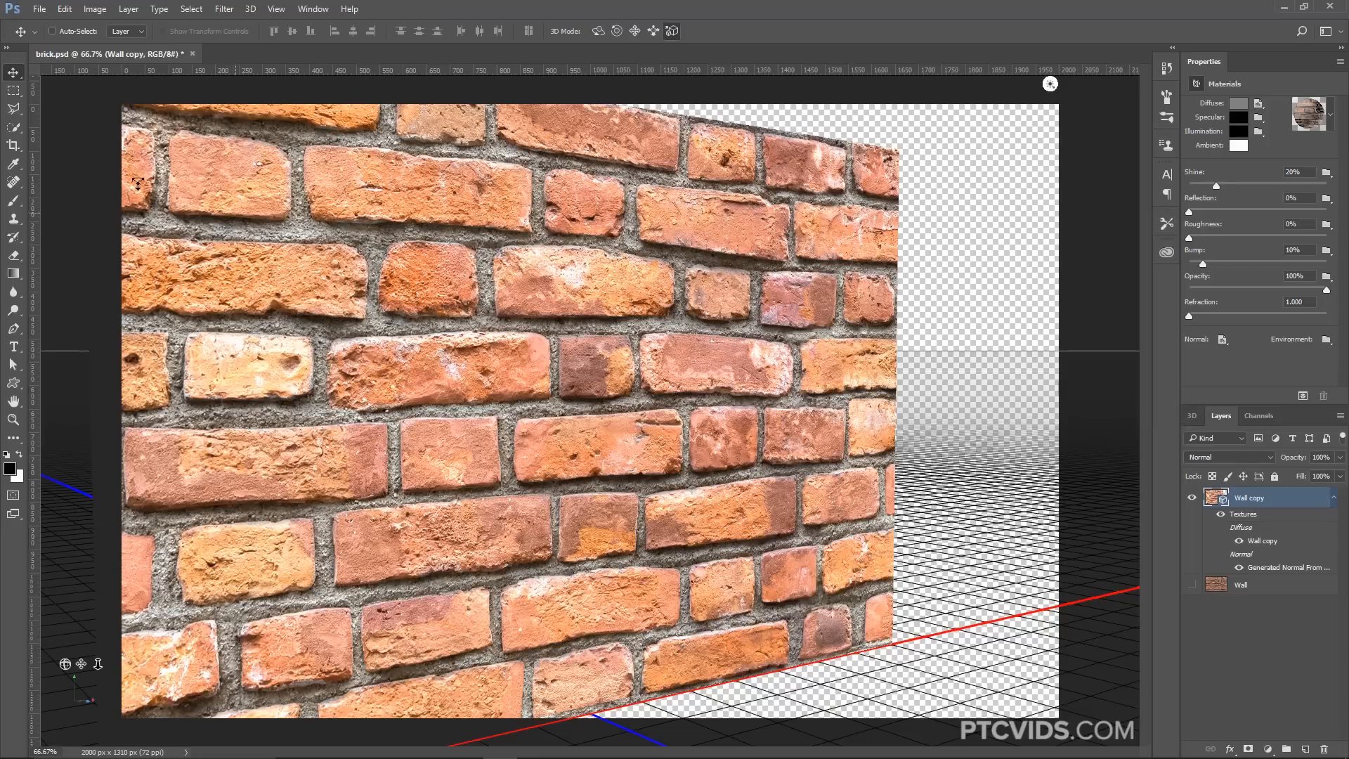
left_click(15, 94)
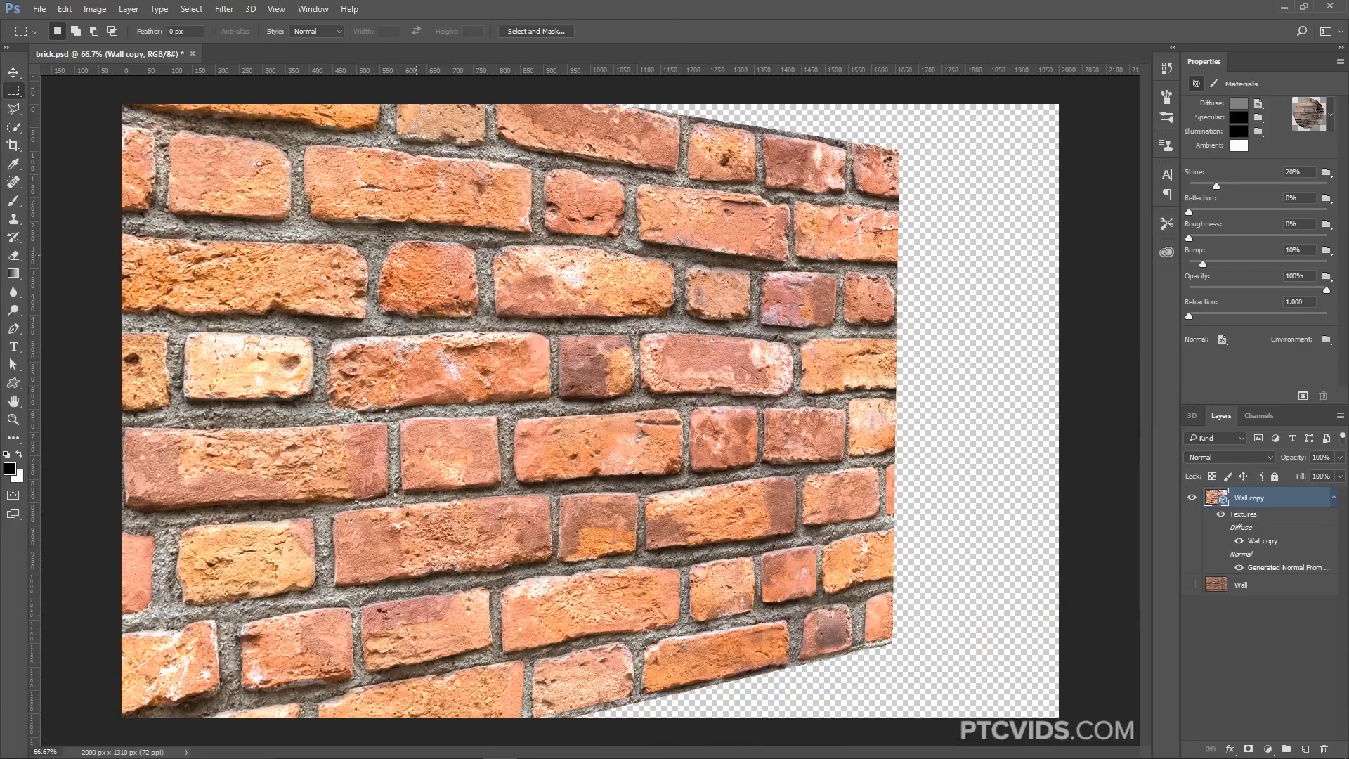
left_click_drag(585, 436, 579, 441)
left_click(1303, 396)
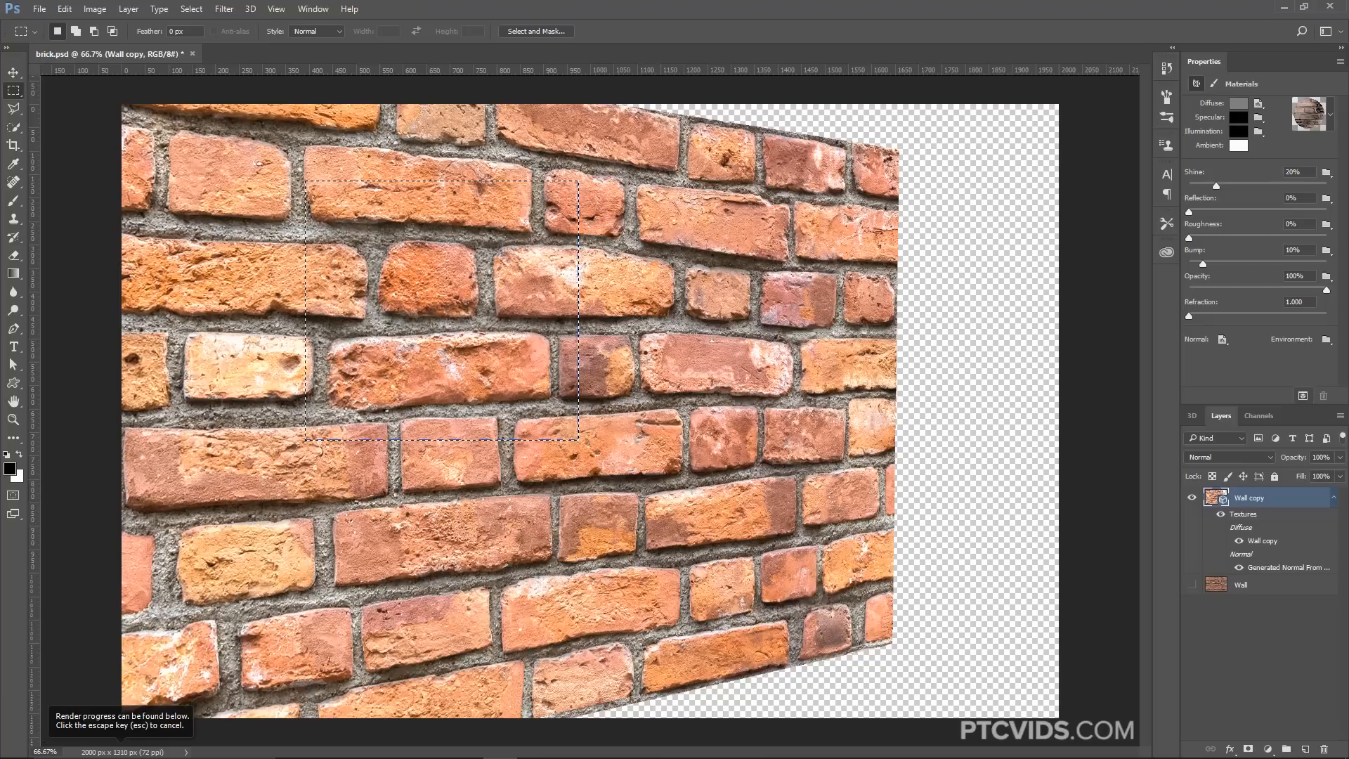
left_click(511, 297)
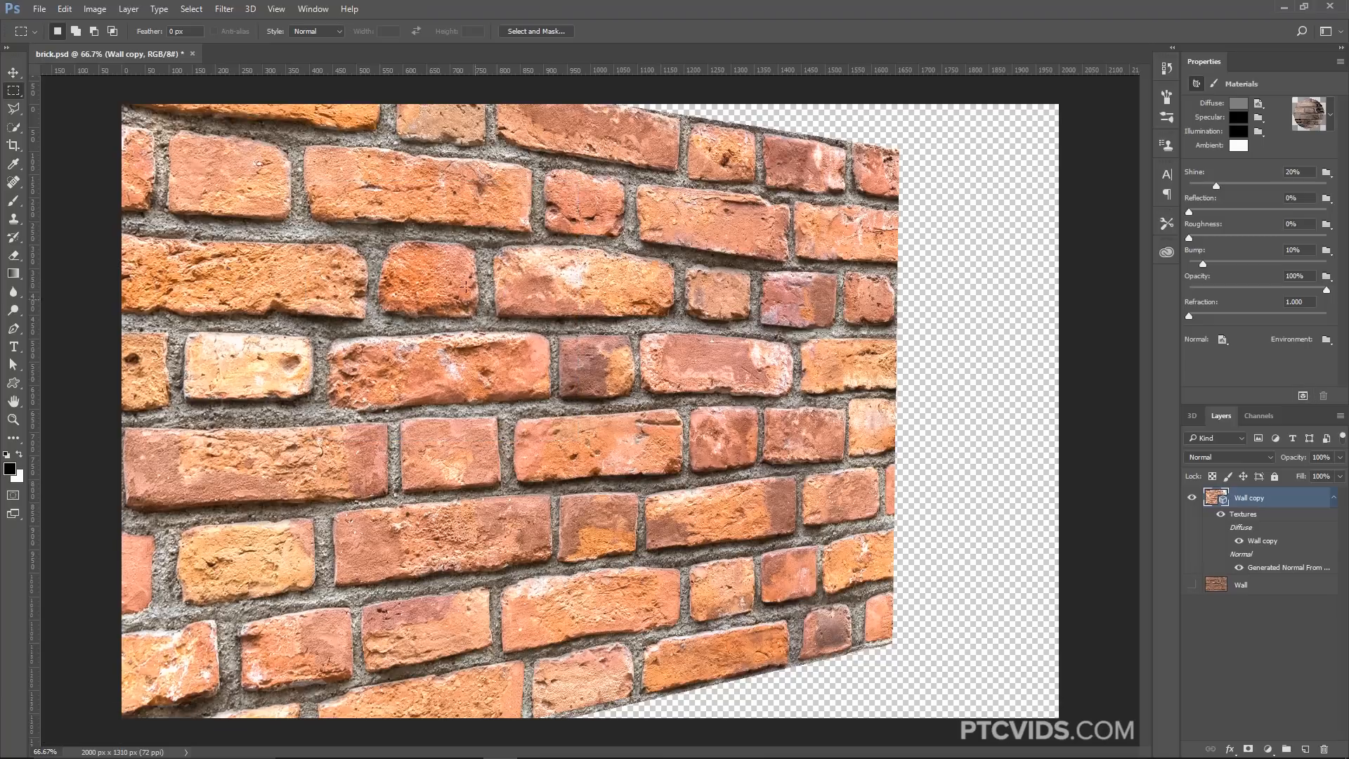
Re-aim Infinite Light 1 to shine down on the wall, adjusting it from the angled view and from a side view
double_click(1219, 501)
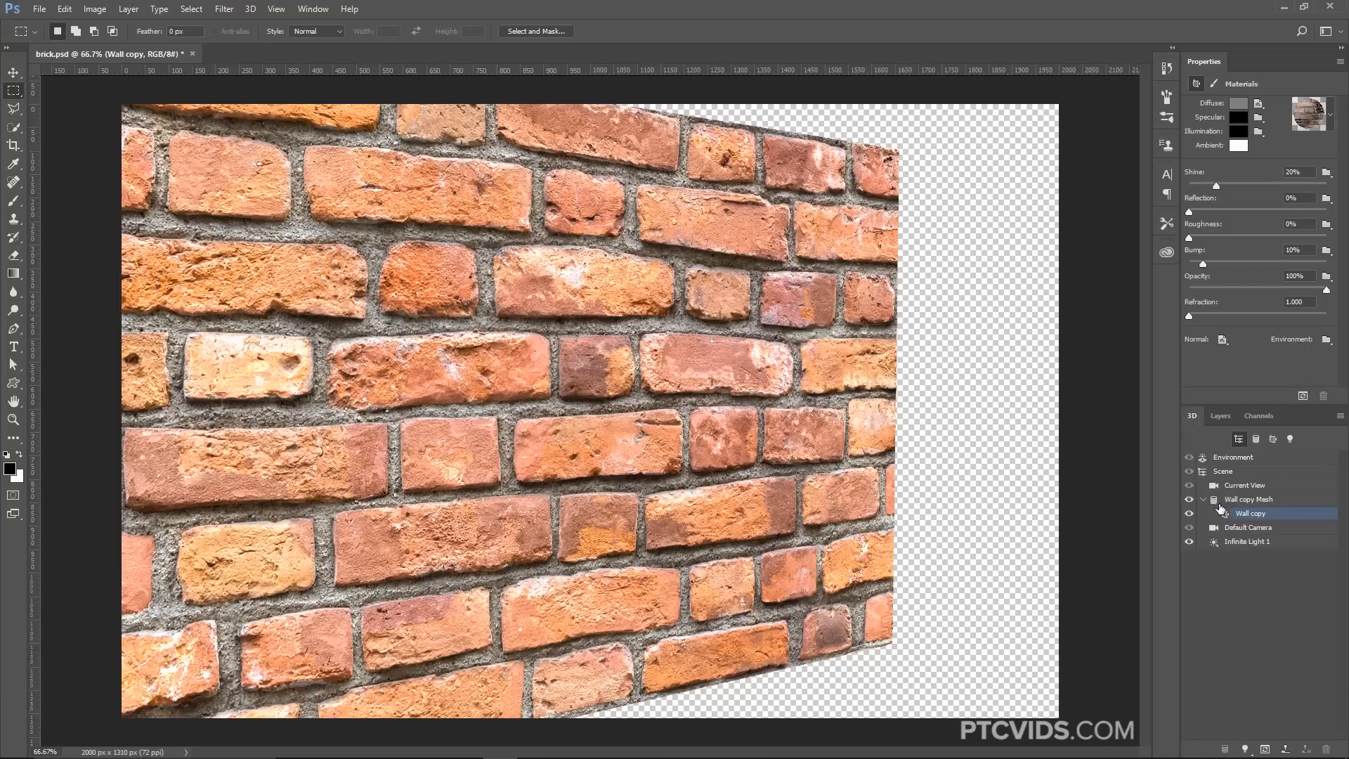
left_click(1240, 545)
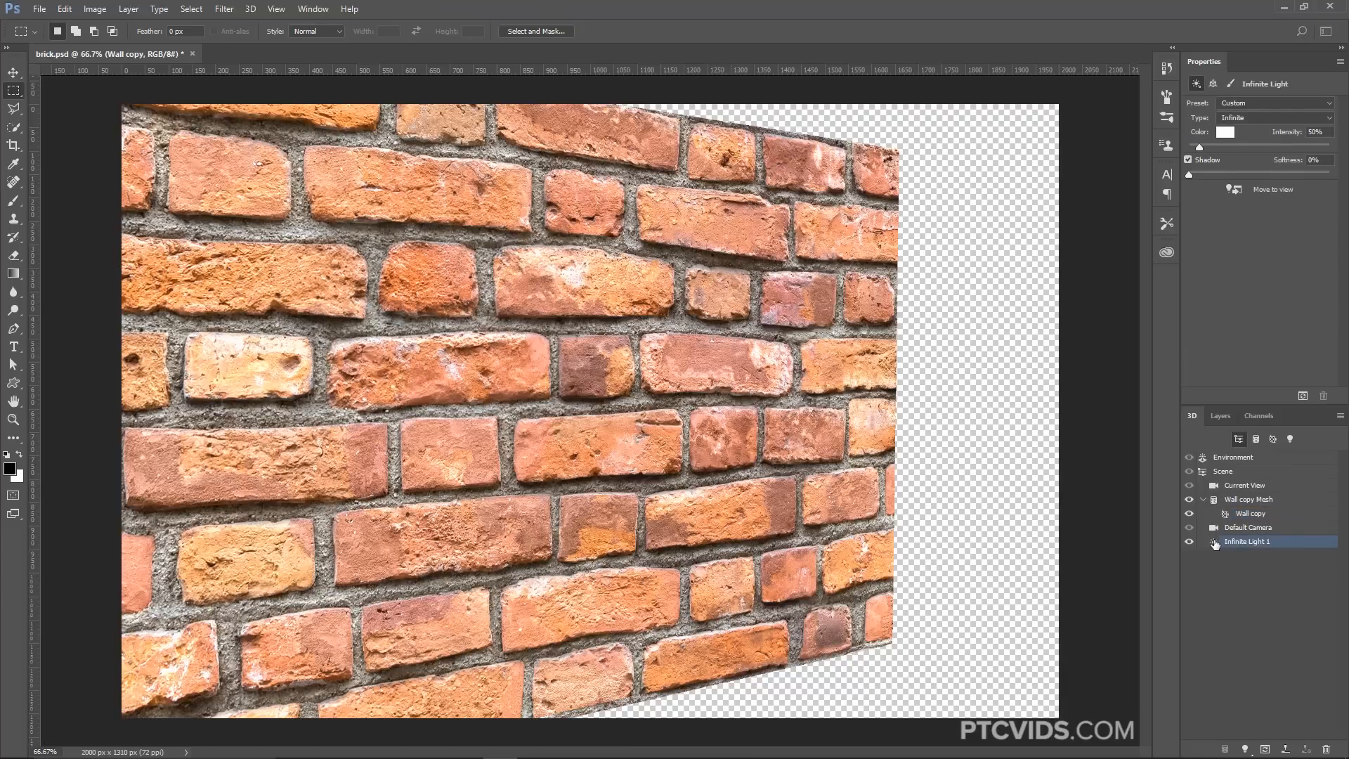
key("v")
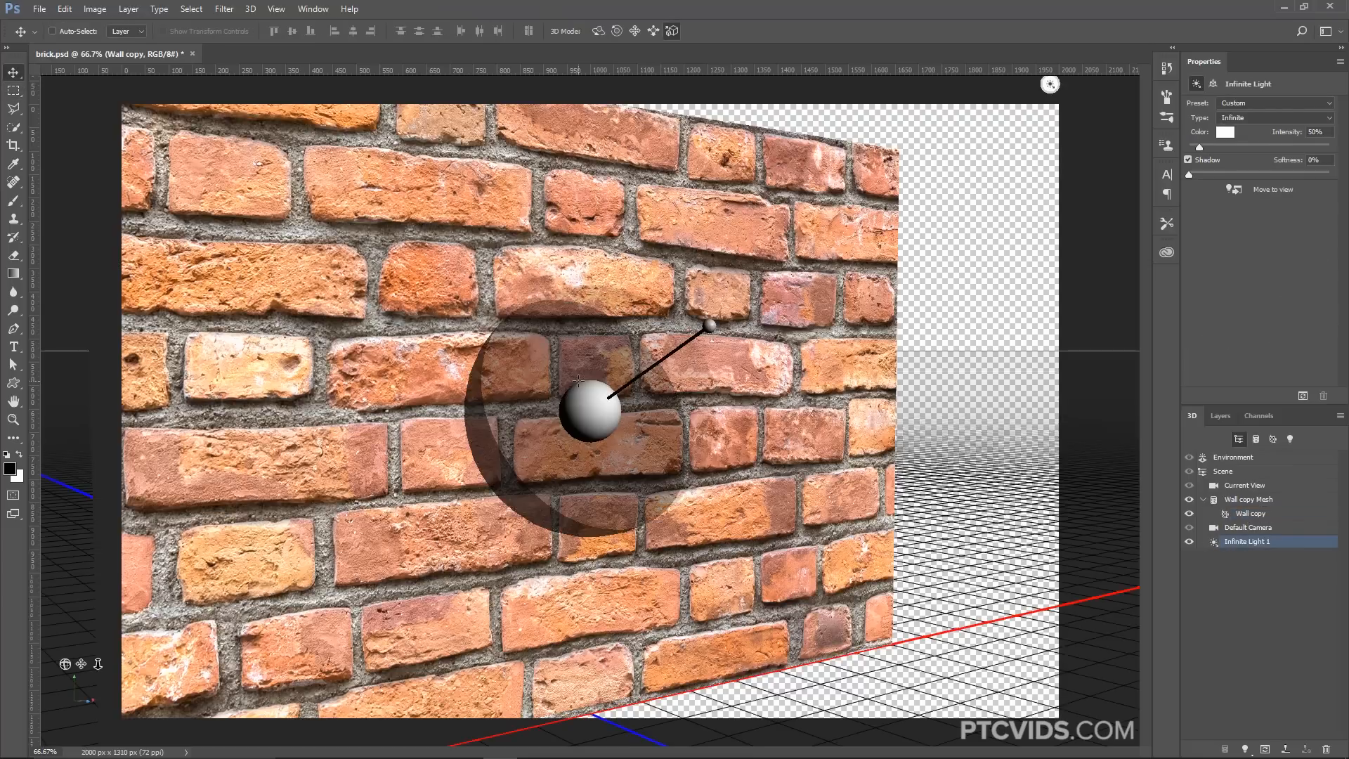
left_click_drag(701, 331, 714, 298)
left_click_drag(499, 233, 594, 321)
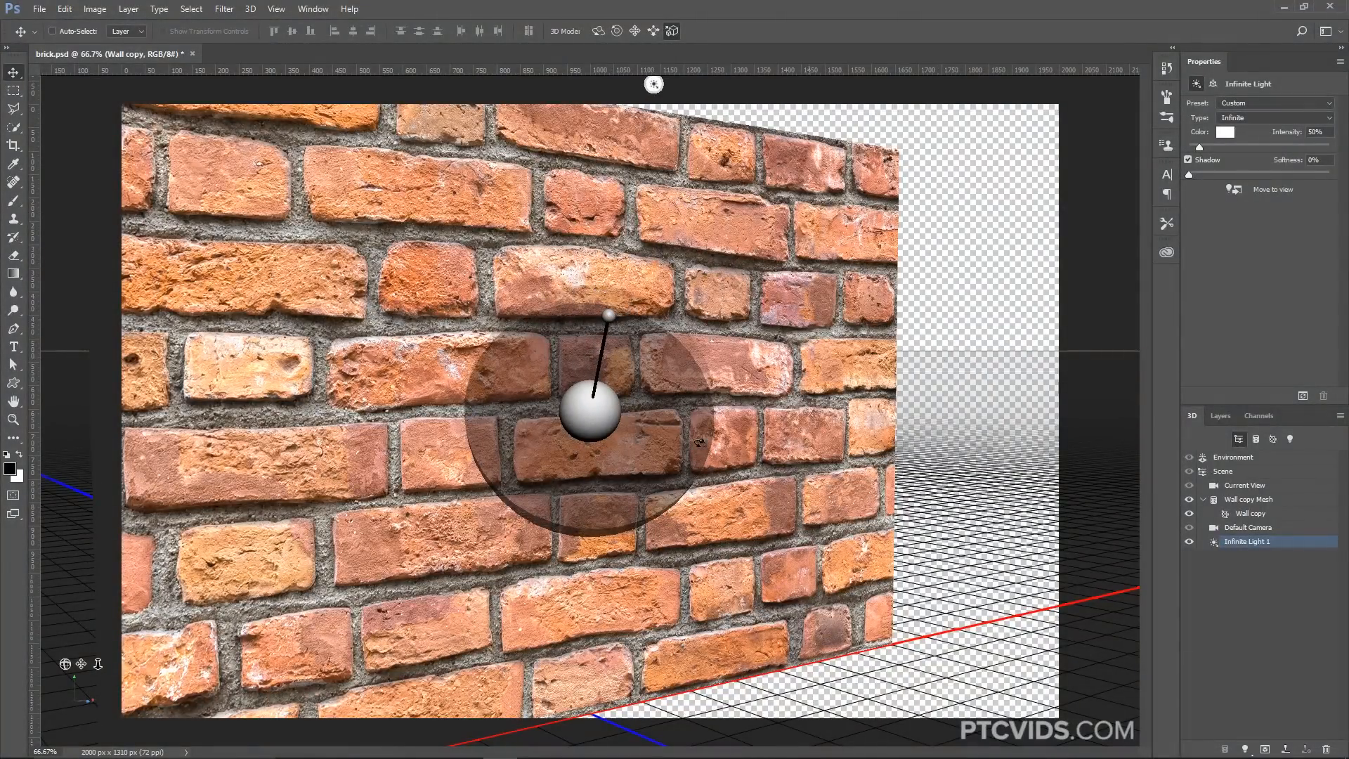
mouse_move(66, 664)
left_mouse_down()
mouse_move(102, 669)
mouse_move(78, 666)
left_mouse_up()
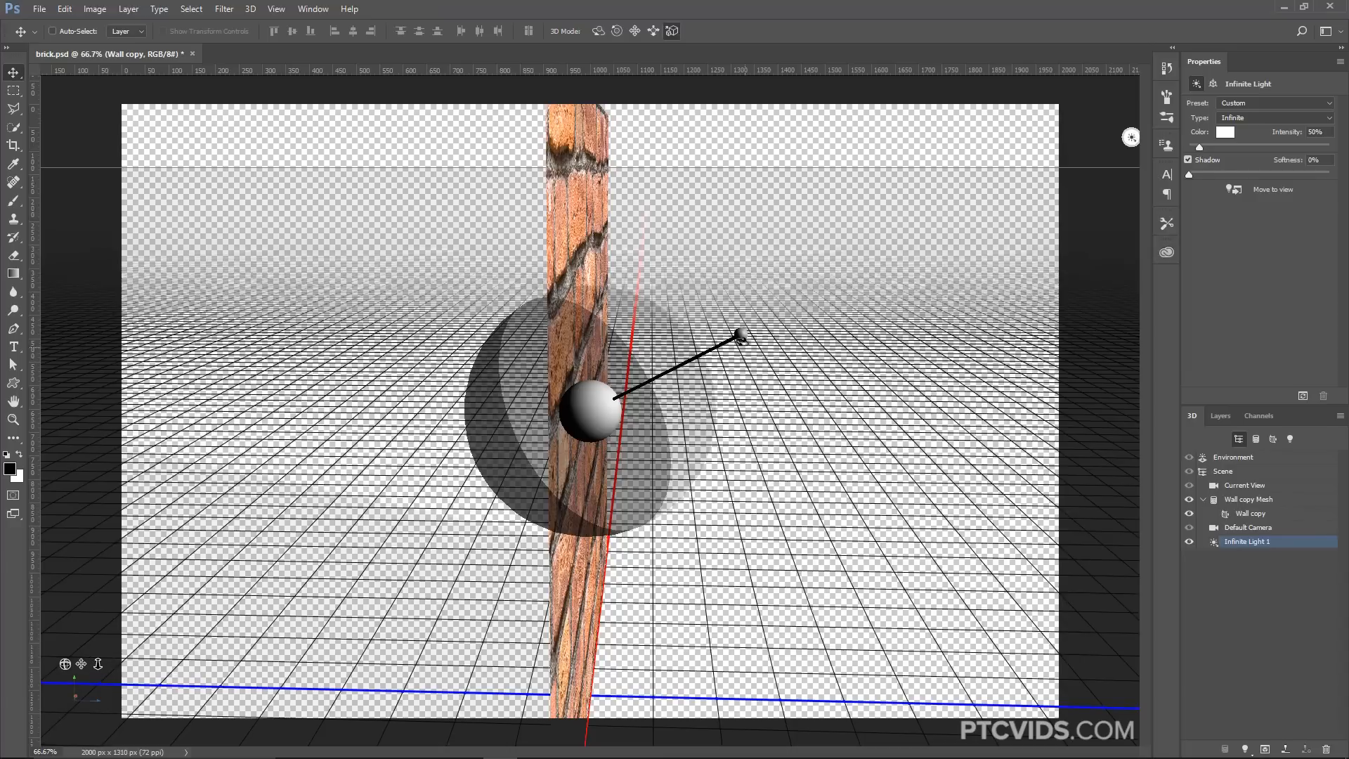
mouse_move(741, 335)
left_mouse_down()
mouse_move(703, 367)
mouse_move(795, 211)
mouse_move(710, 356)
mouse_move(549, 222)
left_mouse_up()
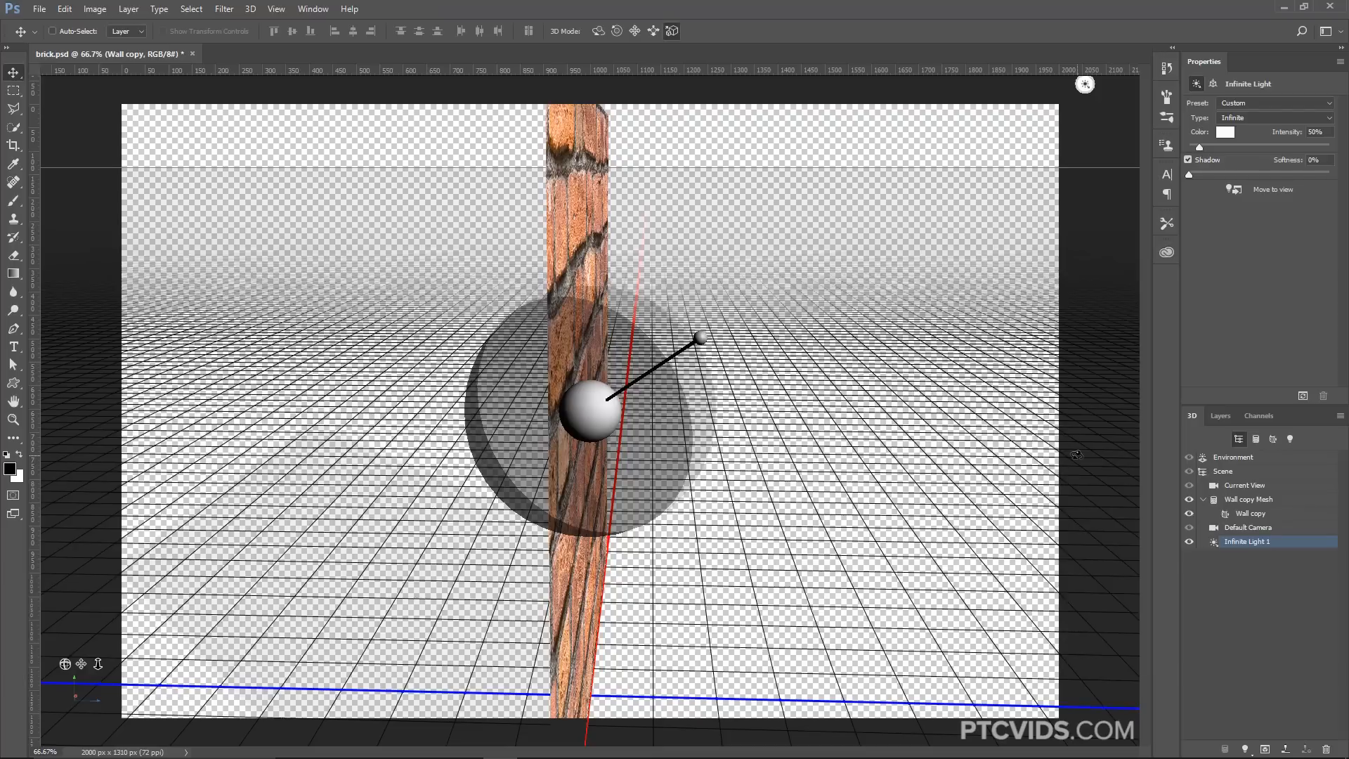
Show the Wall layer again and replace the 3D Wall copy layer with a fresh duplicate of Wall
left_click(1221, 417)
left_click(1192, 585)
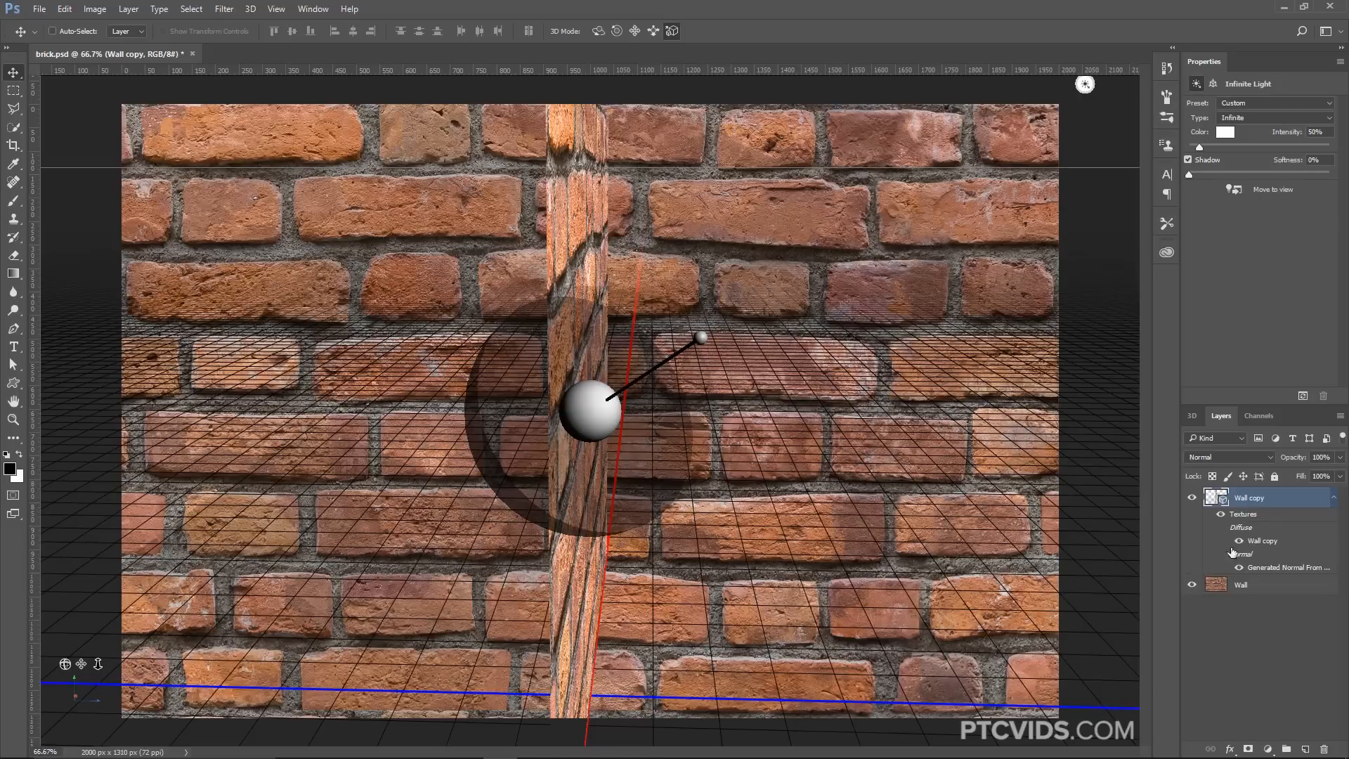
left_click_drag(1219, 500, 1318, 749)
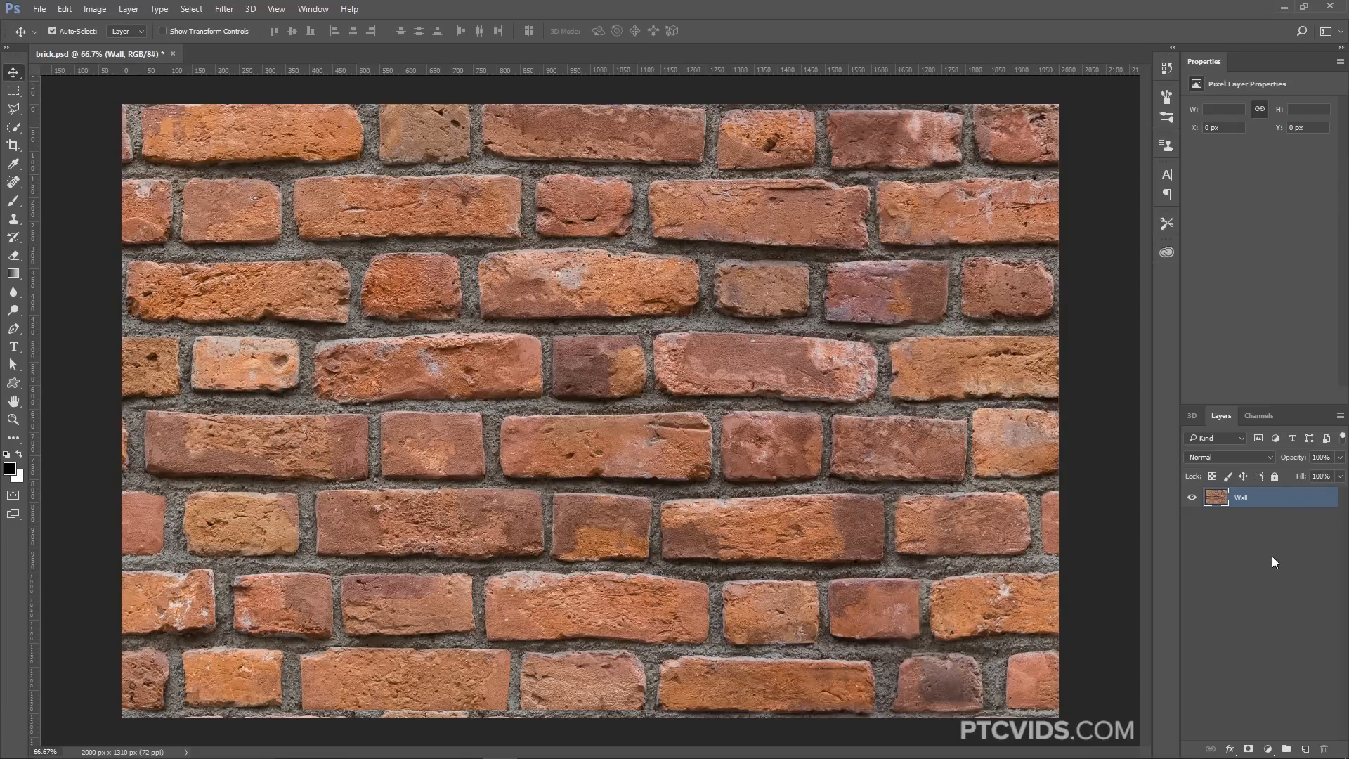
key("ctrl+j")
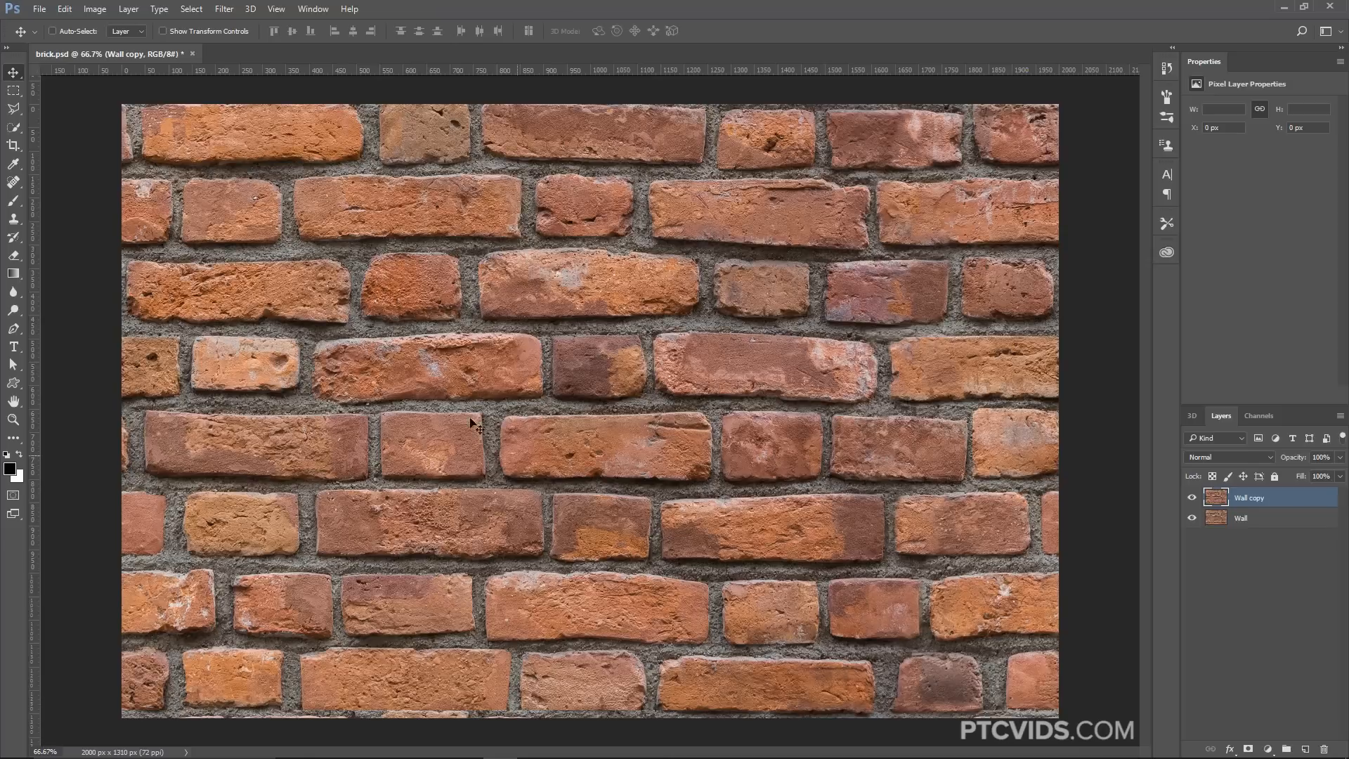
Generate a bump map on the Wall copy layer with Blur 4.8, Detail Scale 100% and contrast Low 43%, Medium 35%, High 70%
left_click(224, 8)
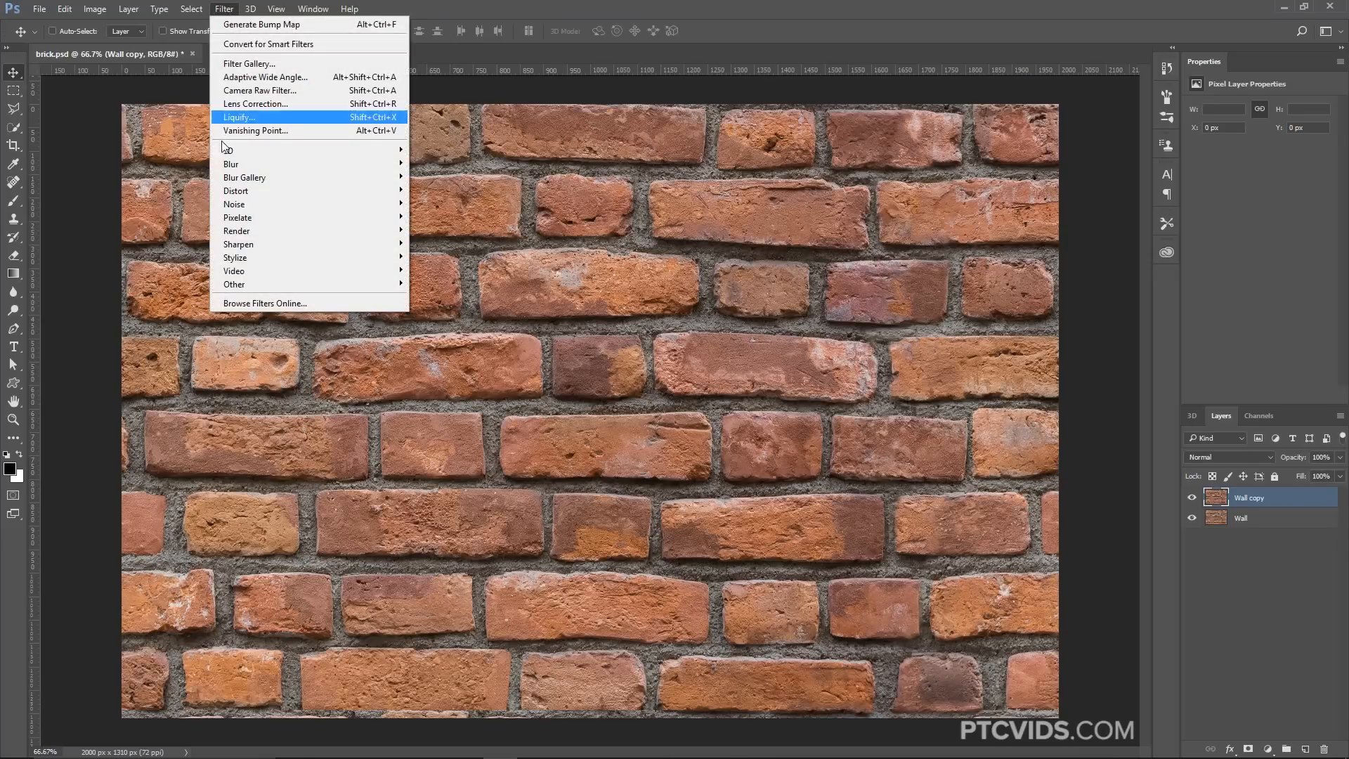
mouse_move(226, 151)
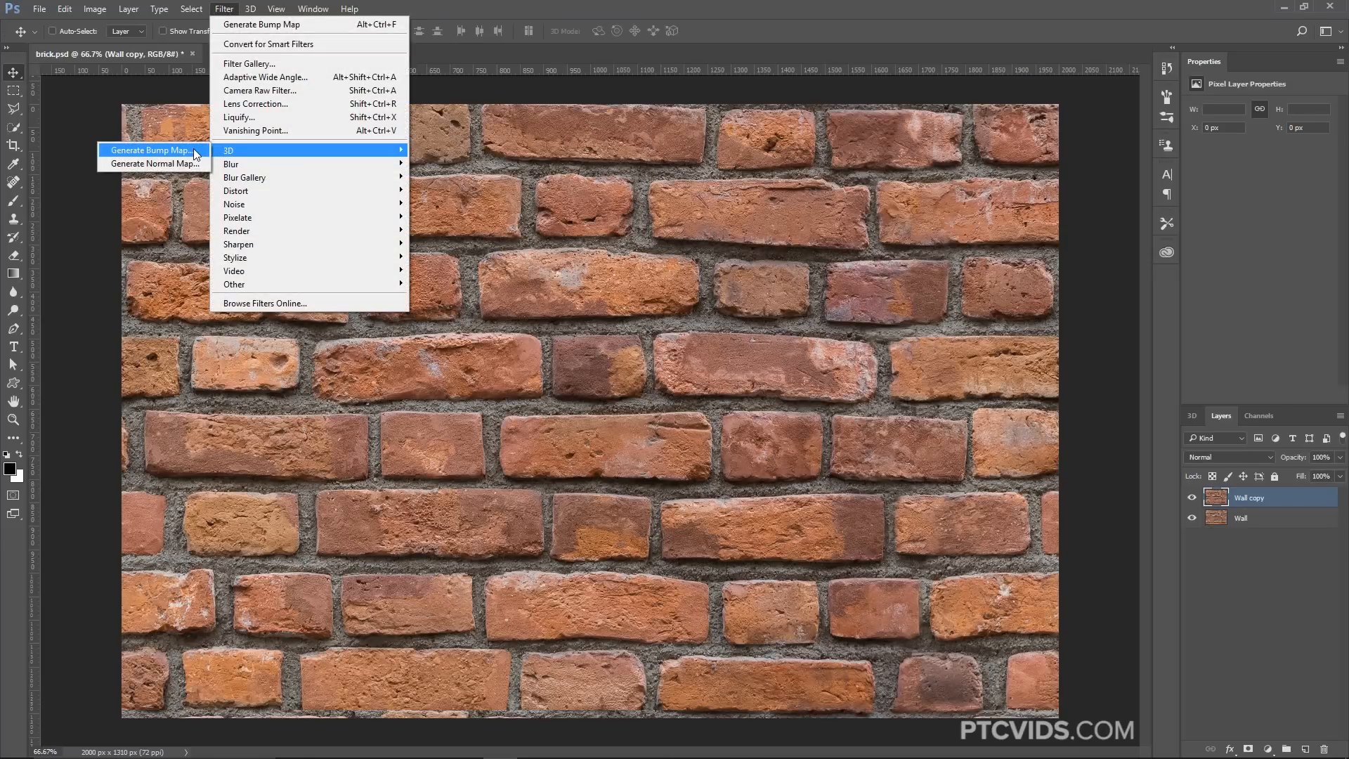
left_click(196, 151)
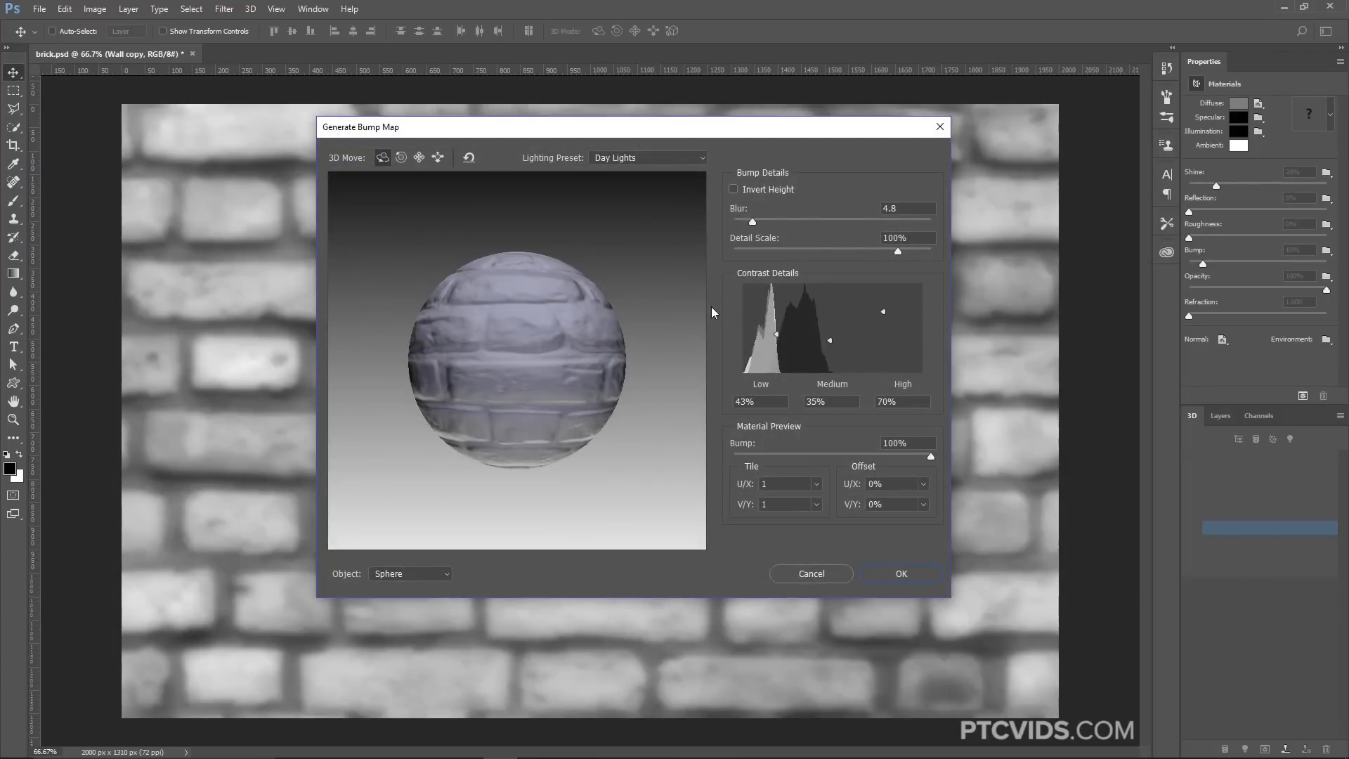
left_click(899, 574)
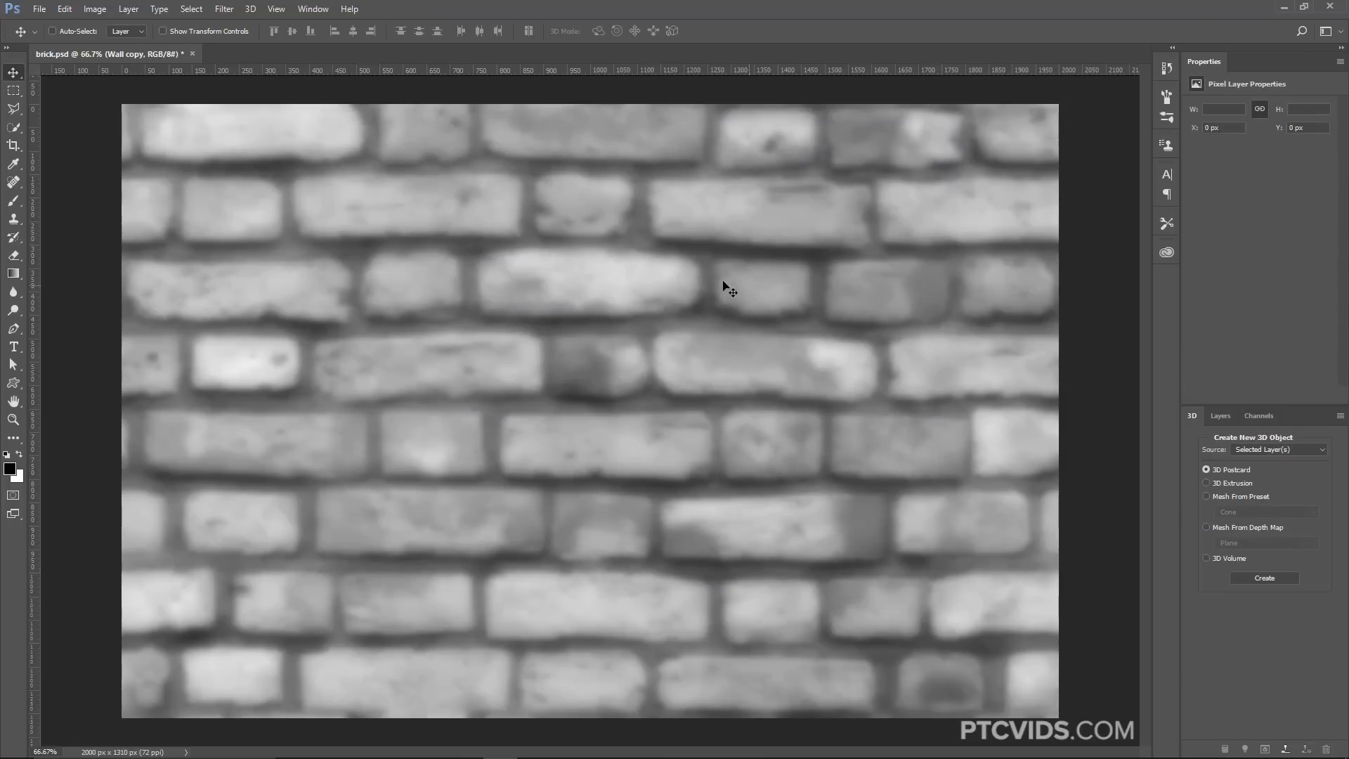
Apply Levels to the bump map with input black point 50, midtone 0.82 and white point 255
left_click(90, 9)
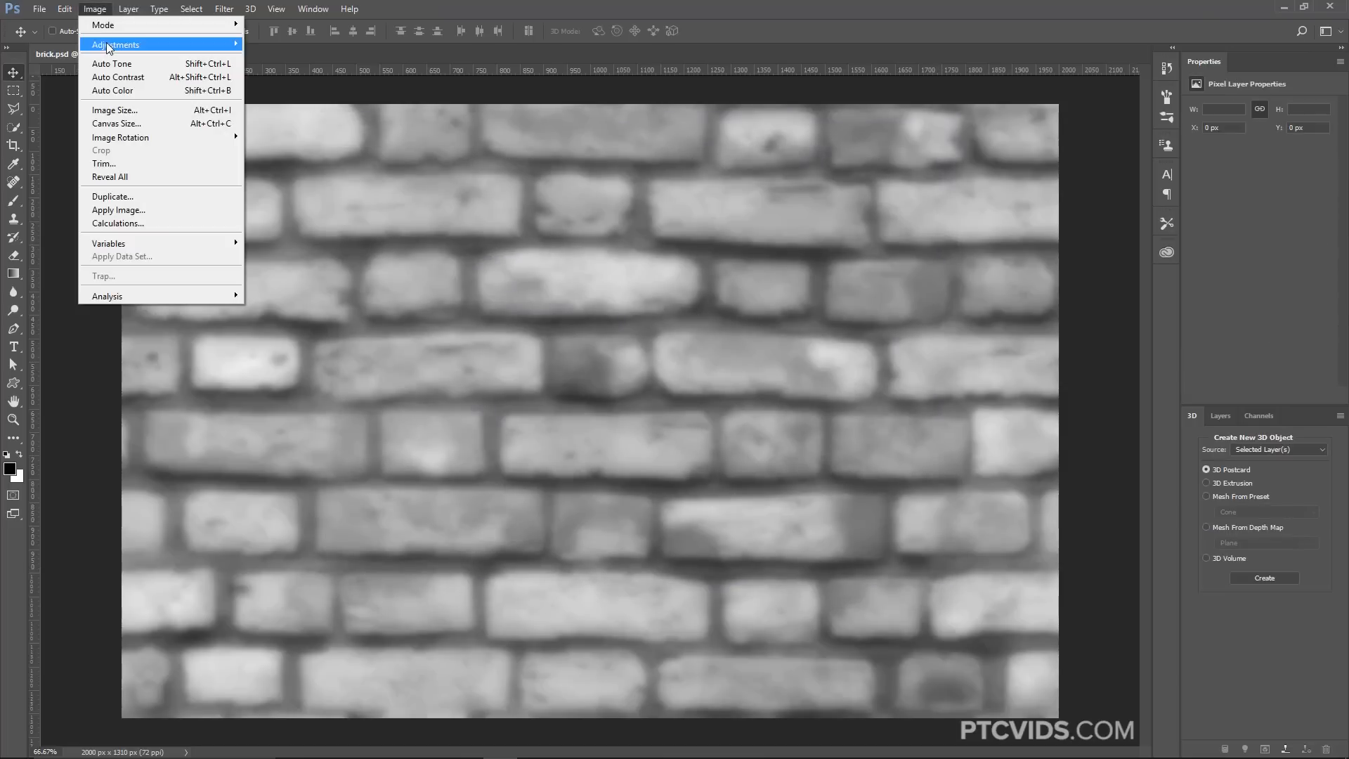
mouse_move(113, 45)
left_click(281, 58)
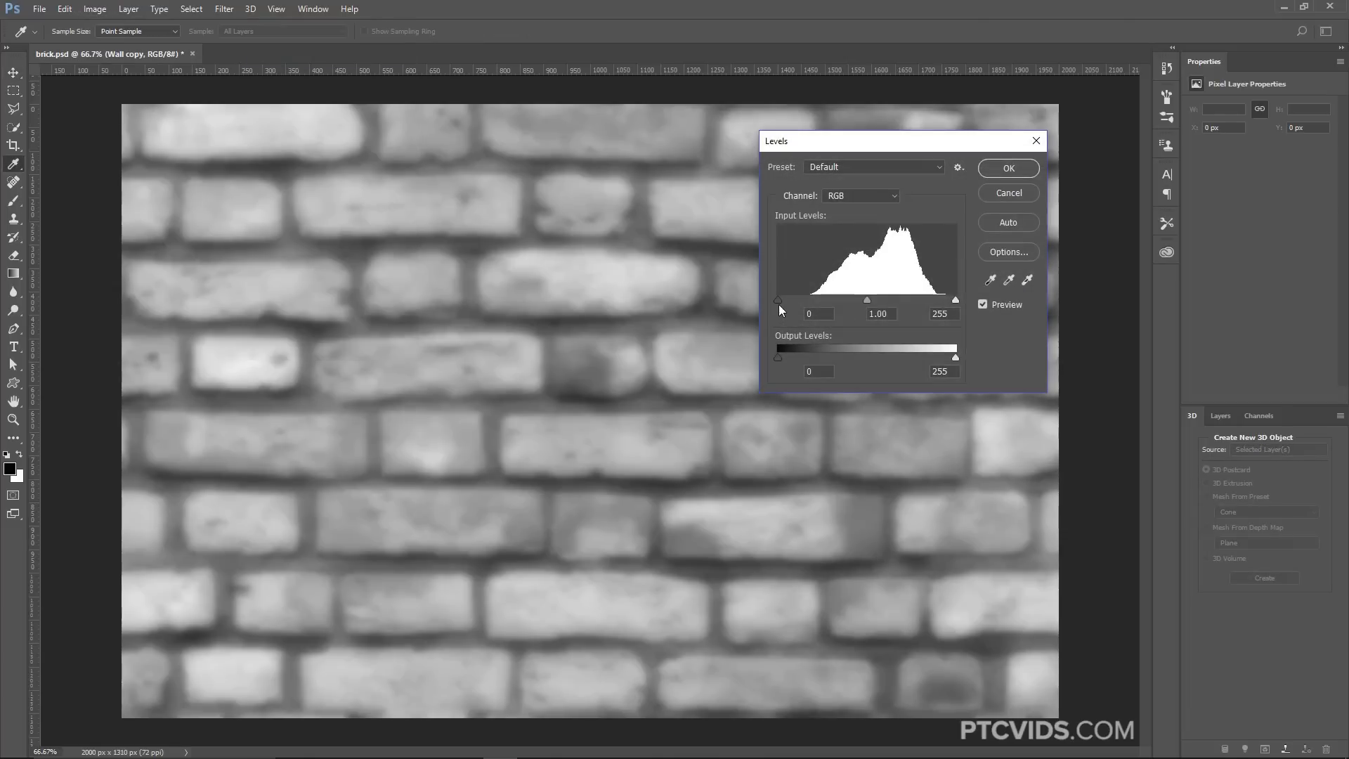
left_click_drag(778, 300, 813, 302)
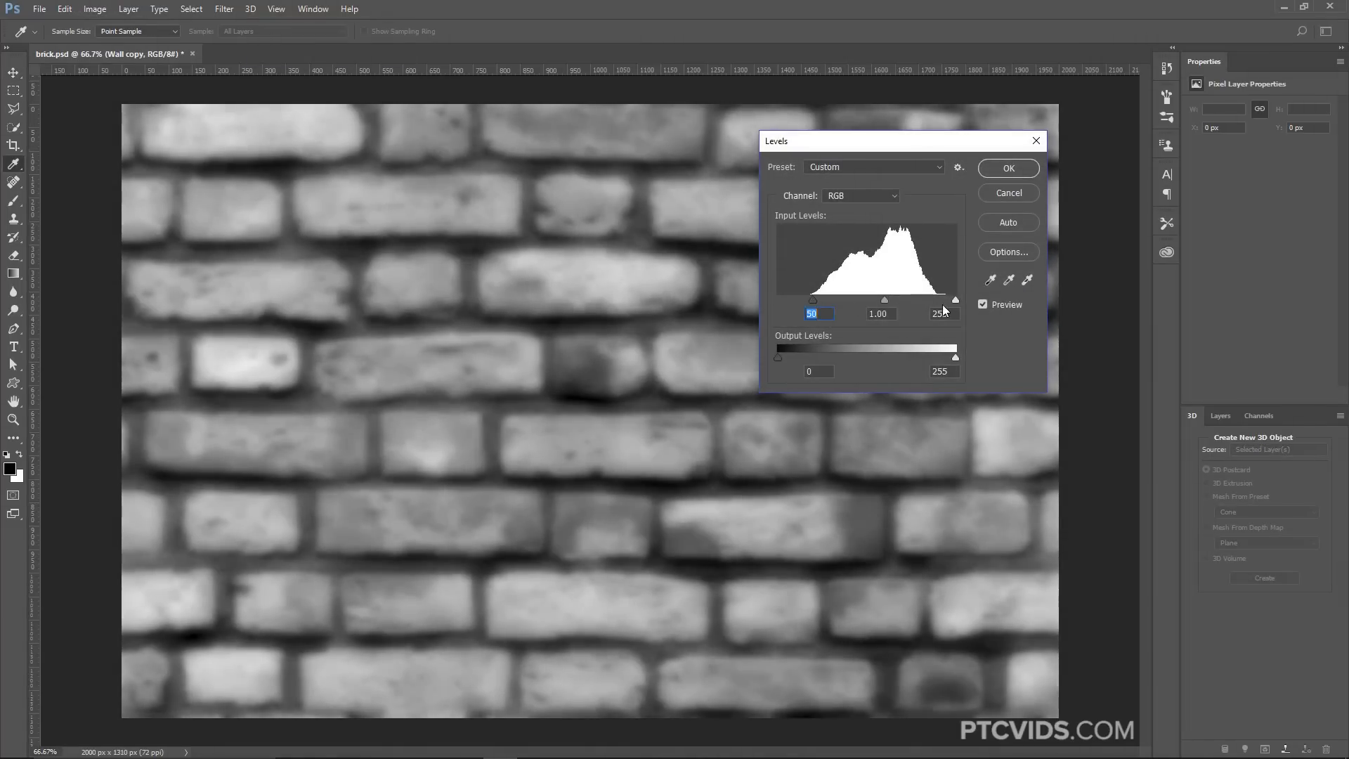
mouse_move(956, 300)
left_mouse_down()
mouse_move(899, 300)
mouse_move(967, 301)
left_mouse_up()
left_click_drag(885, 301, 895, 302)
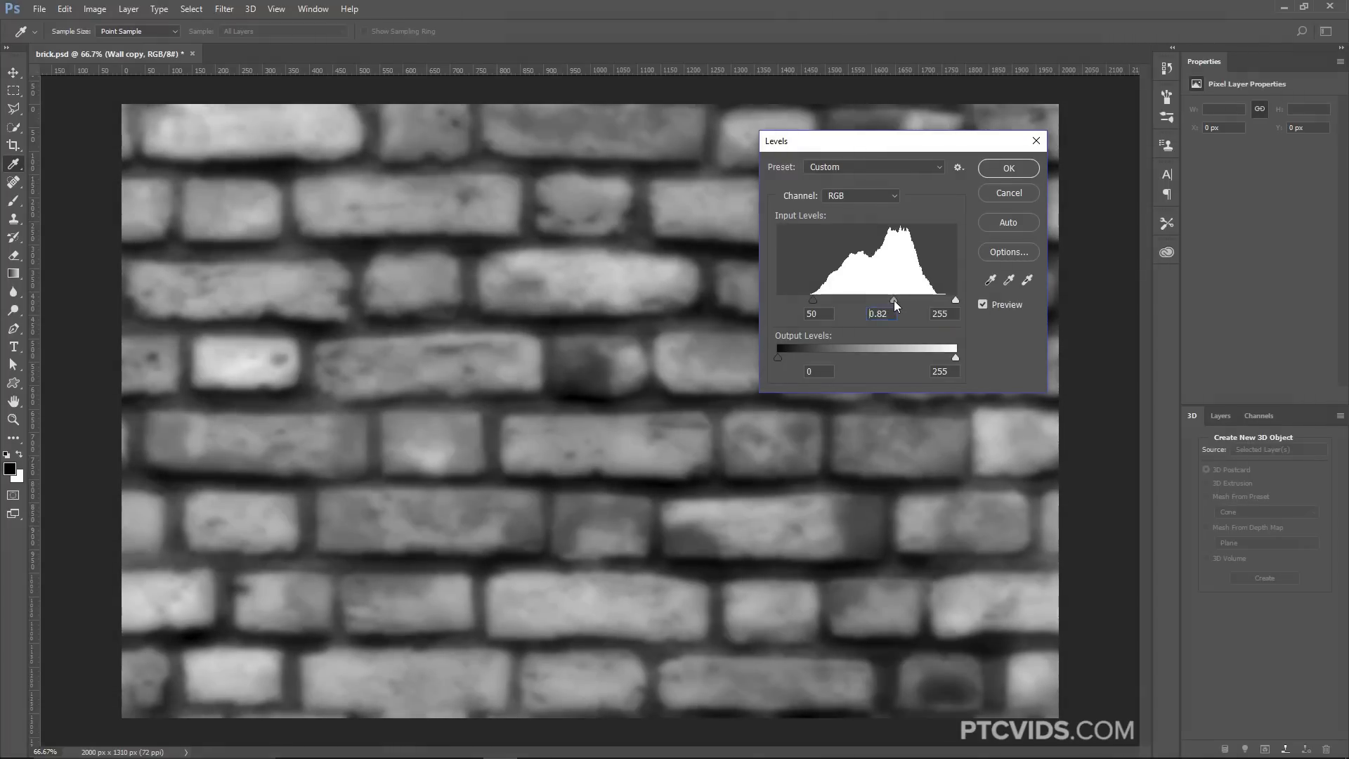
left_click(1008, 169)
key("v")
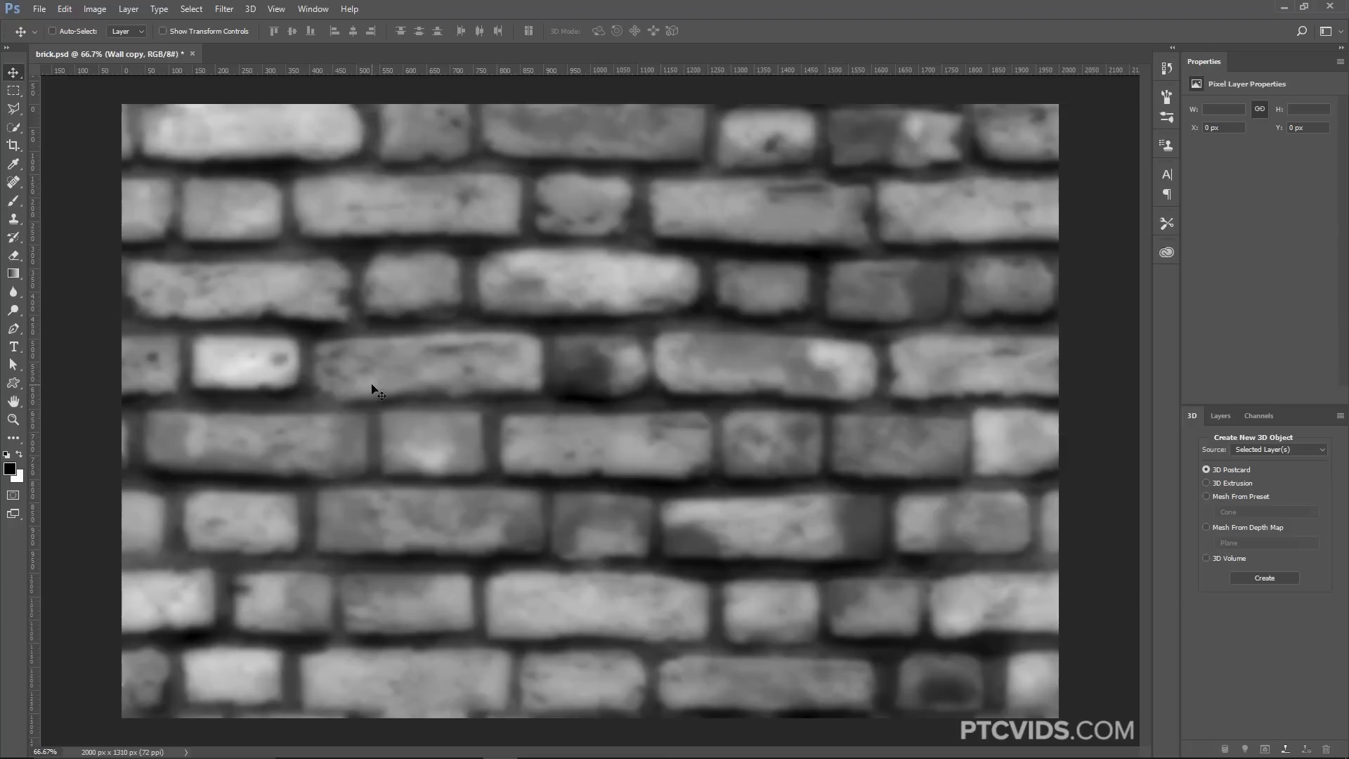
Darken the mortar lines between the lower brick rows using the Burn tool at size 60, Range Shadows and Exposure 50%
left_click(19, 313)
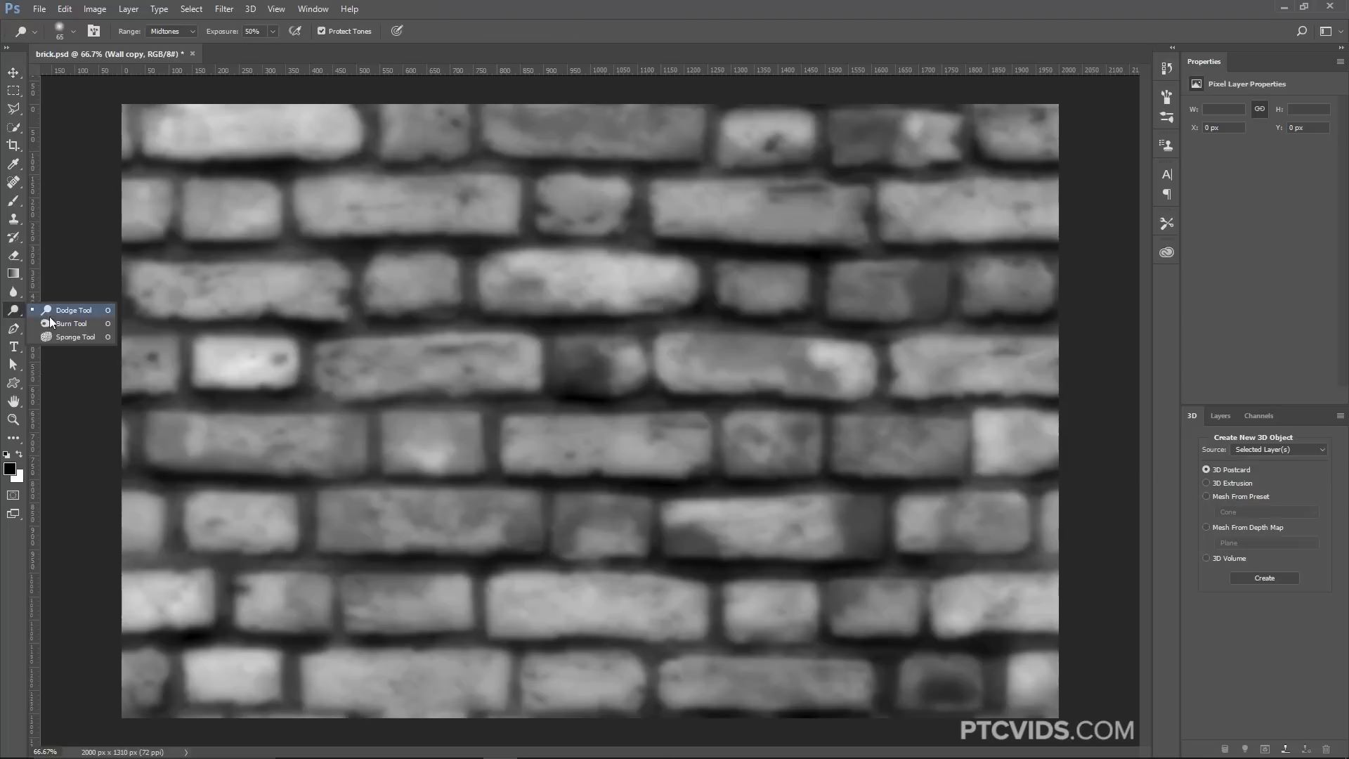
left_click(65, 325)
mouse_move(138, 405)
left_mouse_down()
mouse_move(799, 398)
mouse_move(723, 400)
mouse_move(728, 476)
left_mouse_up()
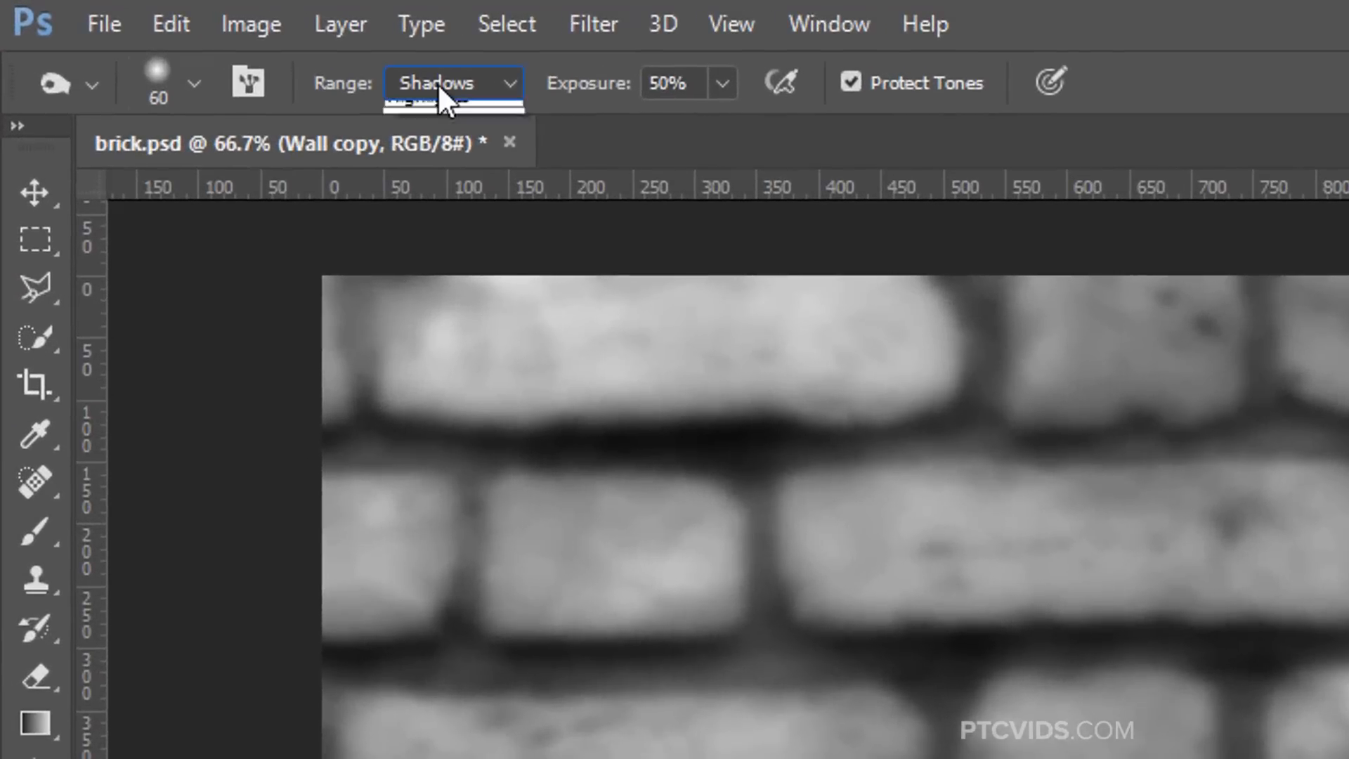
left_click(171, 34)
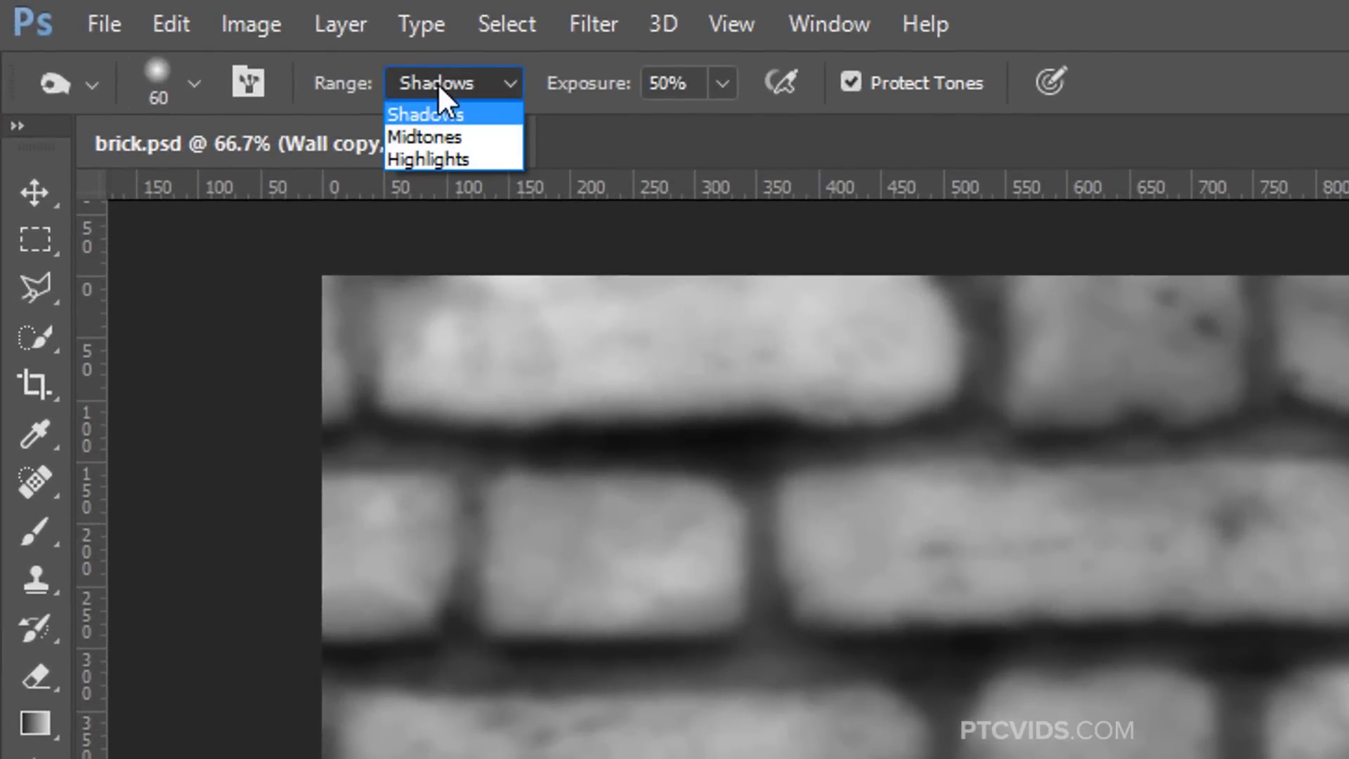
left_click(171, 34)
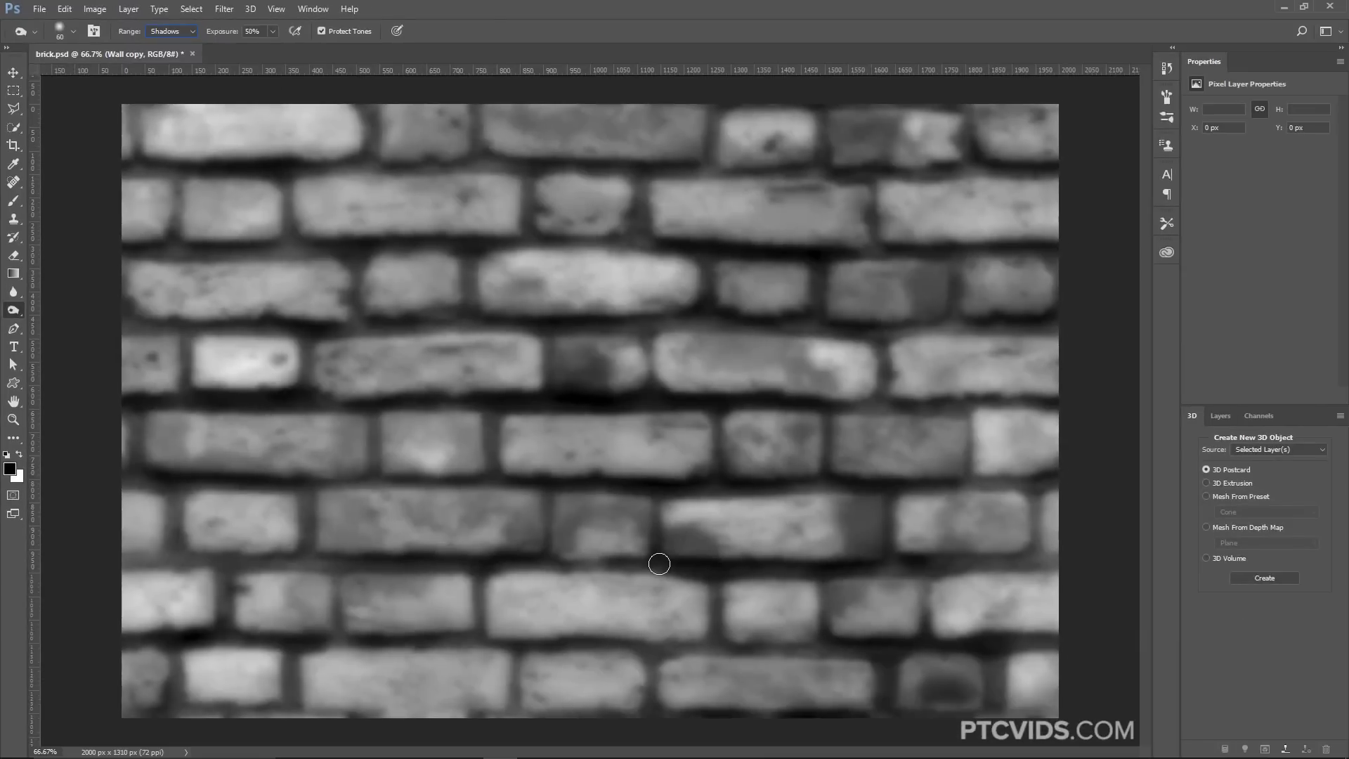
mouse_move(659, 563)
left_mouse_down()
mouse_move(106, 565)
mouse_move(175, 553)
mouse_move(171, 475)
mouse_move(133, 481)
mouse_move(190, 483)
mouse_move(216, 634)
mouse_move(300, 630)
mouse_move(336, 605)
mouse_move(305, 565)
mouse_move(475, 601)
mouse_move(483, 576)
mouse_move(475, 644)
mouse_move(859, 655)
mouse_move(878, 708)
mouse_move(785, 566)
left_mouse_up()
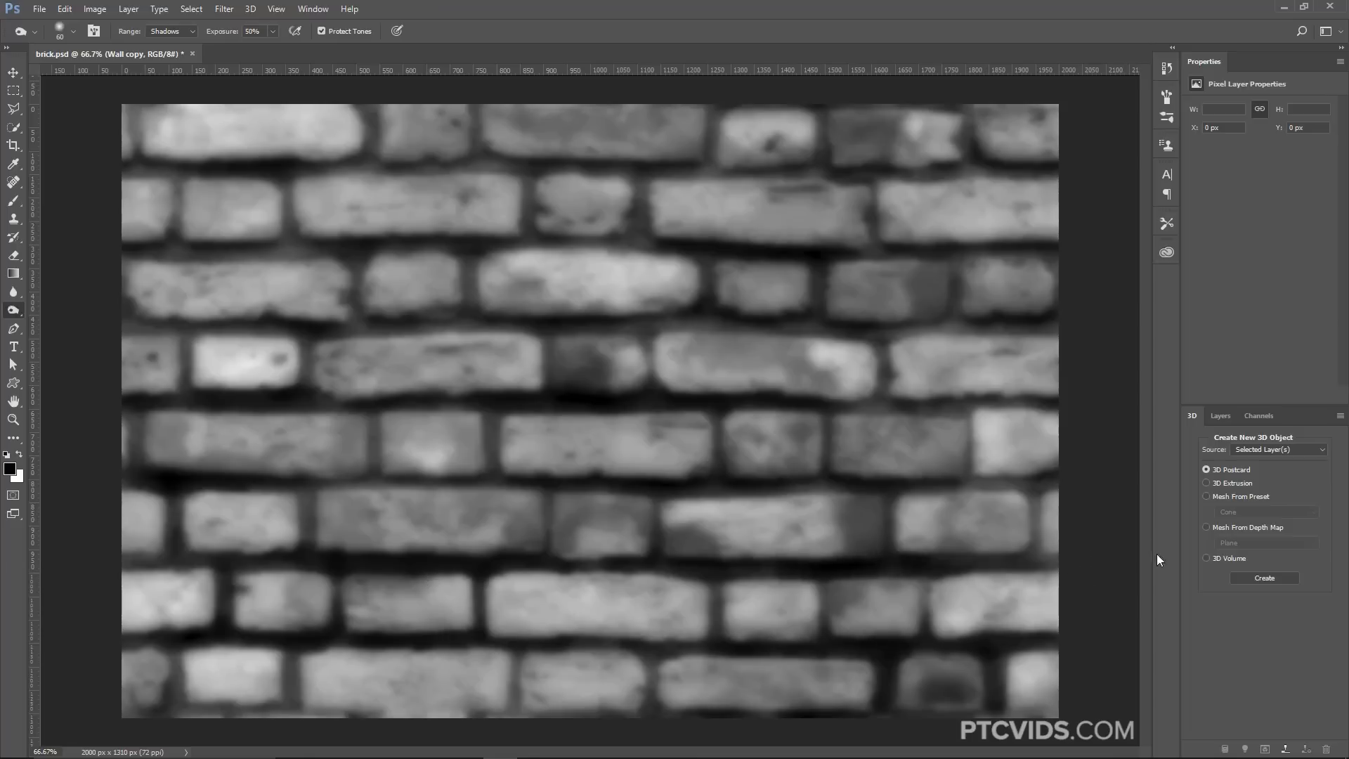
mouse_move(1058, 559)
left_mouse_down()
mouse_move(1051, 482)
mouse_move(681, 487)
mouse_move(647, 577)
mouse_move(922, 410)
mouse_move(1086, 403)
left_mouse_up()
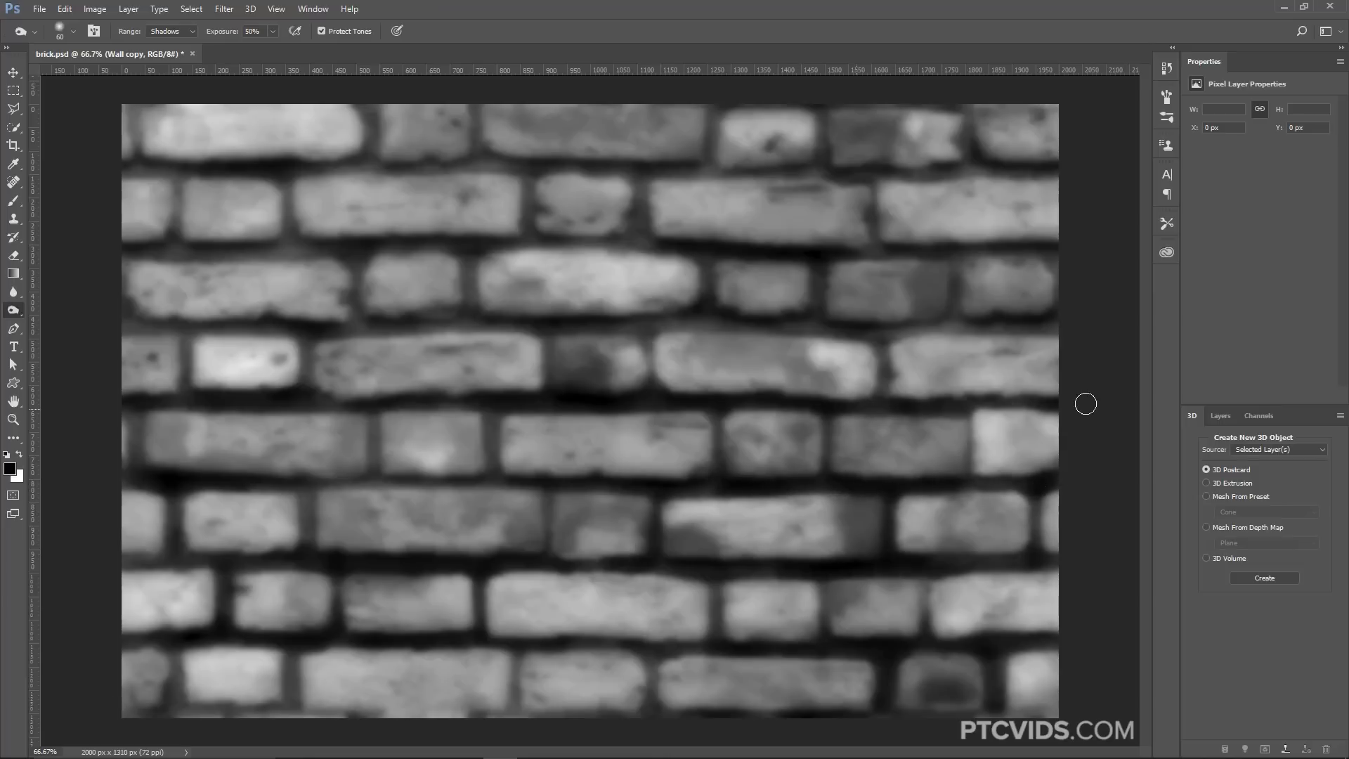
Darken the remaining mortar lines around the bricks across the bump map using the Burn tool at size 60, Range Shadows and Exposure 50%
mouse_move(872, 401)
left_mouse_down()
mouse_move(874, 340)
mouse_move(988, 304)
mouse_move(976, 260)
mouse_move(706, 249)
mouse_move(874, 156)
mouse_move(875, 171)
mouse_move(58, 159)
left_mouse_up()
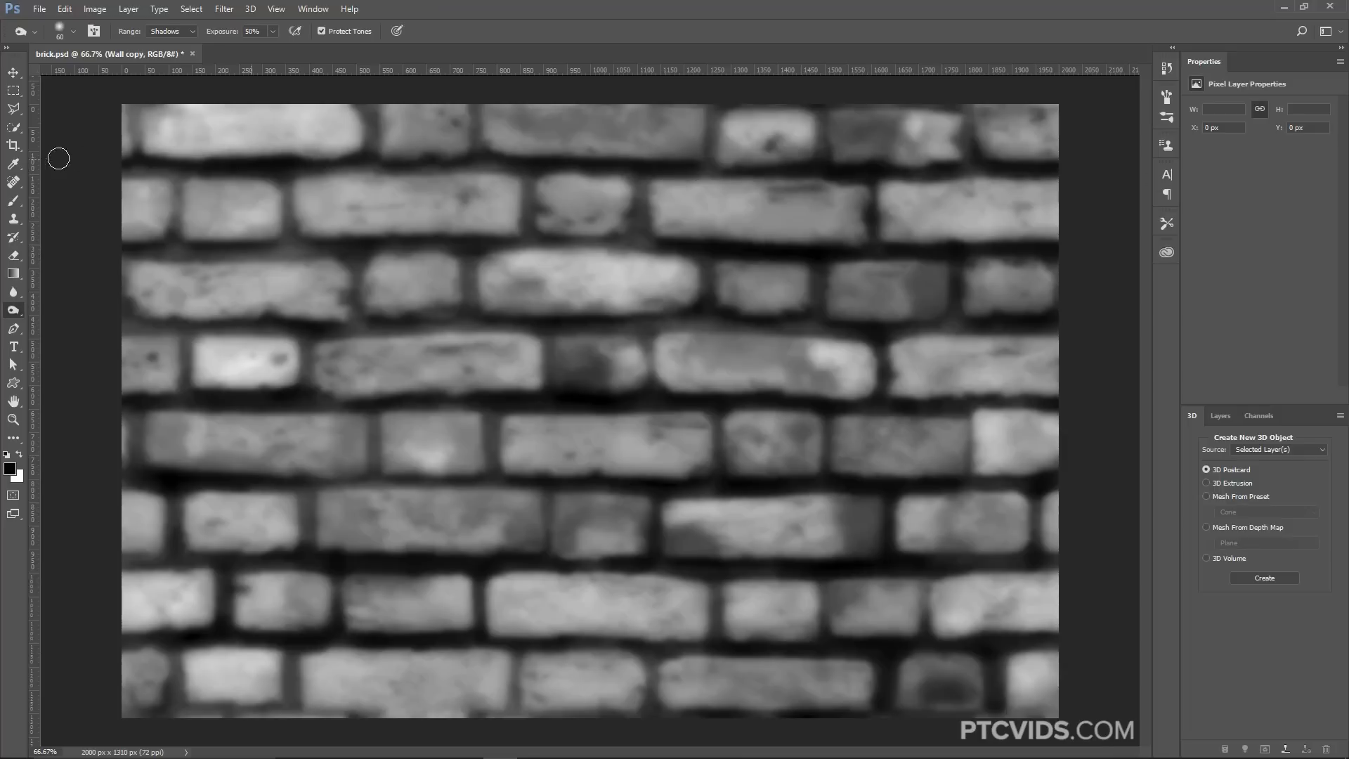
left_click_drag(175, 180, 173, 250)
left_click_drag(116, 247, 412, 261)
left_click_drag(297, 253, 285, 175)
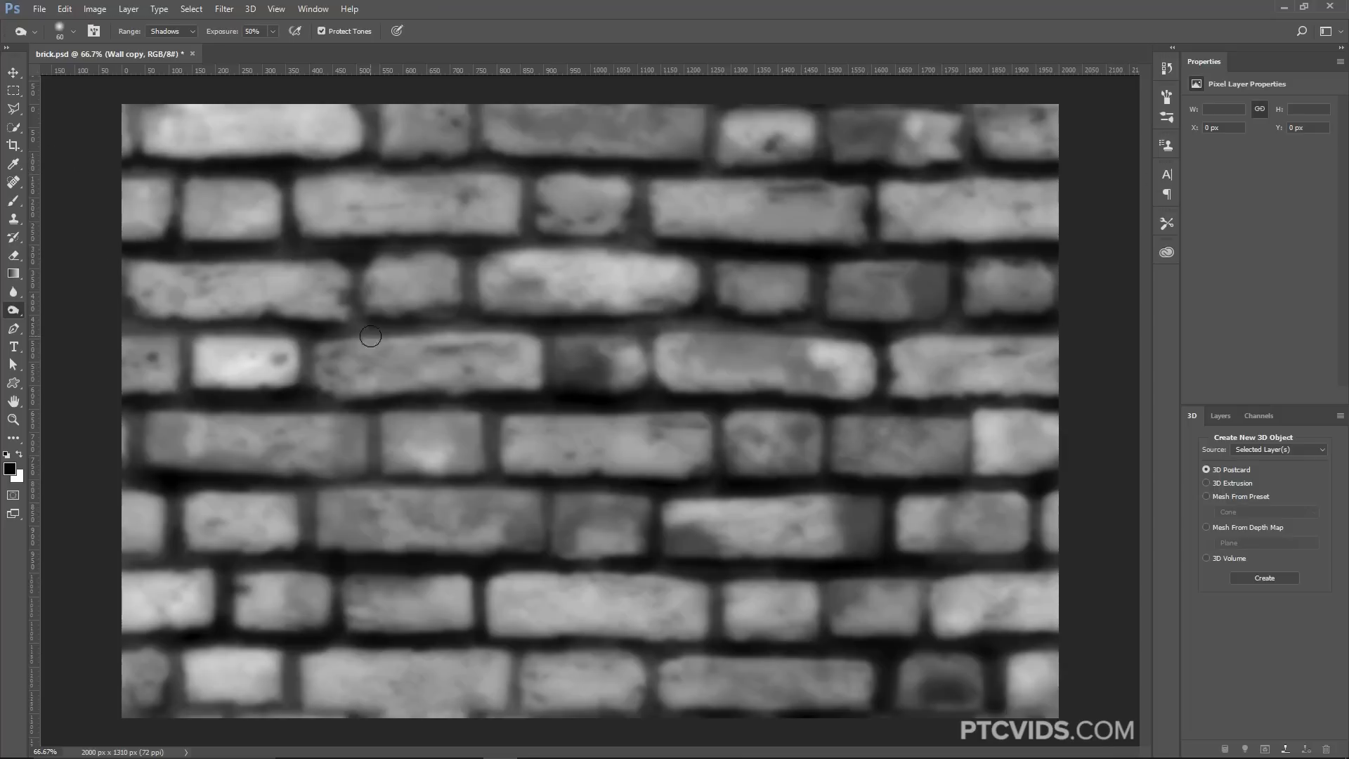
left_click_drag(370, 336, 57, 332)
left_click_drag(171, 338, 187, 394)
mouse_move(383, 338)
left_mouse_down()
mouse_move(557, 336)
mouse_move(548, 388)
left_mouse_up()
left_click_drag(467, 319, 466, 264)
left_click_drag(353, 319, 356, 266)
left_click_drag(356, 320, 541, 321)
left_click_drag(703, 317, 711, 261)
left_click_drag(593, 321, 895, 314)
mouse_move(702, 320)
left_mouse_down()
mouse_move(1024, 336)
mouse_move(950, 267)
left_mouse_up()
left_click_drag(820, 320, 822, 268)
mouse_move(301, 399)
left_mouse_down()
mouse_move(298, 347)
mouse_move(520, 407)
left_mouse_up()
left_click_drag(380, 402, 375, 462)
left_click_drag(496, 411, 490, 461)
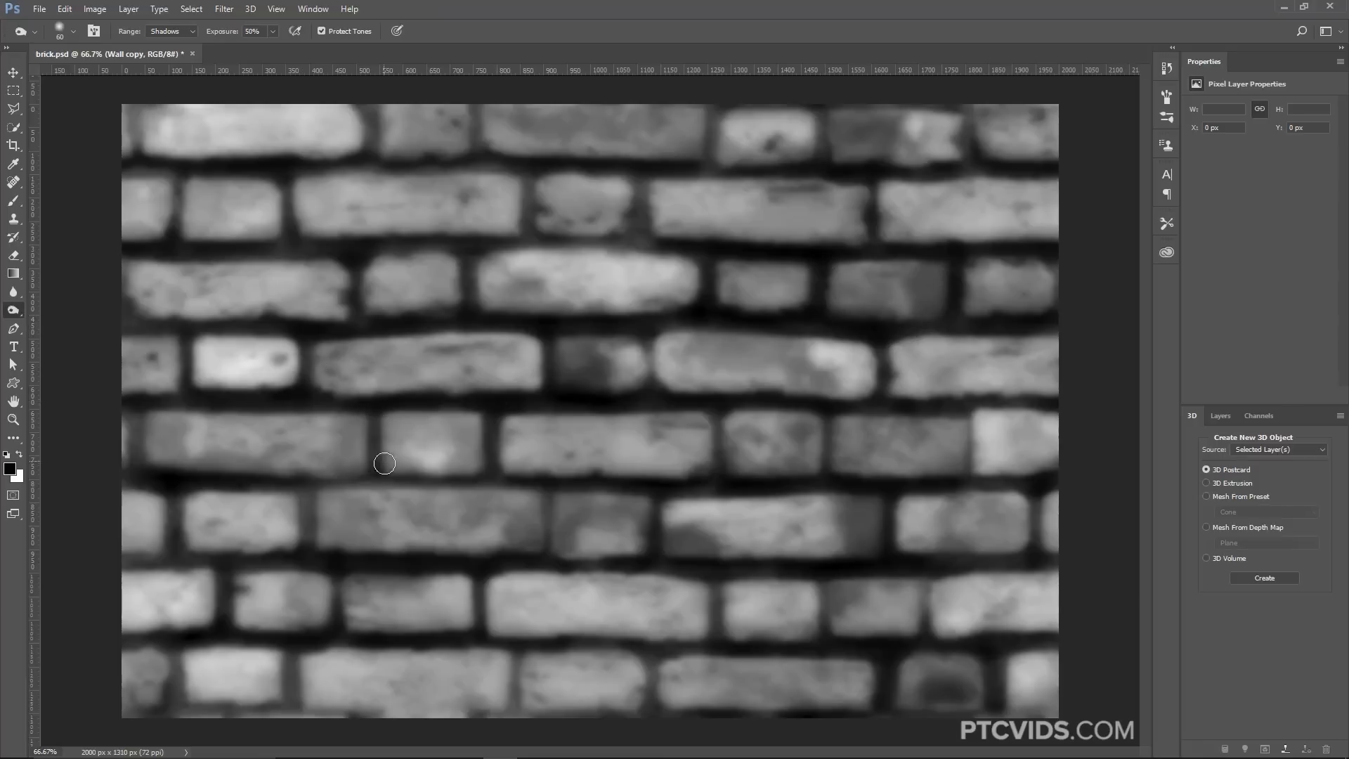
left_click_drag(304, 482, 304, 548)
mouse_move(245, 485)
left_mouse_down()
mouse_move(552, 487)
mouse_move(551, 555)
left_mouse_up()
left_click_drag(553, 465, 553, 562)
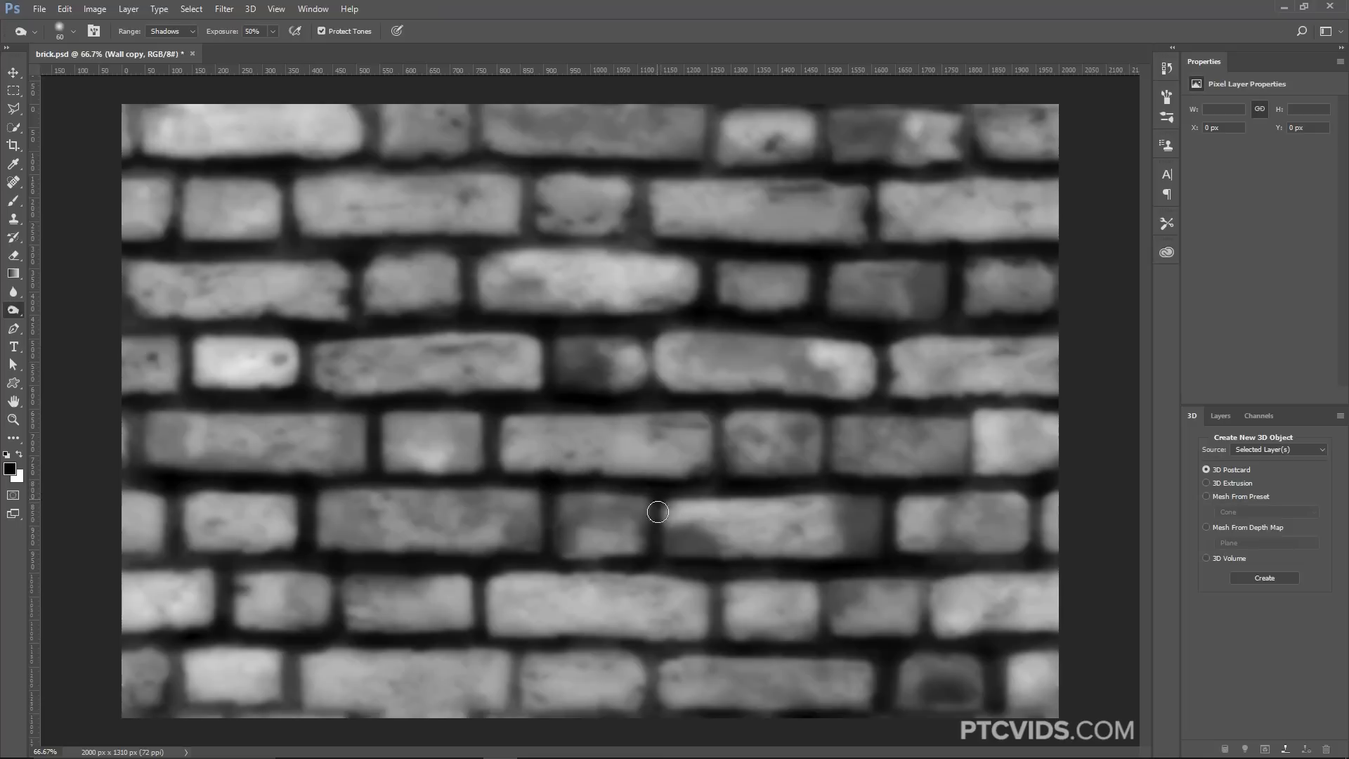
left_click_drag(658, 491, 659, 559)
left_click_drag(516, 645, 518, 706)
left_click_drag(645, 651, 650, 713)
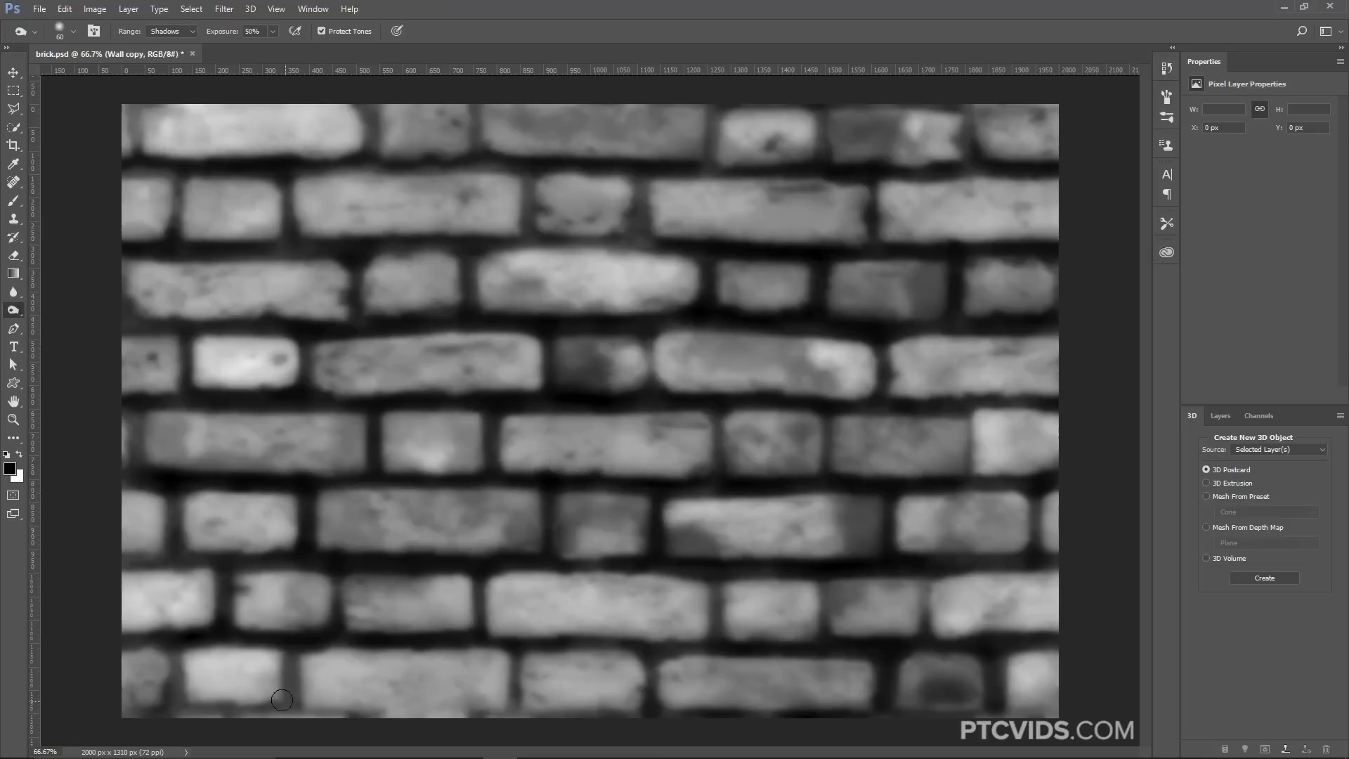
left_click_drag(167, 661, 175, 643)
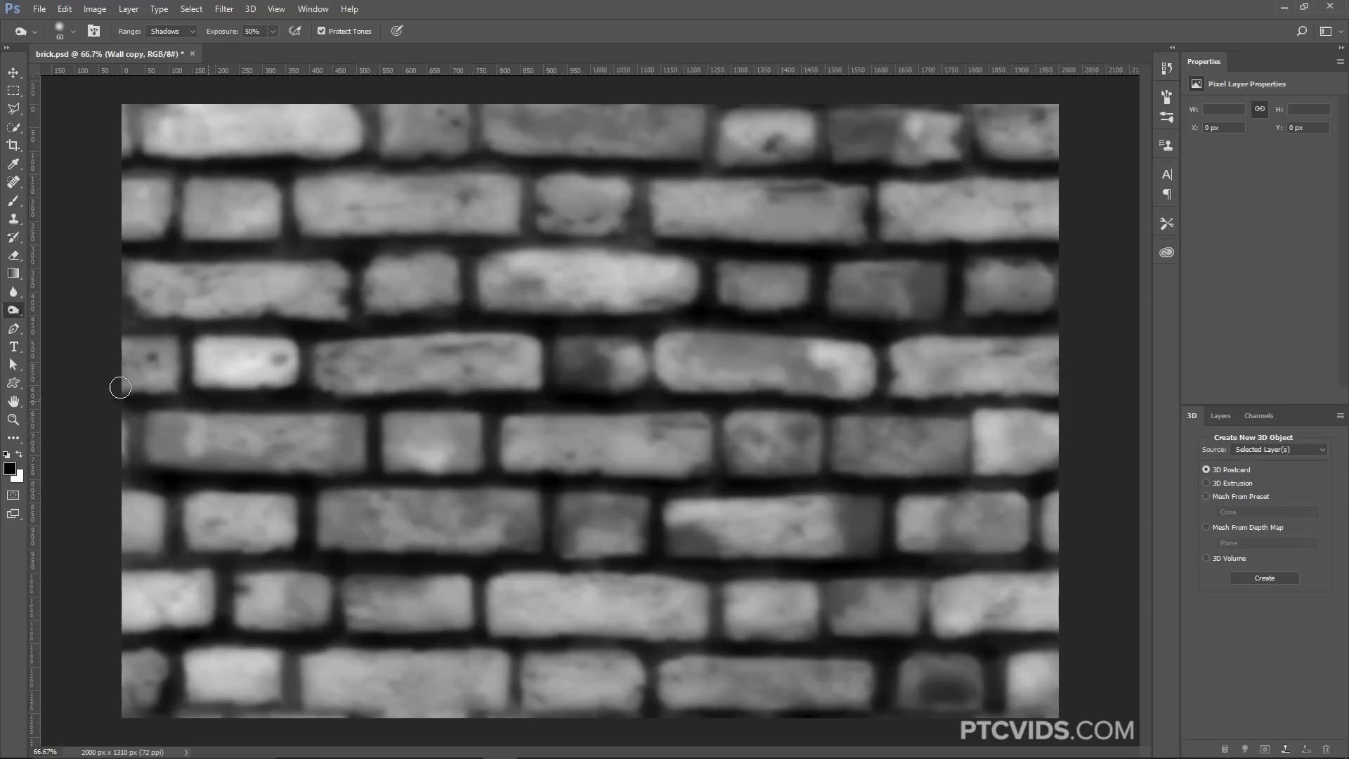
Lighten the dark patches on individual bricks of the bump map using the Dodge tool at size 65, Range Midtones and Exposure 50%
right_click(14, 310)
left_click(67, 310)
left_click_drag(930, 301, 896, 289)
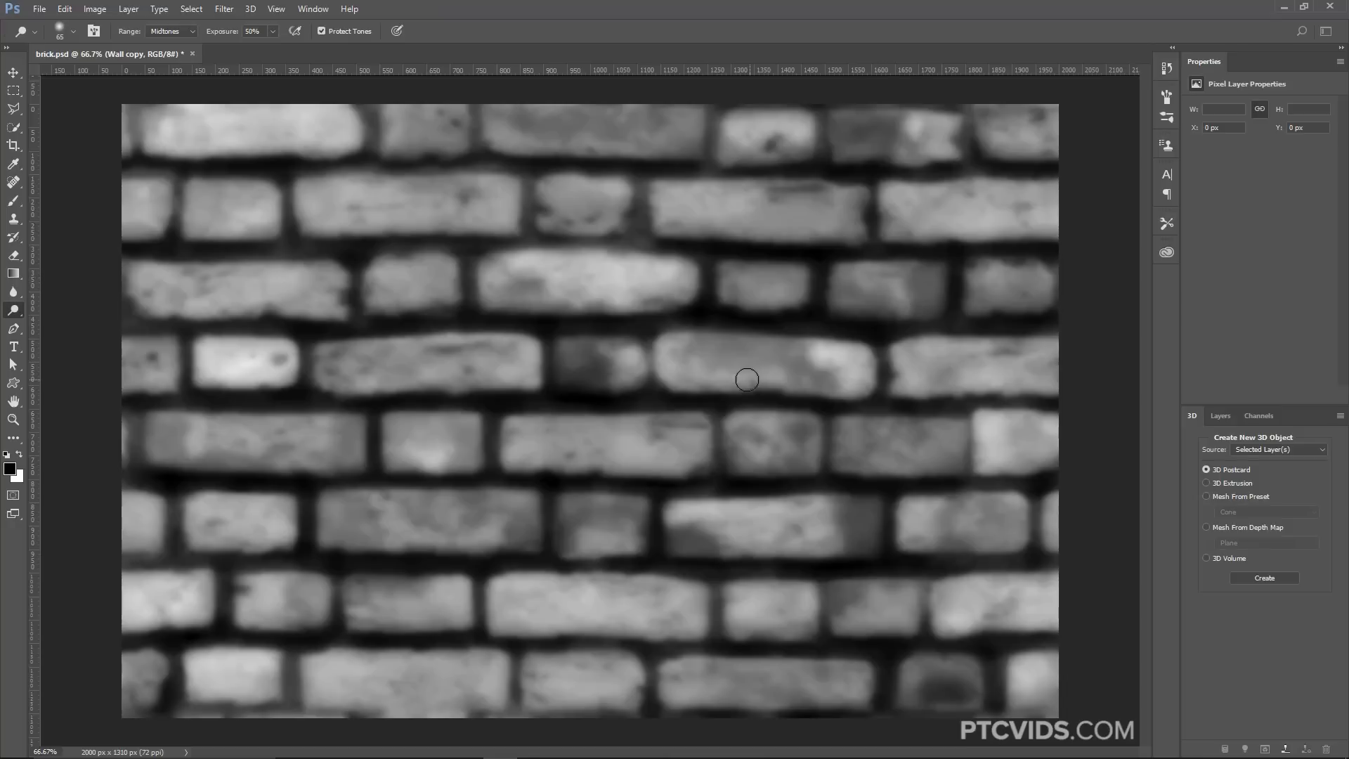
left_click_drag(600, 369, 563, 365)
mouse_move(511, 141)
left_mouse_down()
mouse_move(663, 136)
mouse_move(518, 113)
mouse_move(662, 114)
left_mouse_up()
mouse_move(865, 127)
left_mouse_down()
mouse_move(855, 142)
mouse_move(881, 121)
left_mouse_up()
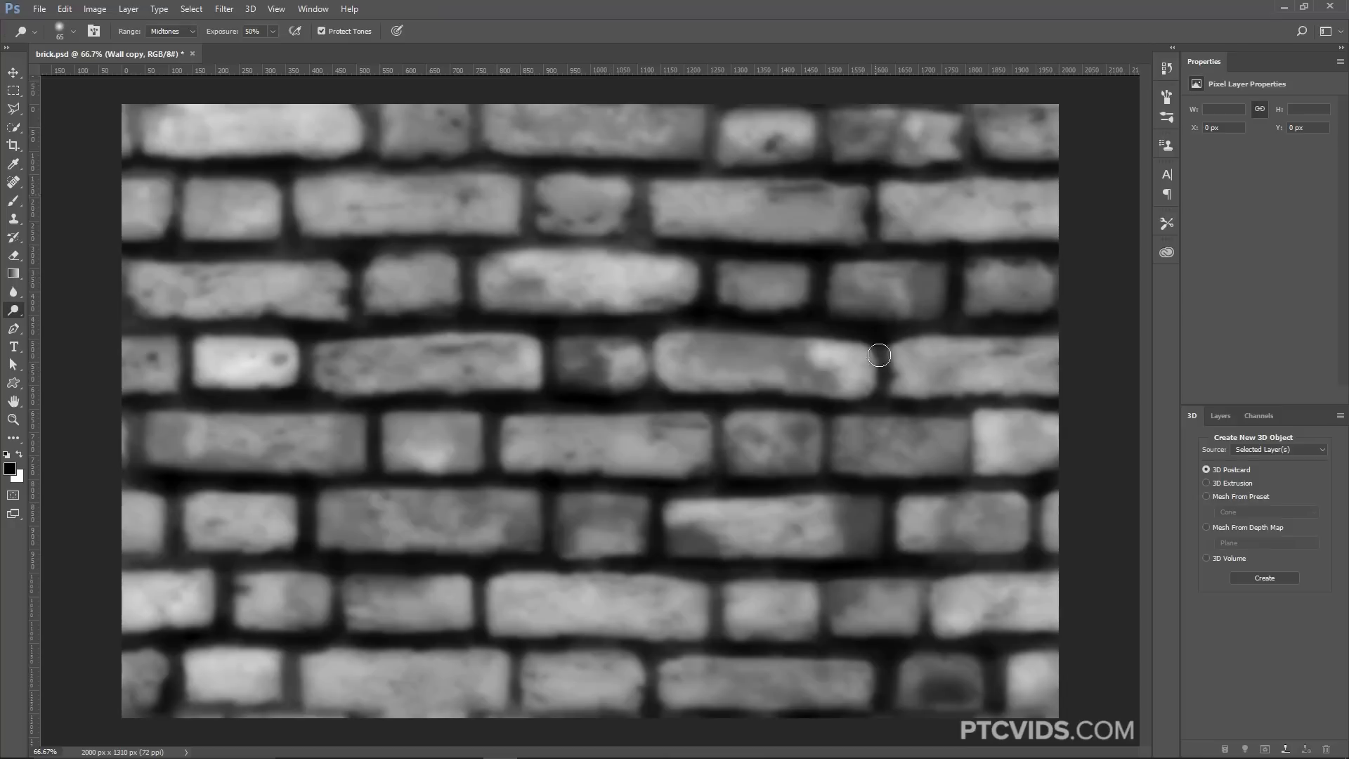
mouse_move(864, 461)
left_mouse_down()
mouse_move(922, 449)
mouse_move(856, 444)
mouse_move(899, 441)
left_mouse_up()
left_click_drag(854, 512, 872, 534)
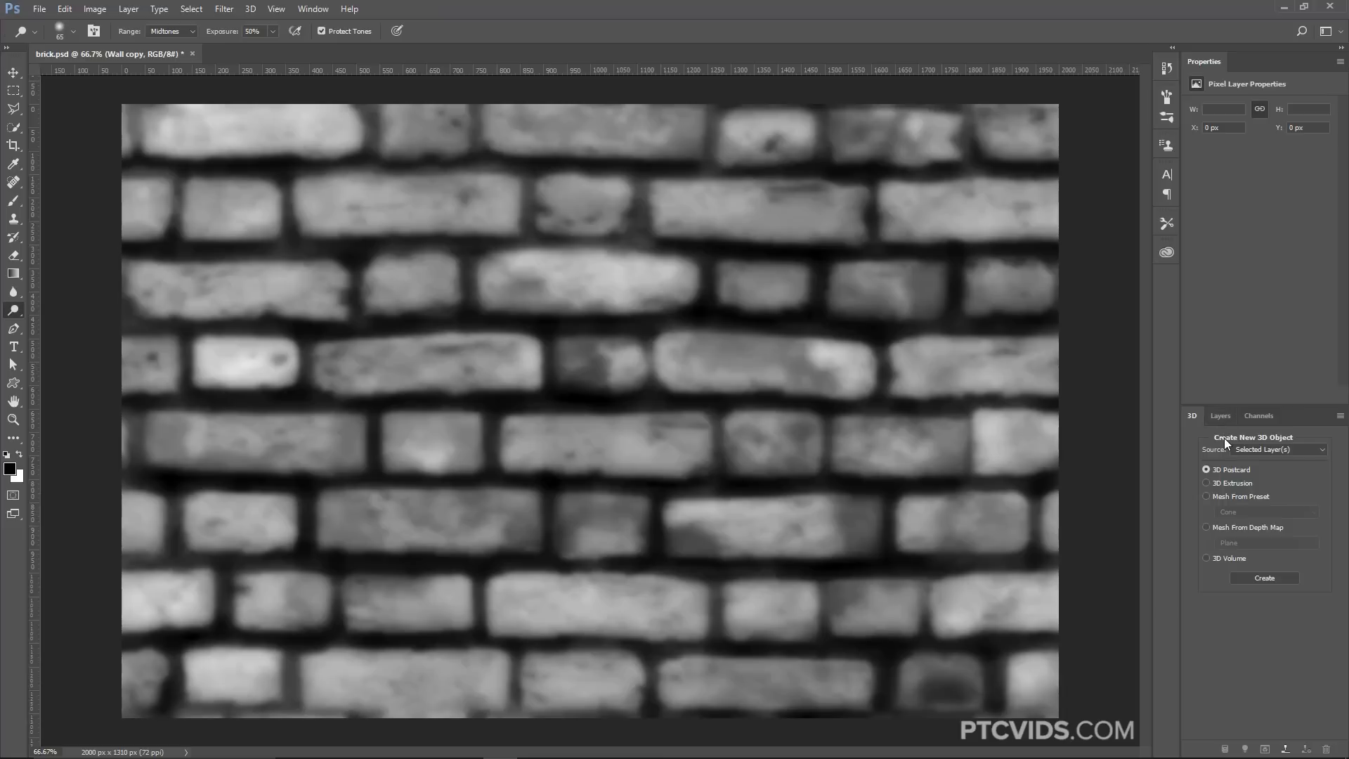
Compare the bump map with the original photo by hiding and reshowing the Wall copy layer
left_click(1221, 415)
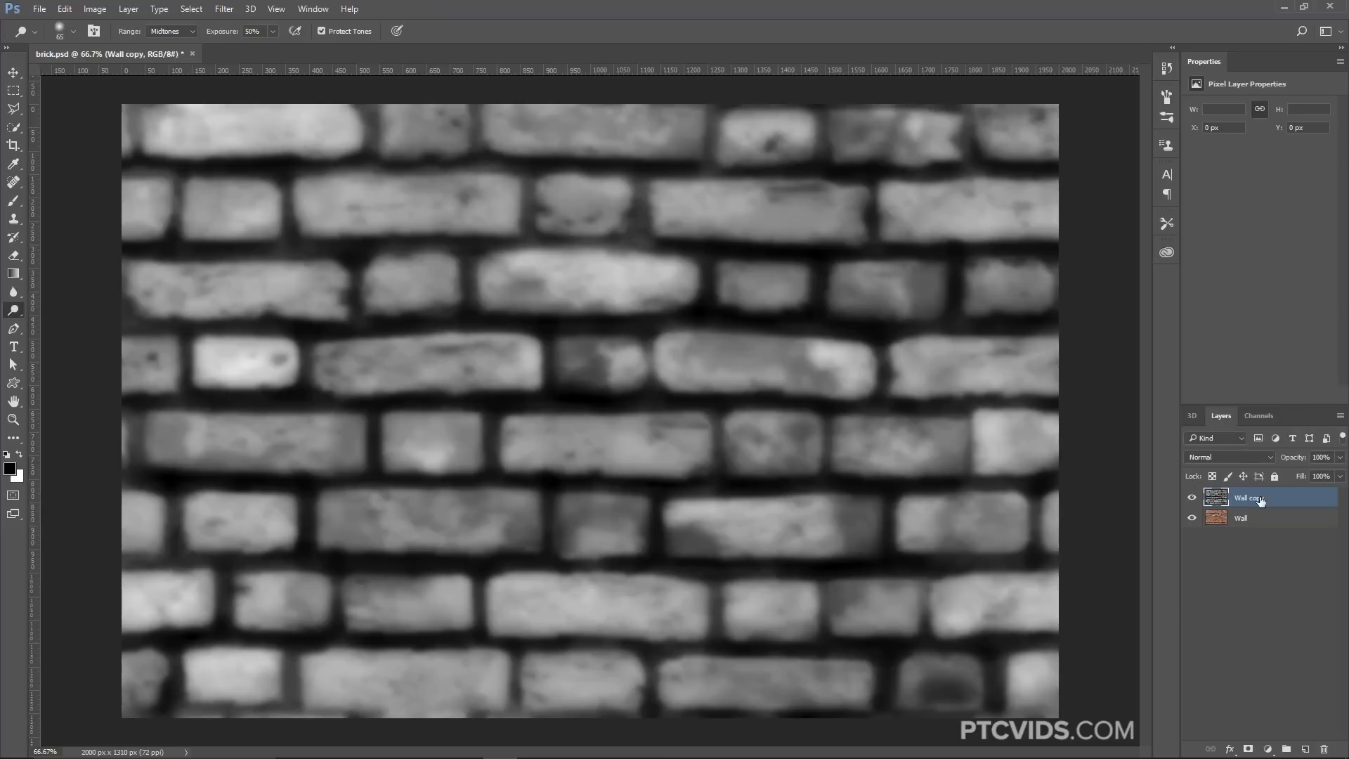
left_click(1191, 498)
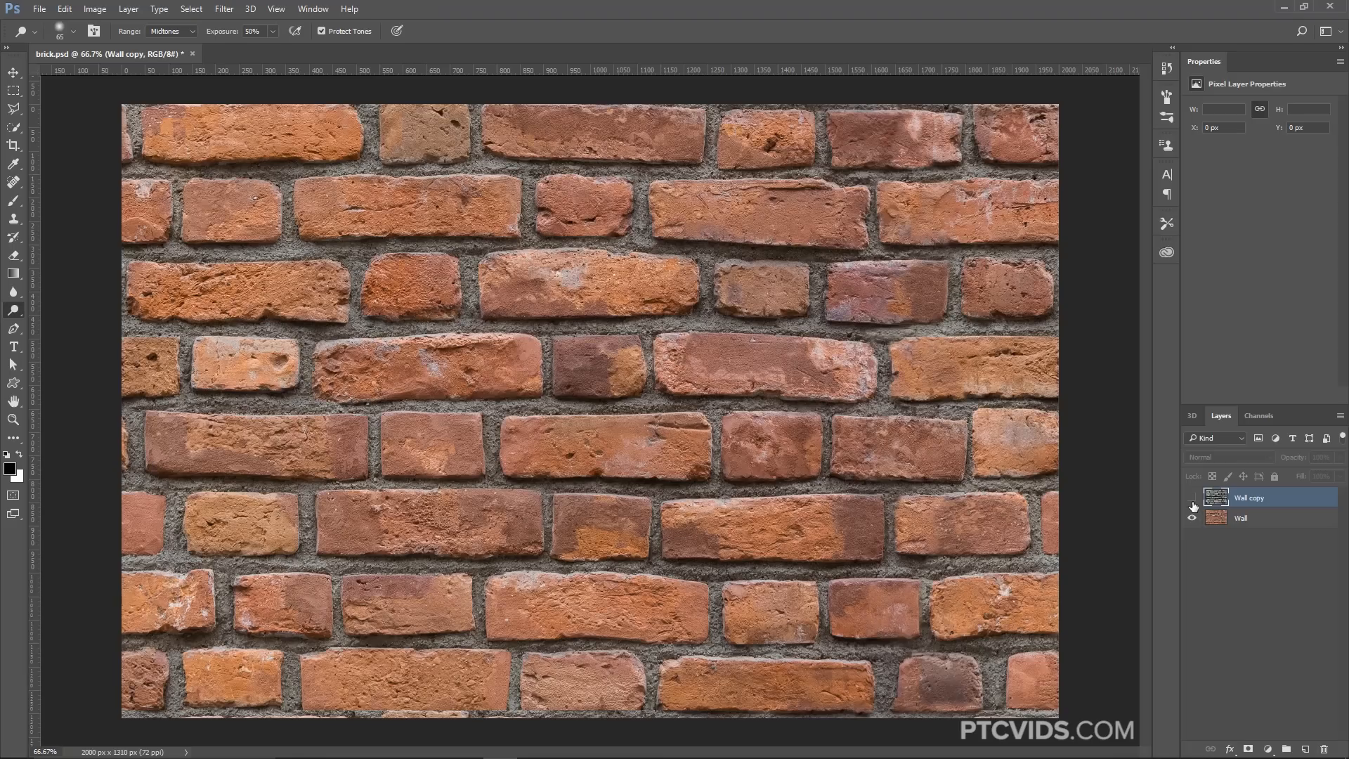
left_click(1192, 497)
Create a 3D object from the Wall copy layer using Mesh From Depth Map with the Plane option
left_click(1192, 416)
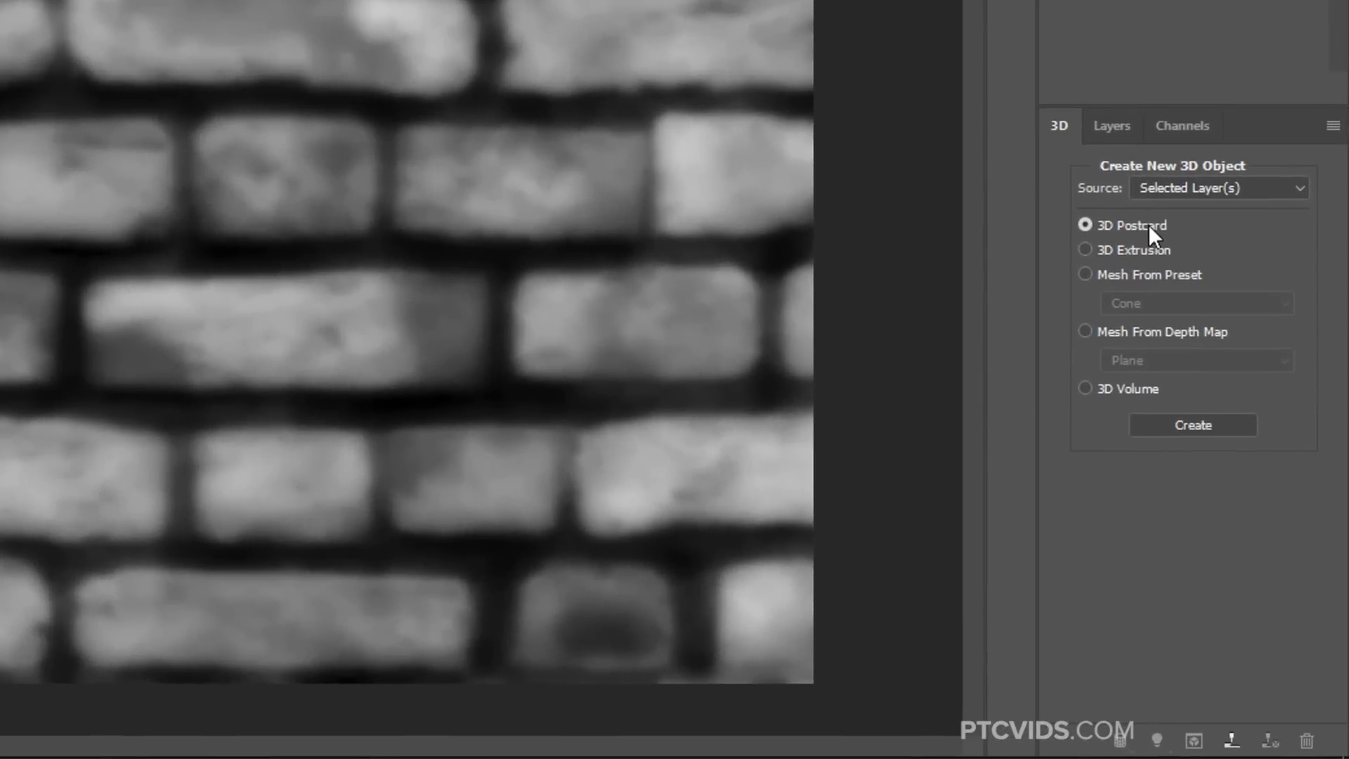
left_click(1090, 330)
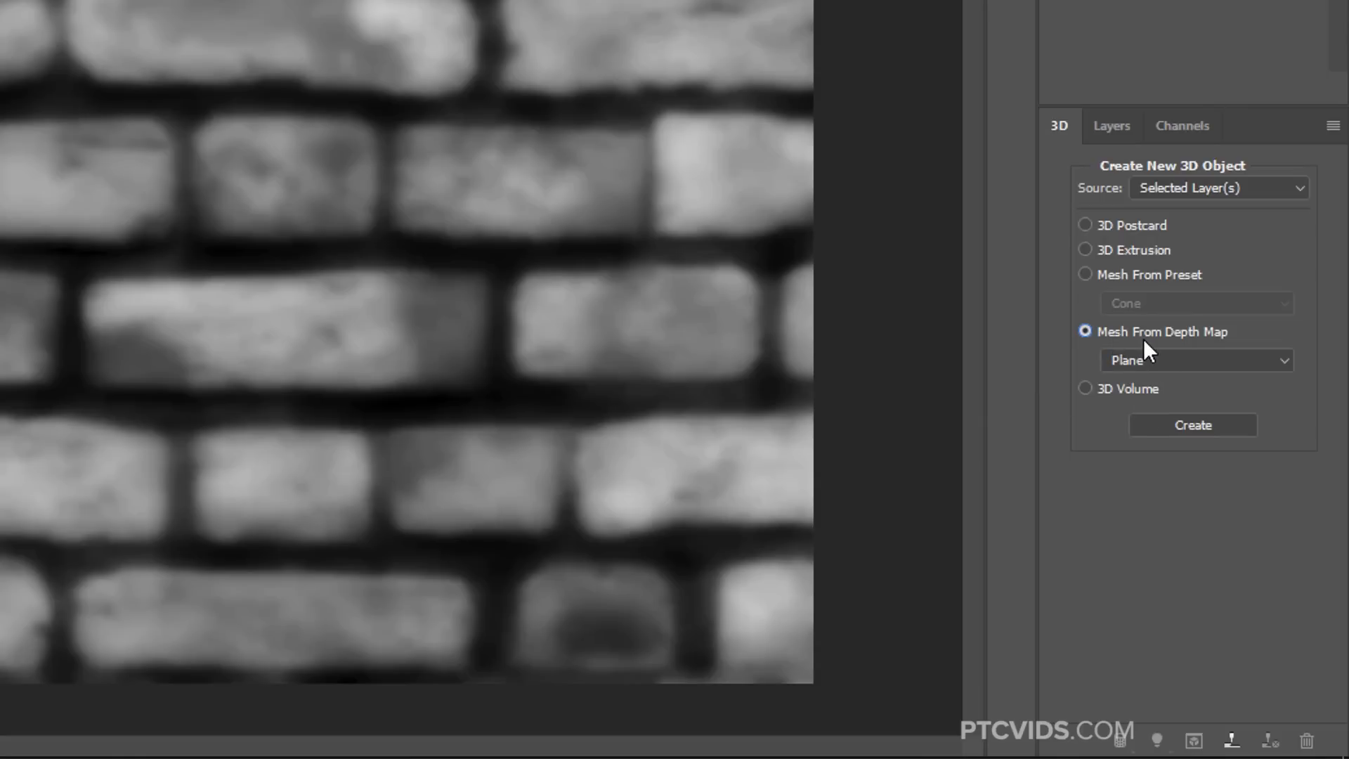
left_click(1206, 430)
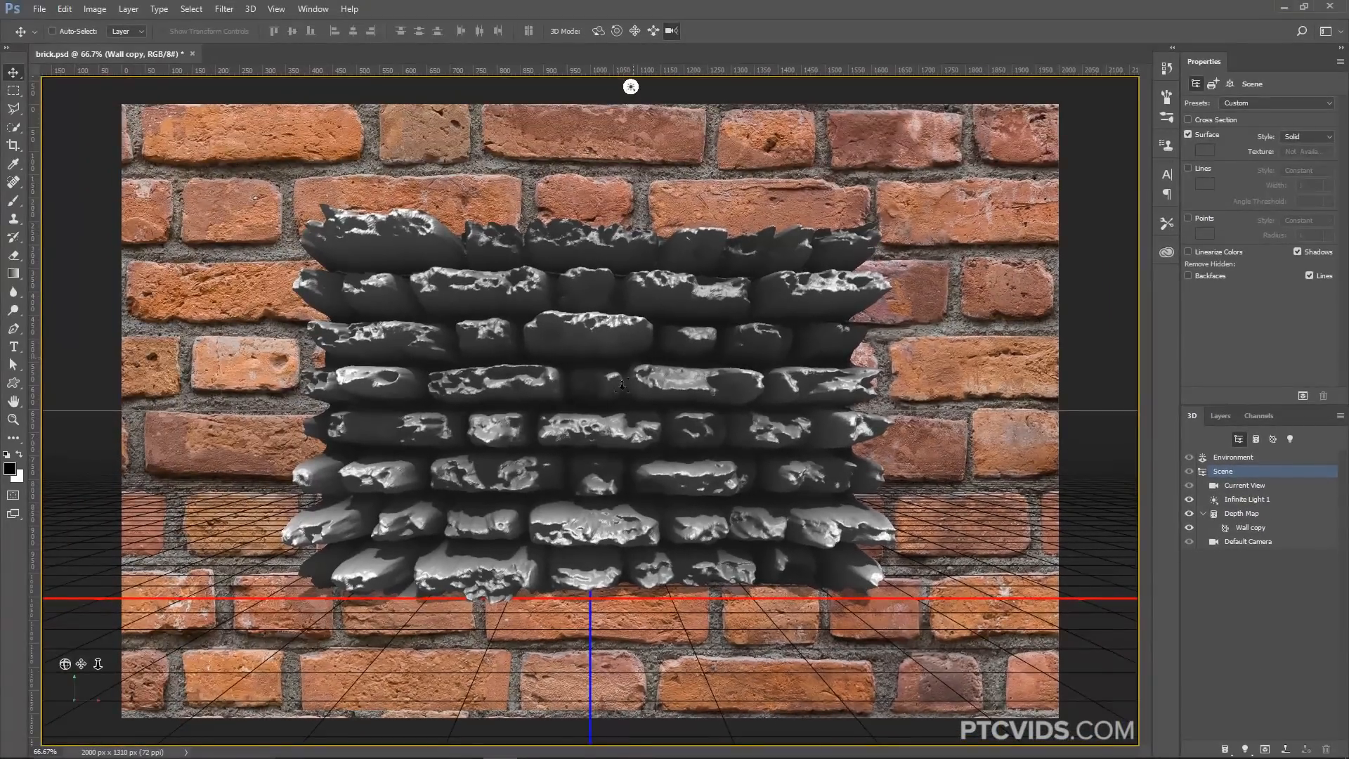
Hide the Wall layer and return to the 3D scene's object list
left_click(1218, 416)
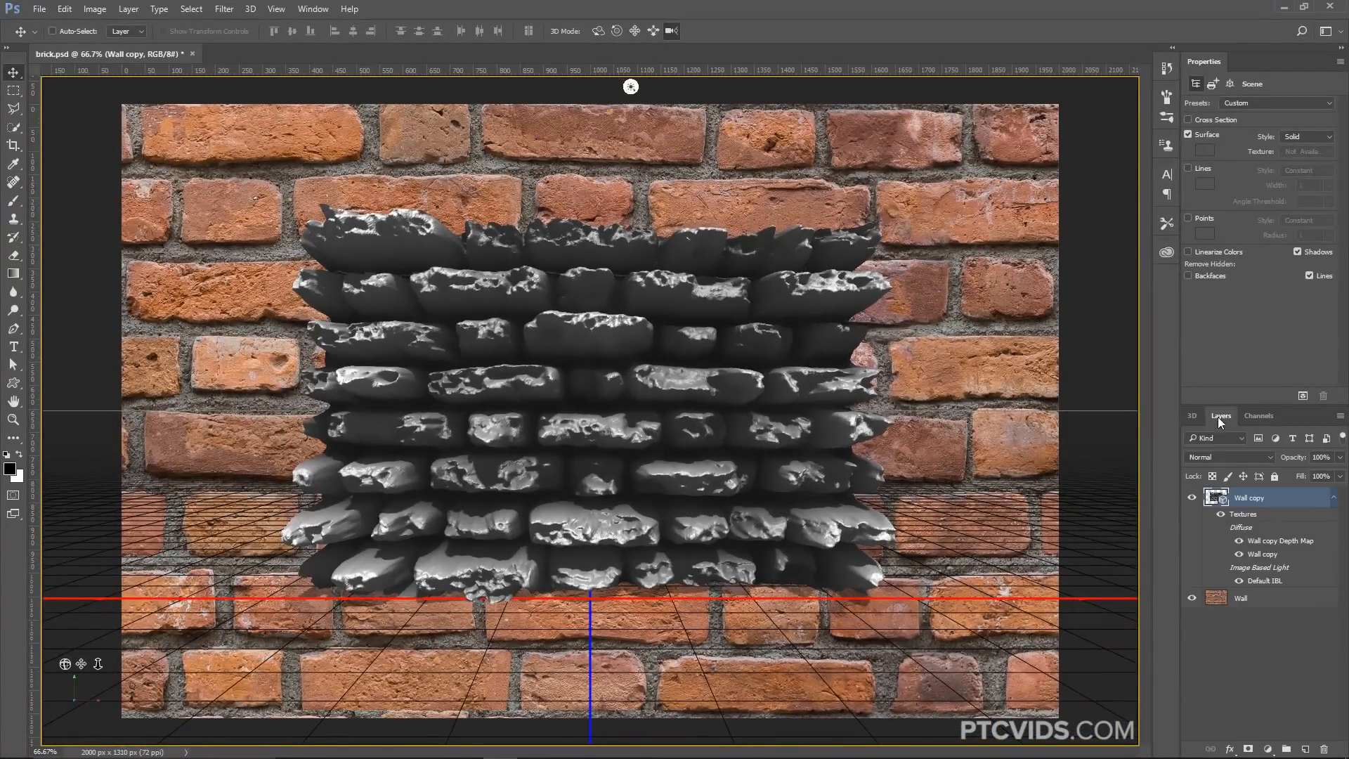
left_click(1194, 598)
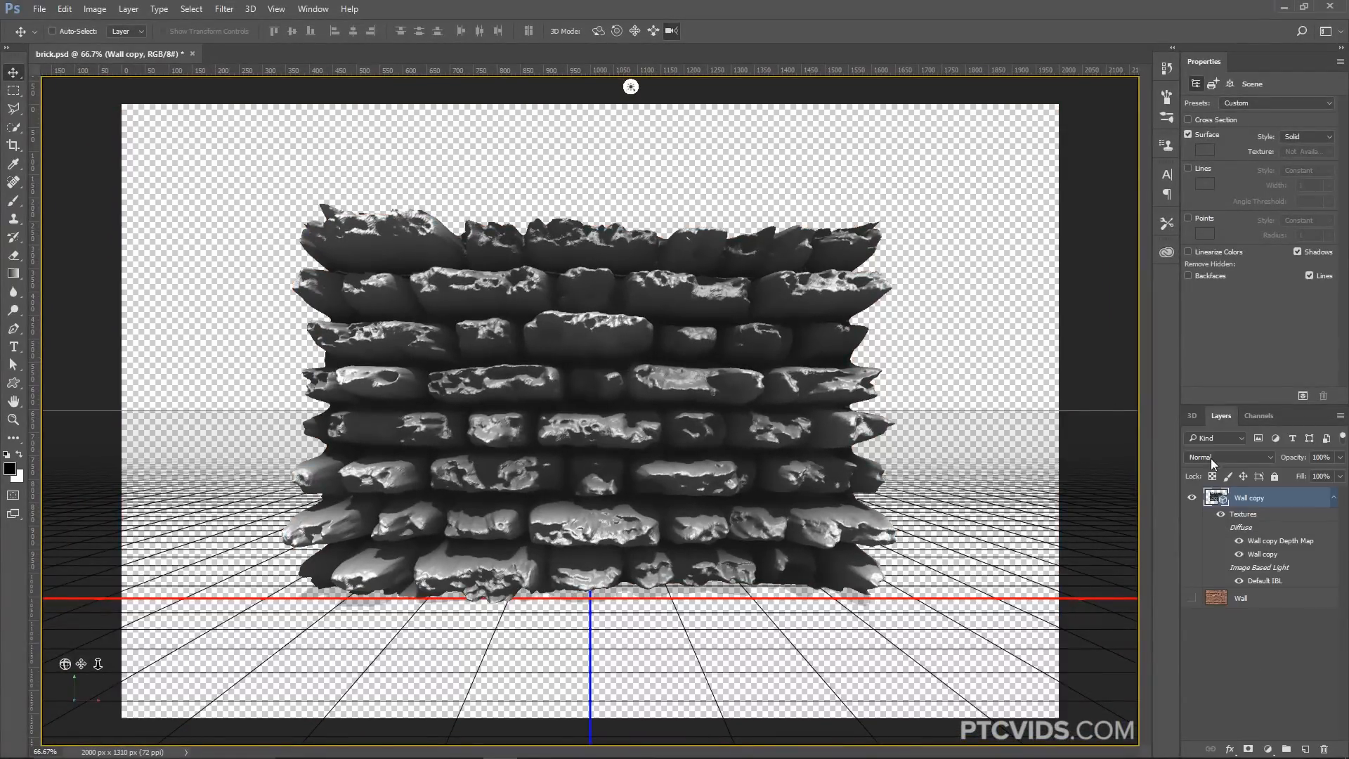
left_click(1192, 416)
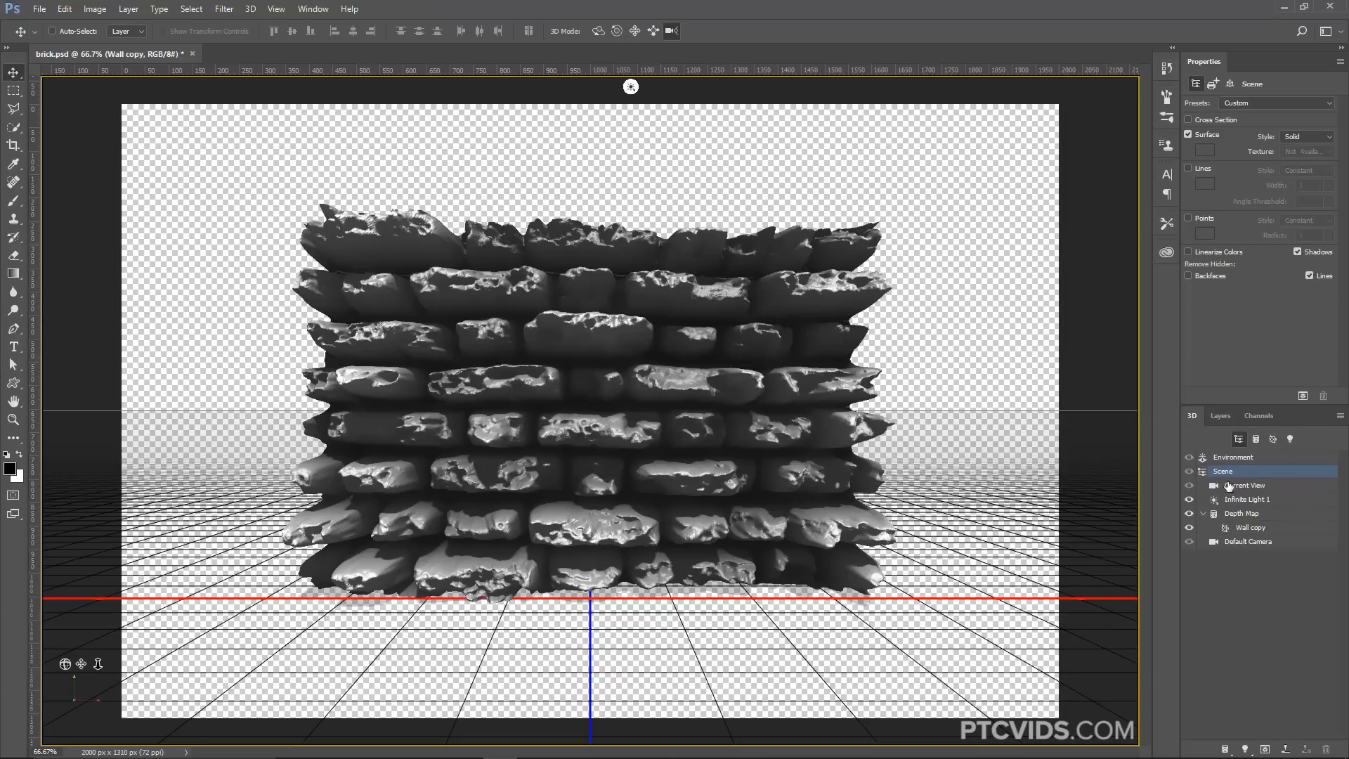
Flatten the Depth Map mesh by scaling it along the Z axis to about 28 px
left_click(1242, 514)
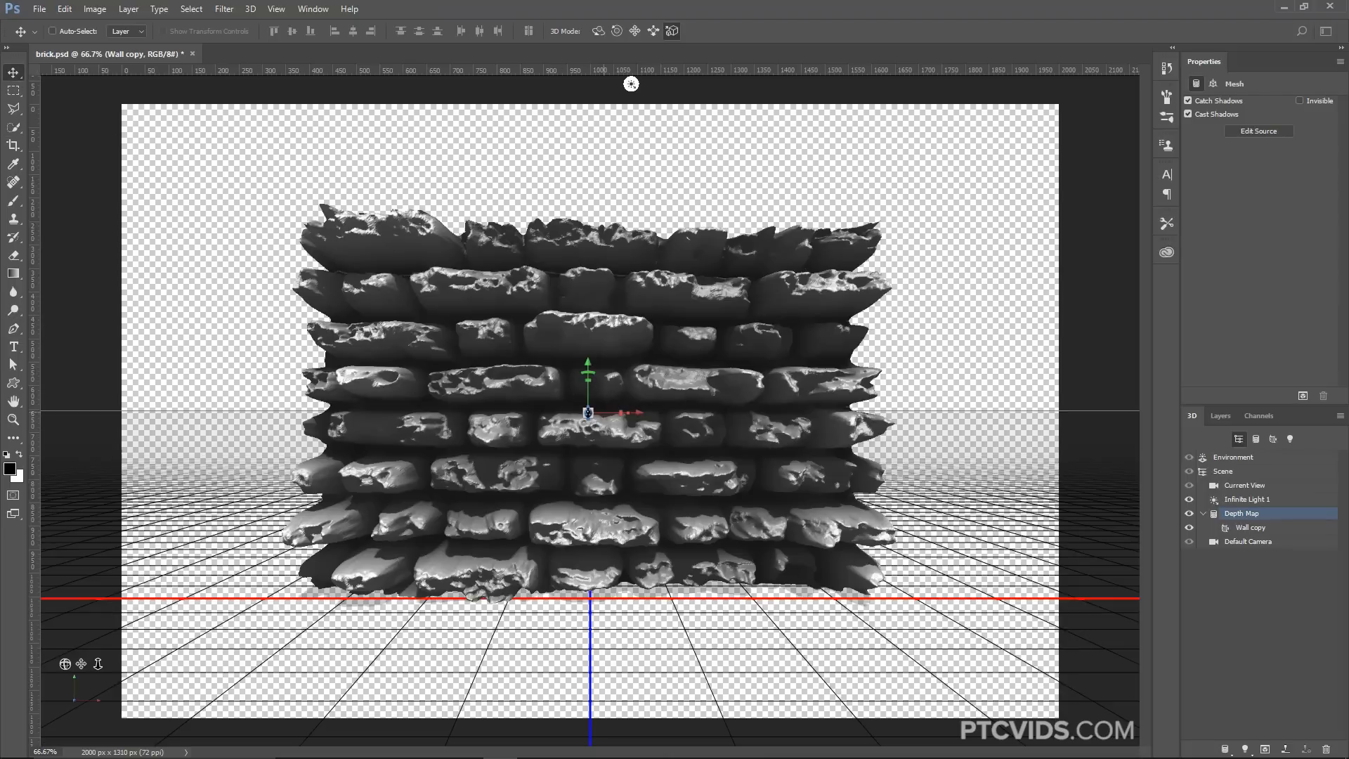
mouse_move(65, 663)
left_mouse_down()
mouse_move(155, 686)
mouse_move(84, 668)
left_mouse_up()
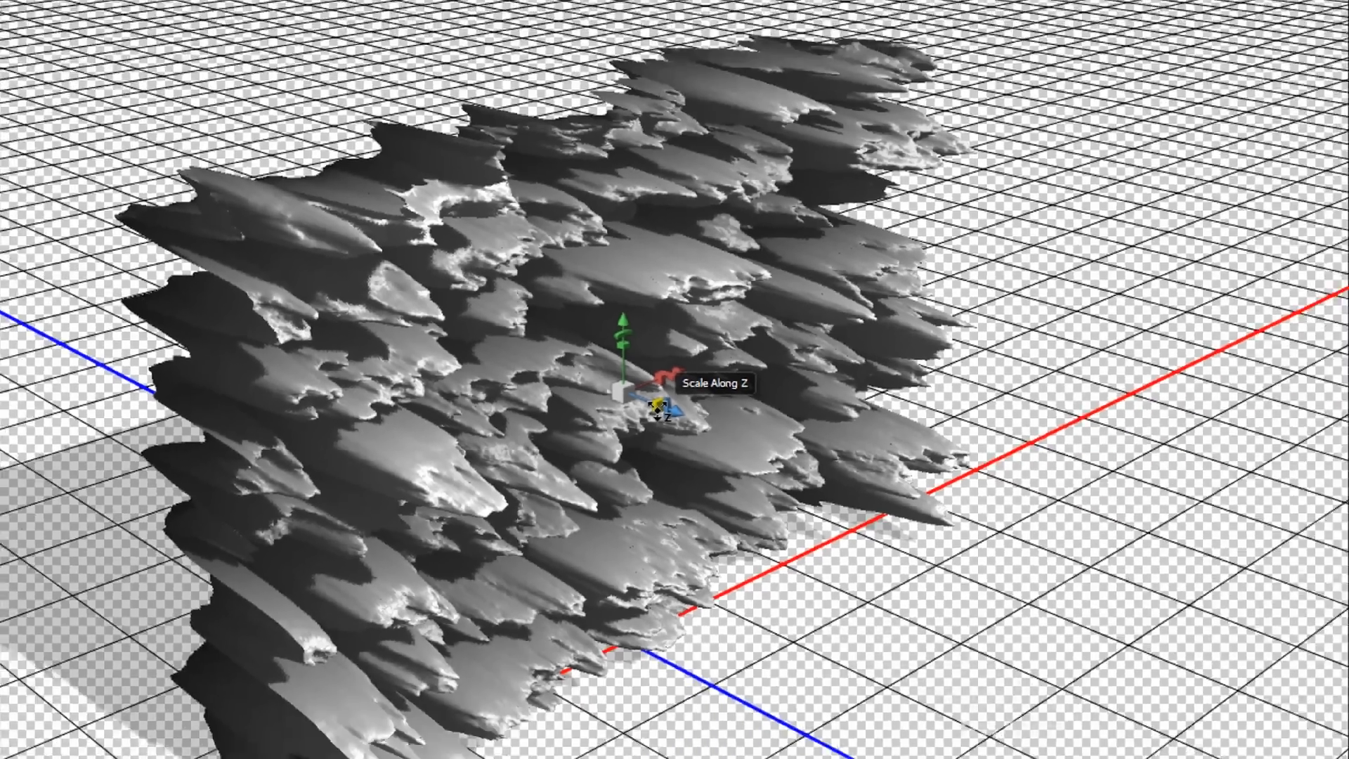
left_click_drag(760, 371, 723, 359)
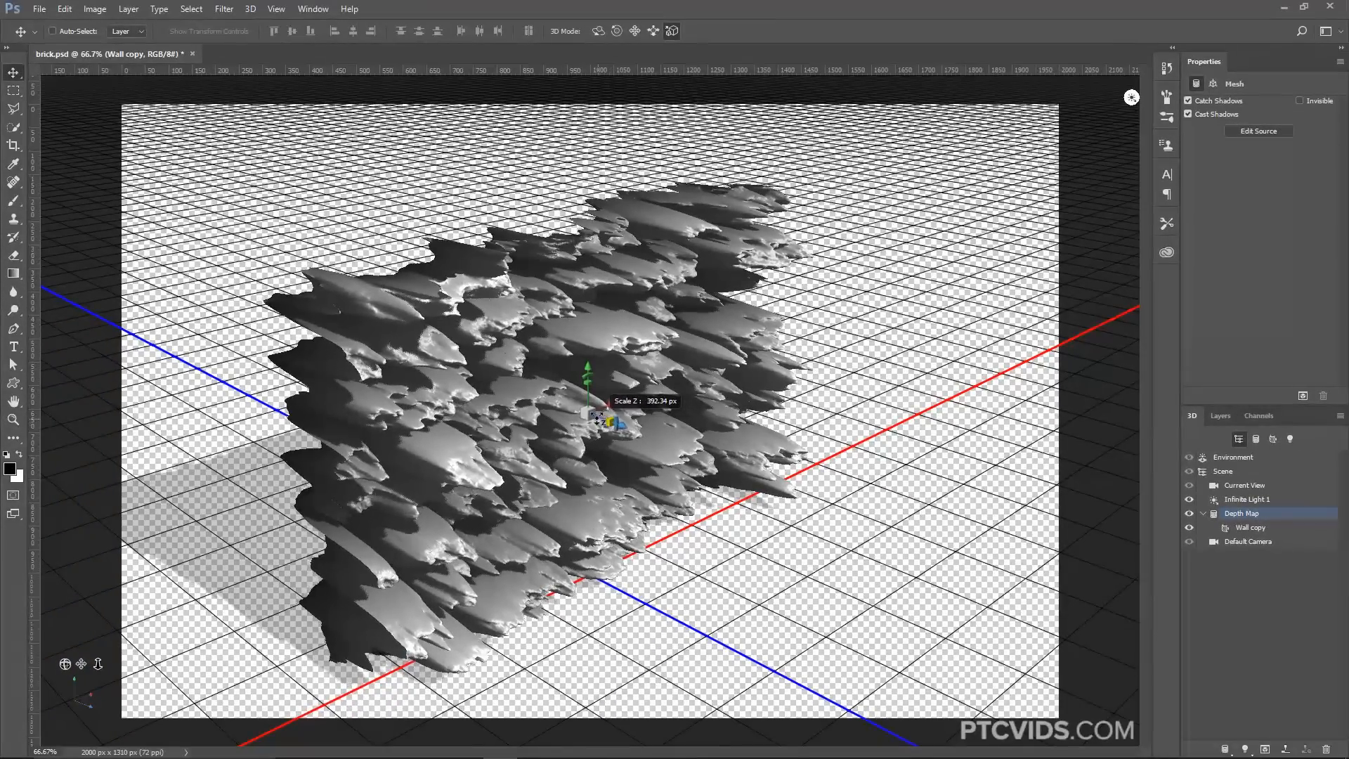
left_click_drag(598, 419, 516, 378)
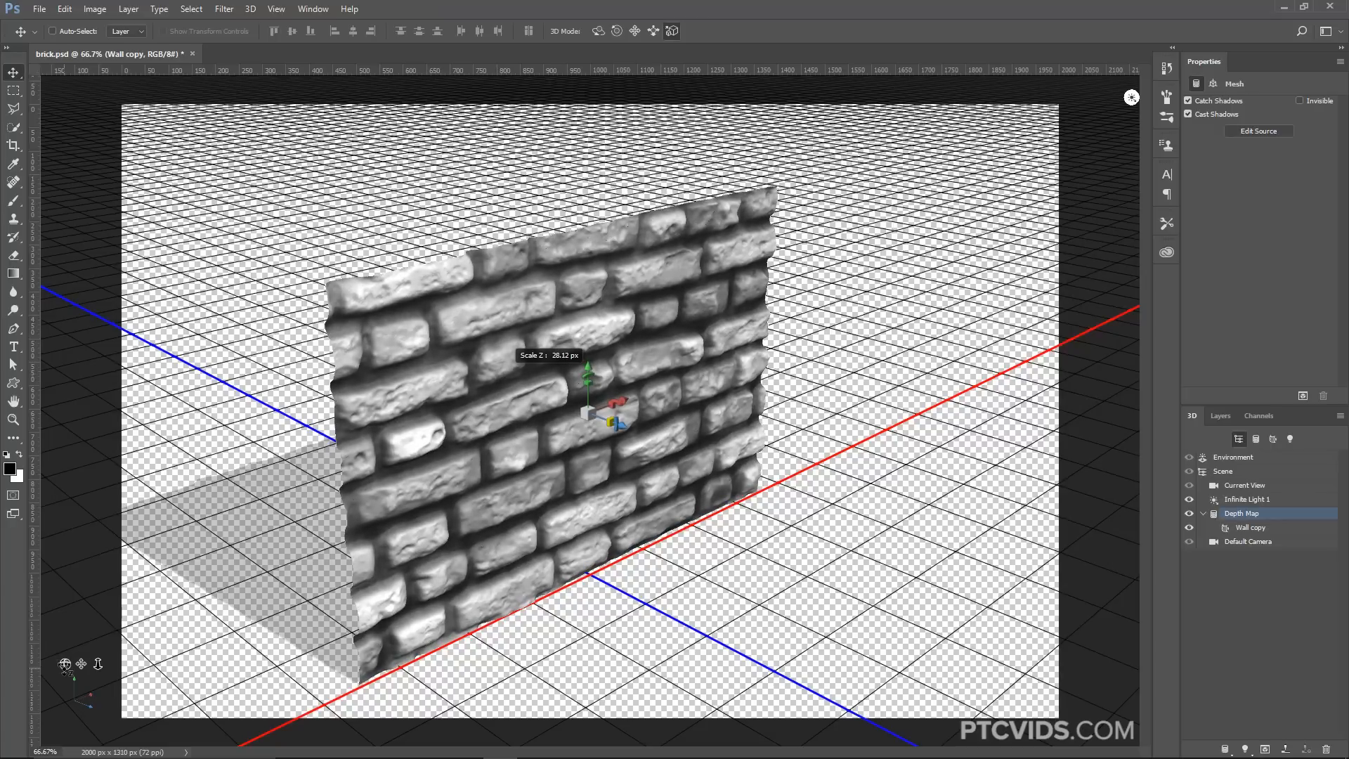
Render a test preview of a rectangular area of bricks in a close-up, angled view of the wall
left_click_drag(66, 670, 87, 721)
left_click_drag(98, 664, 96, 683)
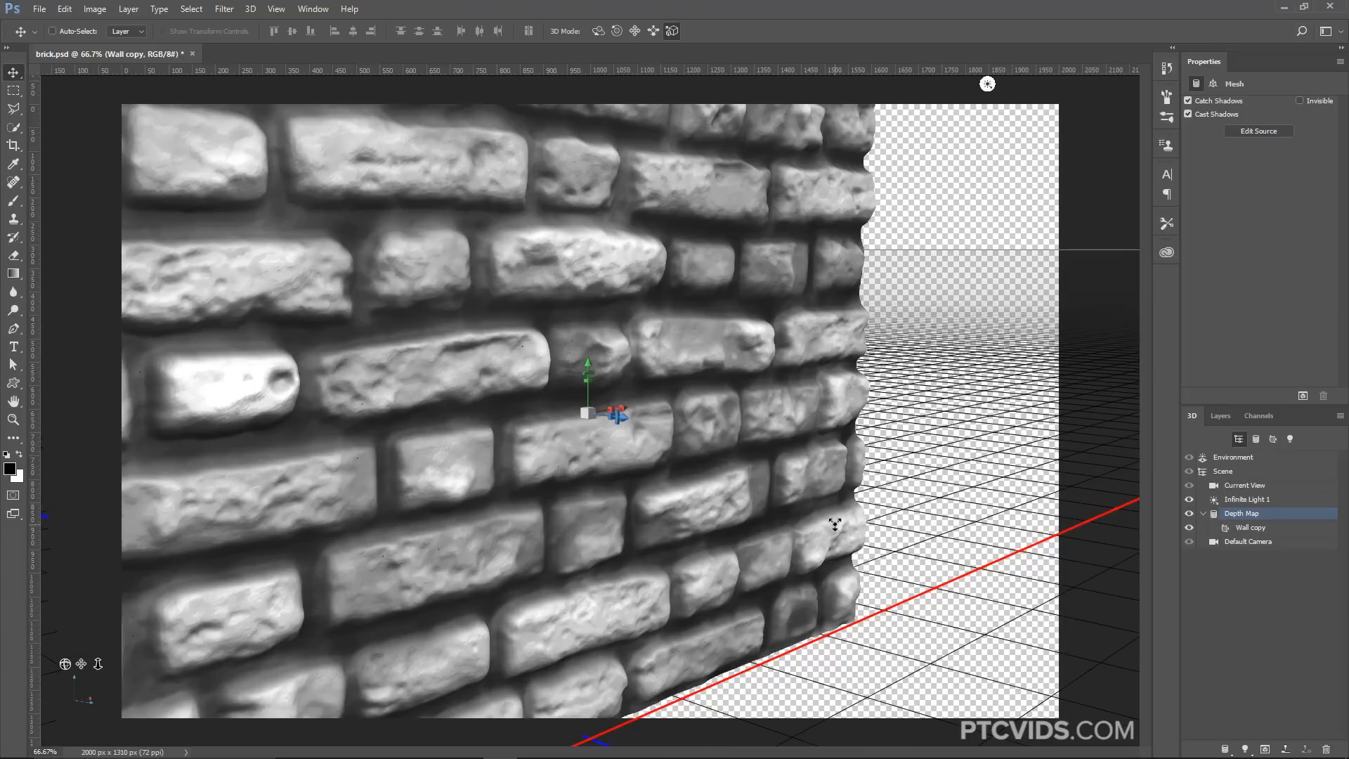
key("m")
left_click_drag(253, 204, 487, 467)
left_click(1303, 396)
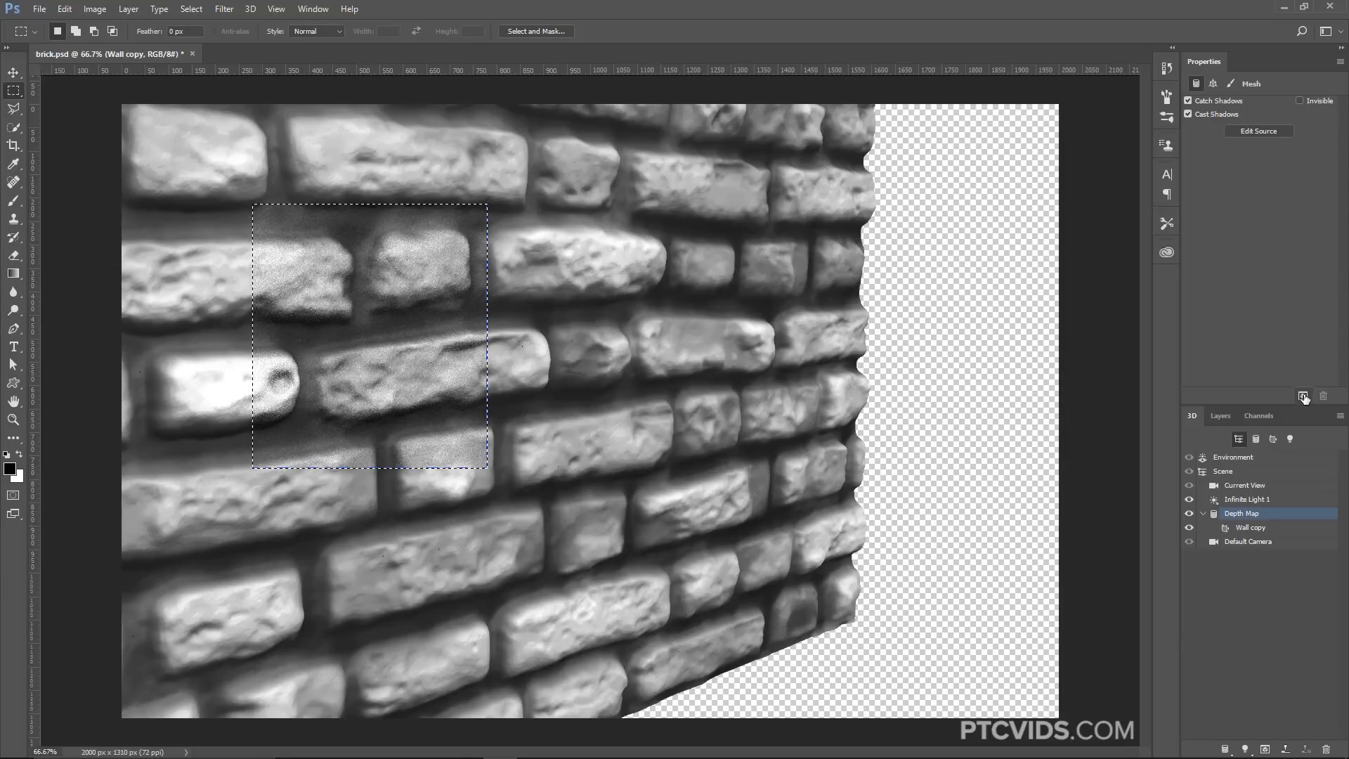
Rotate Infinite Light 1 through several directions so that it lights the wall from the front and side
left_click(1247, 500)
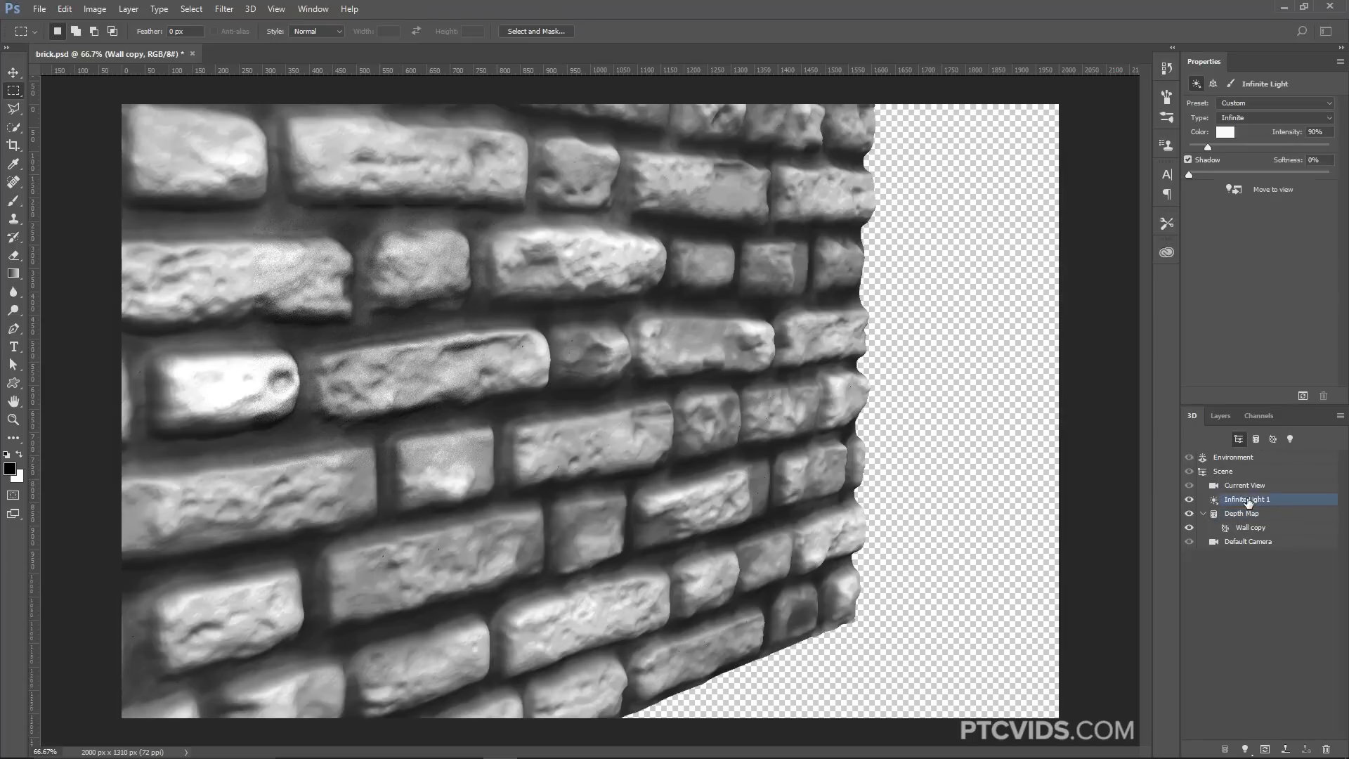
left_click(13, 72)
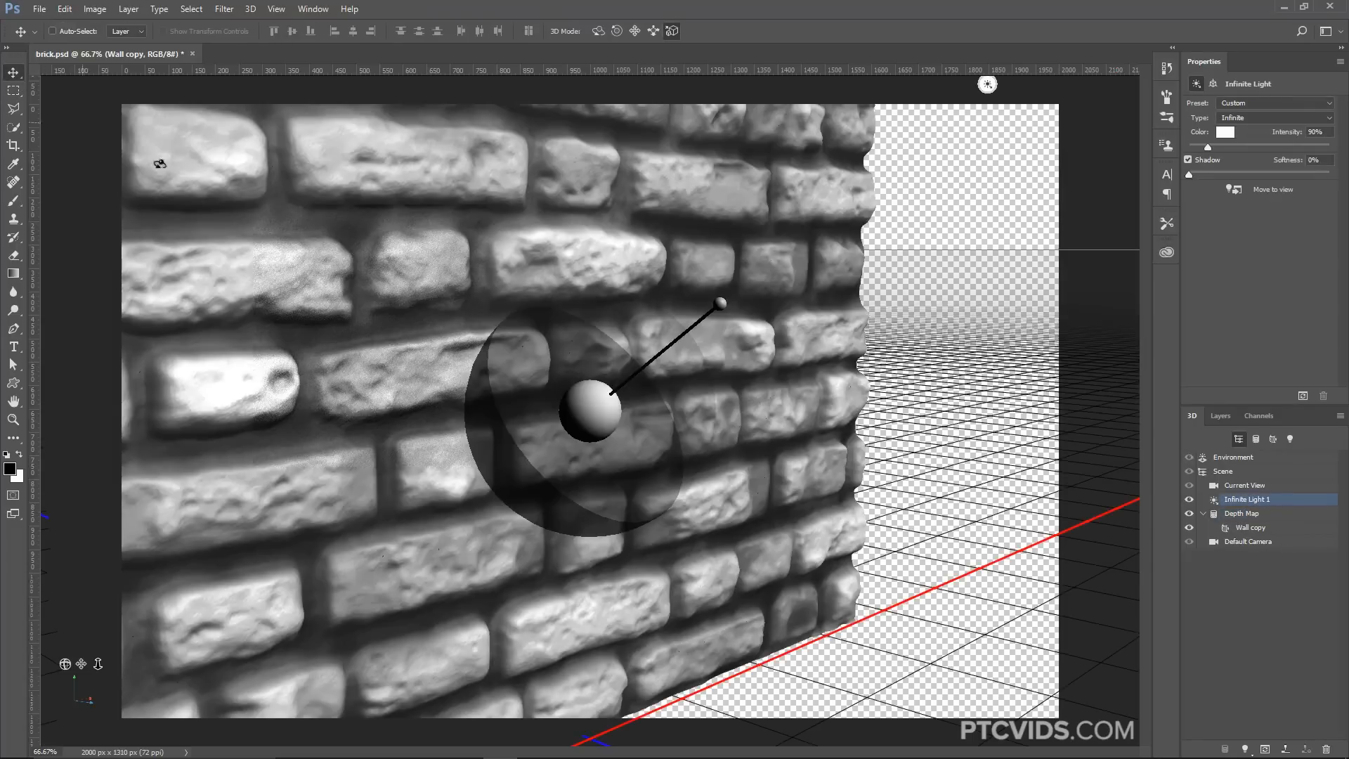
mouse_move(600, 416)
left_mouse_down()
mouse_move(495, 424)
mouse_move(581, 326)
mouse_move(529, 266)
left_mouse_up()
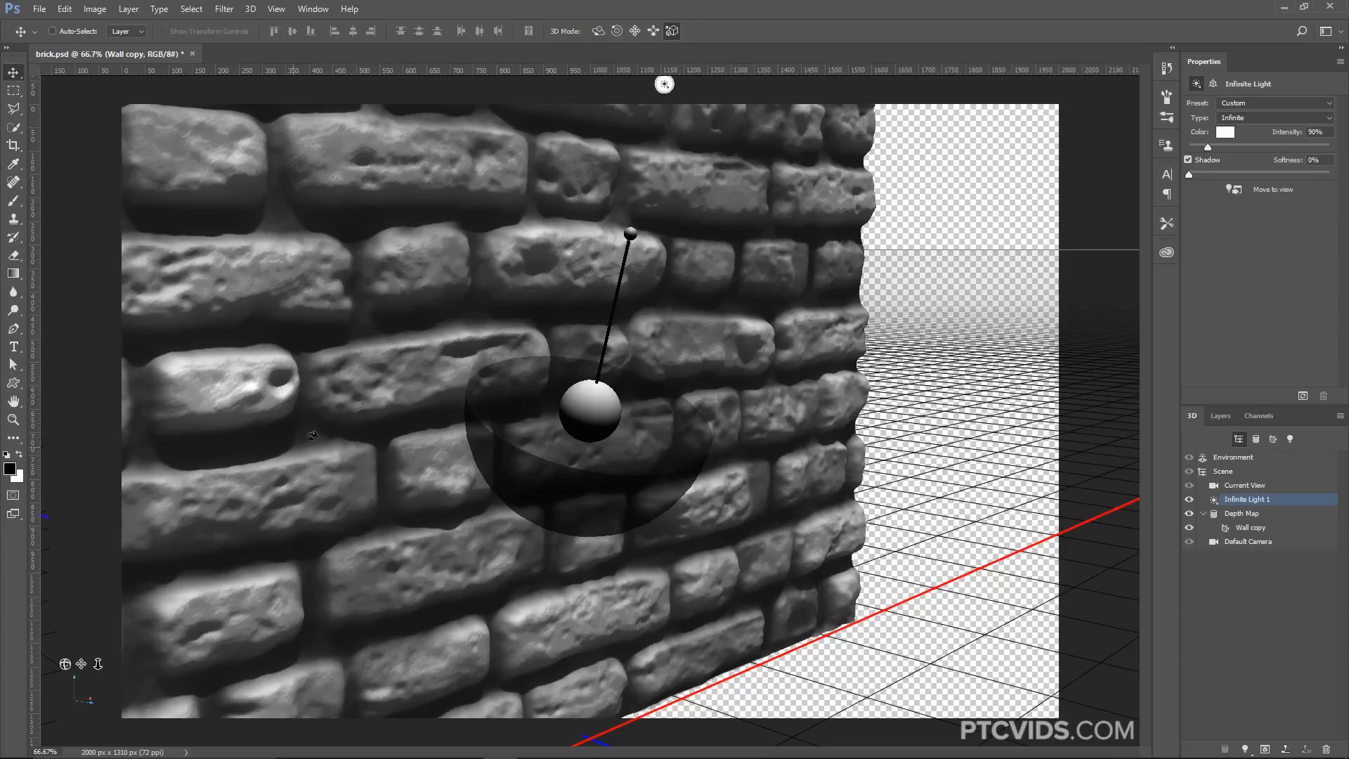
mouse_move(604, 407)
left_mouse_down()
mouse_move(602, 355)
mouse_move(612, 467)
mouse_move(596, 276)
mouse_move(611, 316)
mouse_move(597, 365)
mouse_move(655, 520)
left_mouse_up()
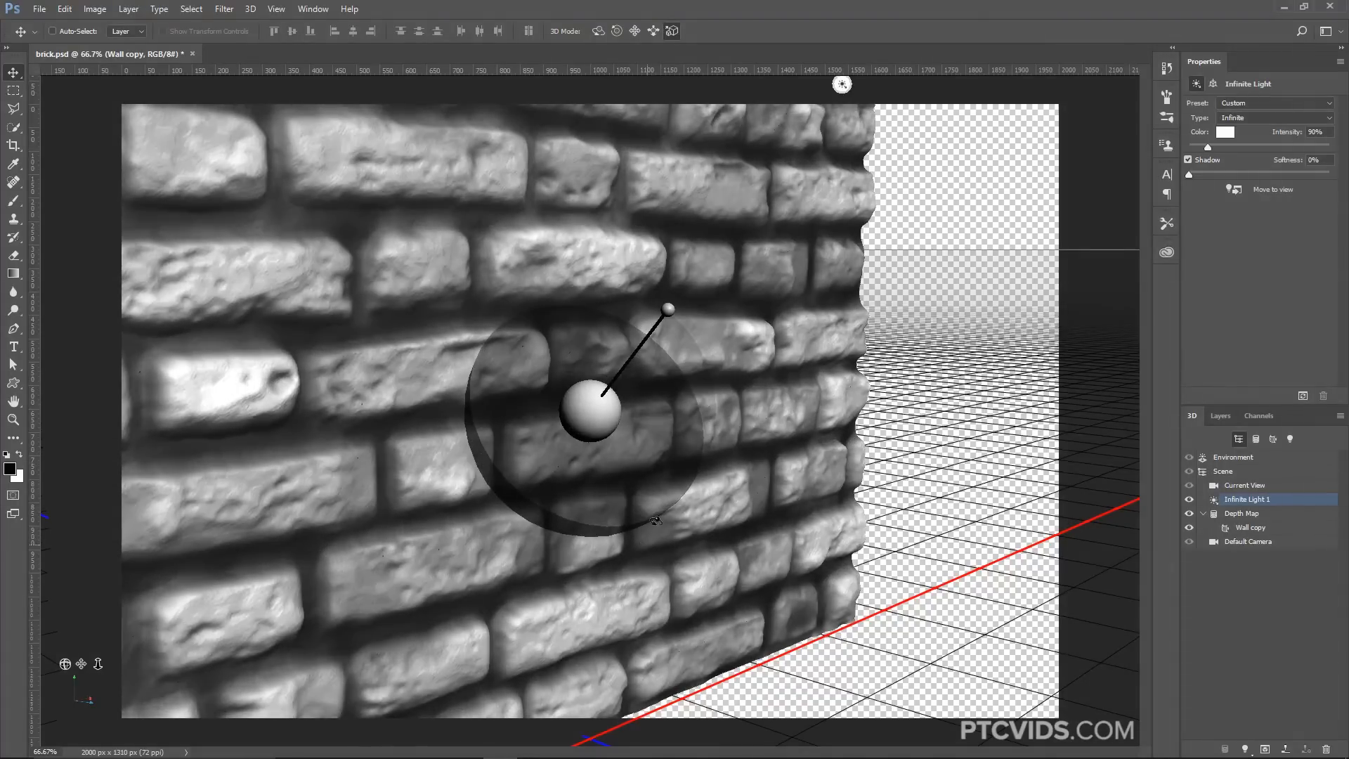
left_click_drag(625, 406, 650, 430)
Remove the opacity texture from the Wall copy material and open its Diffuse texture for editing
left_click(696, 341)
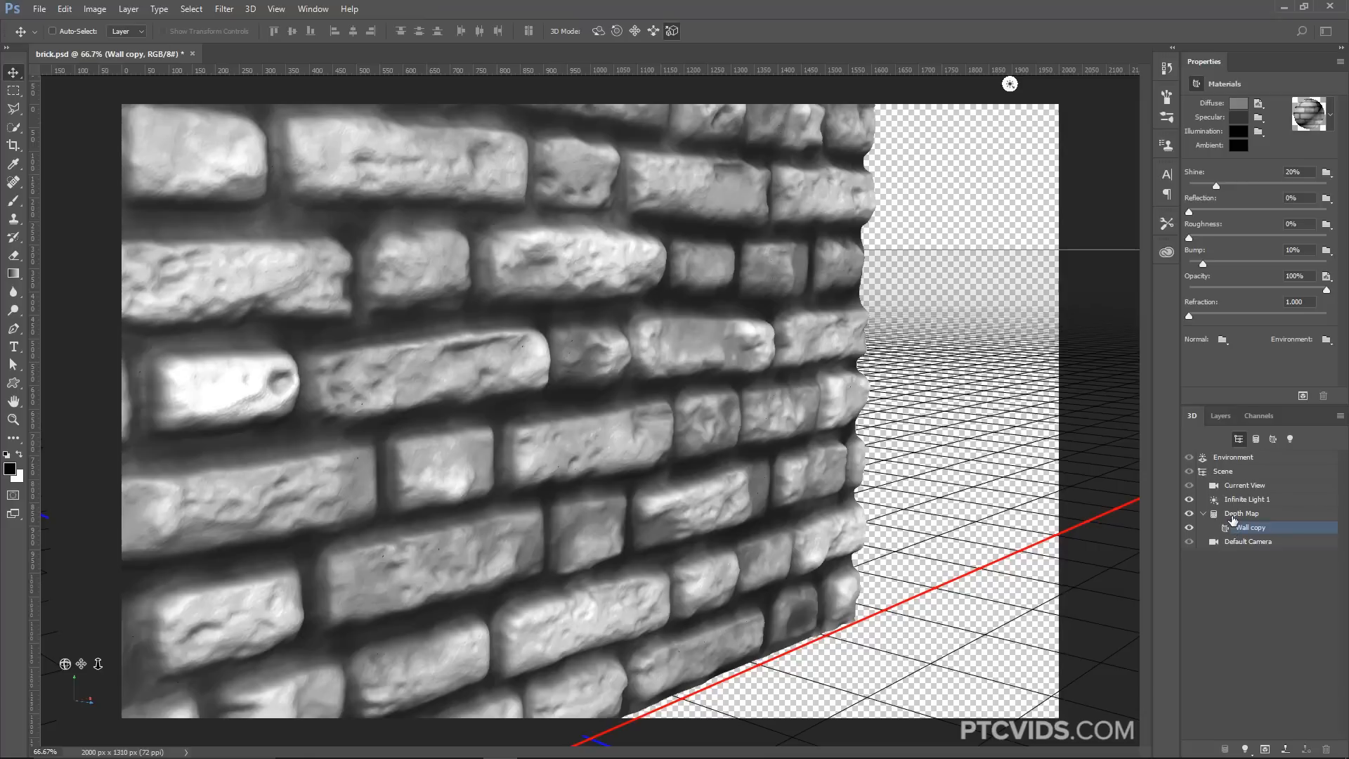
left_click(1327, 277)
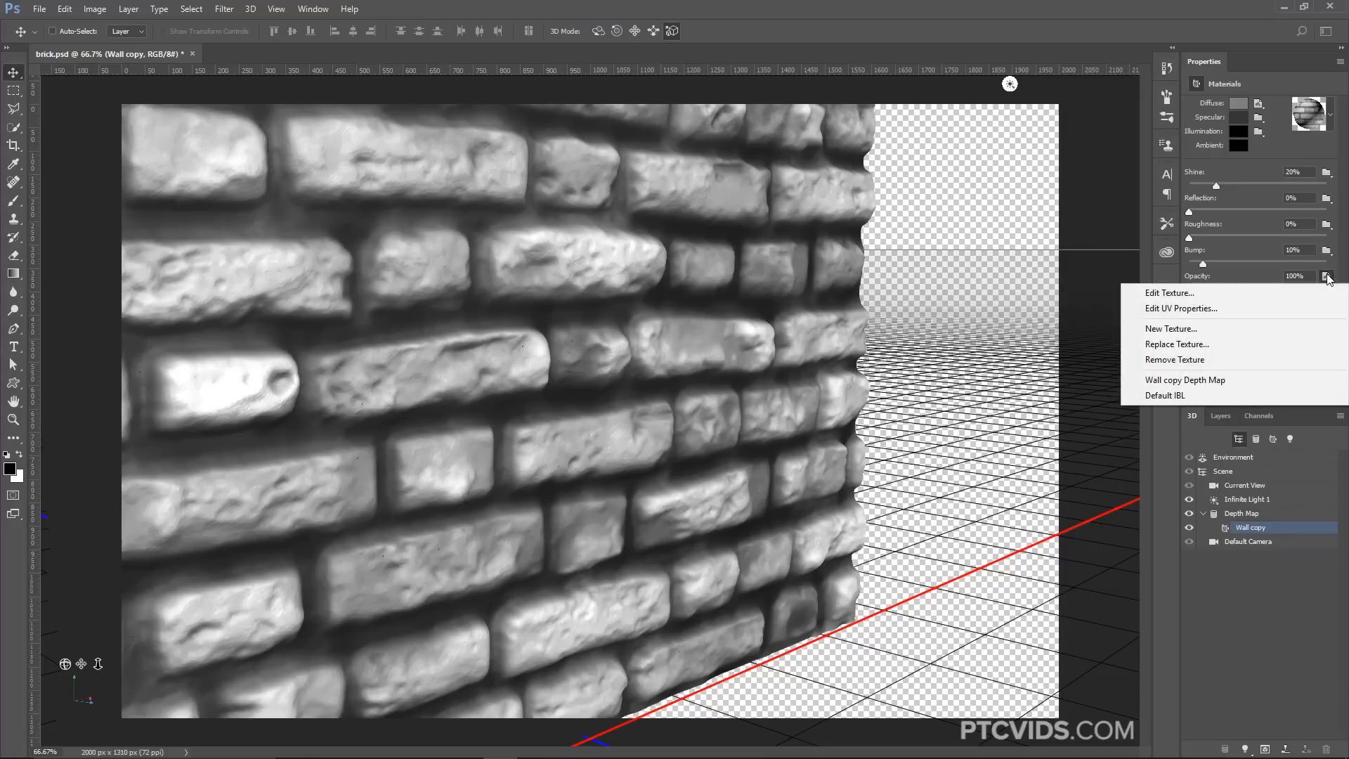
left_click(1203, 365)
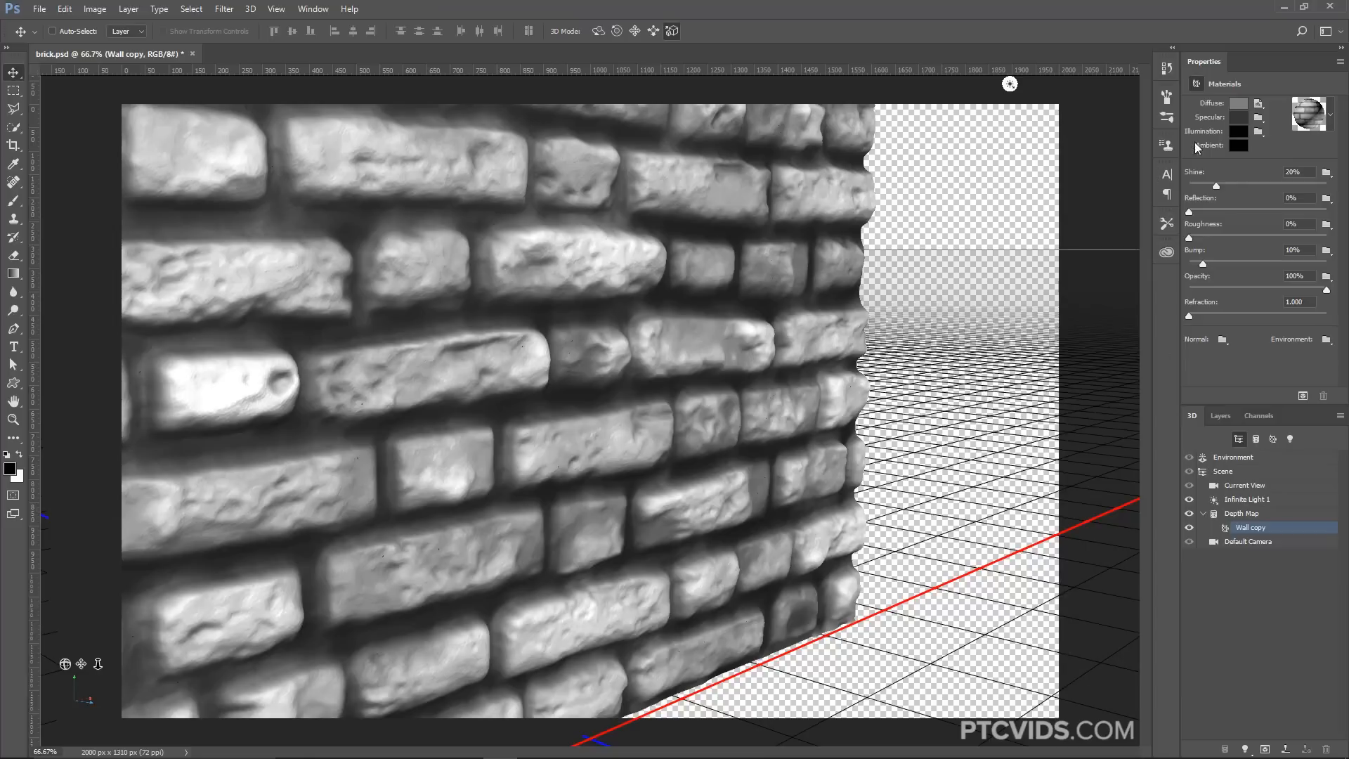
left_click(1259, 104)
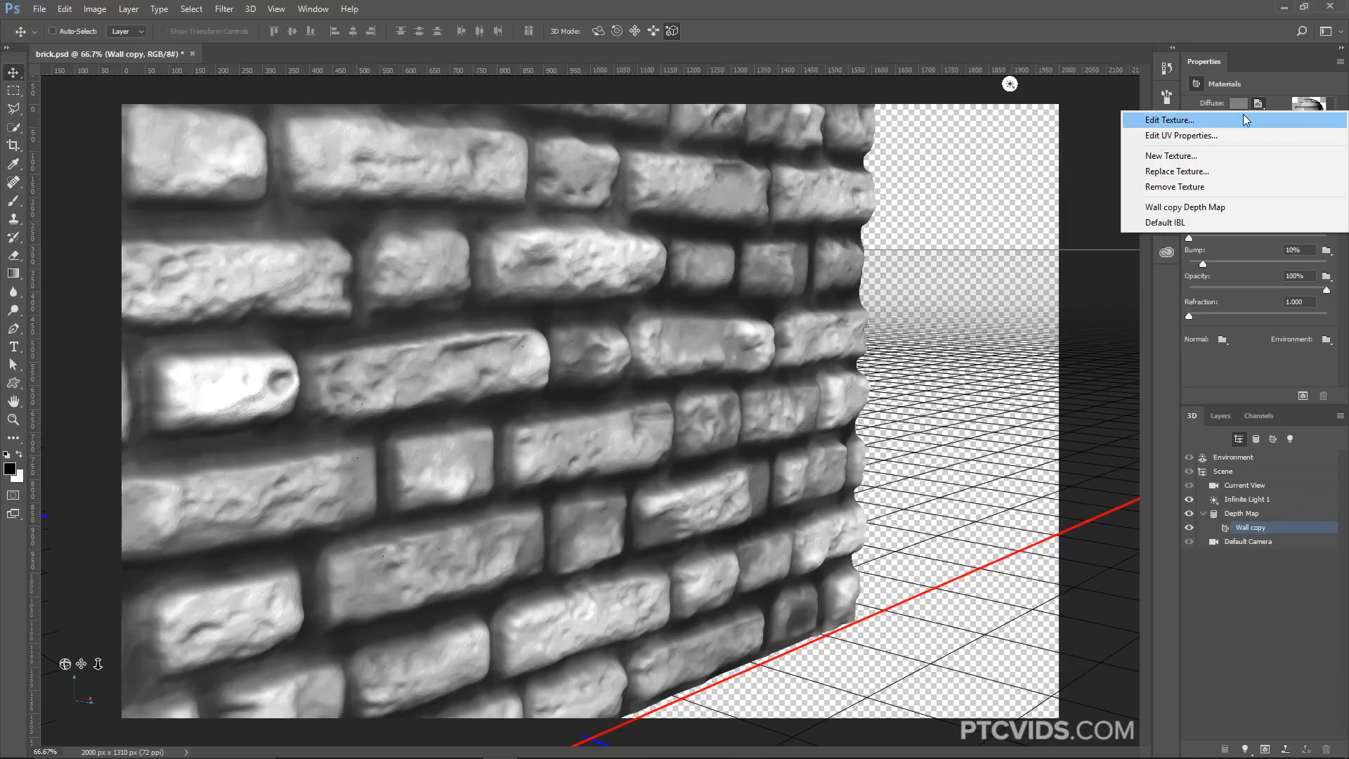
left_click(1243, 116)
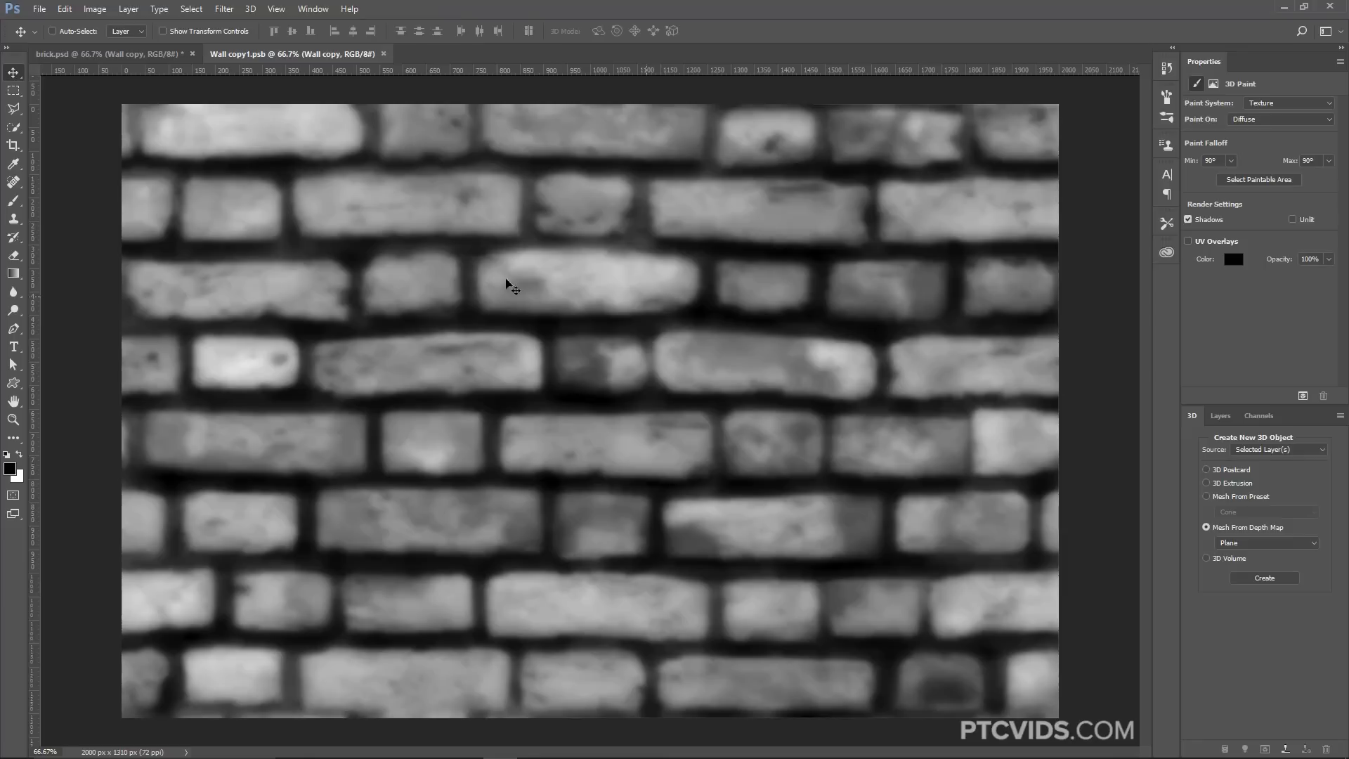
Check the Depth Map mesh's source editing option in brick.psd, and return to the Wall copy1.psb texture document
left_click(169, 54)
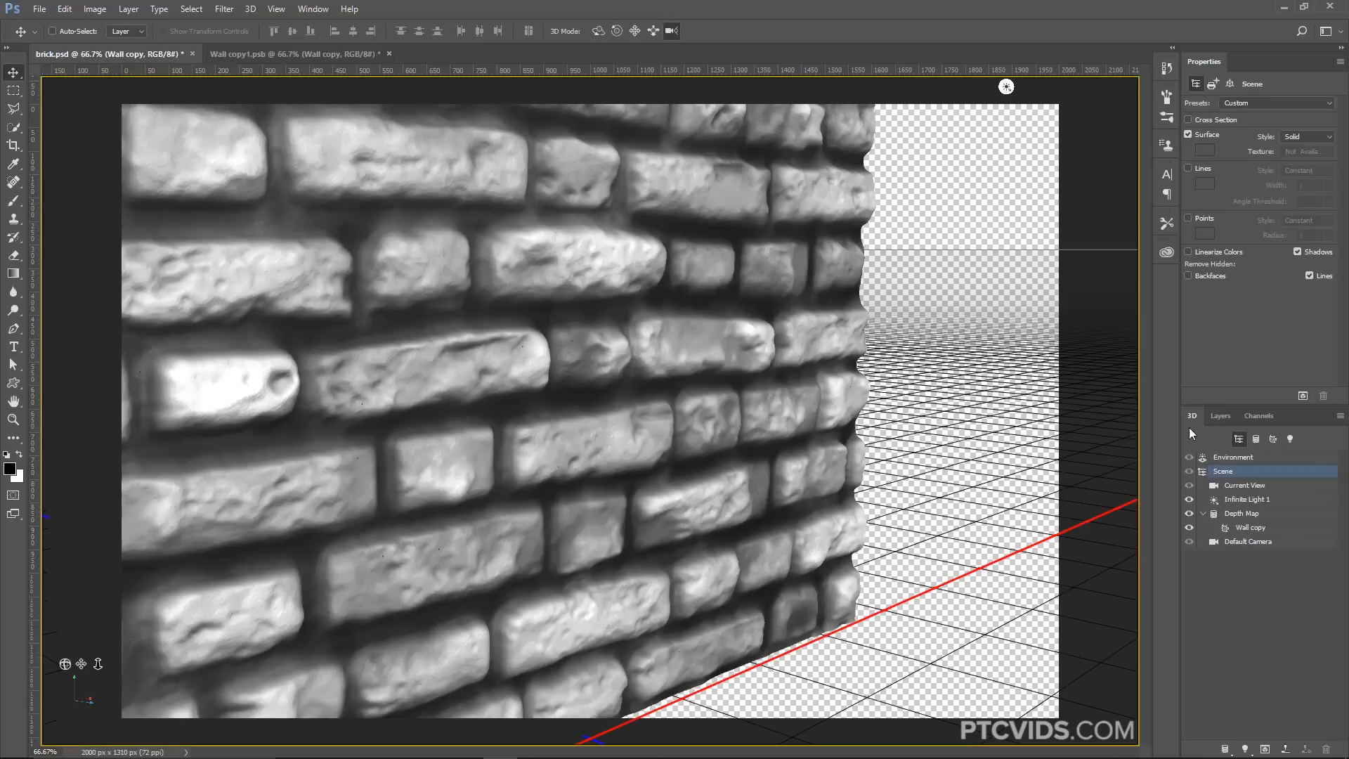
left_click(1243, 514)
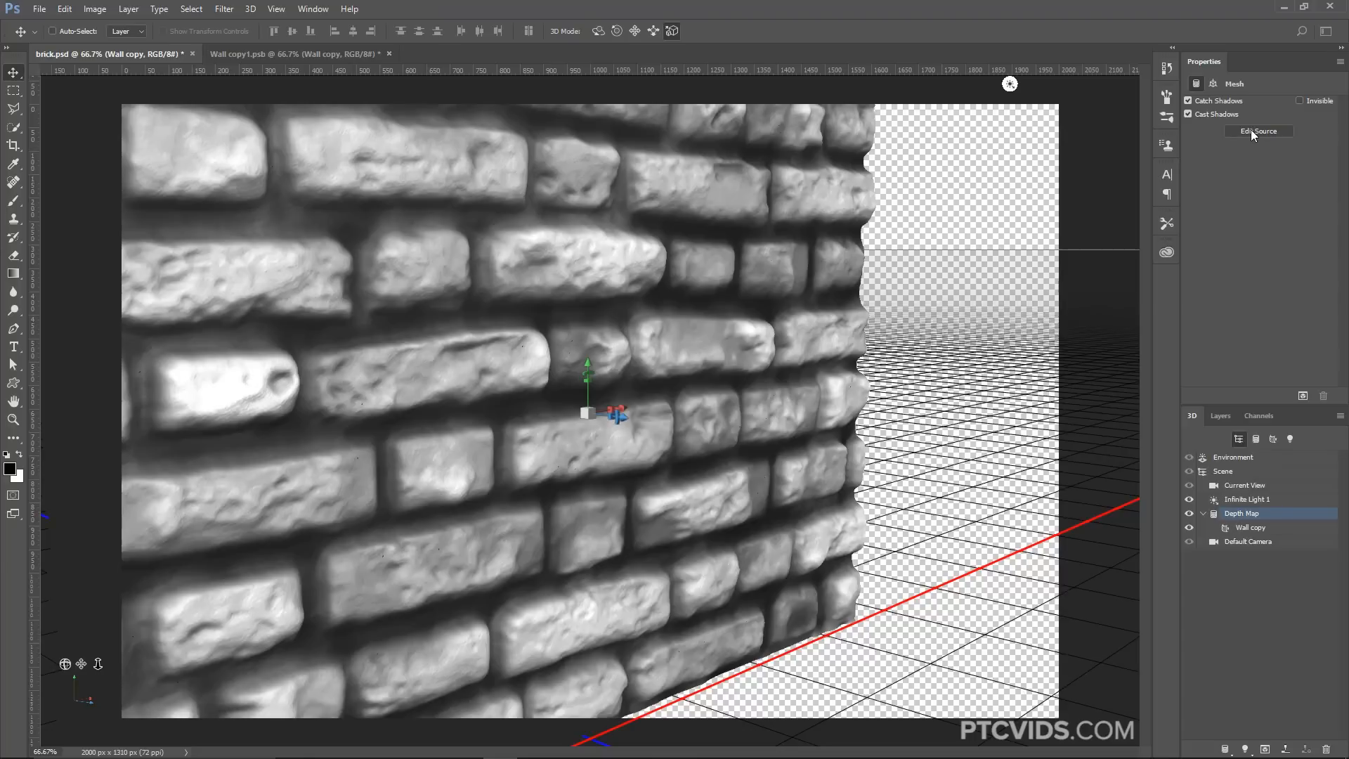
left_click(339, 54)
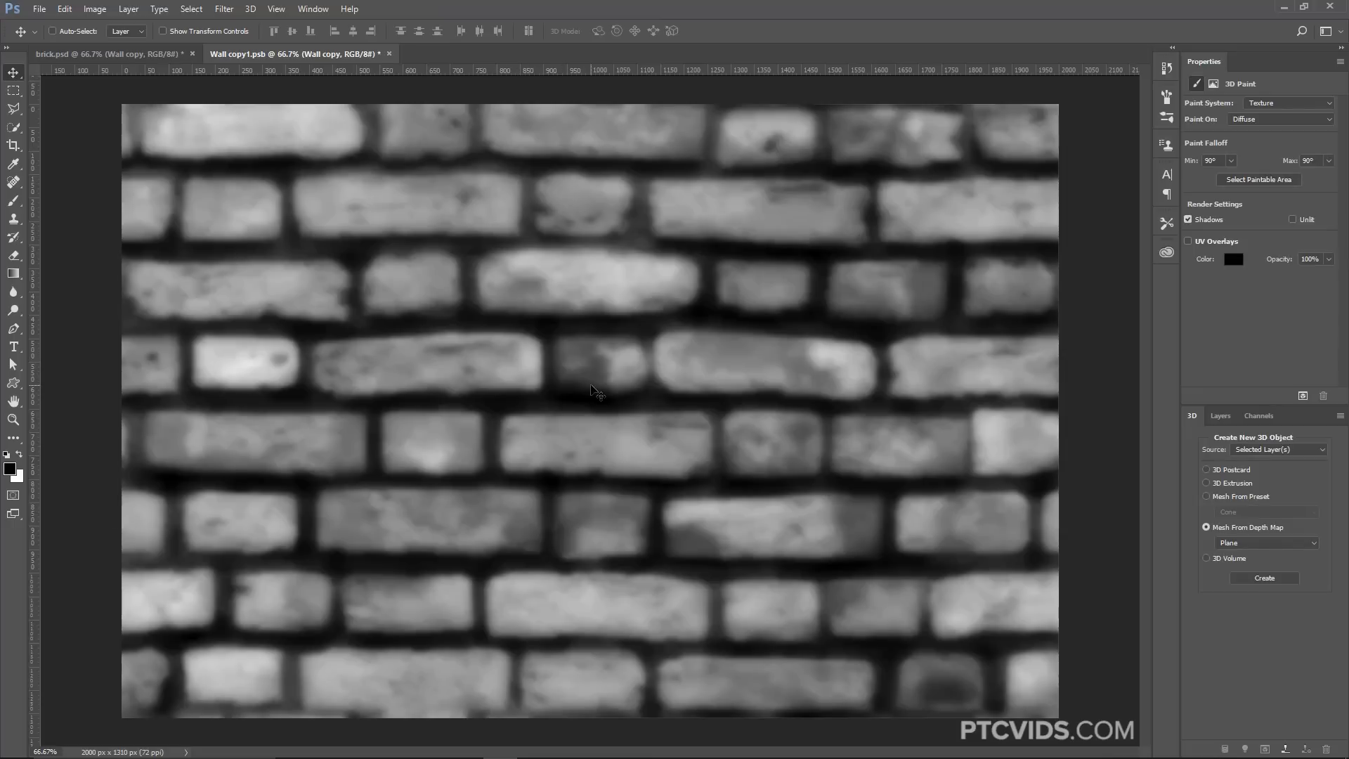
Copy the full-colour Wall layer from brick.psd into Wall copy1.psb, aligned directly above the grey Wall copy layer
left_click(1217, 420)
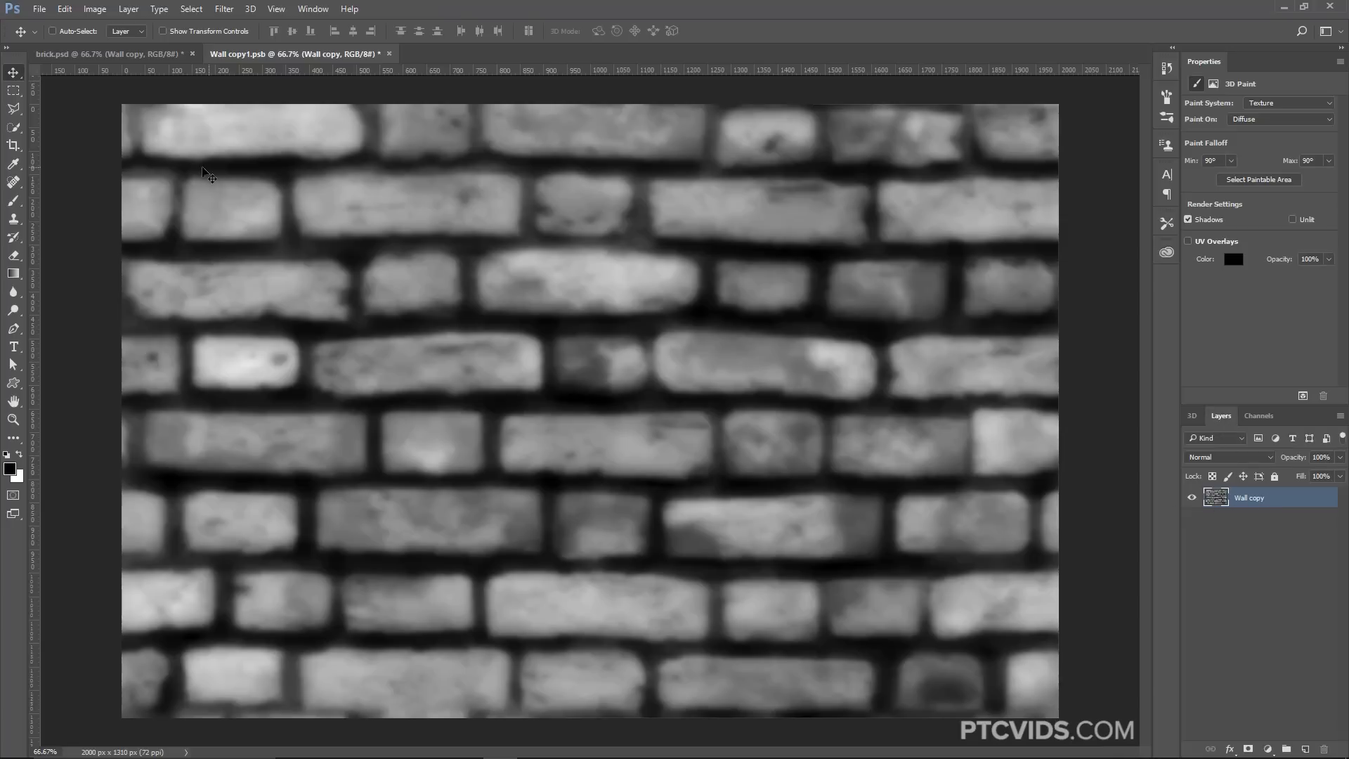
left_click(94, 60)
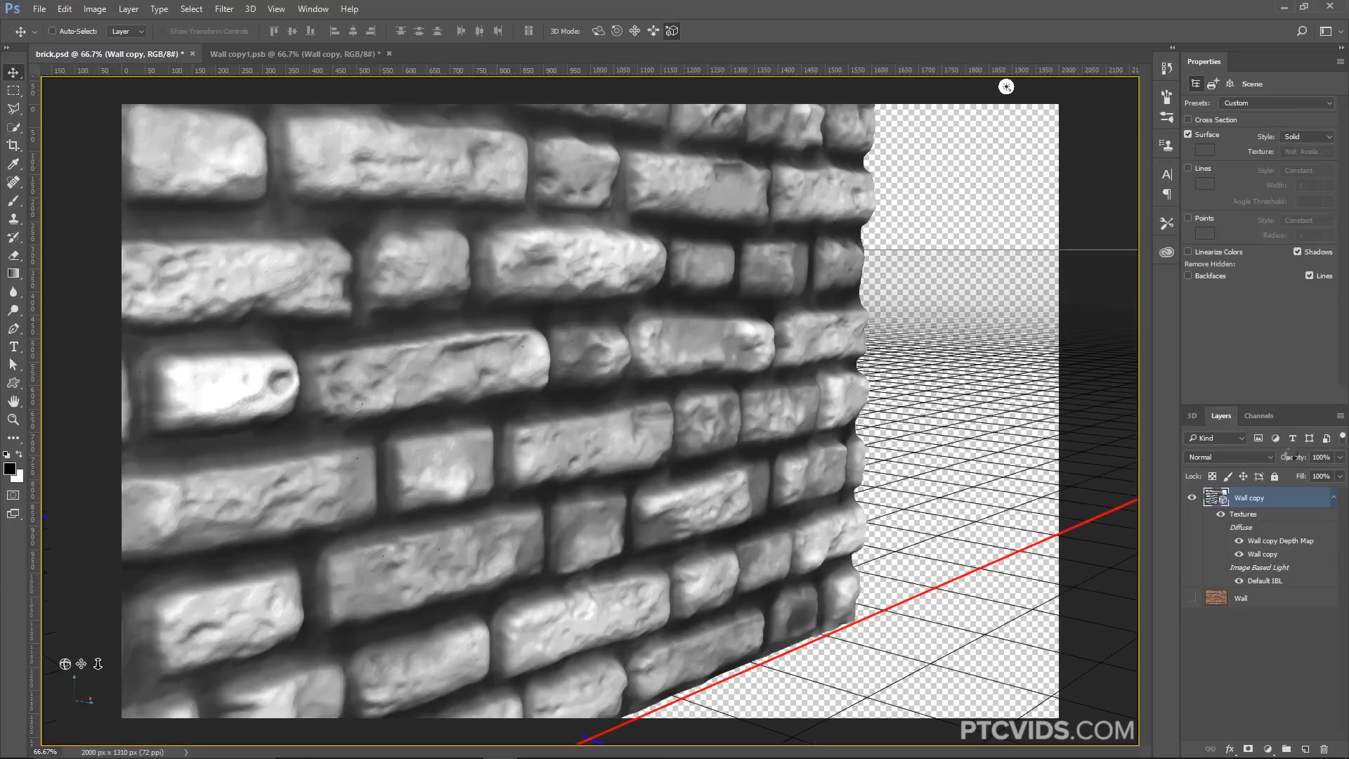
left_click(1217, 604)
left_click(1192, 598)
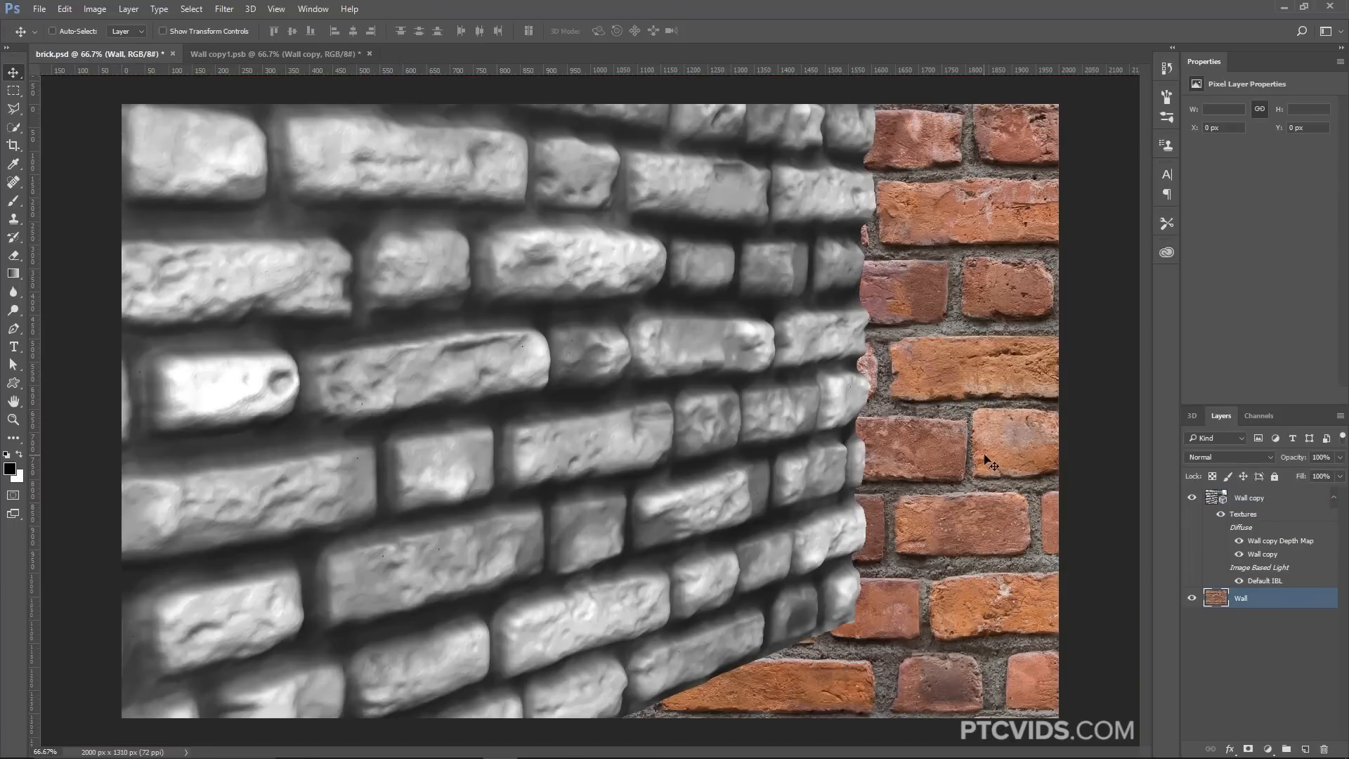
left_click_drag(980, 463, 264, 79)
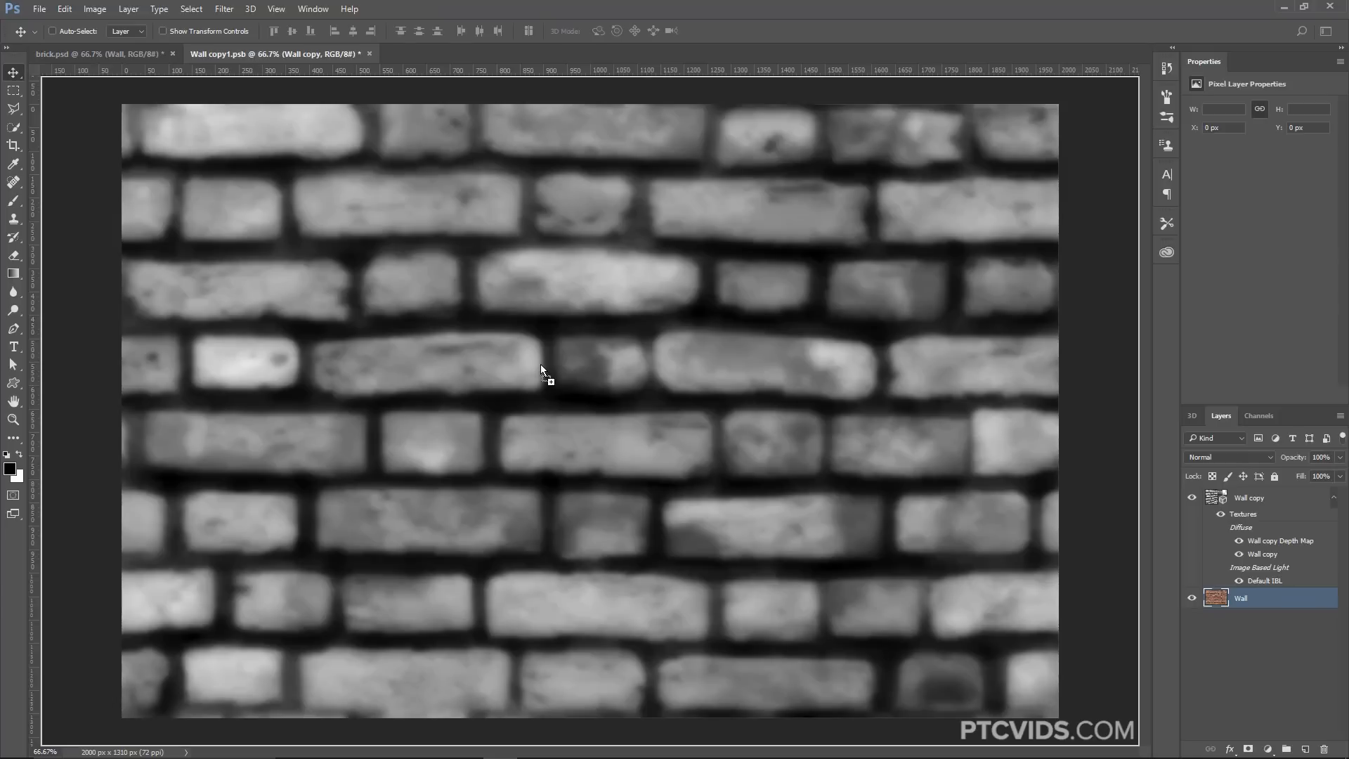
left_click_drag(541, 364, 541, 364)
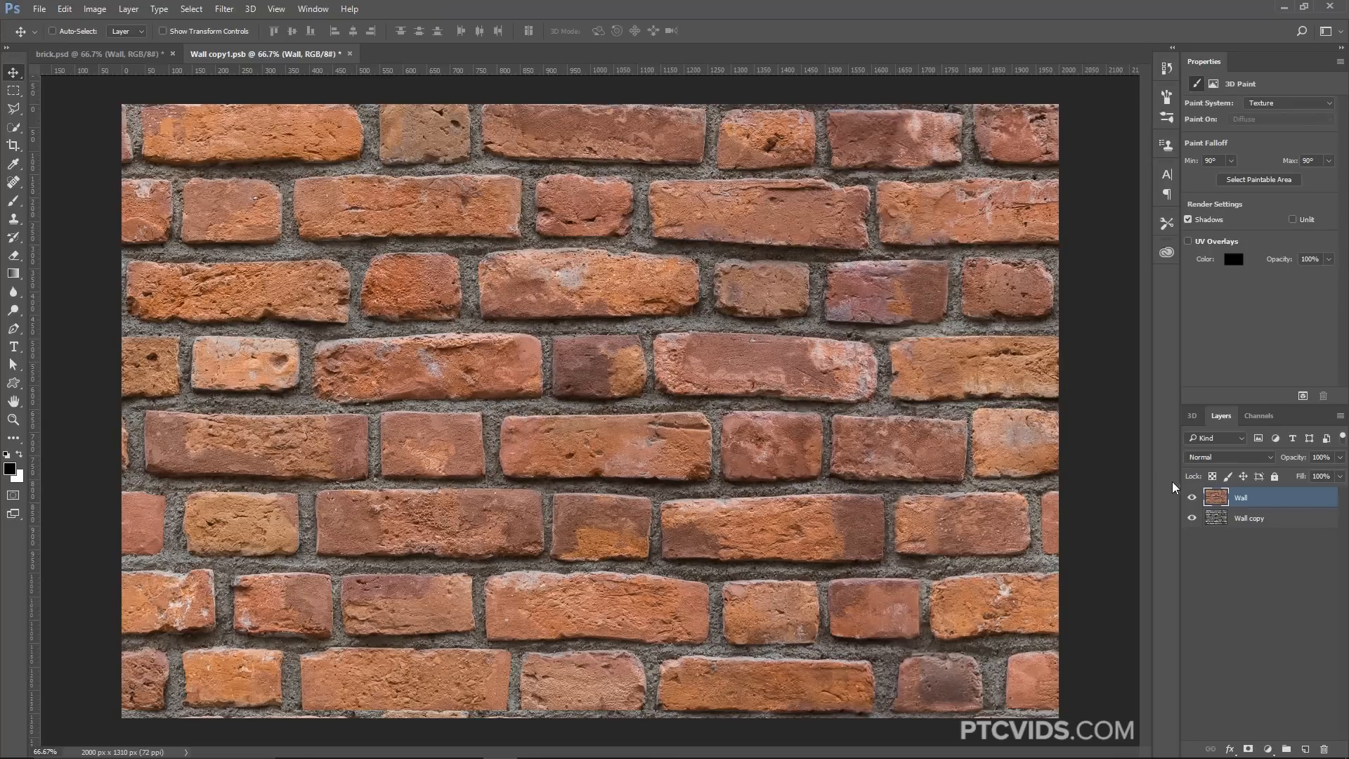
Save the Wall copy1.psb texture with the brick photo enabled, and hide the flat Wall layer in brick.psd
left_click(1192, 499)
left_click(1192, 499)
key("ctrl")
key("ctrl+s")
left_click(126, 58)
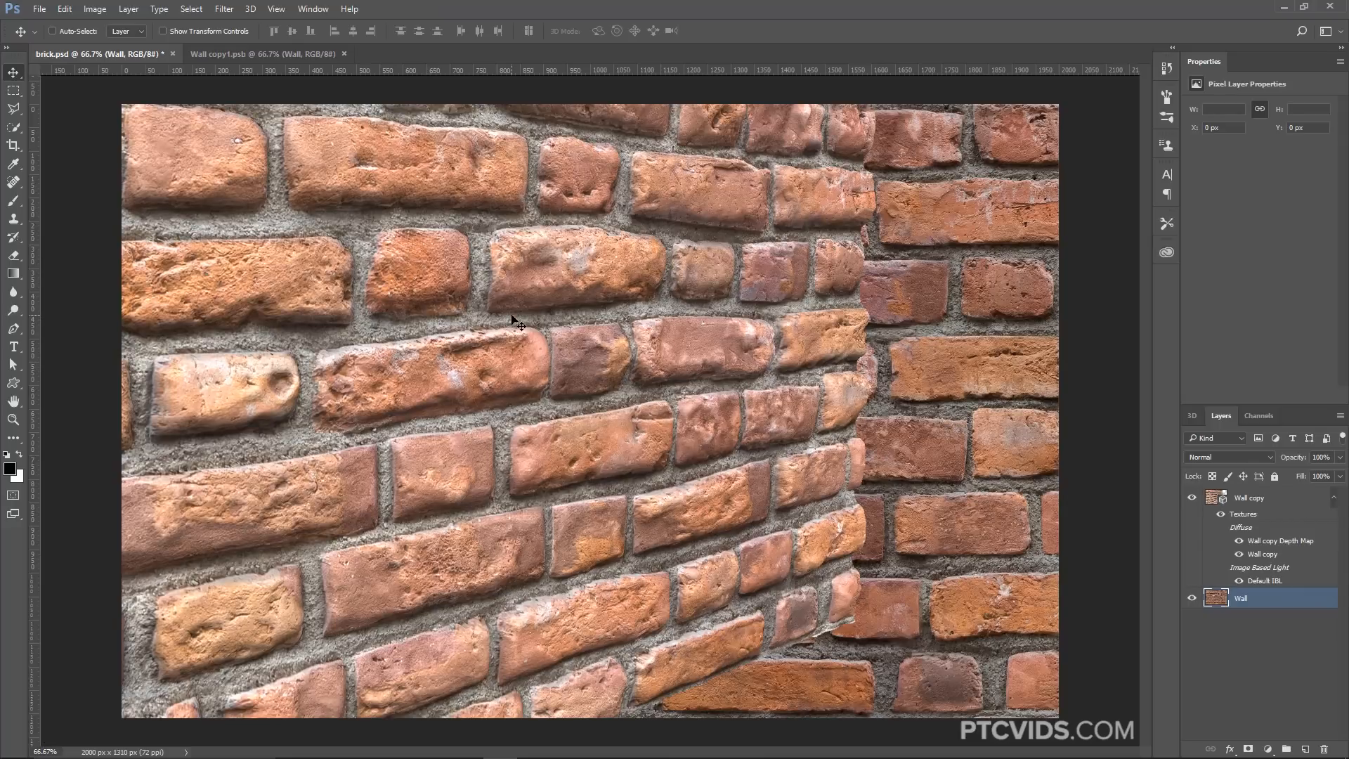
left_click(1192, 598)
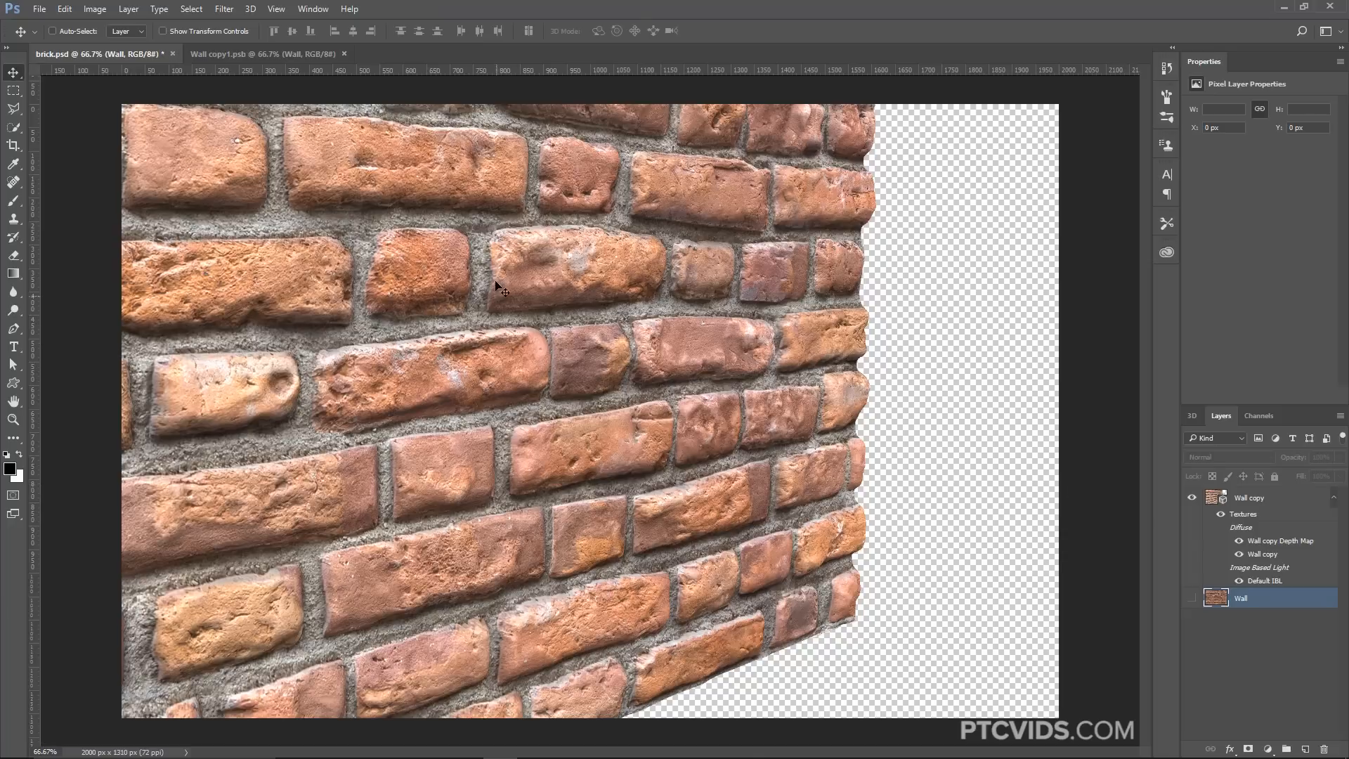
Orbit the 3D camera around the textured wall and scale the depth map mesh along Z to about 30 px
left_click(1219, 499)
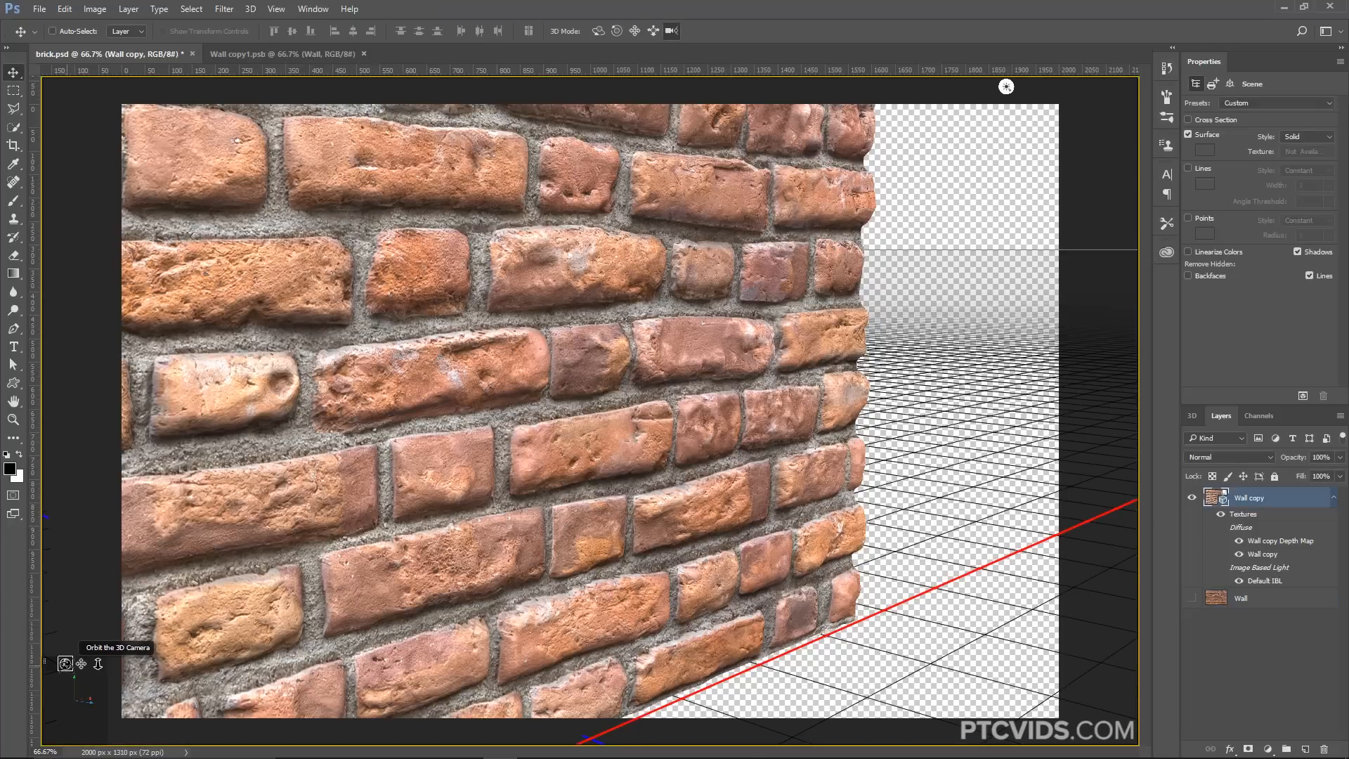
left_click_drag(65, 664, 317, 520)
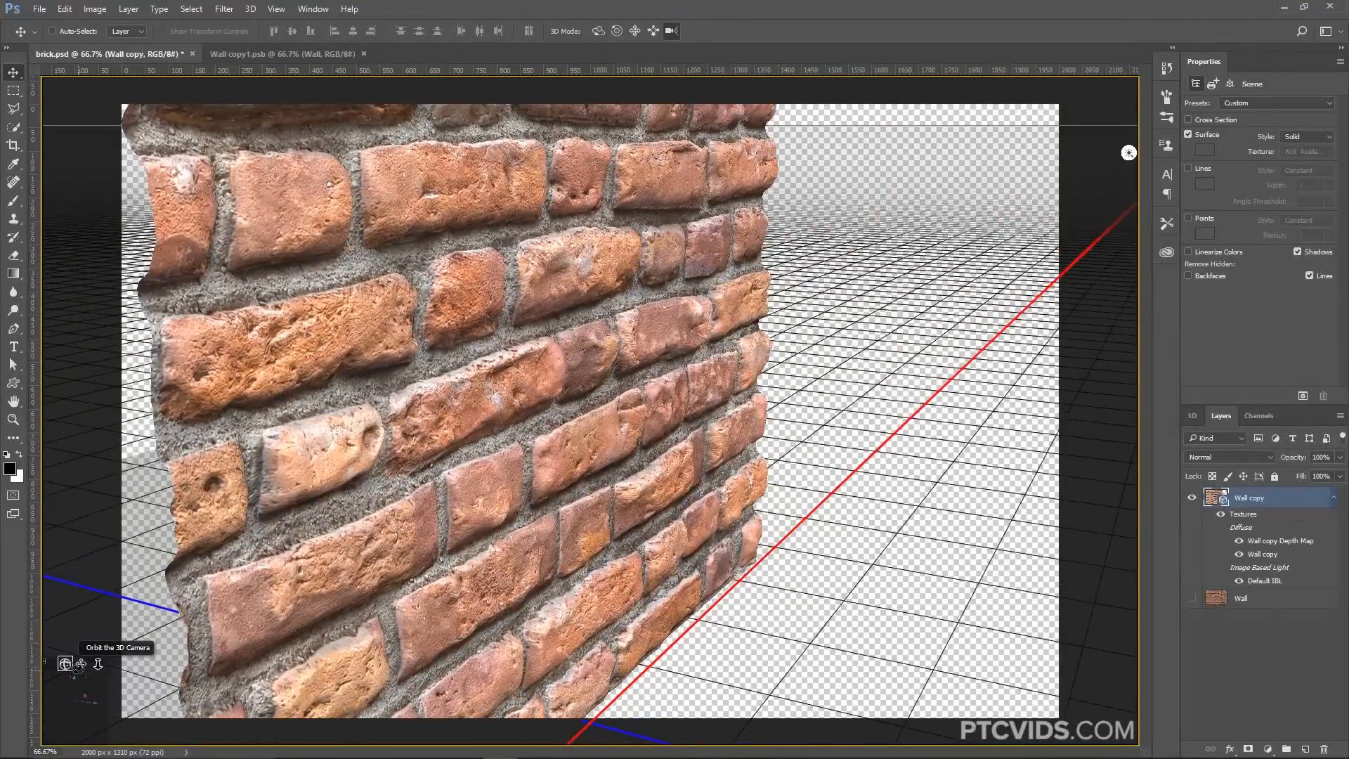
left_click(498, 386)
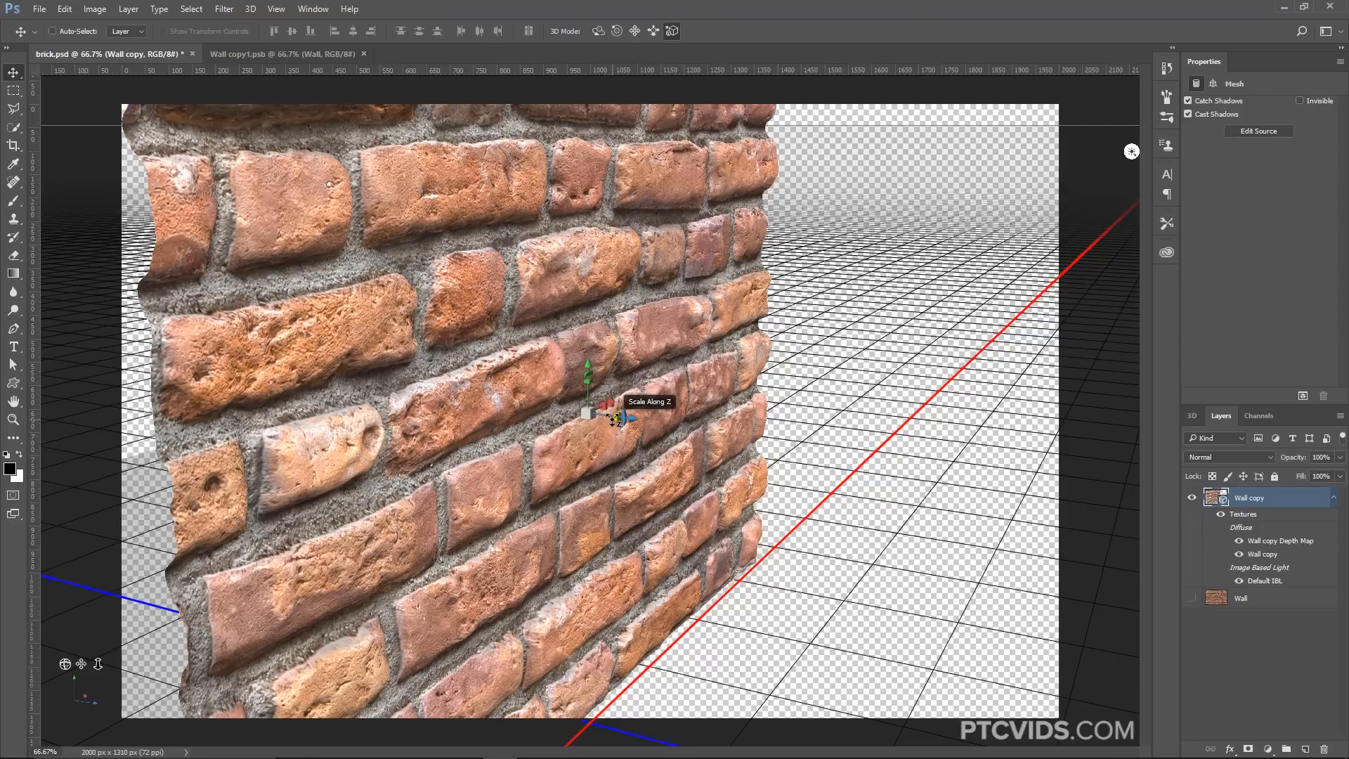
left_click_drag(616, 419, 614, 417)
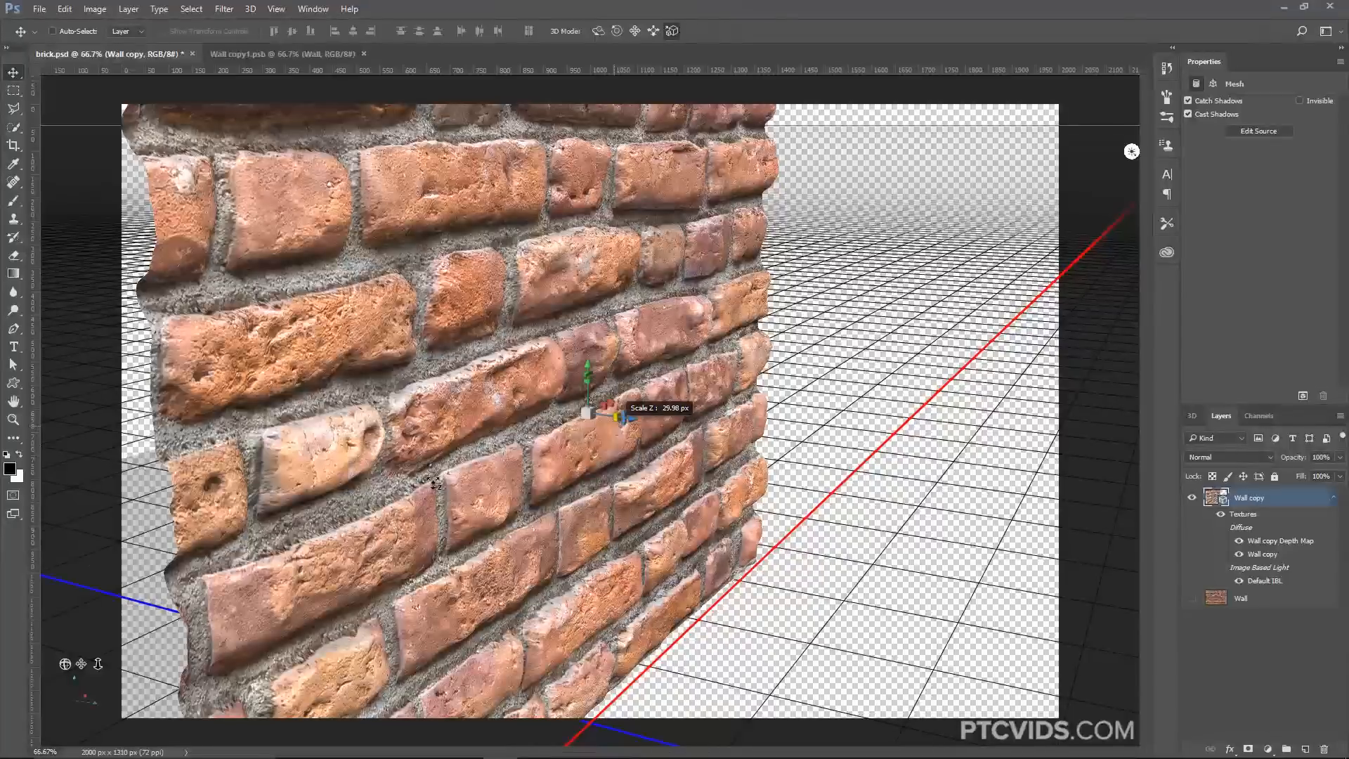
left_click_drag(433, 483, 59, 661)
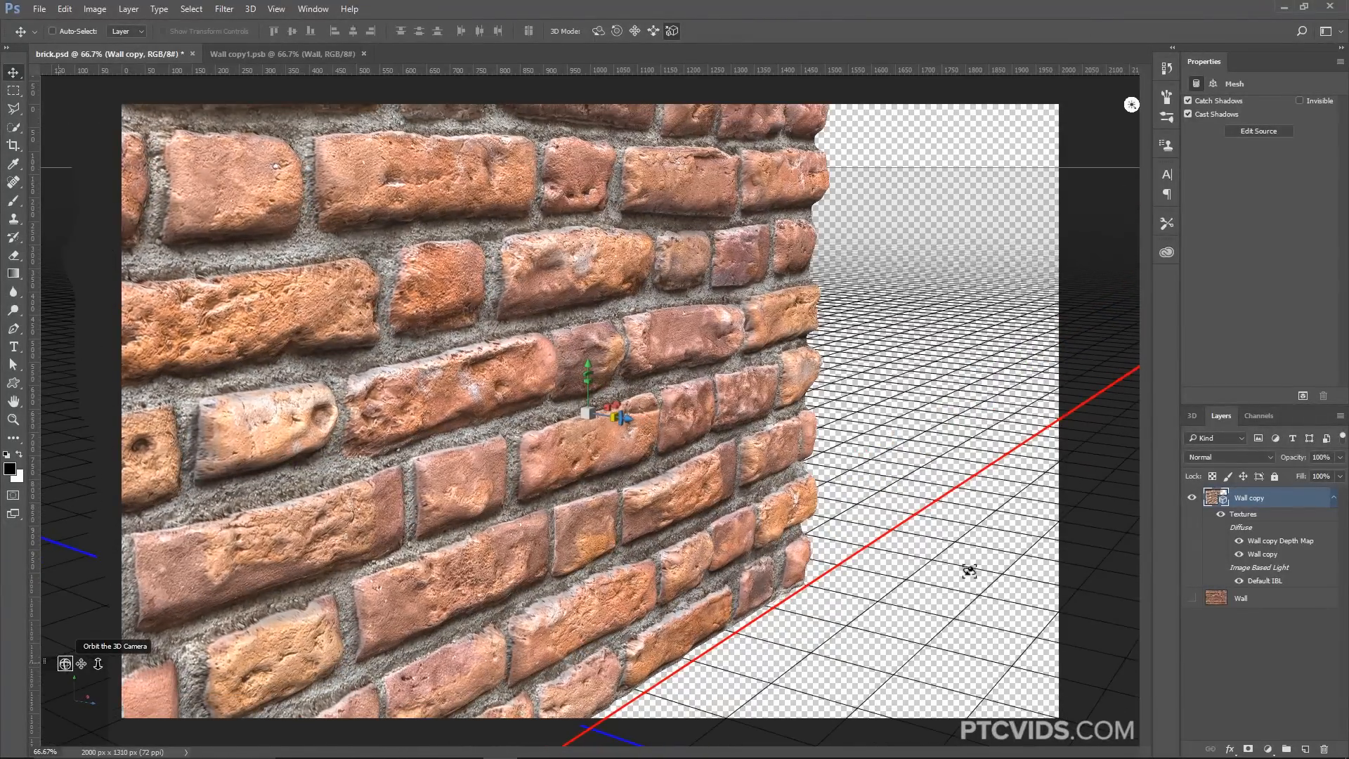
Select the Wall copy material in the 3D scene, and add a new empty layer above Wall in Wall copy1.psb
double_click(1216, 499)
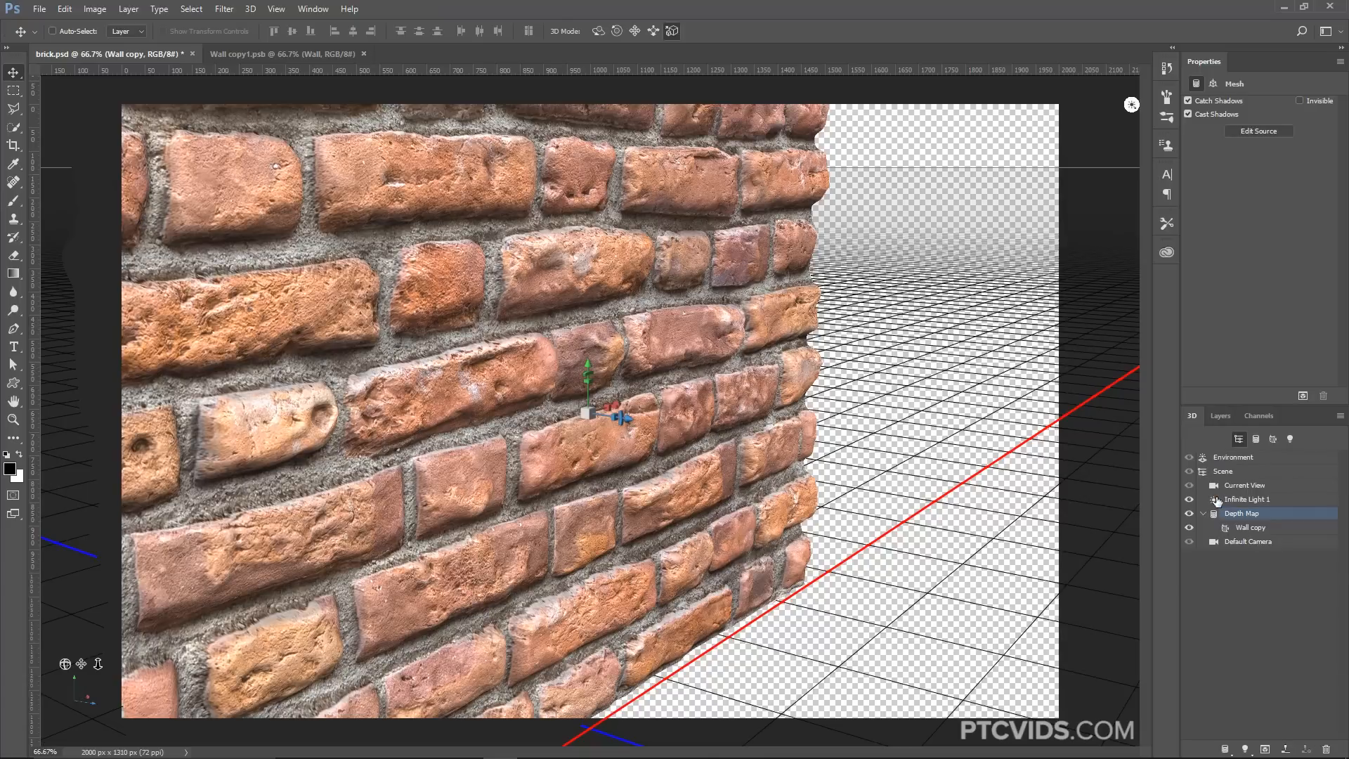
left_click(1250, 534)
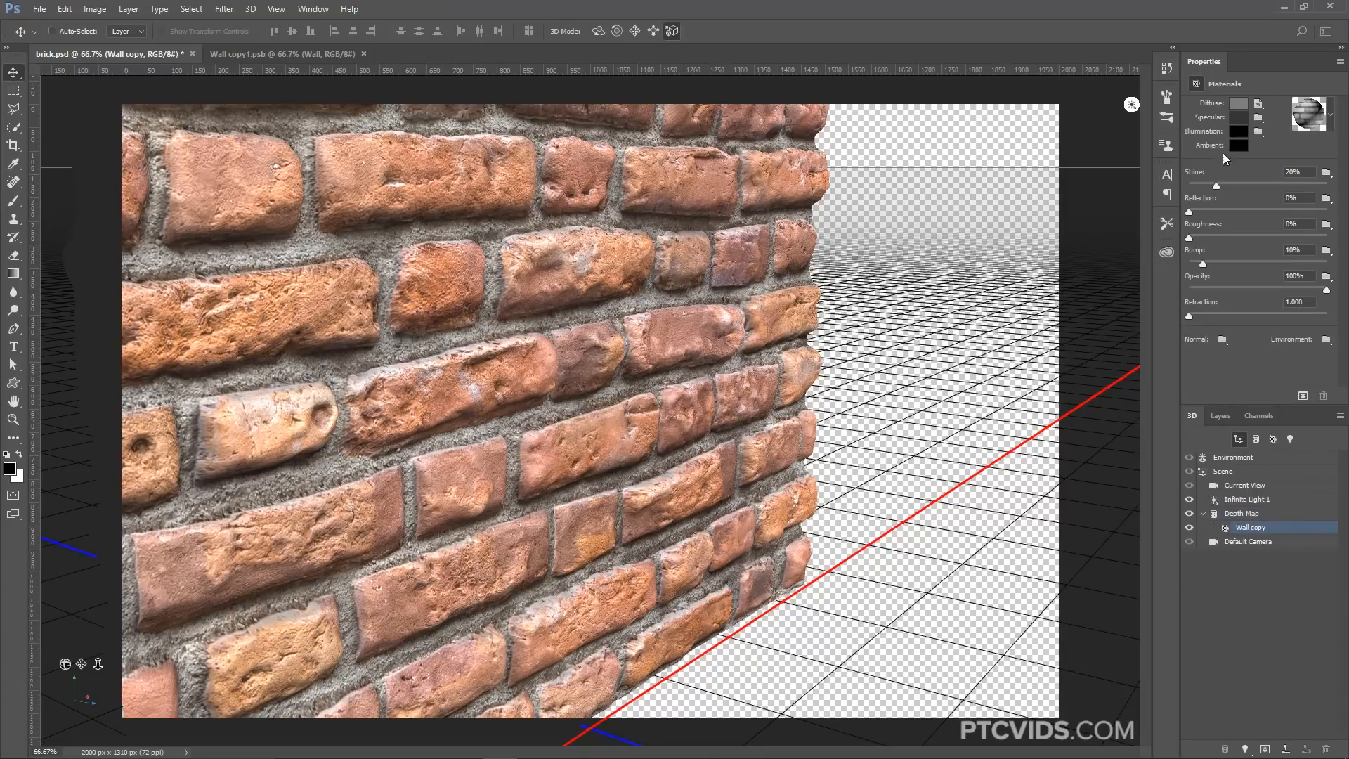
left_click(284, 56)
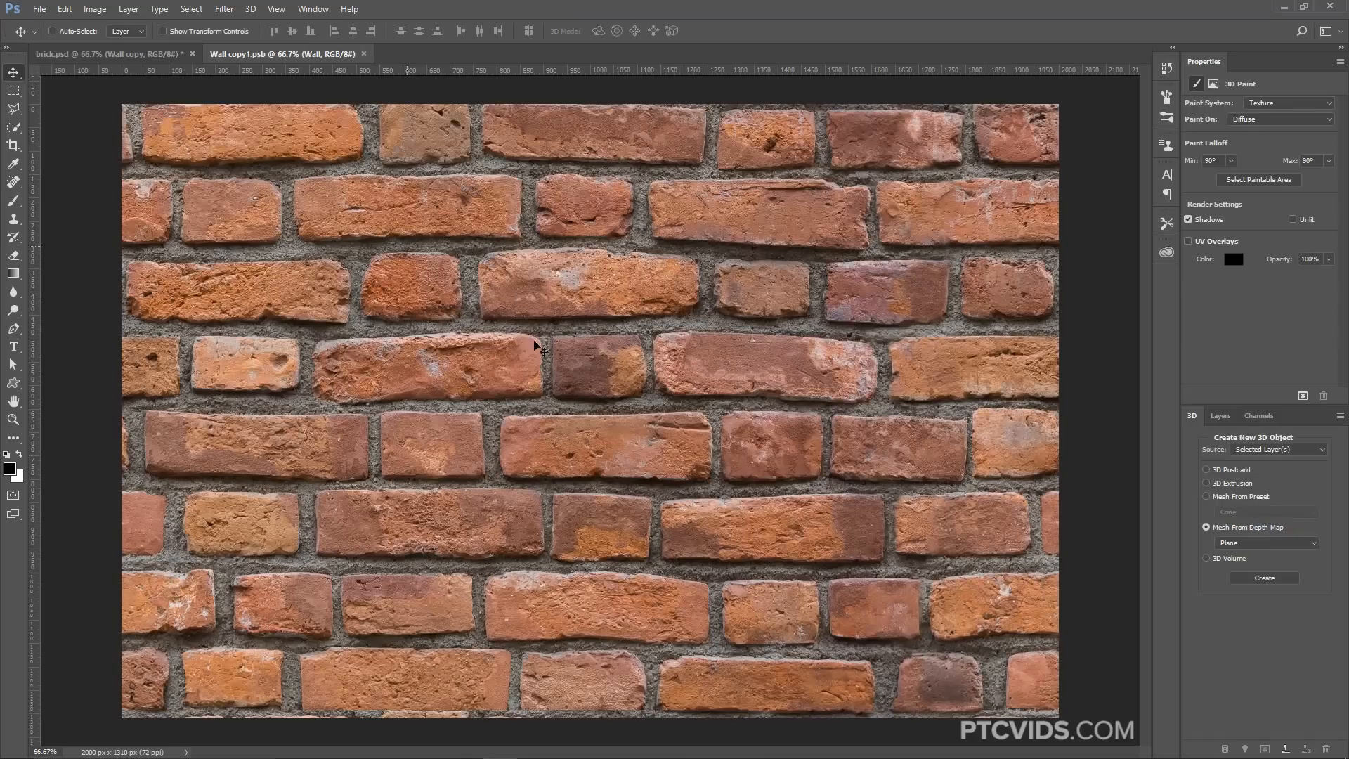
left_click(1221, 416)
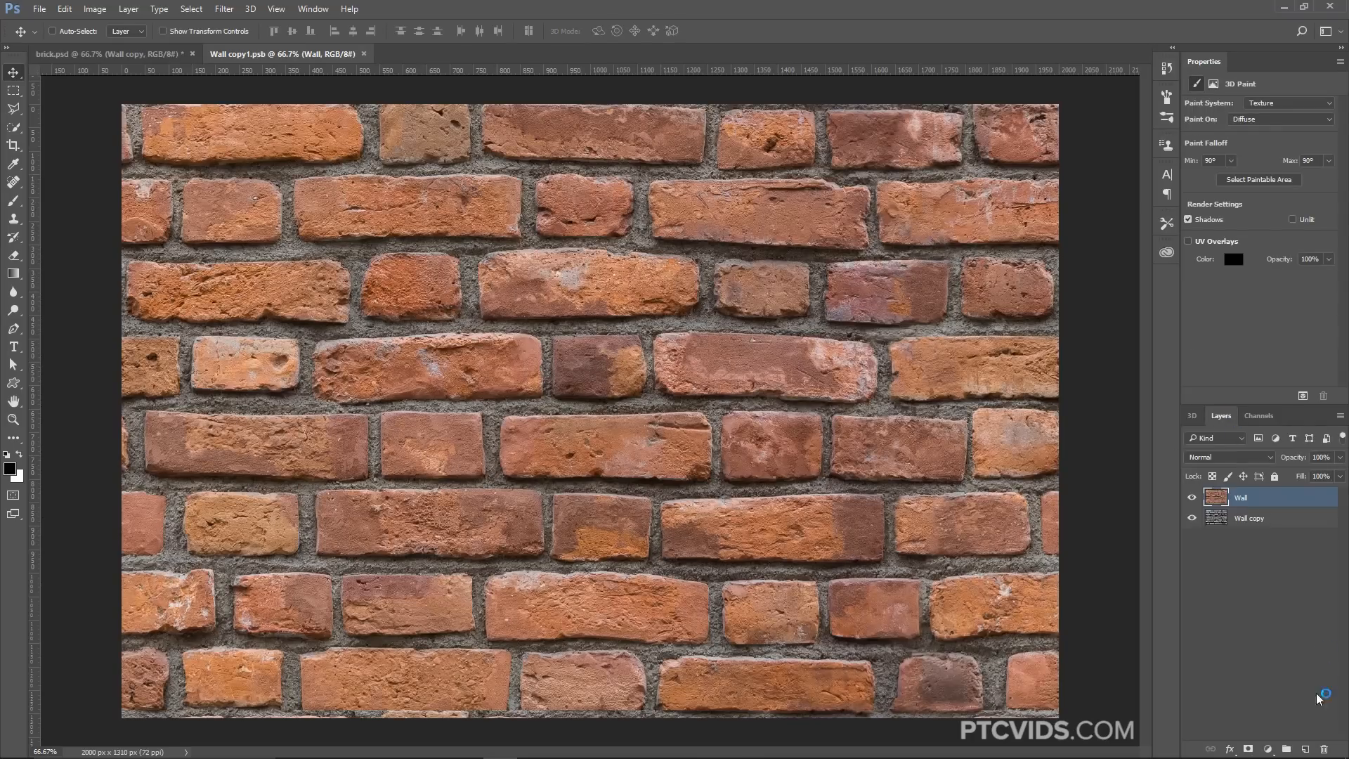
left_click(1305, 749)
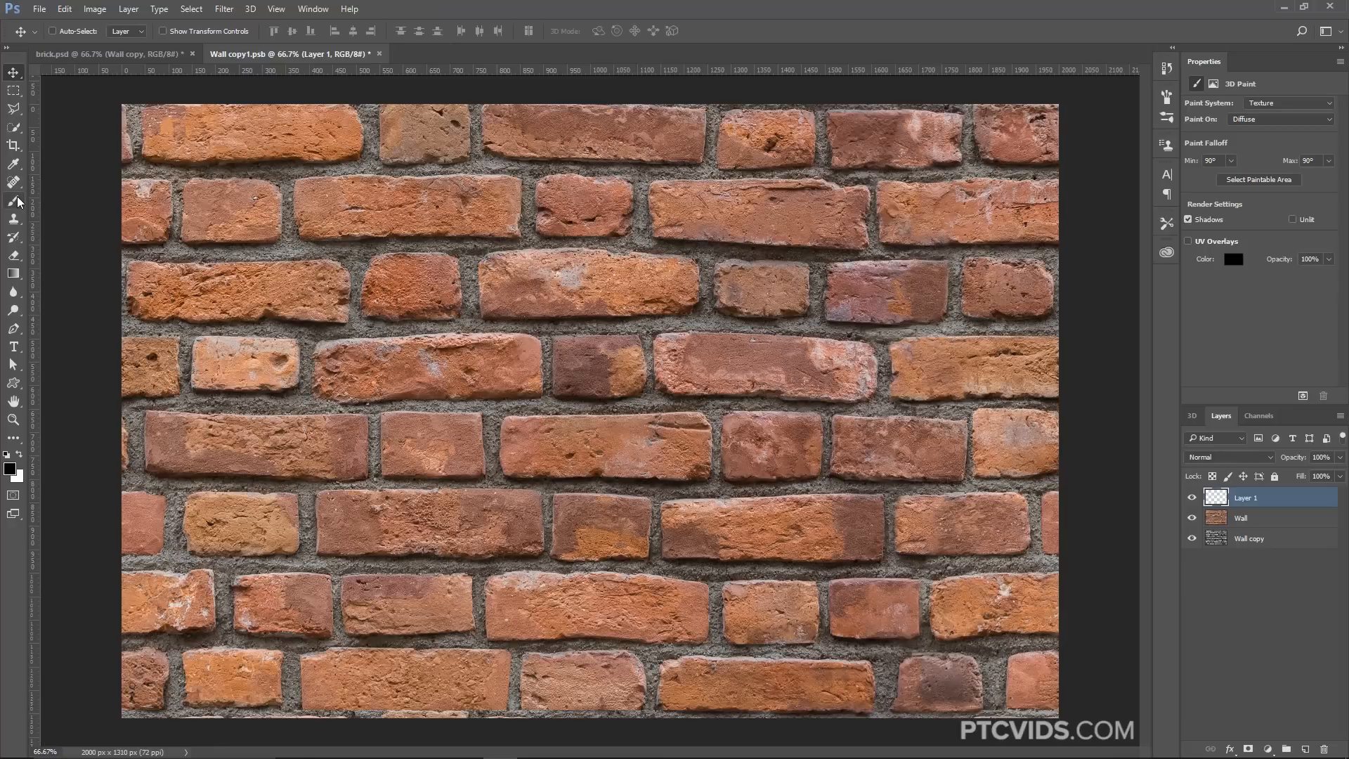
Set the foreground colour to a vivid blue
key("i")
left_click(10, 468)
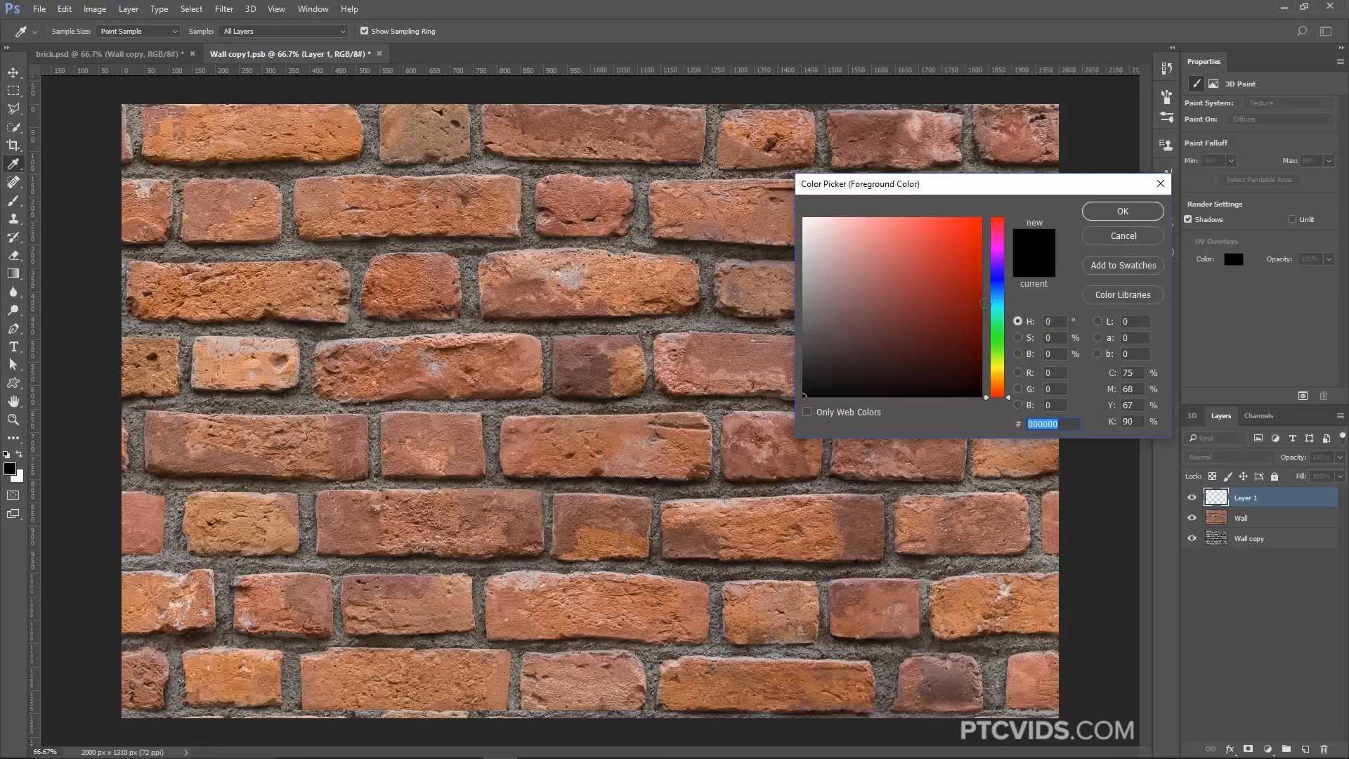
left_click(997, 285)
left_click(916, 283)
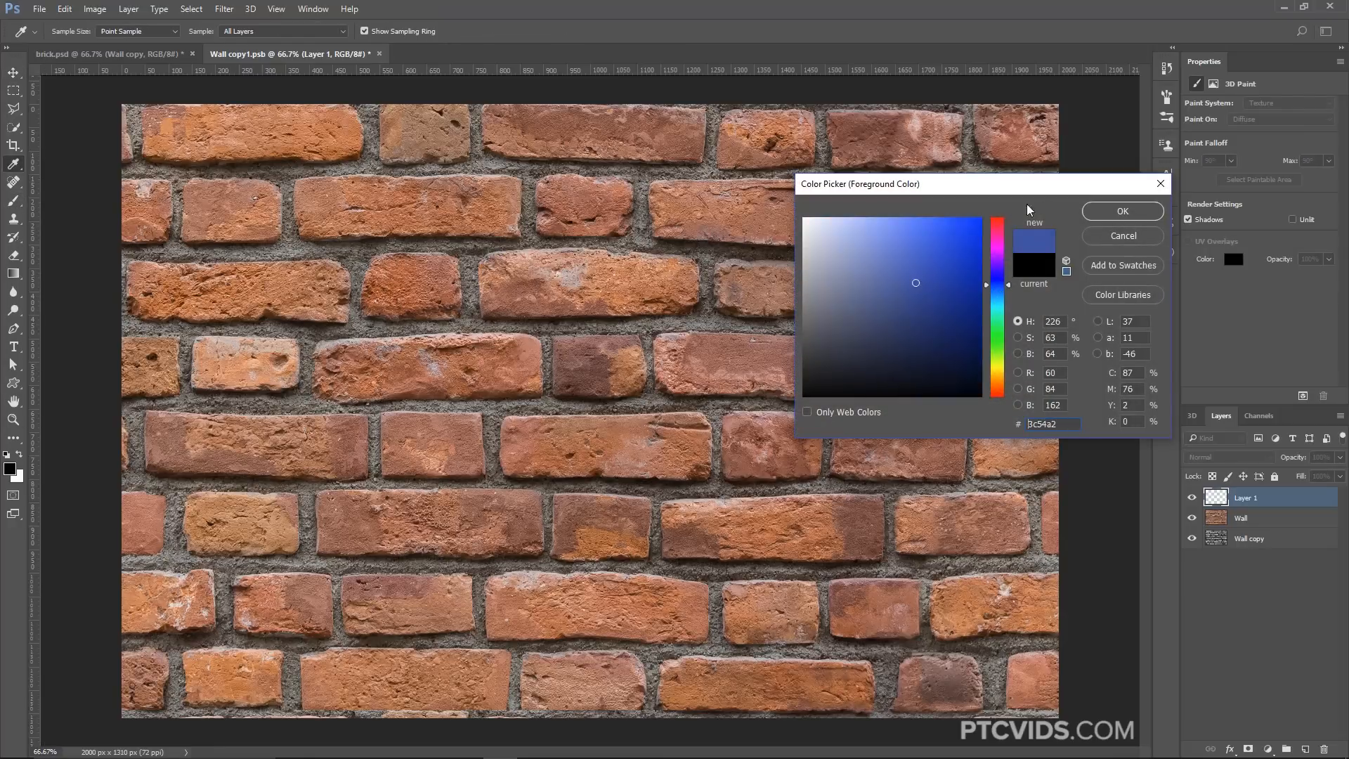
left_click(1110, 213)
Paint the letters PTC in blue across the upper-left bricks on Layer 1 with a soft 100 px brush
key("b")
key("bracketleft")
key("bracketleft")
key("bracketleft")
key("bracketleft")
key("bracketleft")
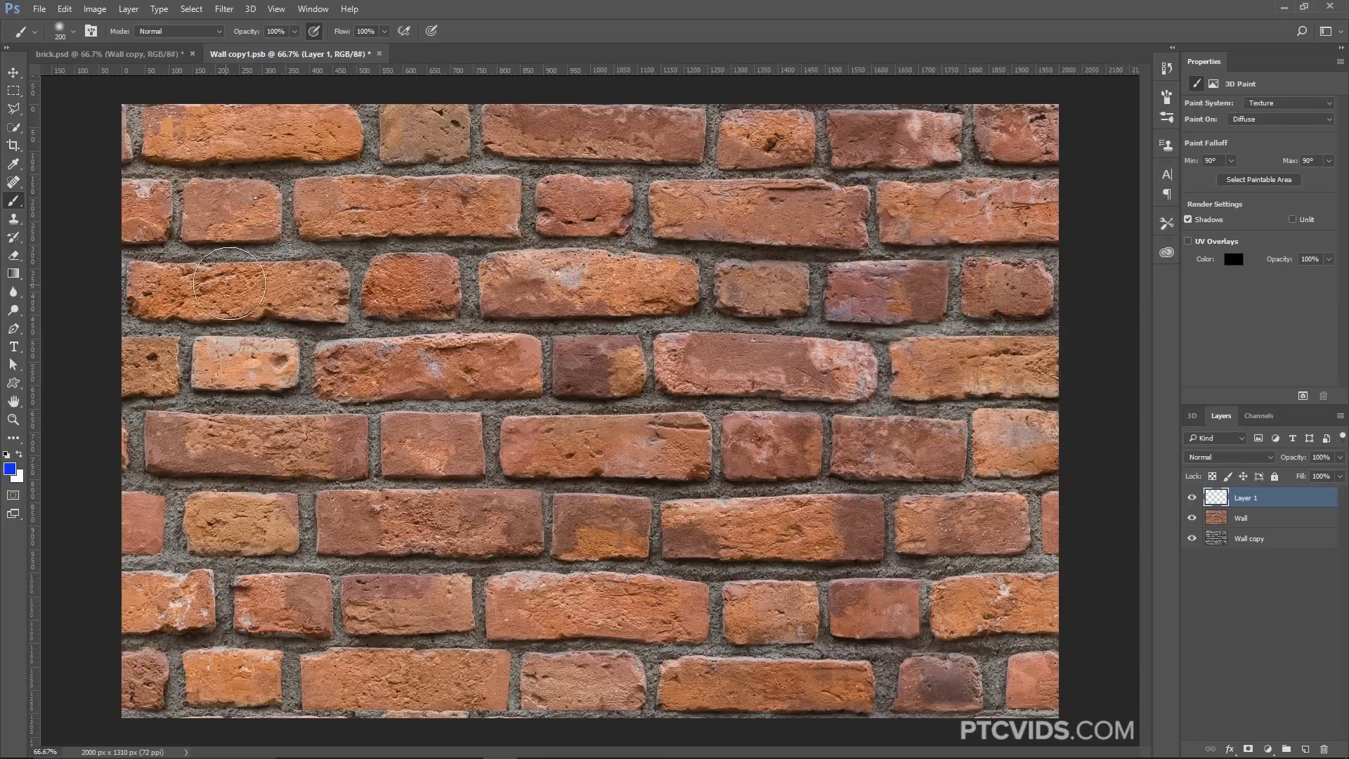
left_click_drag(237, 206, 234, 369)
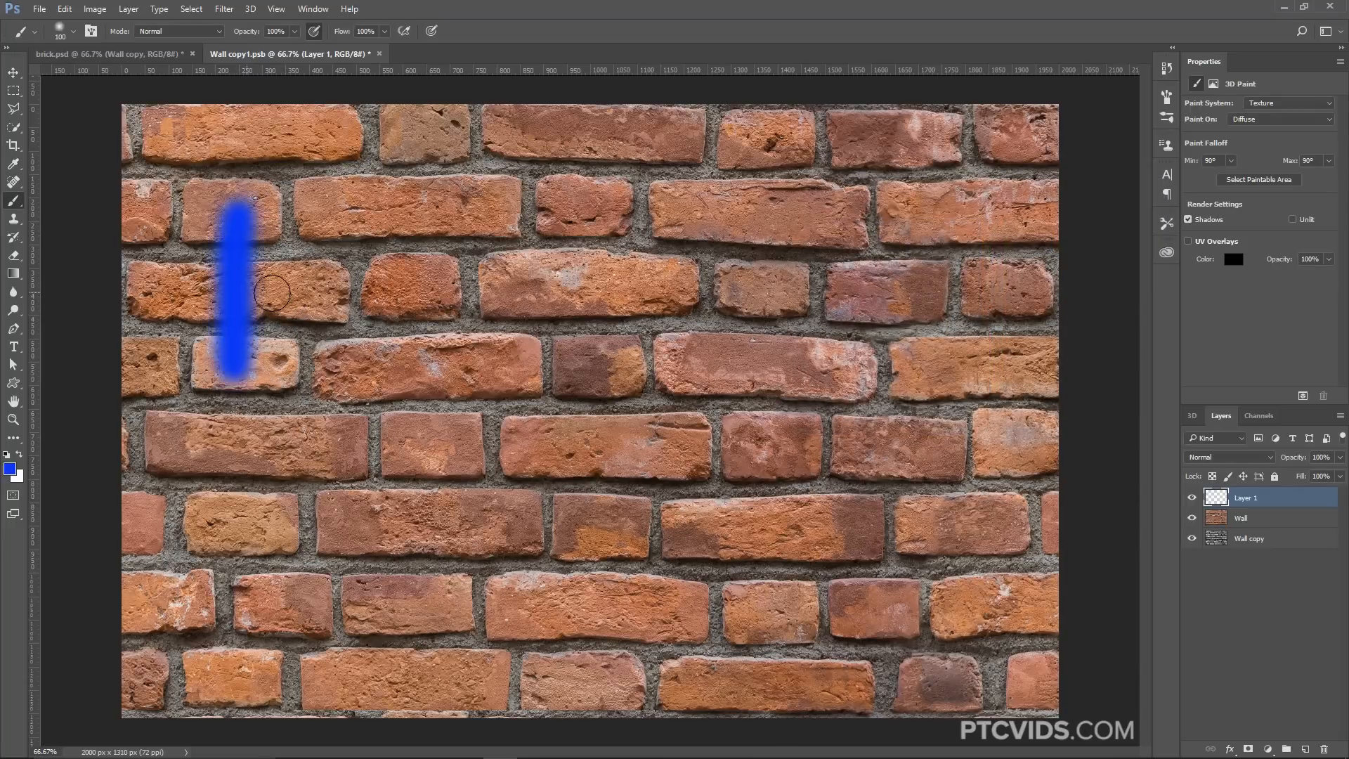
left_click_drag(239, 211, 250, 285)
mouse_move(365, 200)
left_mouse_down()
mouse_move(469, 201)
mouse_move(433, 355)
left_mouse_up()
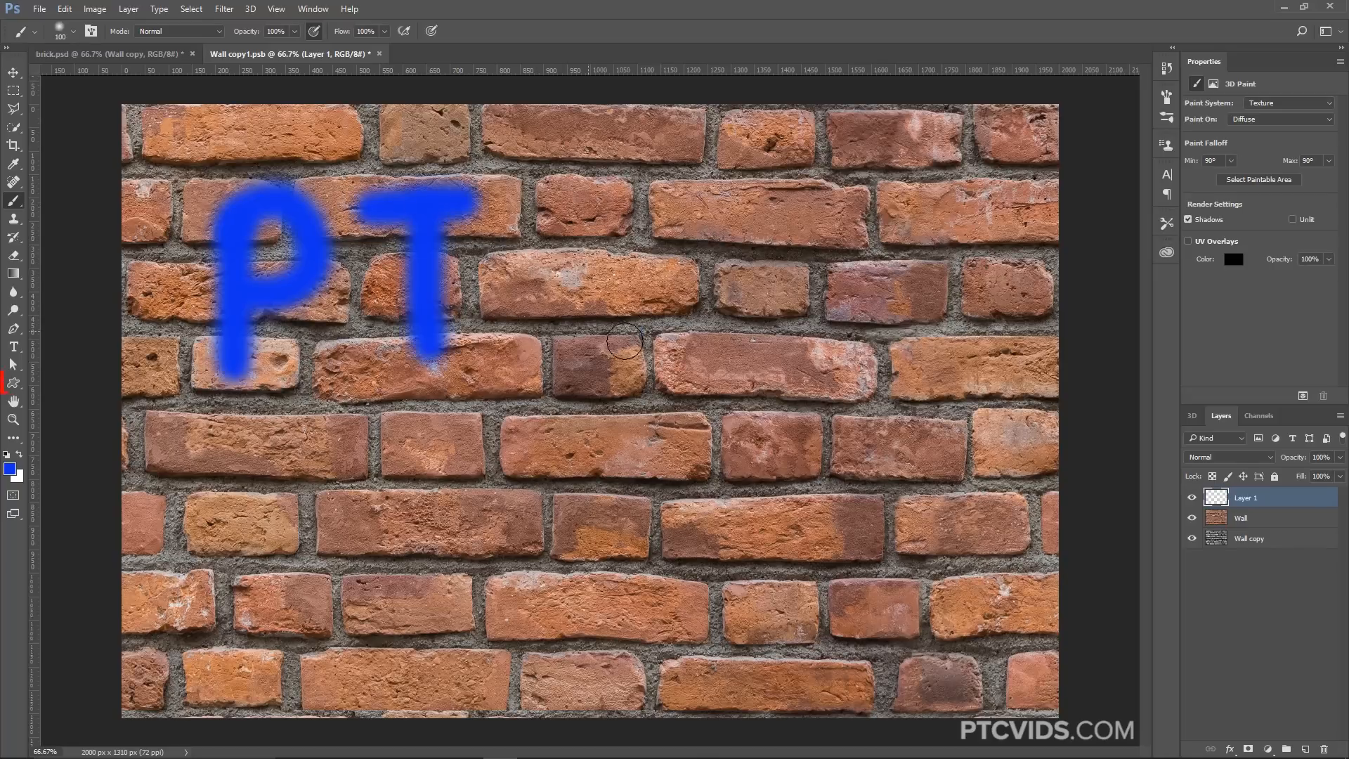
left_click_drag(613, 205, 637, 329)
Draw a plant custom shape about 551 px wide on the lower-right bricks, with green fill and a 9 px red stroke
left_click(13, 383)
left_click_drag(726, 430, 982, 663)
left_click(130, 31)
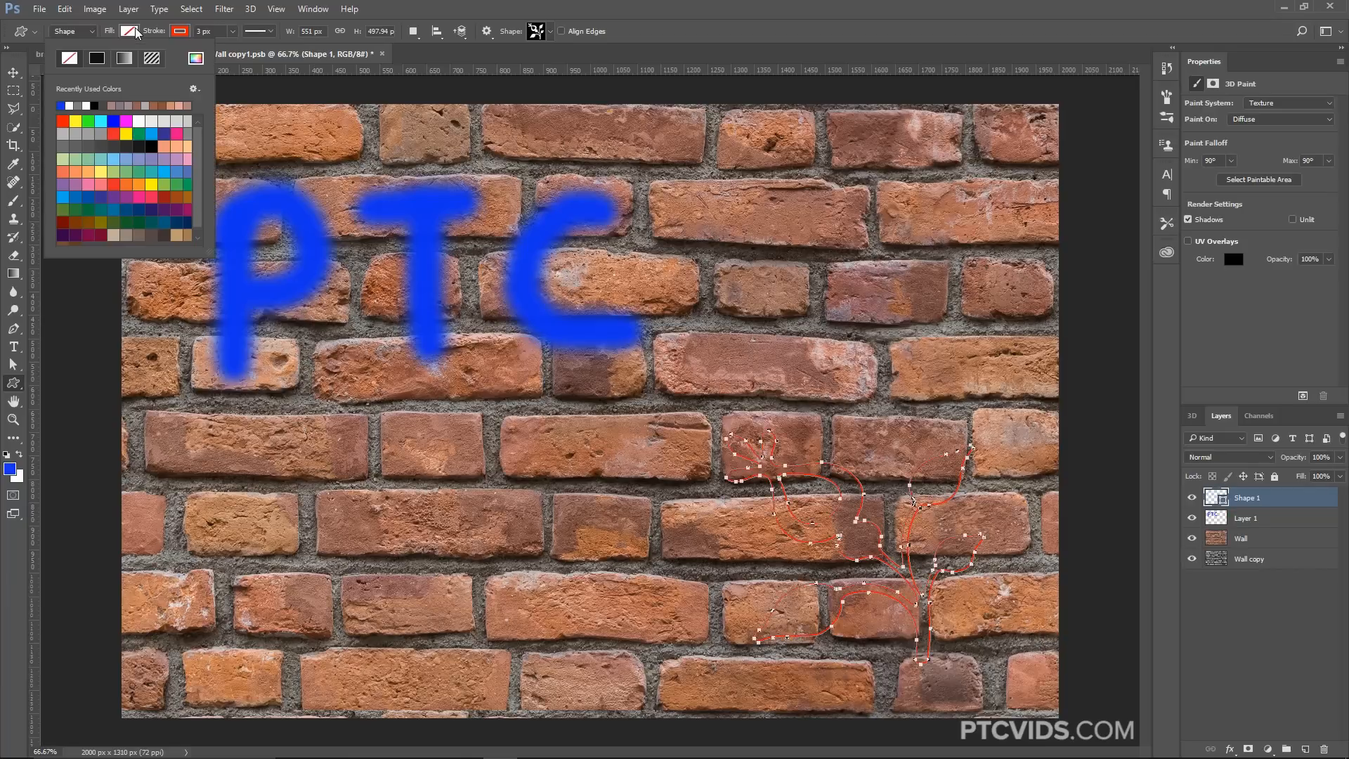
left_click(89, 121)
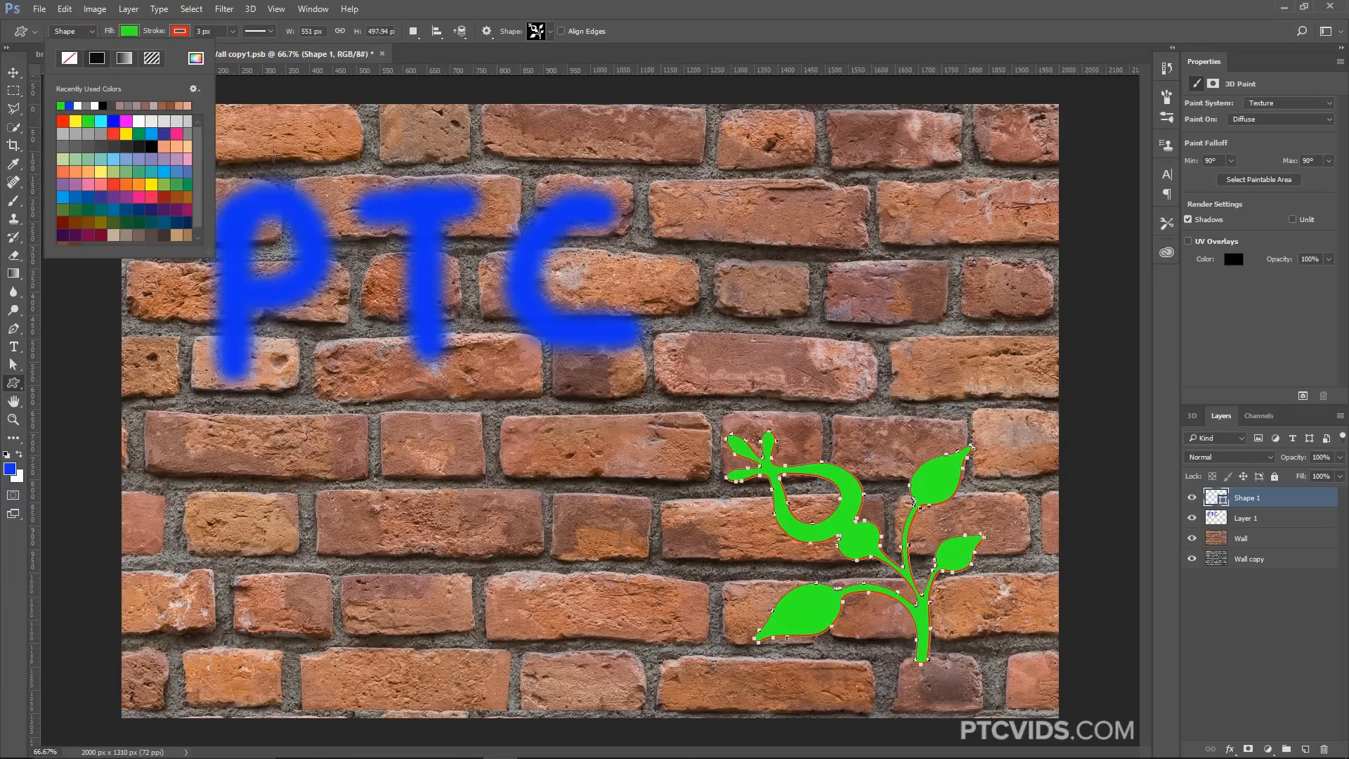
left_click_drag(163, 35, 167, 36)
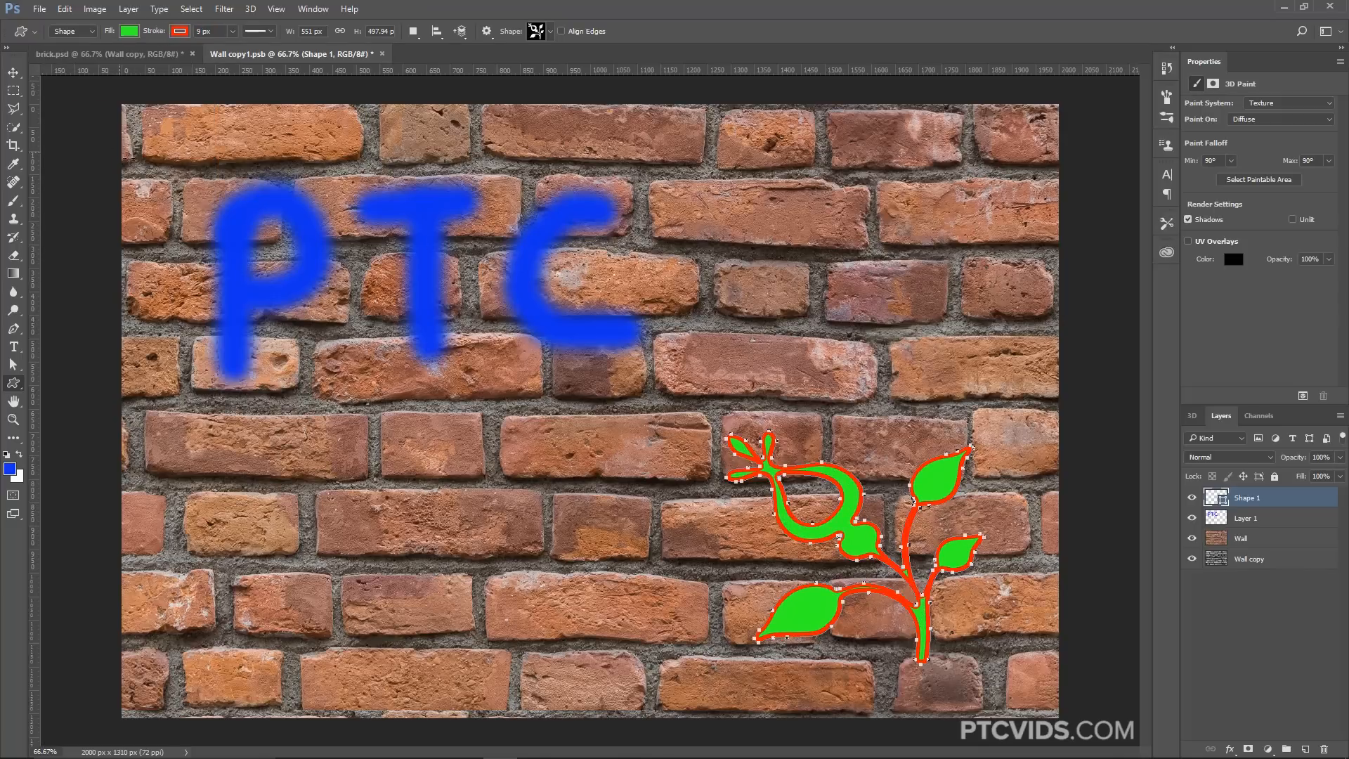
Blend Layer 1 into the bricks by splitting the Blend If dark slider for the Underlying Layer, starting it at 33
left_click(1273, 523)
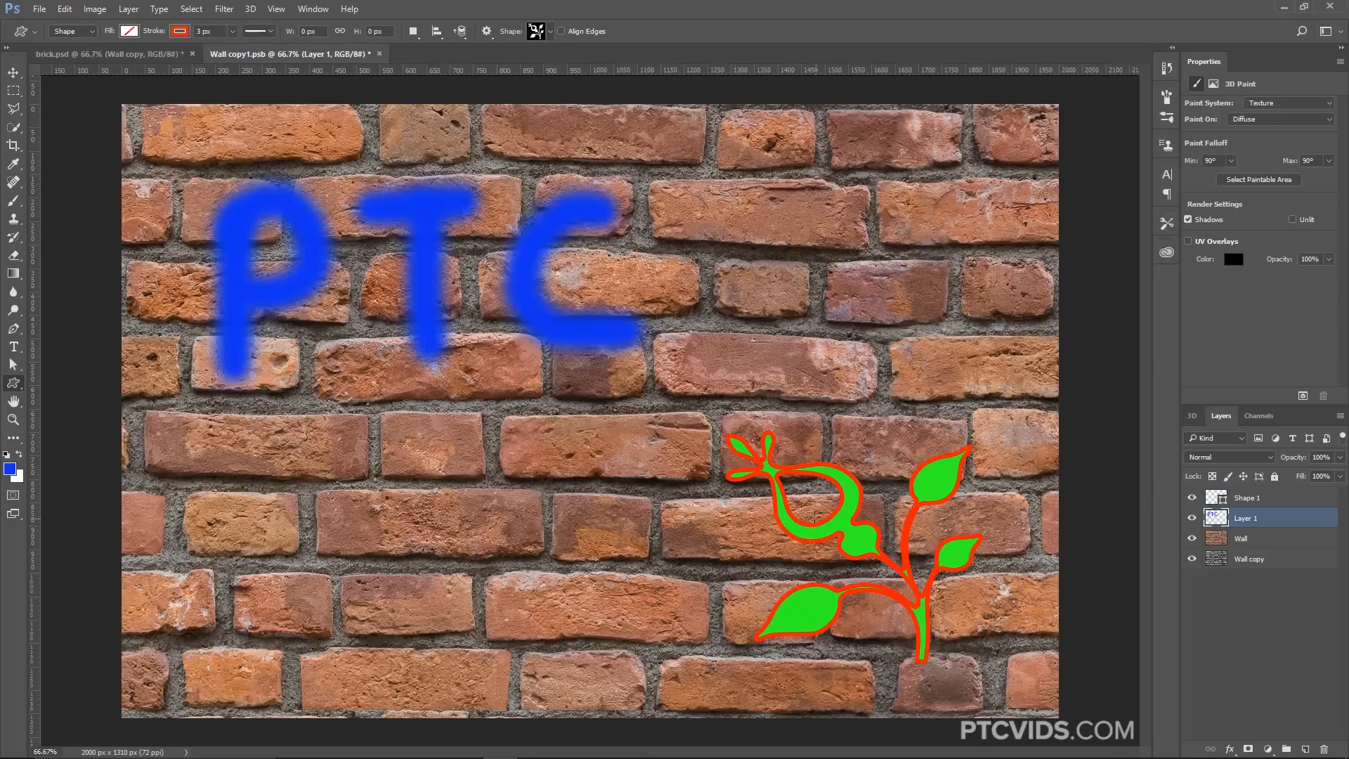
double_click(1291, 527)
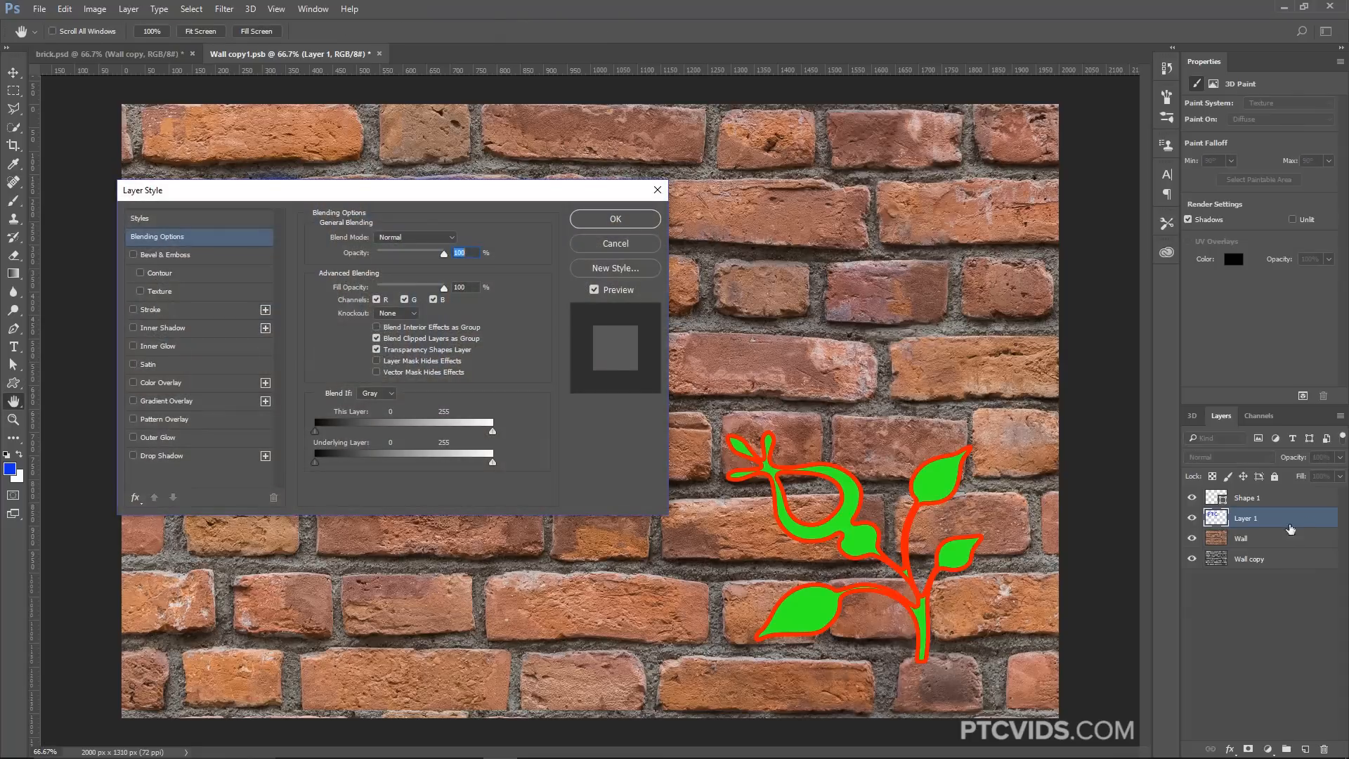
mouse_move(271, 193)
left_mouse_down()
mouse_move(596, 190)
mouse_move(779, 162)
left_mouse_up()
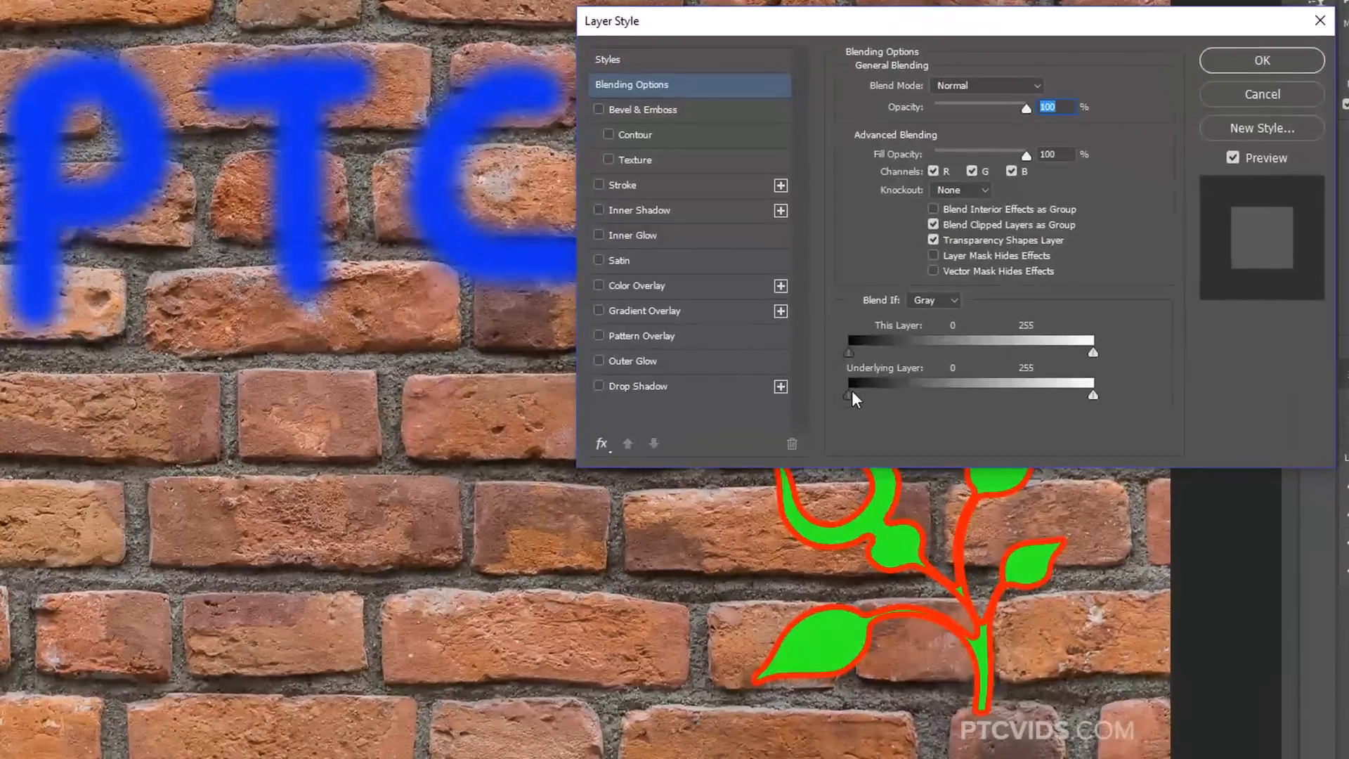
left_click_drag(848, 395, 899, 396)
key("alt")
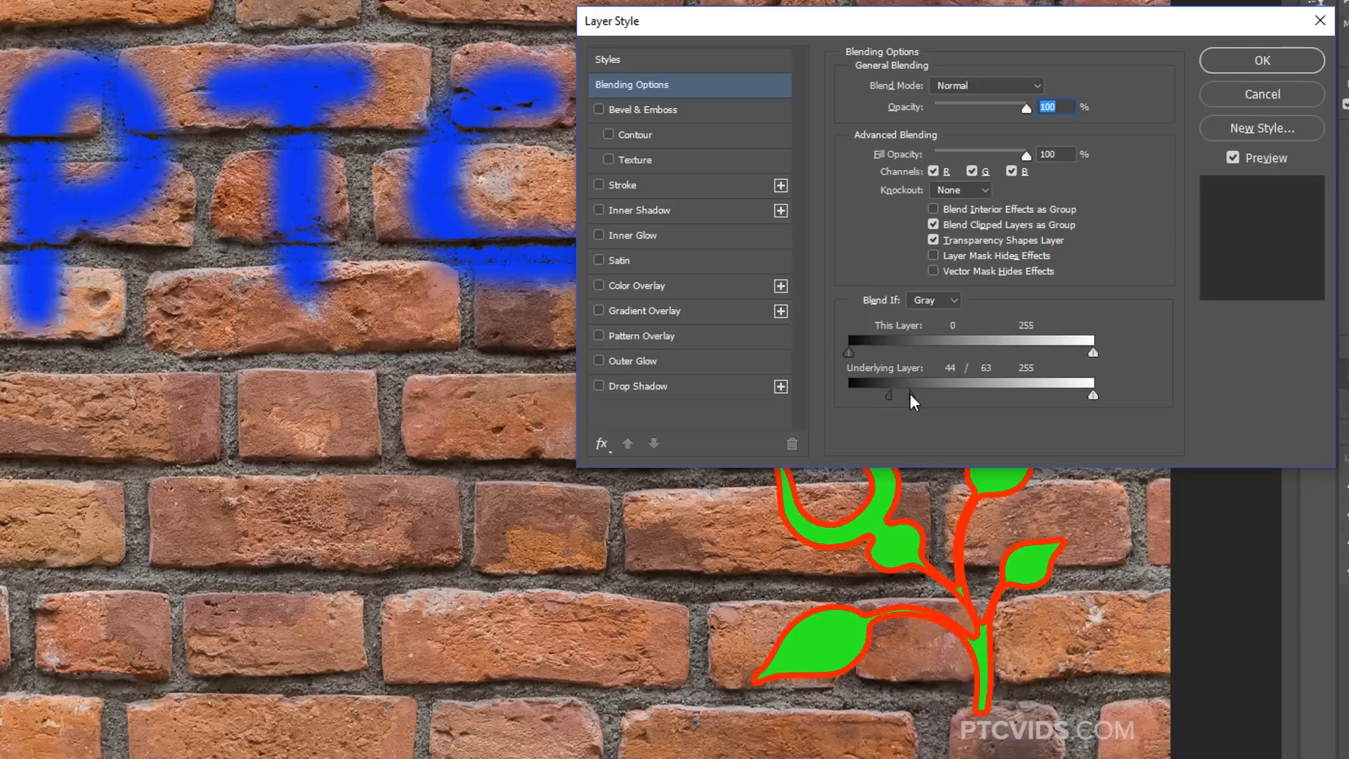
left_click_drag(887, 398, 881, 397)
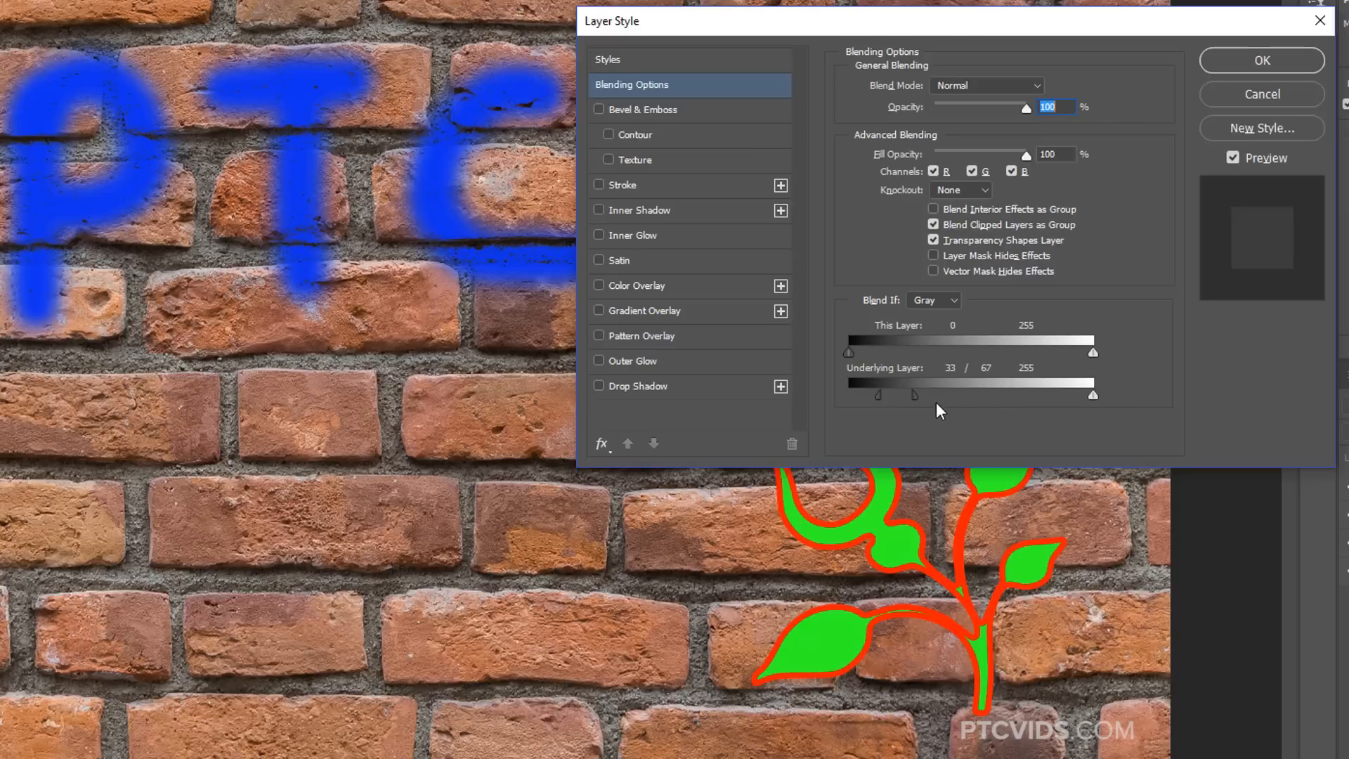
mouse_move(918, 390)
left_mouse_down()
mouse_move(1001, 395)
mouse_move(851, 394)
mouse_move(906, 395)
left_mouse_up()
left_click(1049, 60)
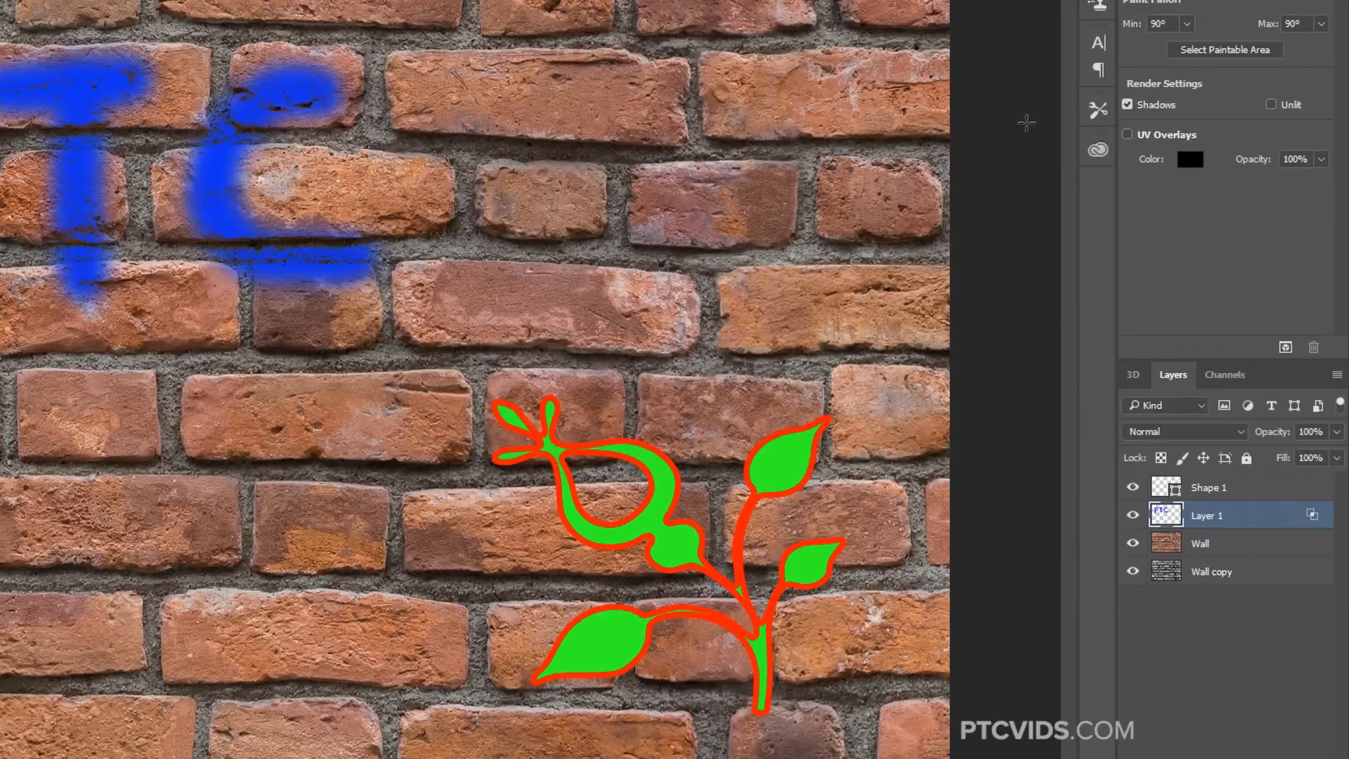
Blend Shape 1 into the bricks by splitting the Underlying Layer's dark Blend If slider, and set its opacity to 51%
double_click(1288, 488)
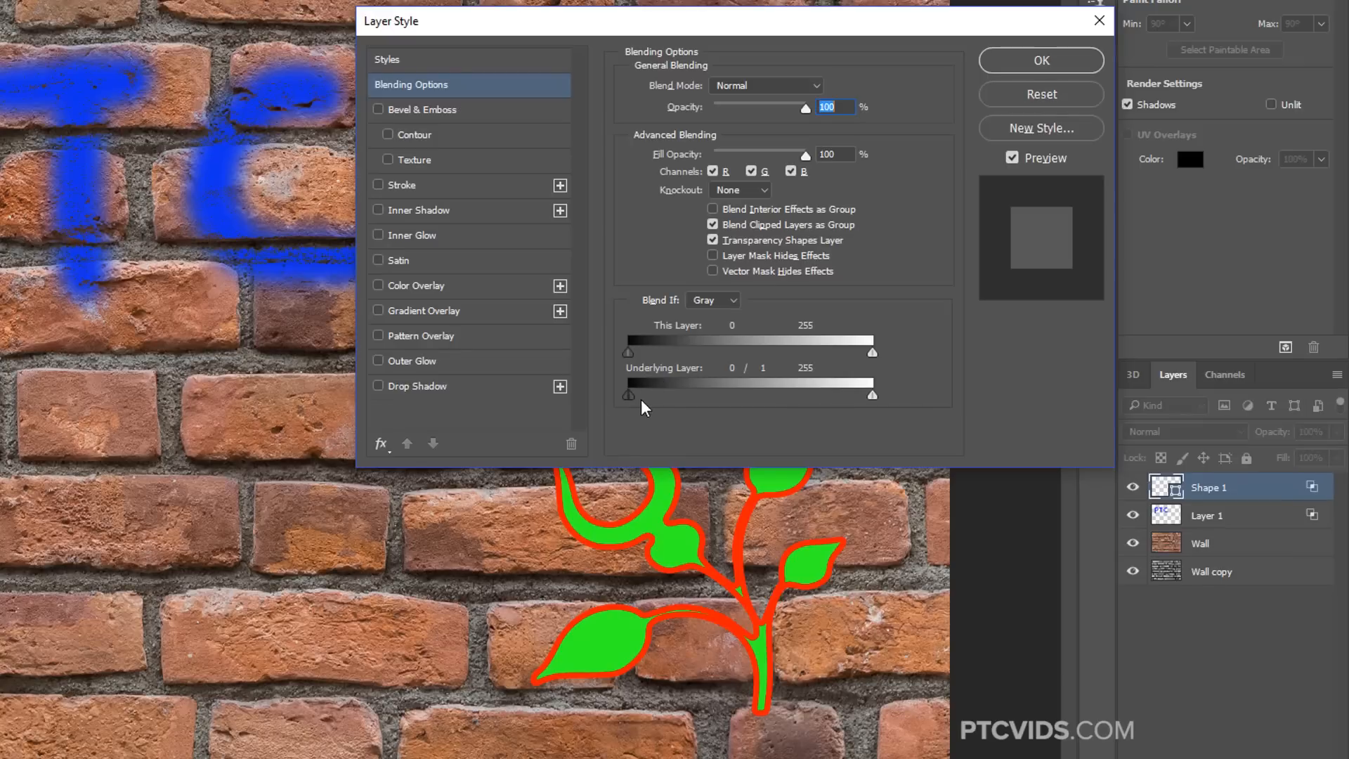
left_click_drag(629, 395, 661, 395)
left_click_drag(805, 109, 760, 116)
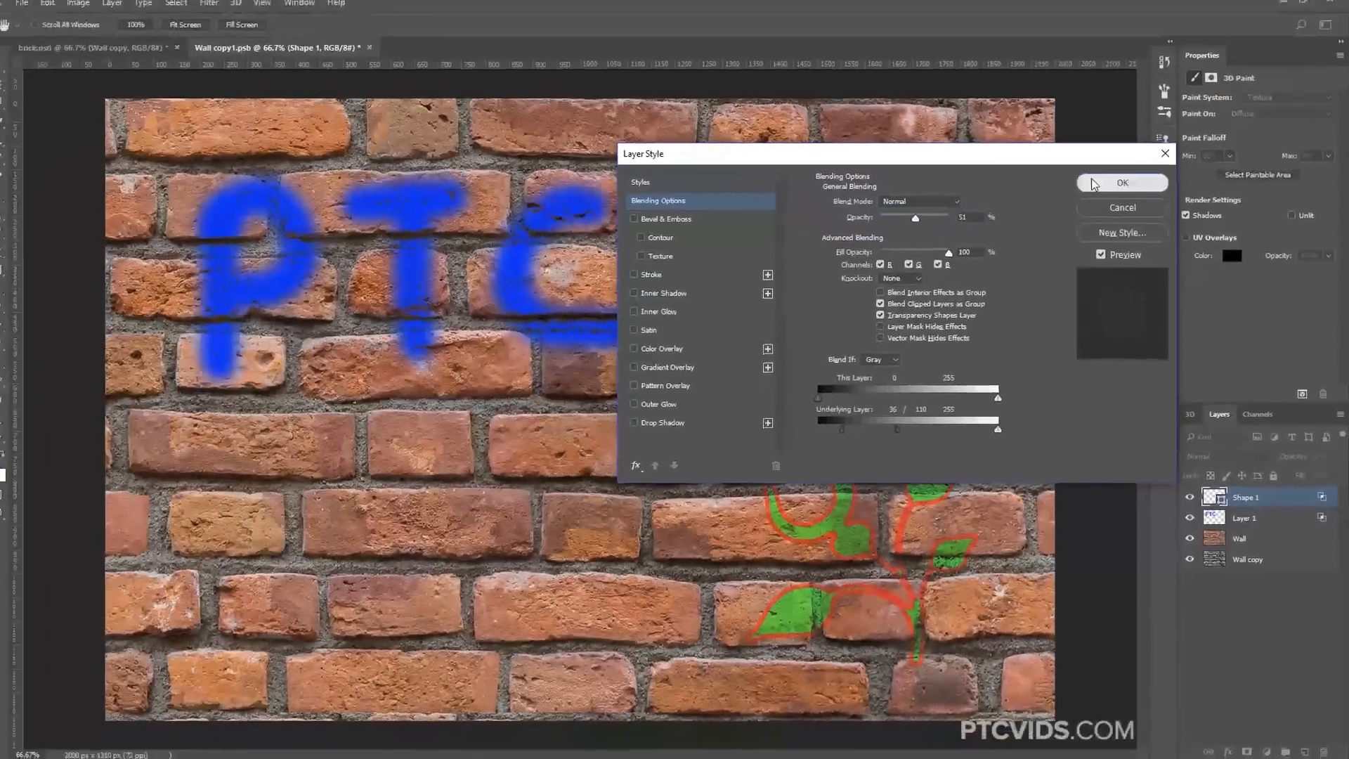
left_click(1064, 94)
Set Layer 1's opacity to 80% and save the texture document
left_click(1241, 520)
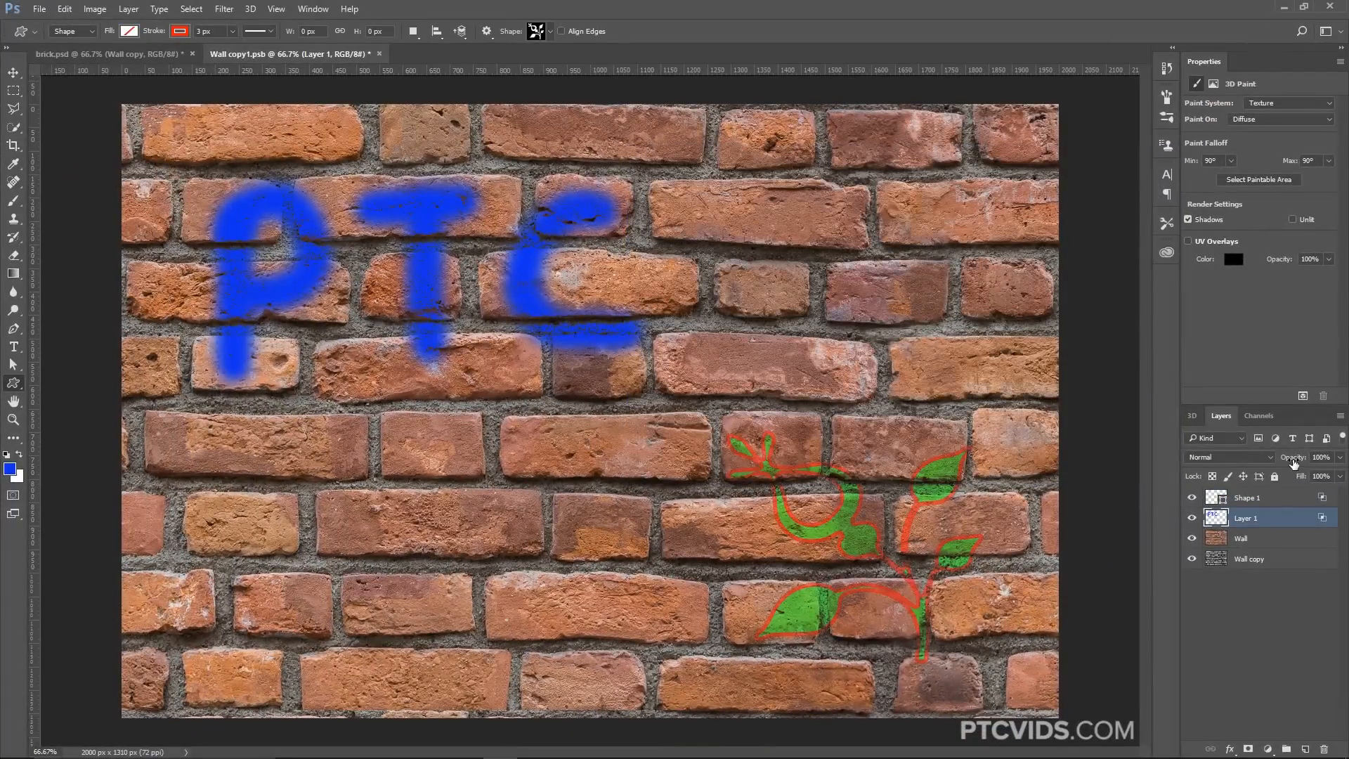
left_click_drag(1293, 463, 1276, 464)
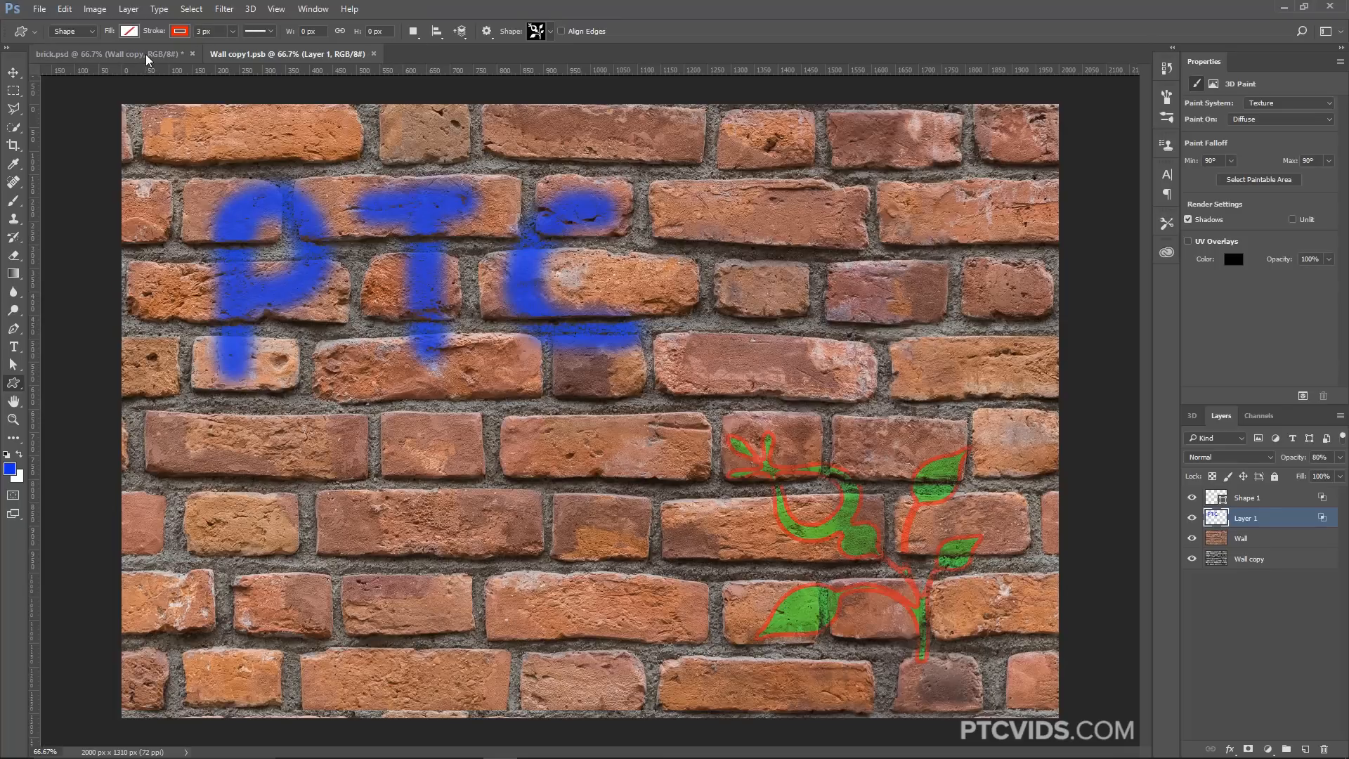
Return to brick.psd and orbit the 3D camera to view the wall from the opposite side, bringing the plant graphic closer
left_click(113, 55)
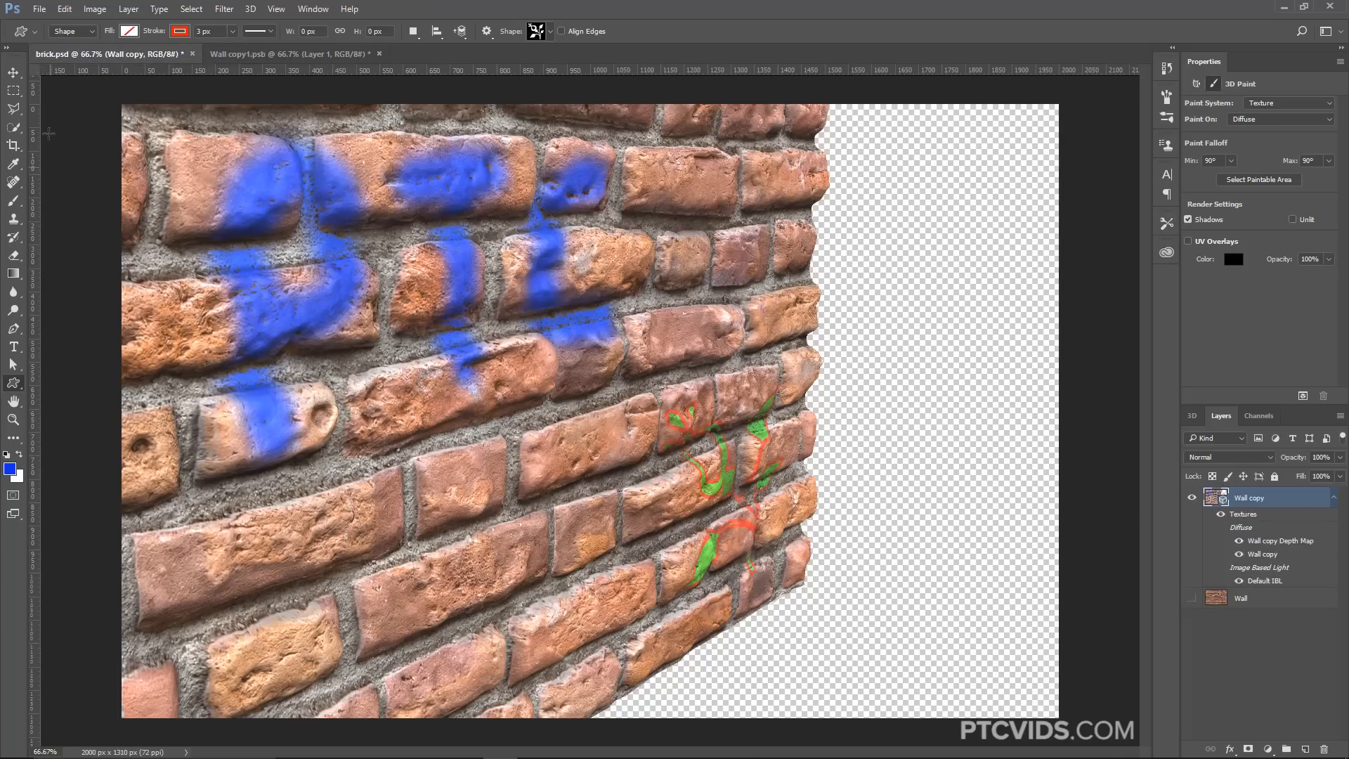
left_click(14, 73)
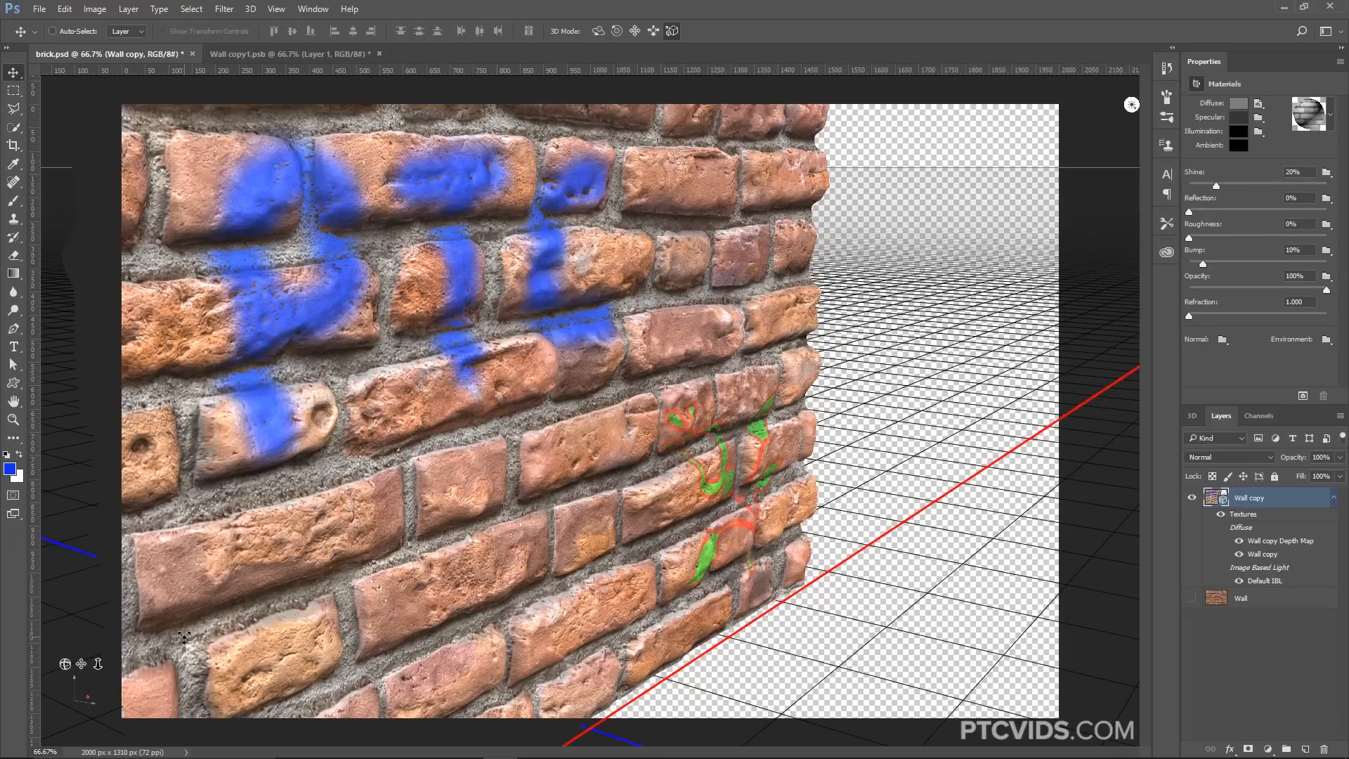
left_click_drag(65, 663, 9, 225)
Test-render a rectangular selection around the plant graphic on the lower-right bricks
left_click(13, 89)
left_click_drag(609, 339, 703, 397)
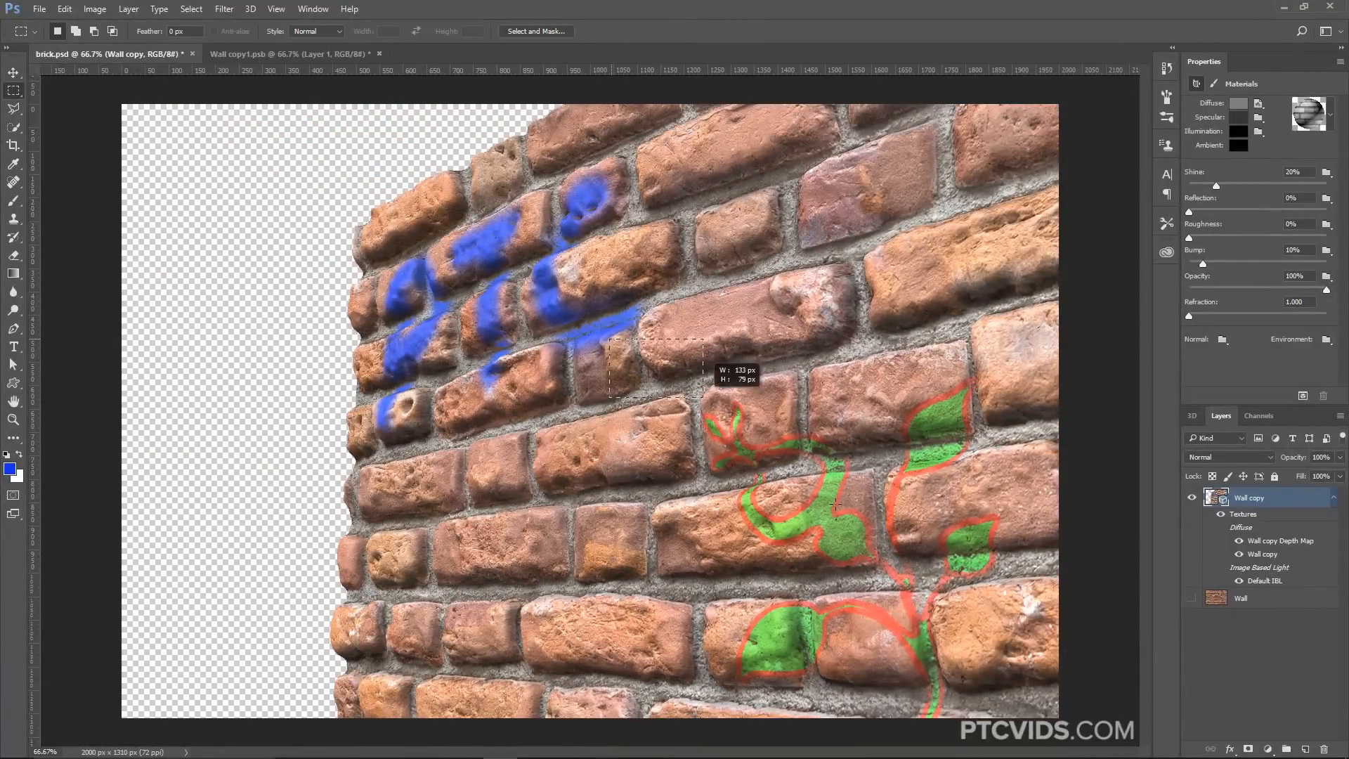
left_click_drag(836, 505, 1038, 717)
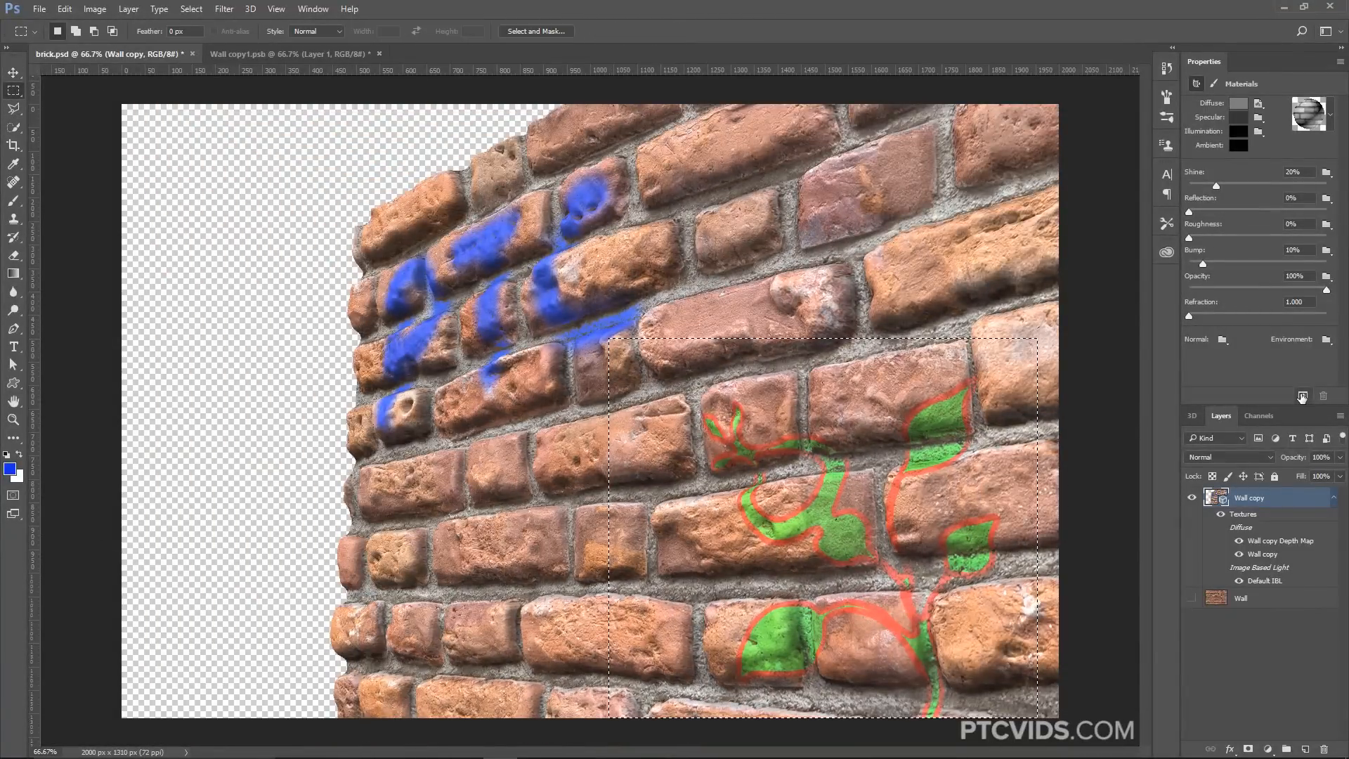
left_click(1302, 396)
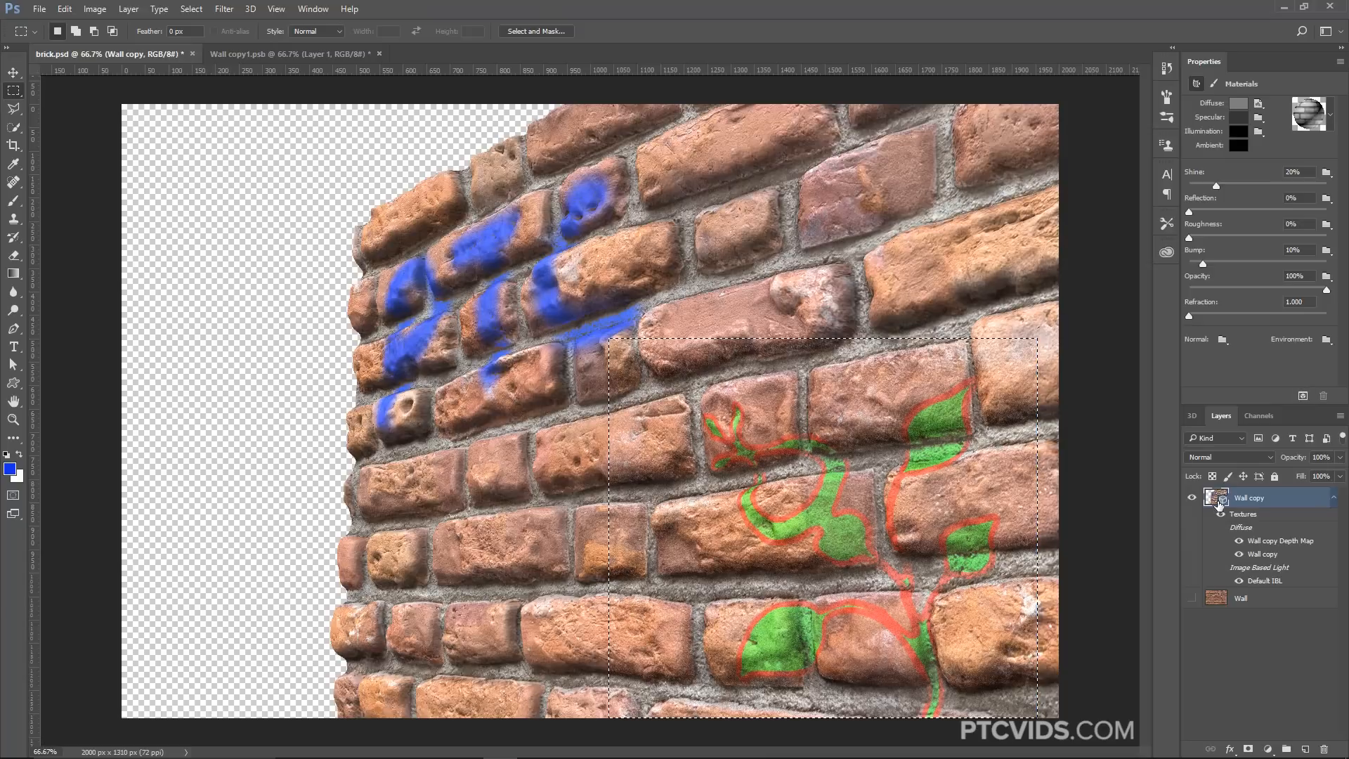
Set Infinite Light 1's intensity to 83% and rotate the light to shine on the wall from the upper left
double_click(1218, 500)
left_click(1244, 501)
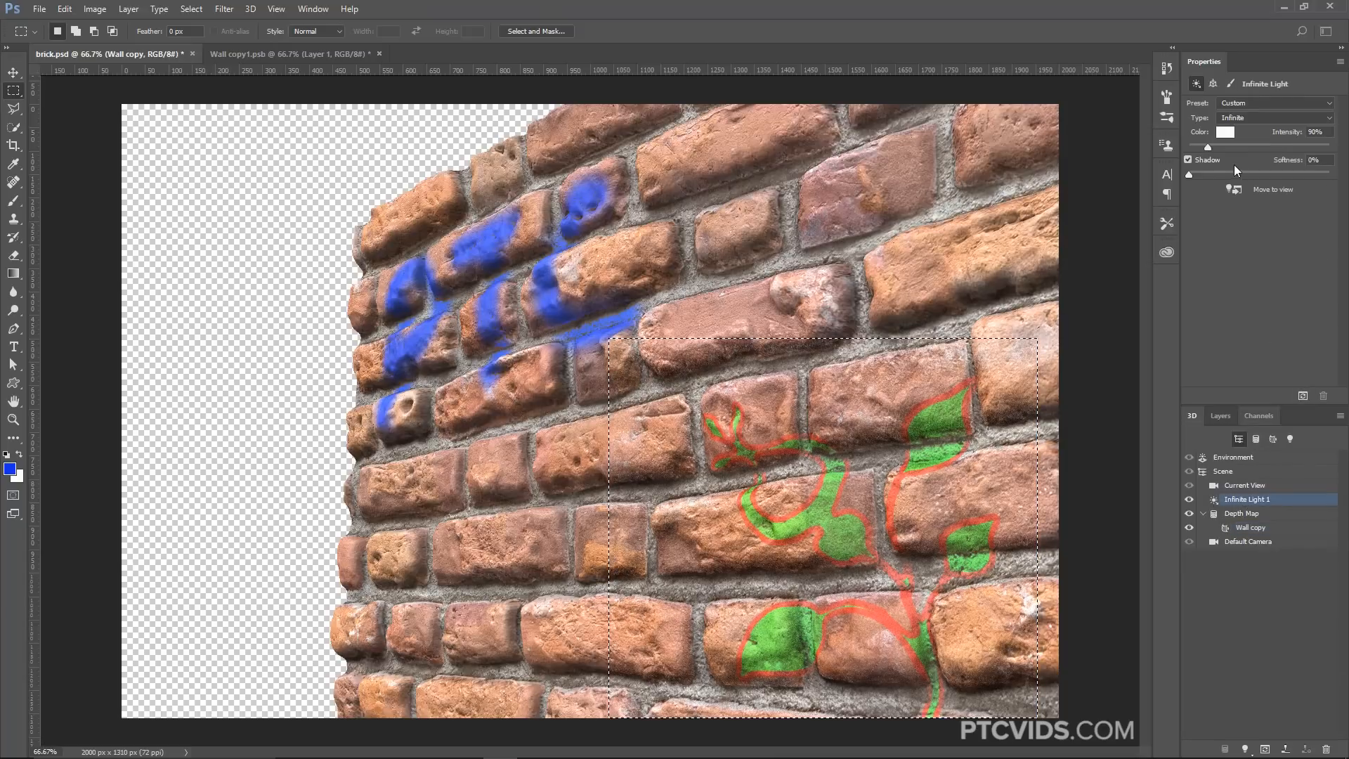
left_click_drag(1208, 146, 1207, 149)
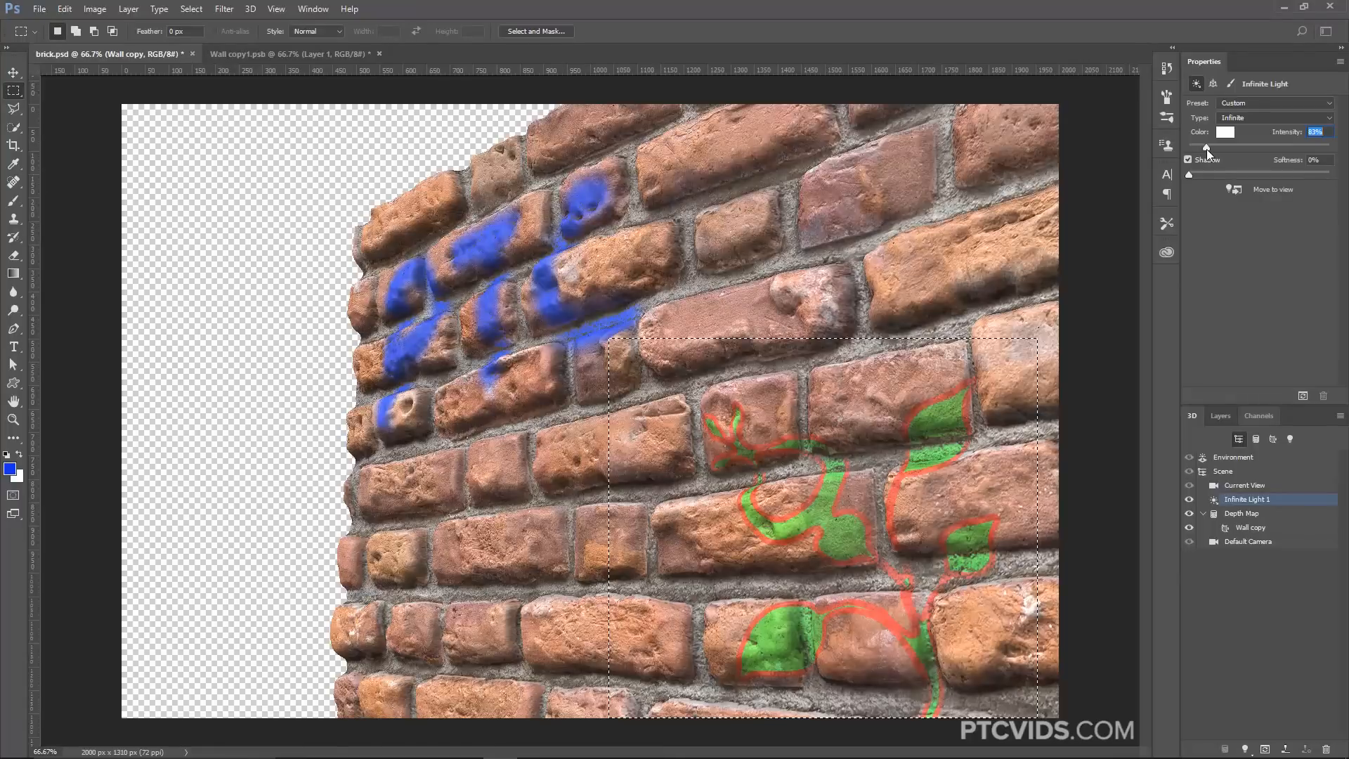
left_click(13, 72)
left_click_drag(517, 344, 520, 281)
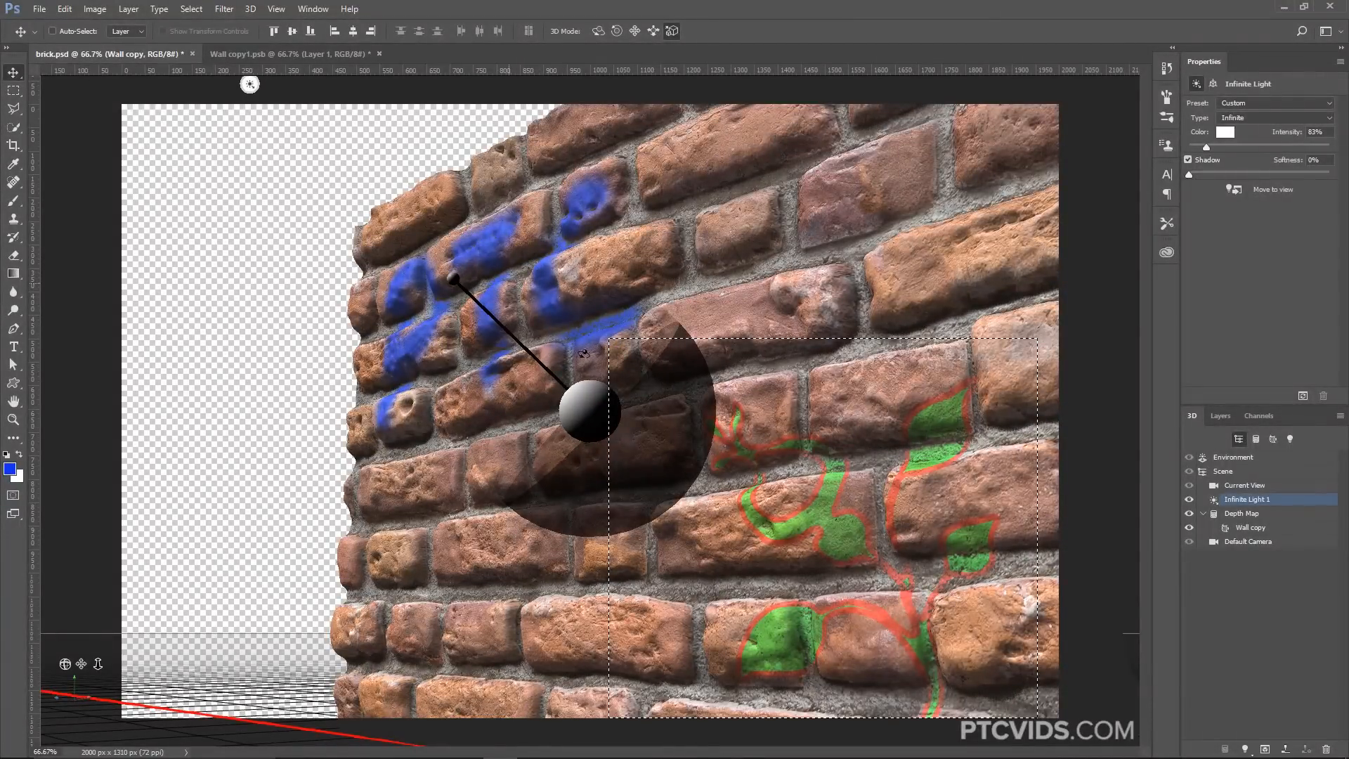
left_click(13, 90)
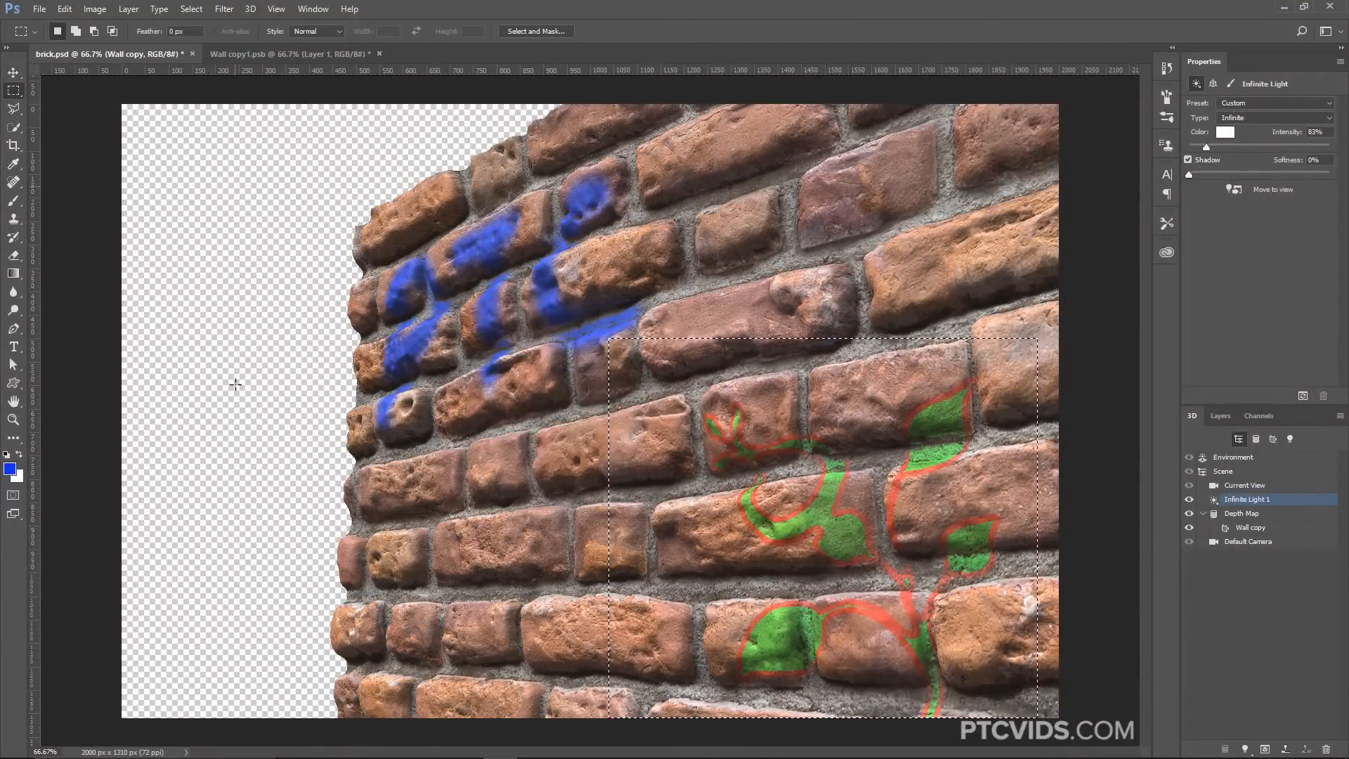
Add a Gradient fill layer directly above the Wall layer, behind the 3D wall
left_click(1219, 415)
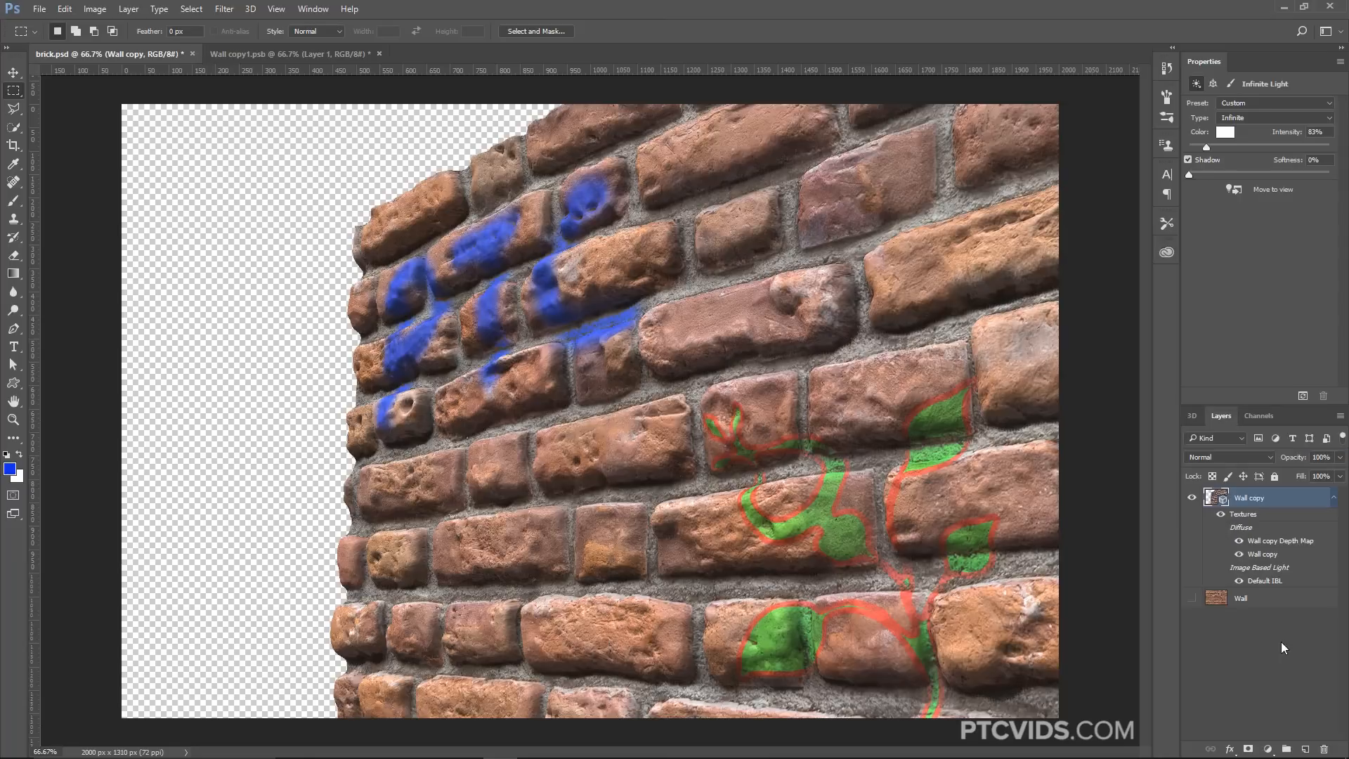
left_click(1269, 600)
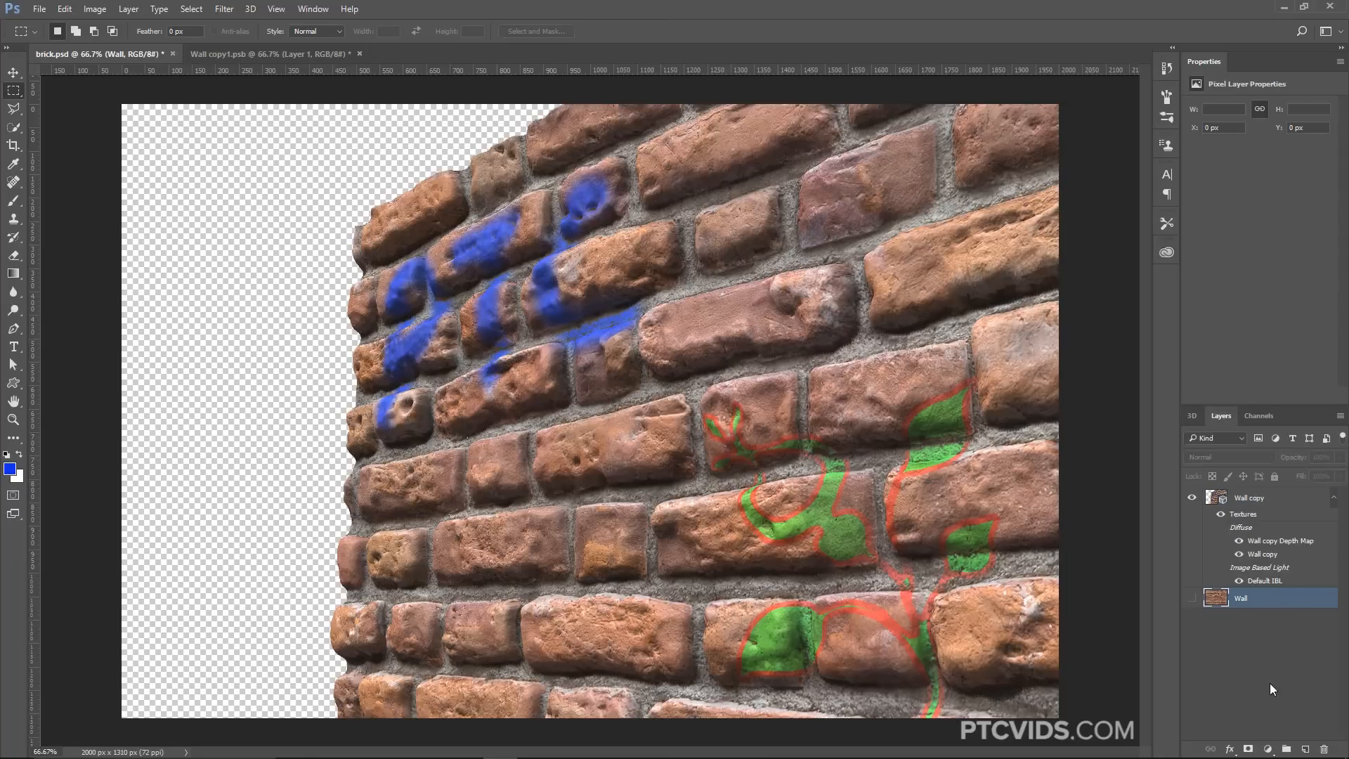
left_click(1270, 749)
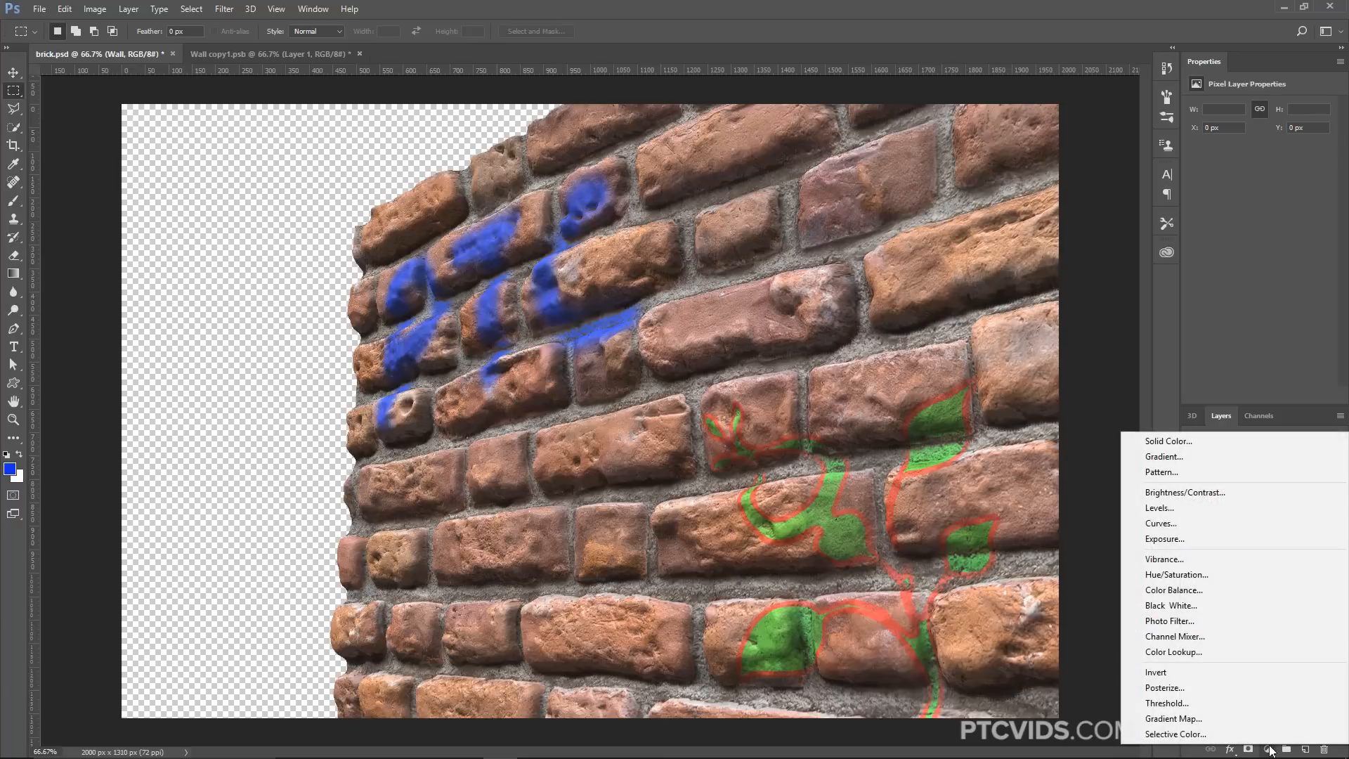
left_click(1218, 454)
Make the gradient's starting color stop white (#ffffff) and set its end opacity stop to 100%
left_click(869, 230)
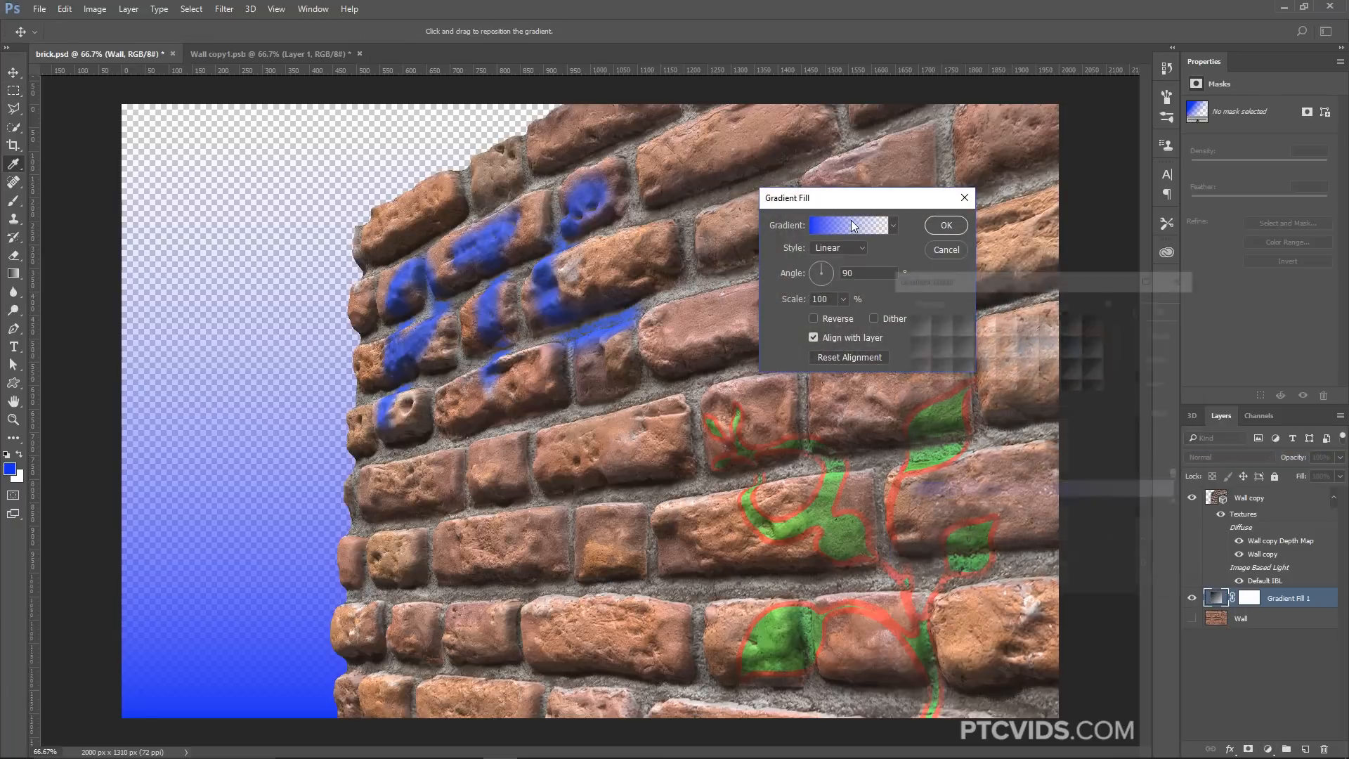
left_click(910, 509)
left_click(973, 564)
left_click(860, 241)
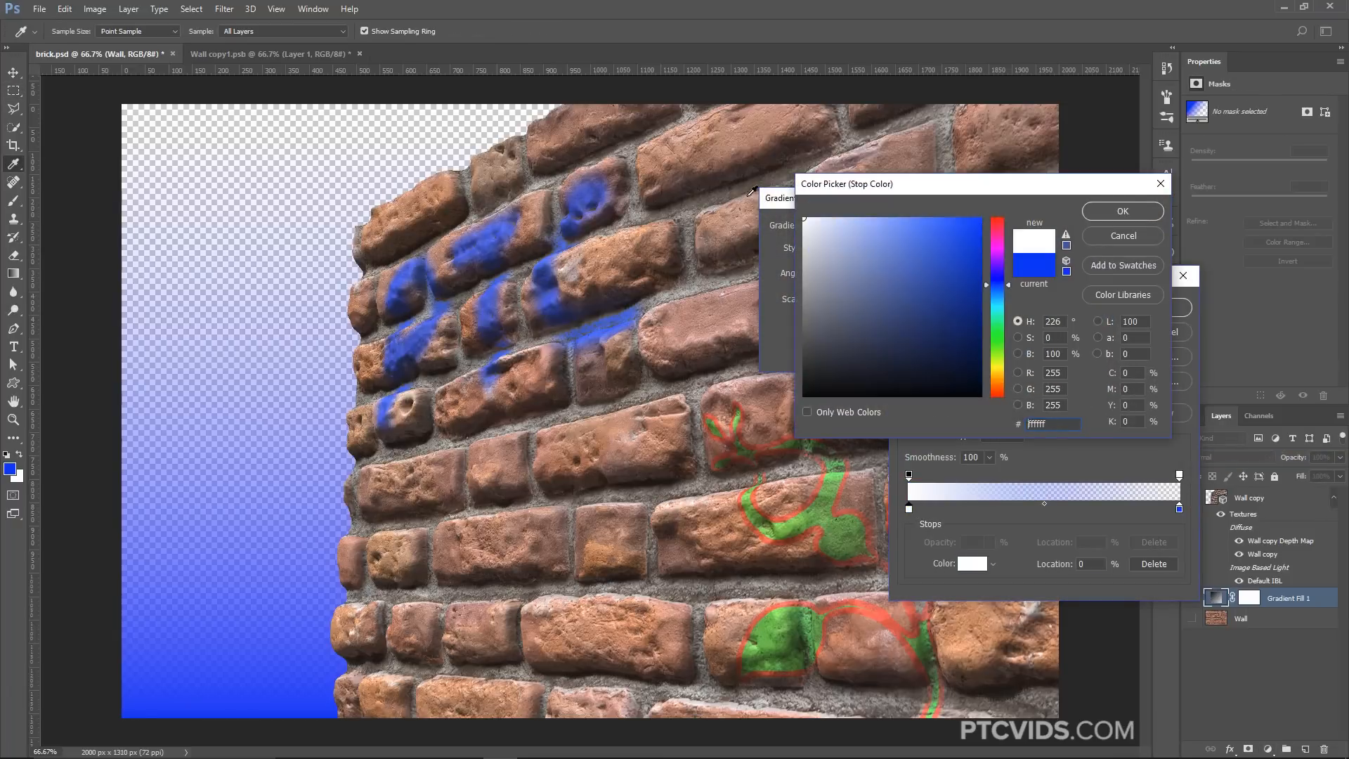
left_click(1123, 210)
left_click(1179, 507)
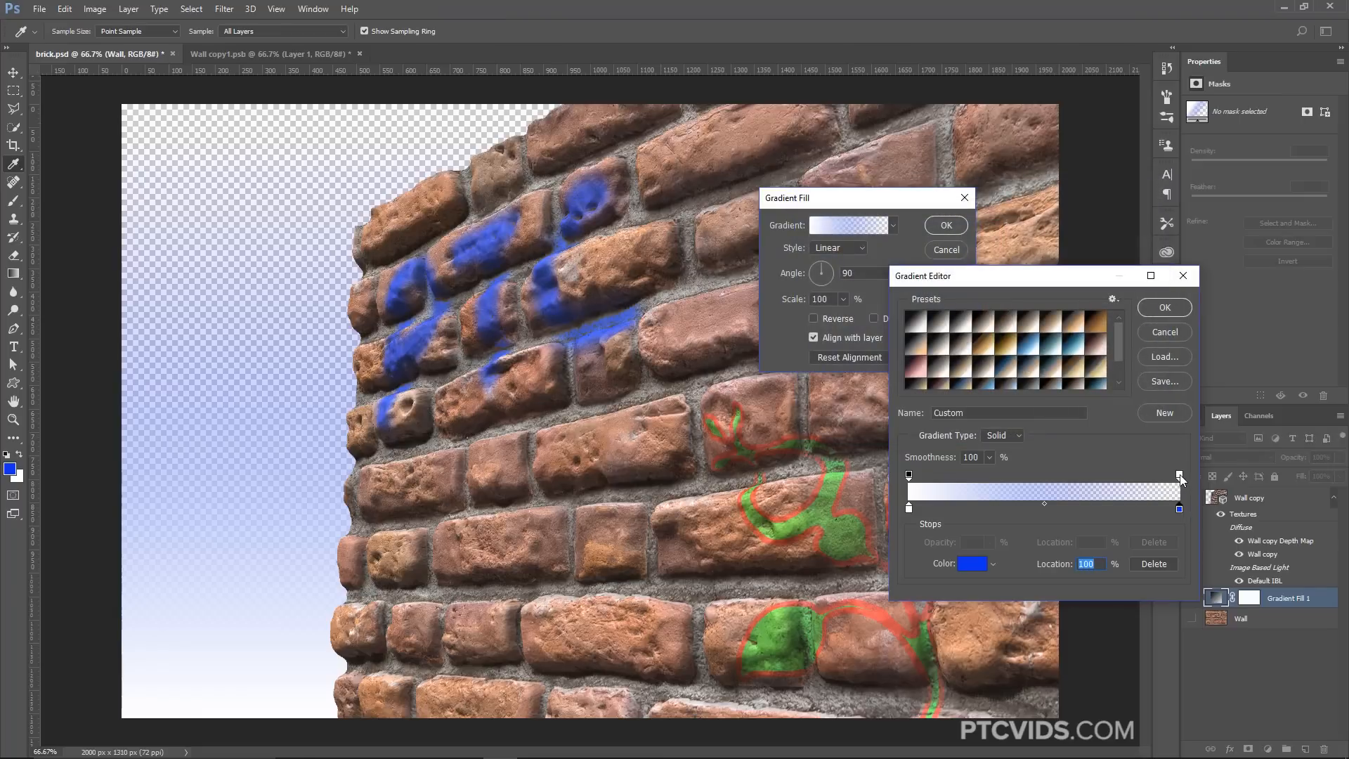
left_click(1179, 475)
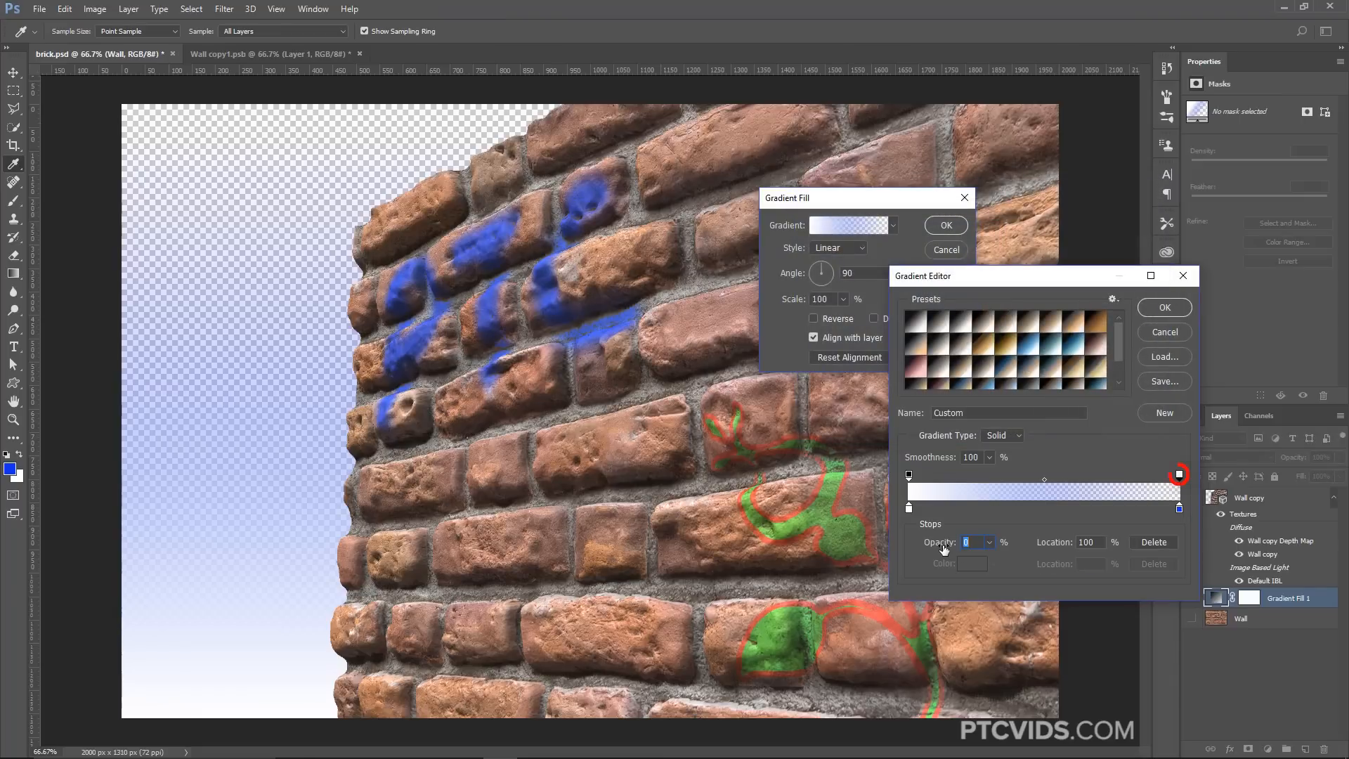
type("100")
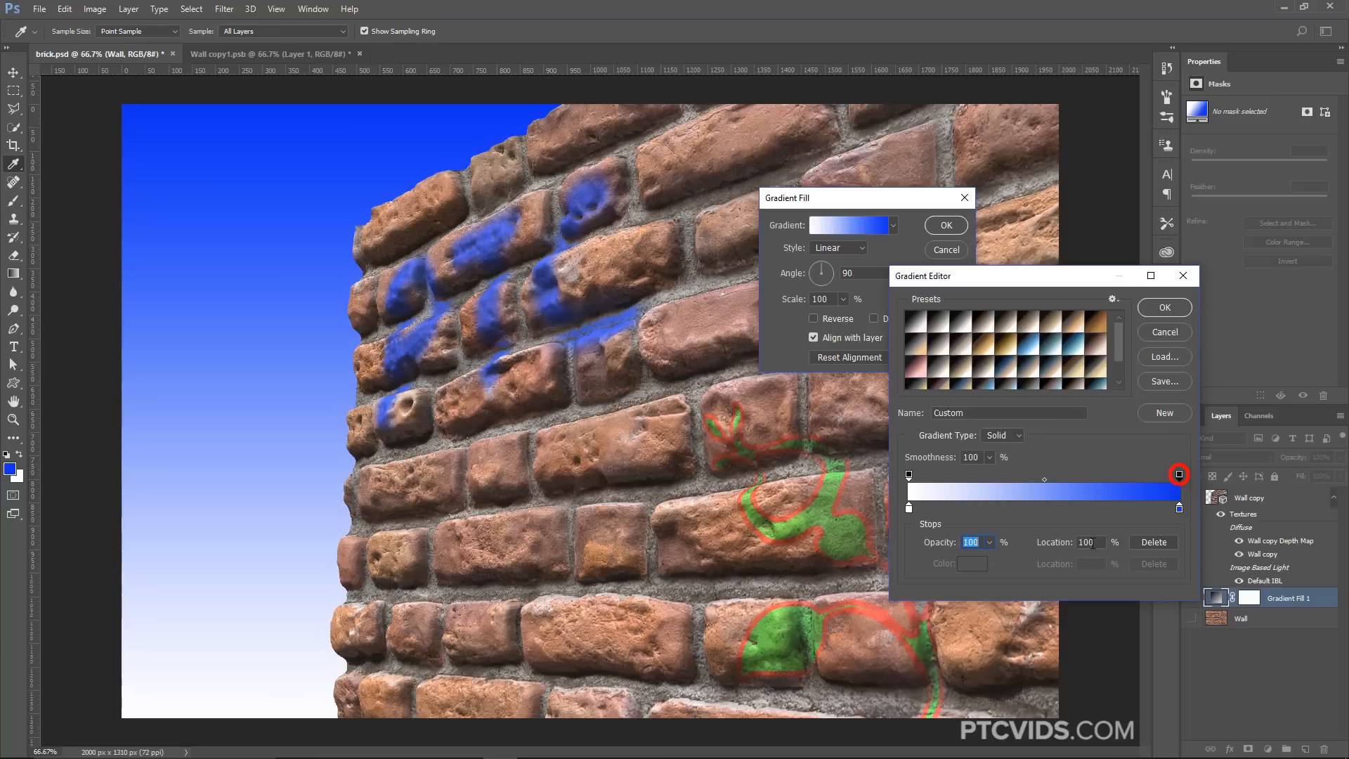
Set the gradient's end color stop to muted blue #4180a7 and apply the gradient fill
double_click(1179, 508)
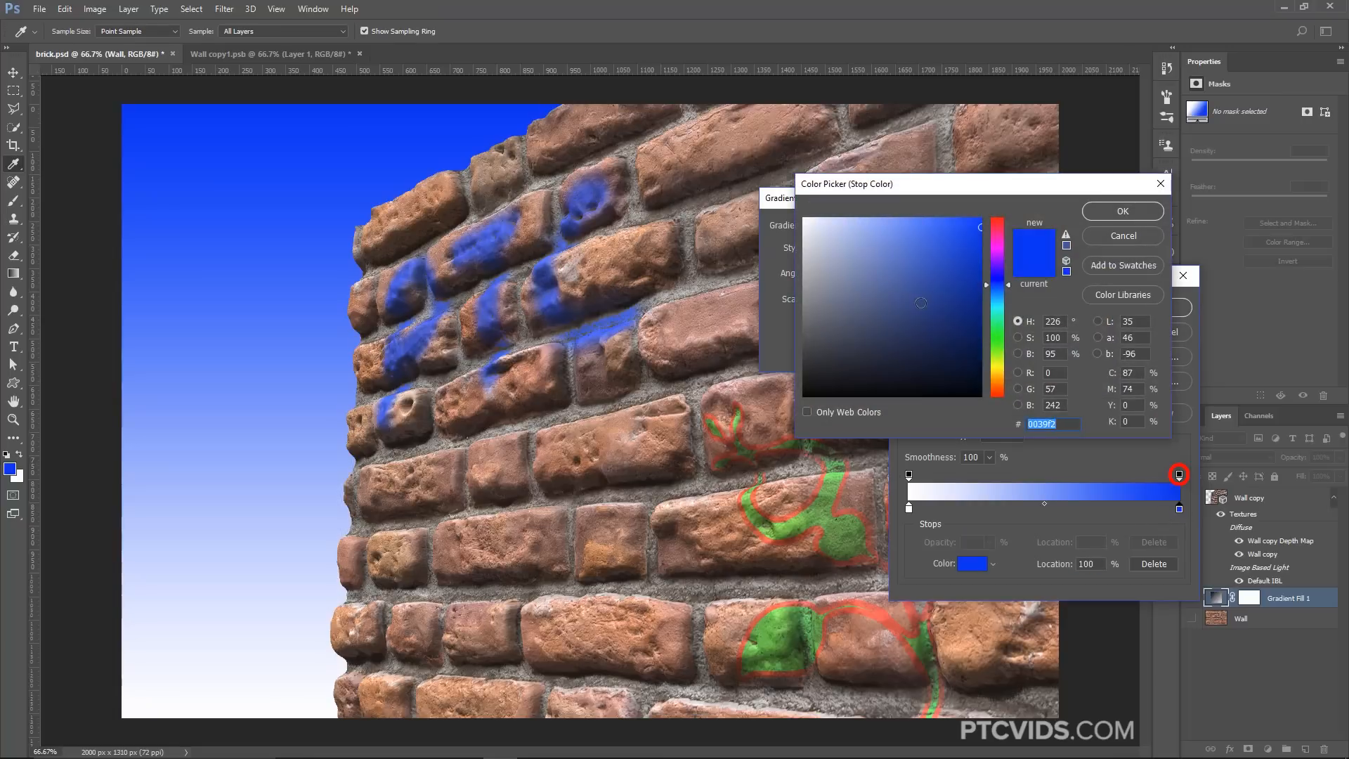
left_click(909, 301)
left_click(1001, 294)
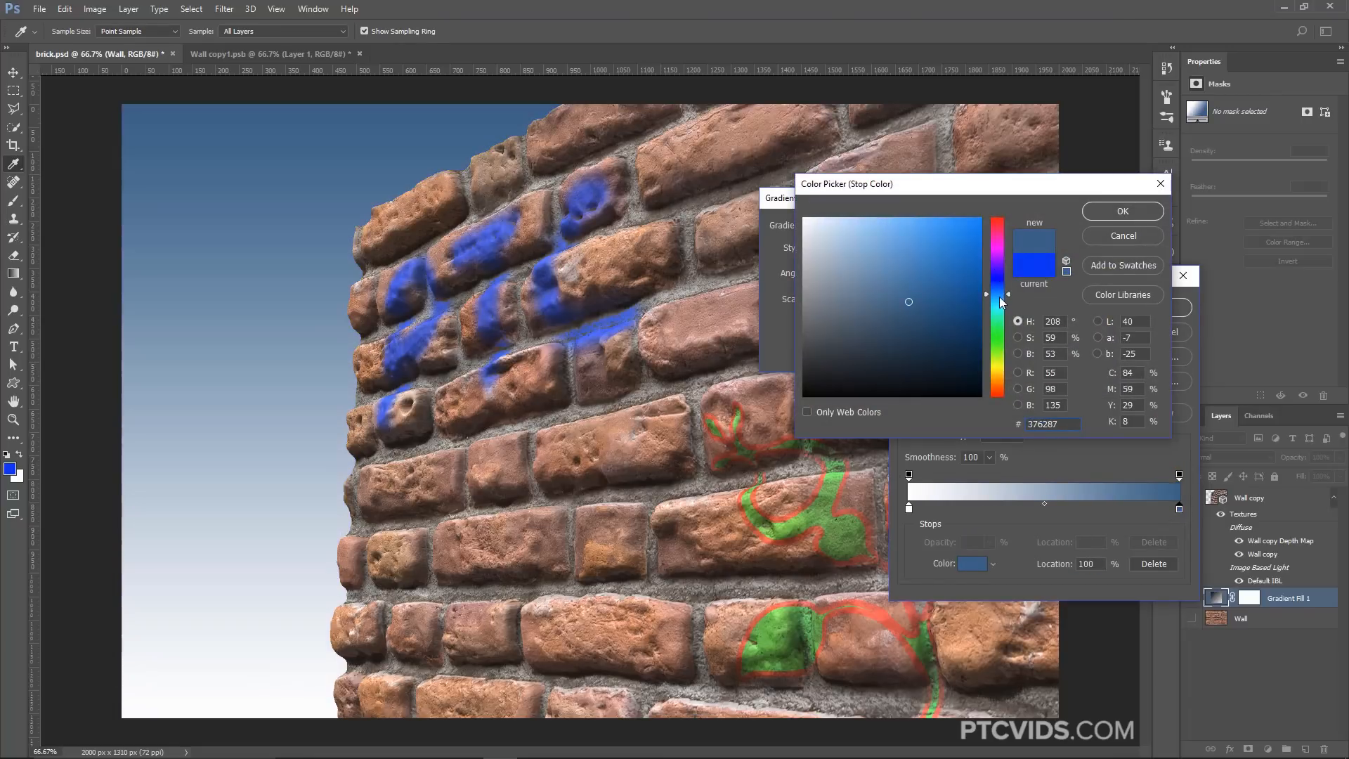
left_click_drag(1000, 297, 910, 281)
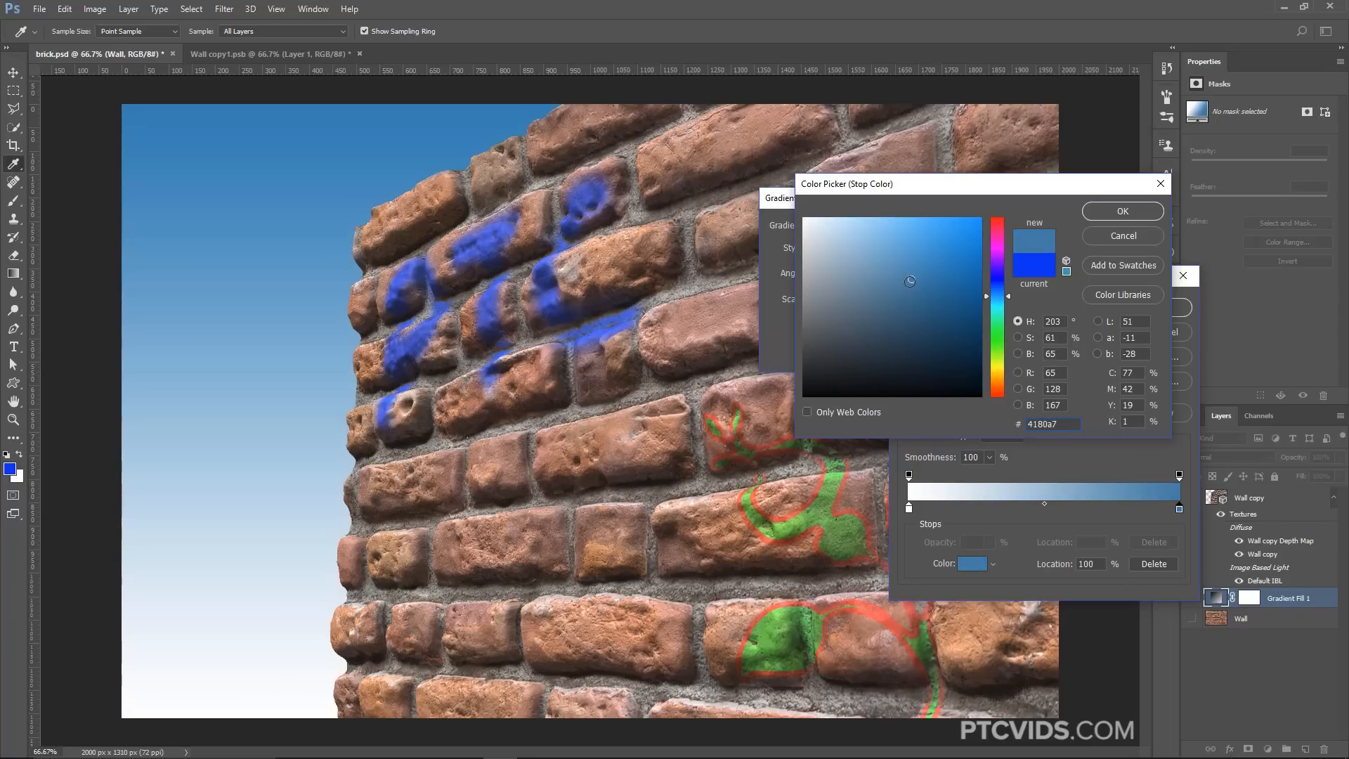
left_click(1124, 212)
left_click(1153, 307)
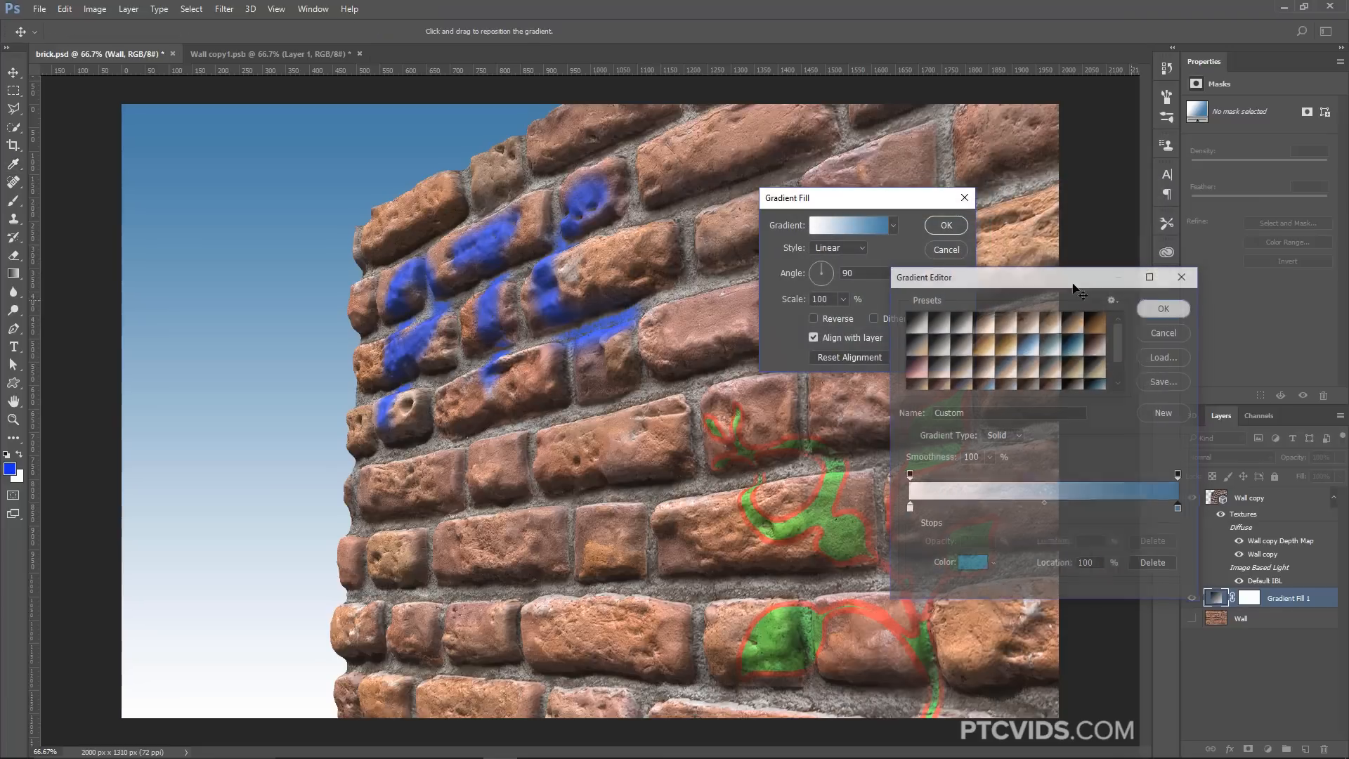
left_click(947, 226)
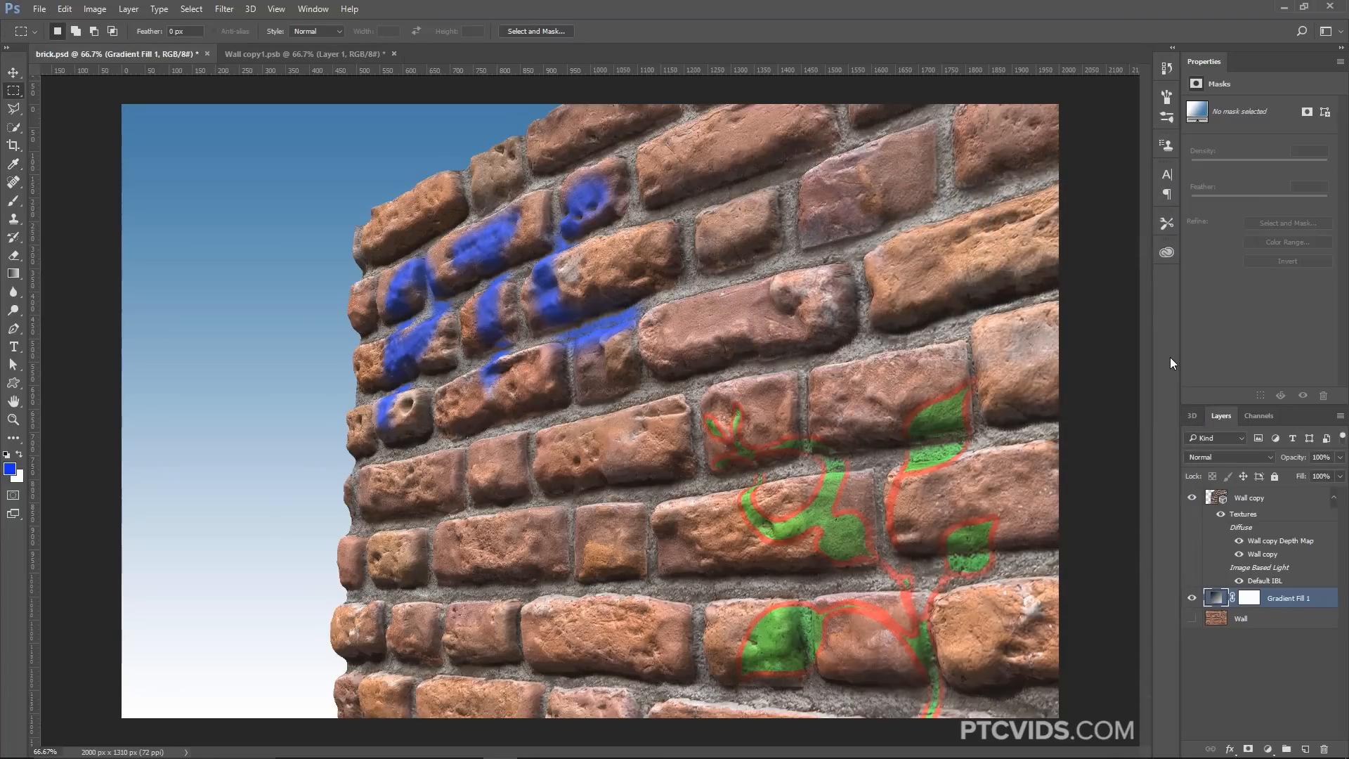
Place the Panorama of clouds on sky graphic from the Tutorial Ideas library above the gradient fill layer
left_click(1167, 252)
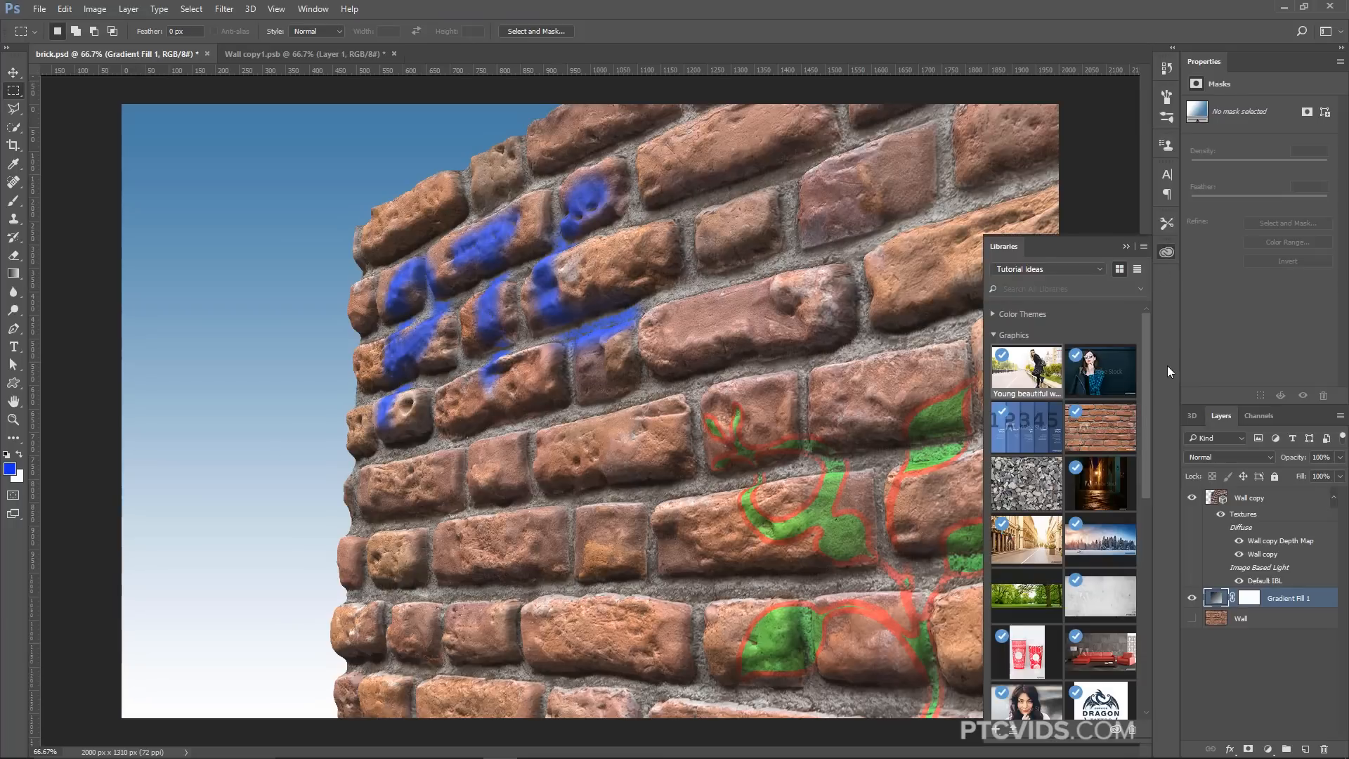
left_click_drag(1145, 470, 1146, 685)
left_click_drag(1100, 516, 435, 471)
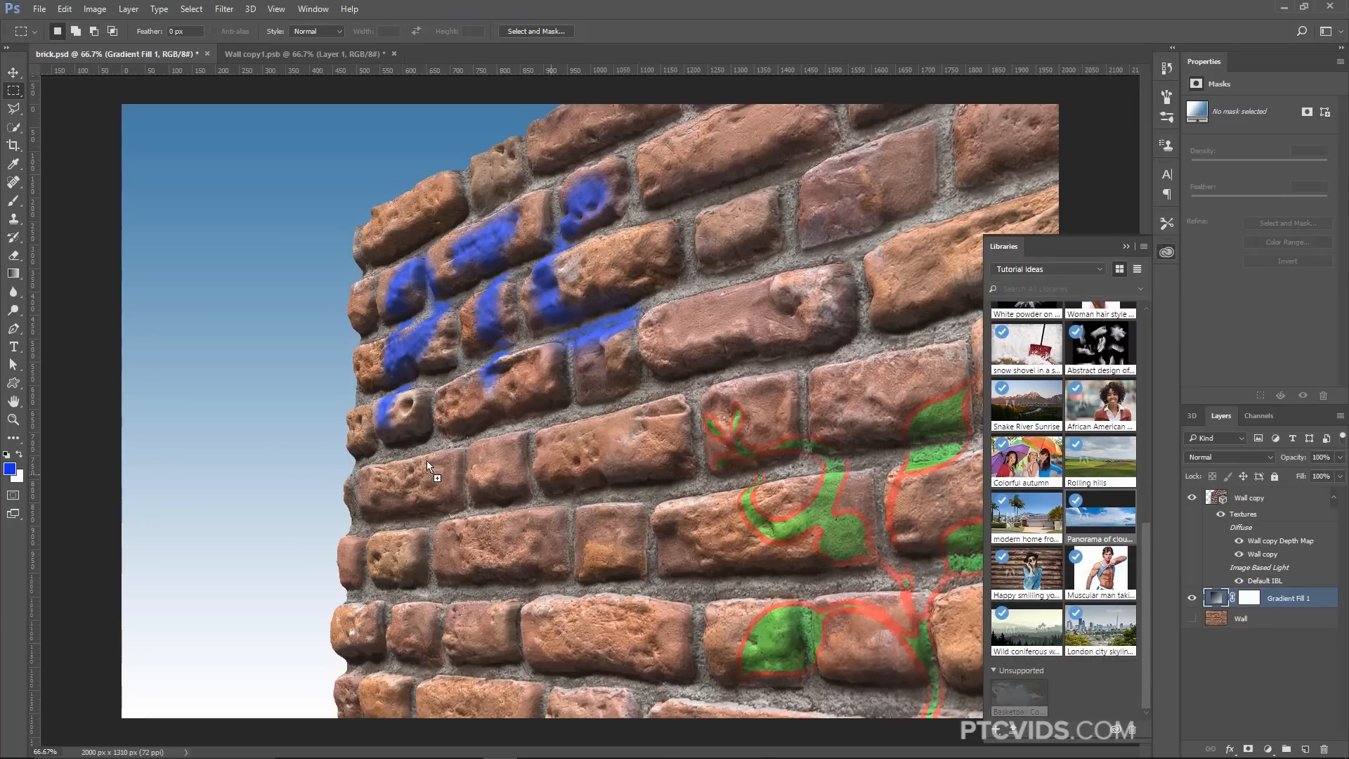
left_click(1125, 247)
Scale the cloud panorama to about 5137 by 1357 px and position it to cover the whole canvas behind the wall
left_click_drag(887, 345, 1346, 208)
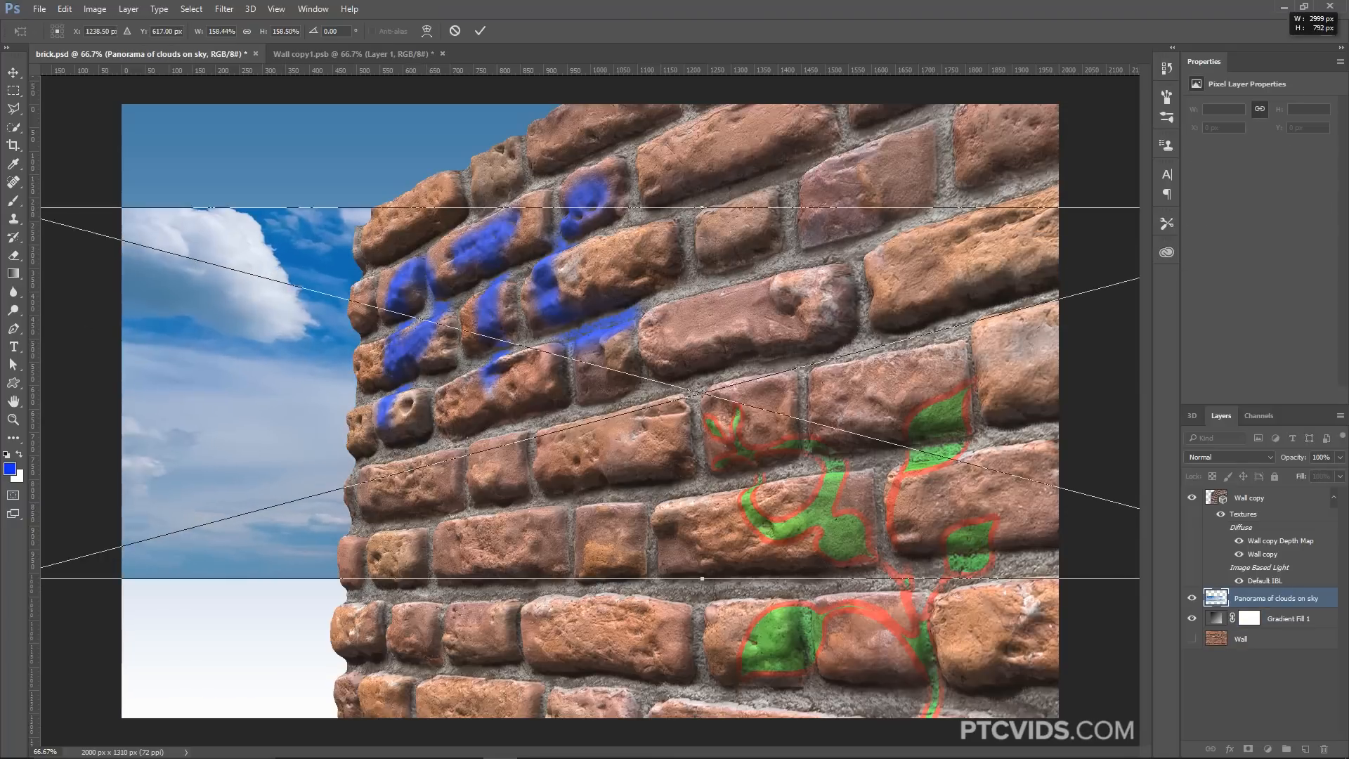
left_click_drag(261, 329, 507, 481)
left_click_drag(246, 359, 0, 78)
left_click_drag(215, 351, 899, 293)
left_click_drag(105, 684, 35, 741)
left_click_drag(428, 528, 636, 505)
key("Return")
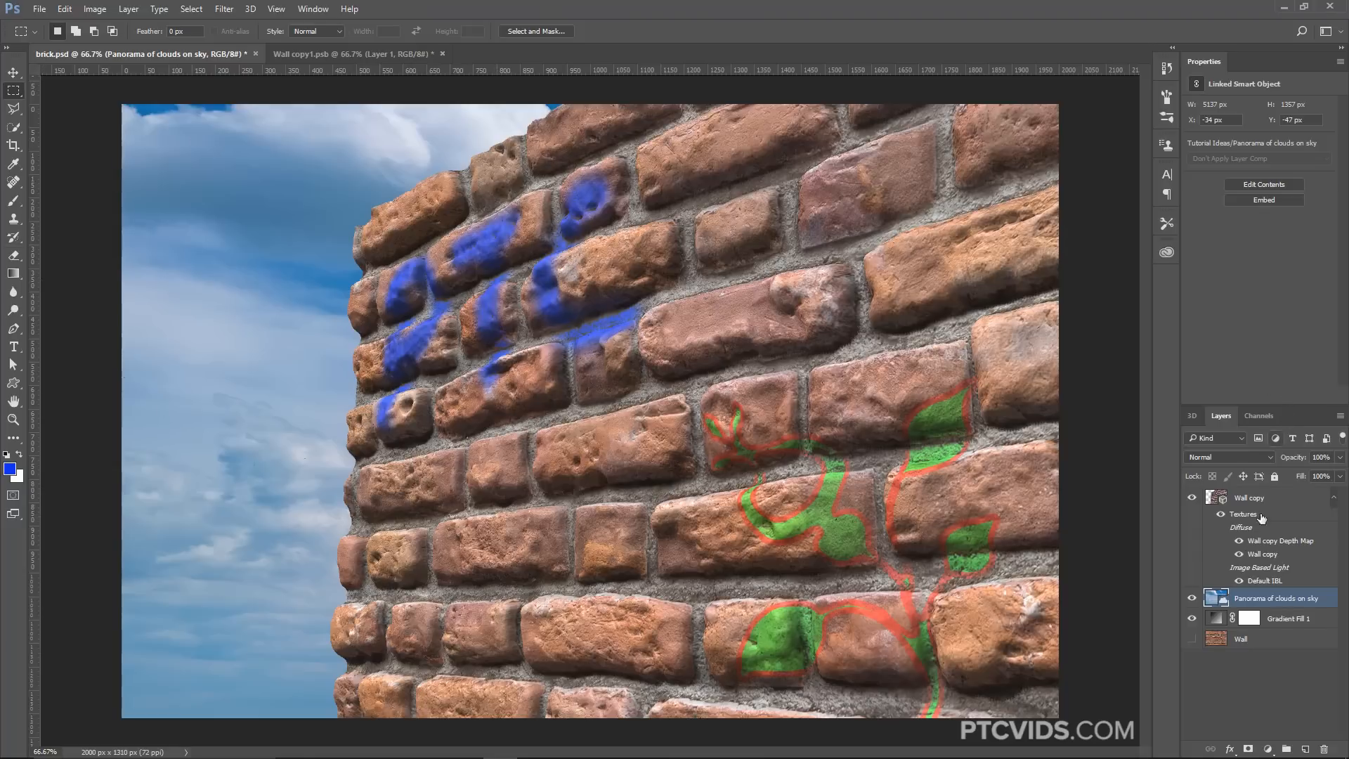
Clear any selection and start a full render of the Wall copy 3D layer
left_click(1211, 527)
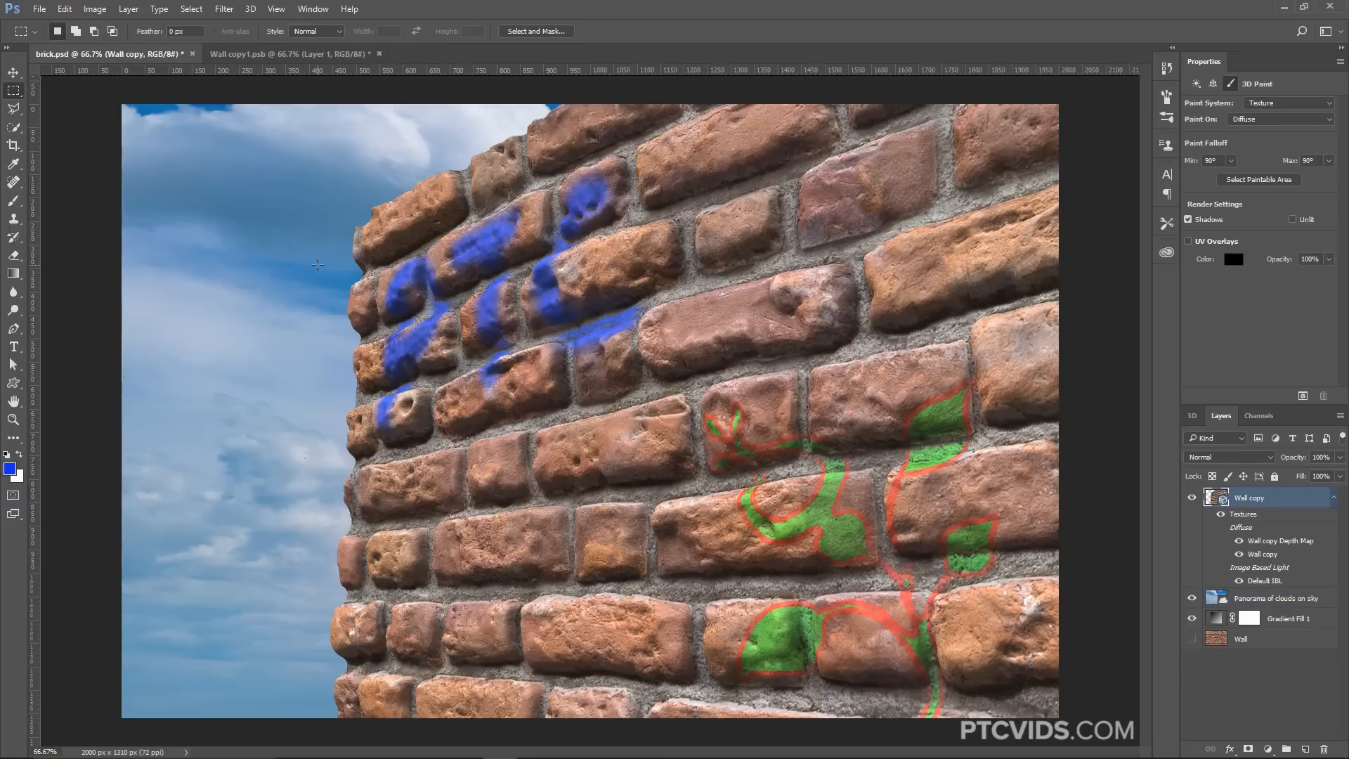
left_click_drag(298, 201, 450, 382)
key("ctrl+d")
left_click(1303, 395)
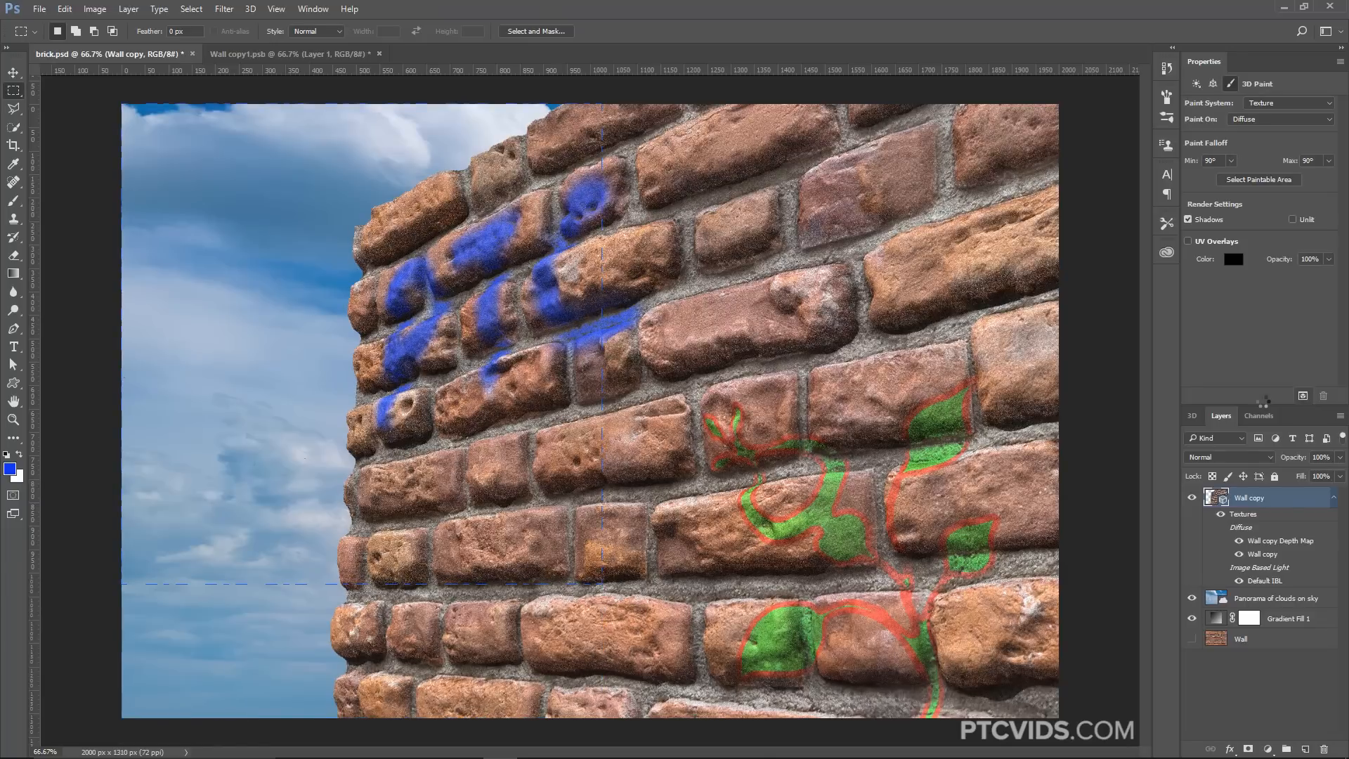
left_click(1304, 397)
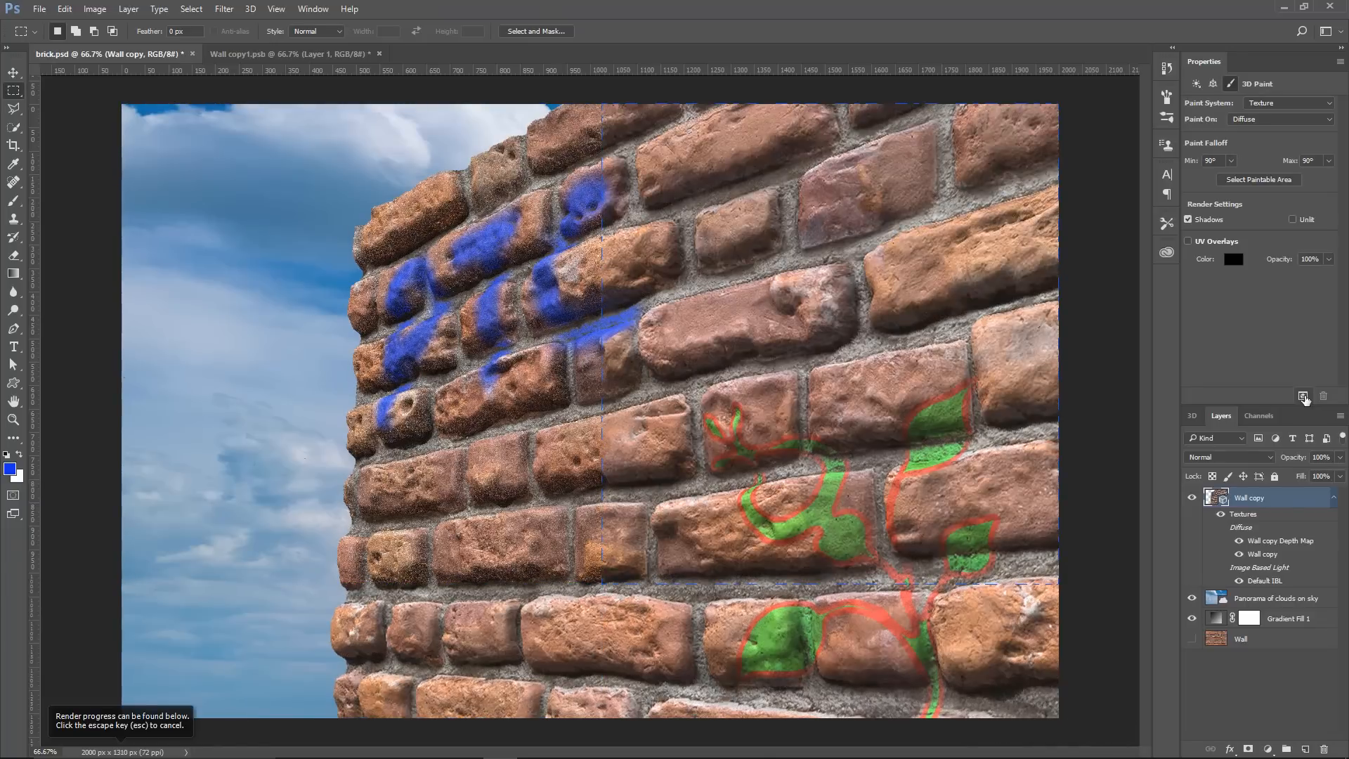